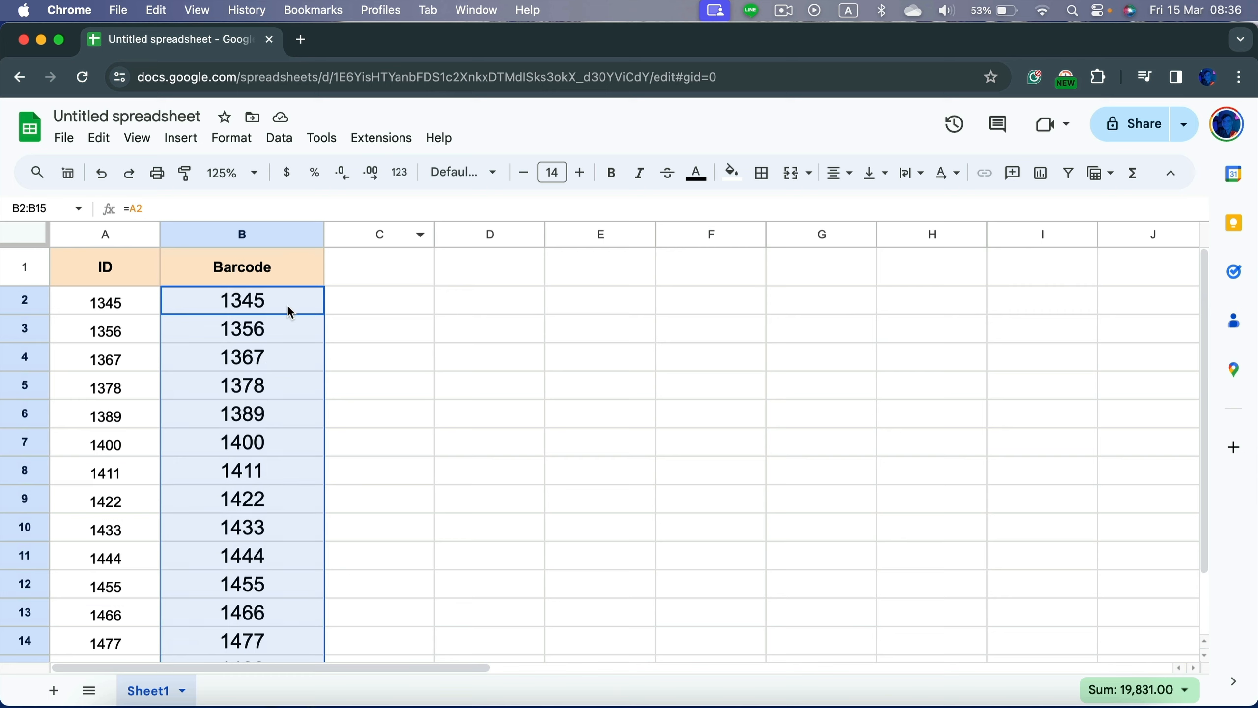
Step: Add the Libre Barcode 39 font to the font list and apply it to the Barcode cells B2:B15
left_click(497, 172)
left_click(513, 205)
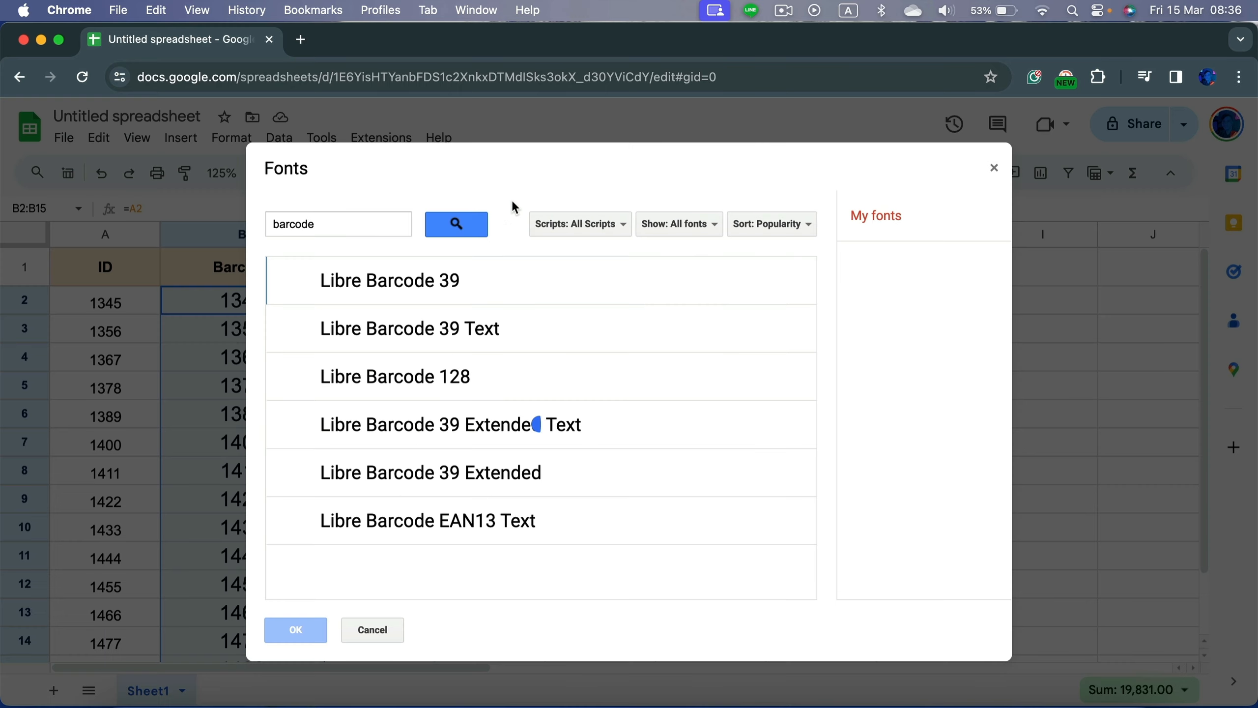
mouse_move(341, 222)
left_mouse_down()
mouse_move(281, 222)
mouse_move(319, 223)
left_mouse_up()
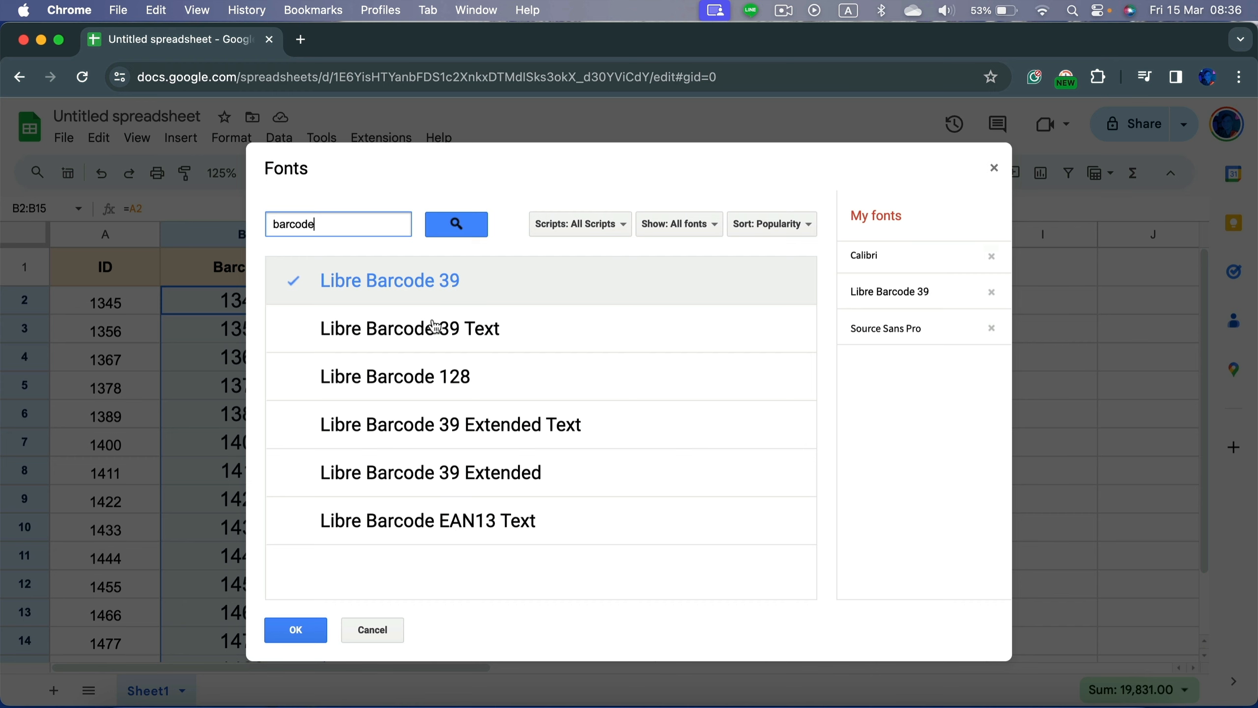
left_click(308, 629)
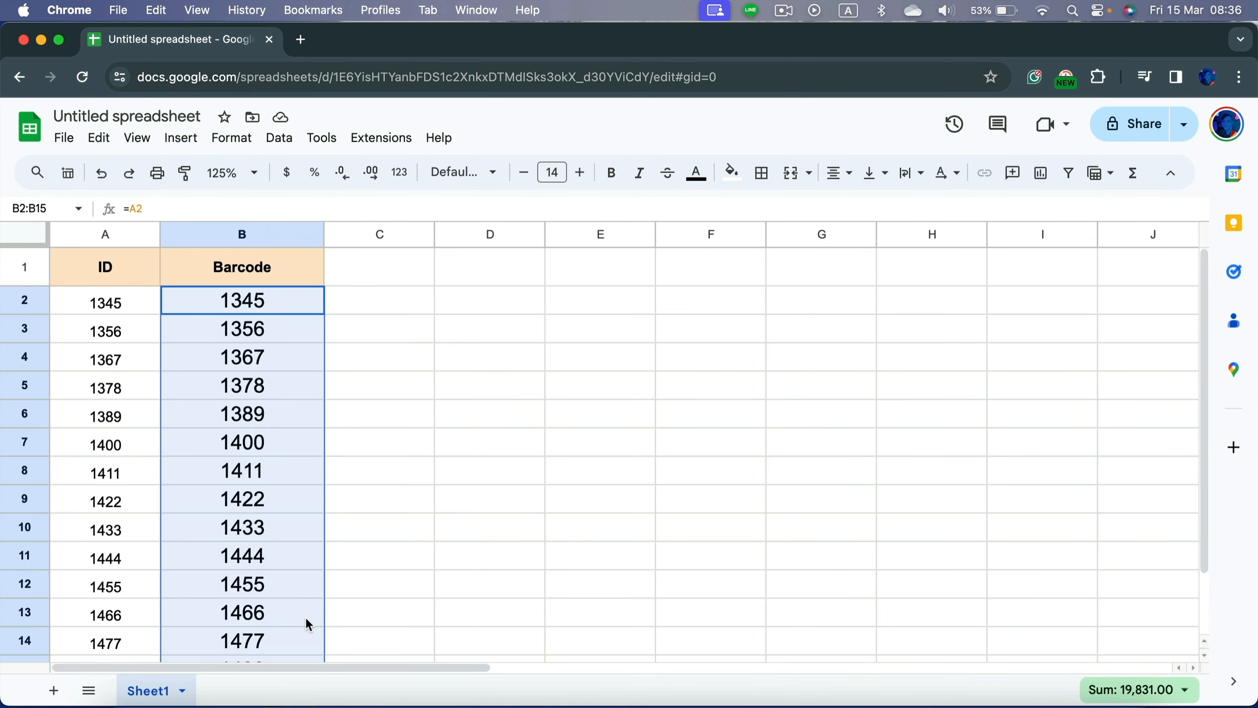
left_click(493, 173)
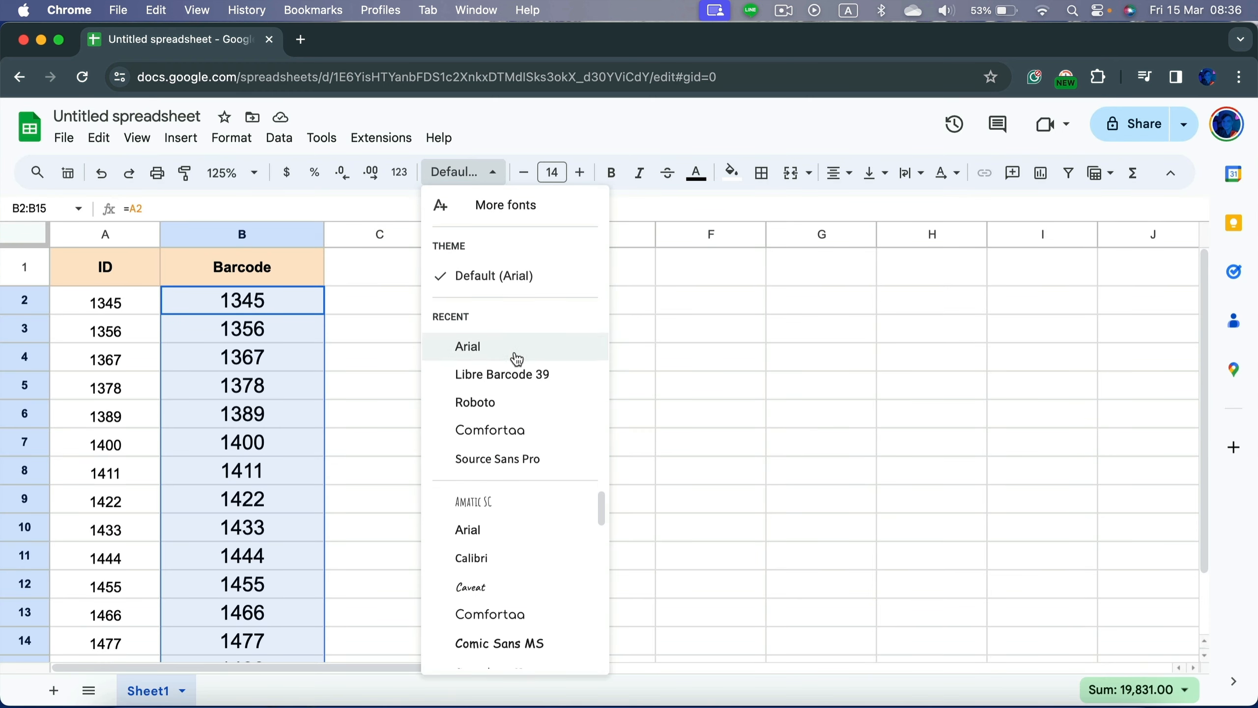
left_click(517, 374)
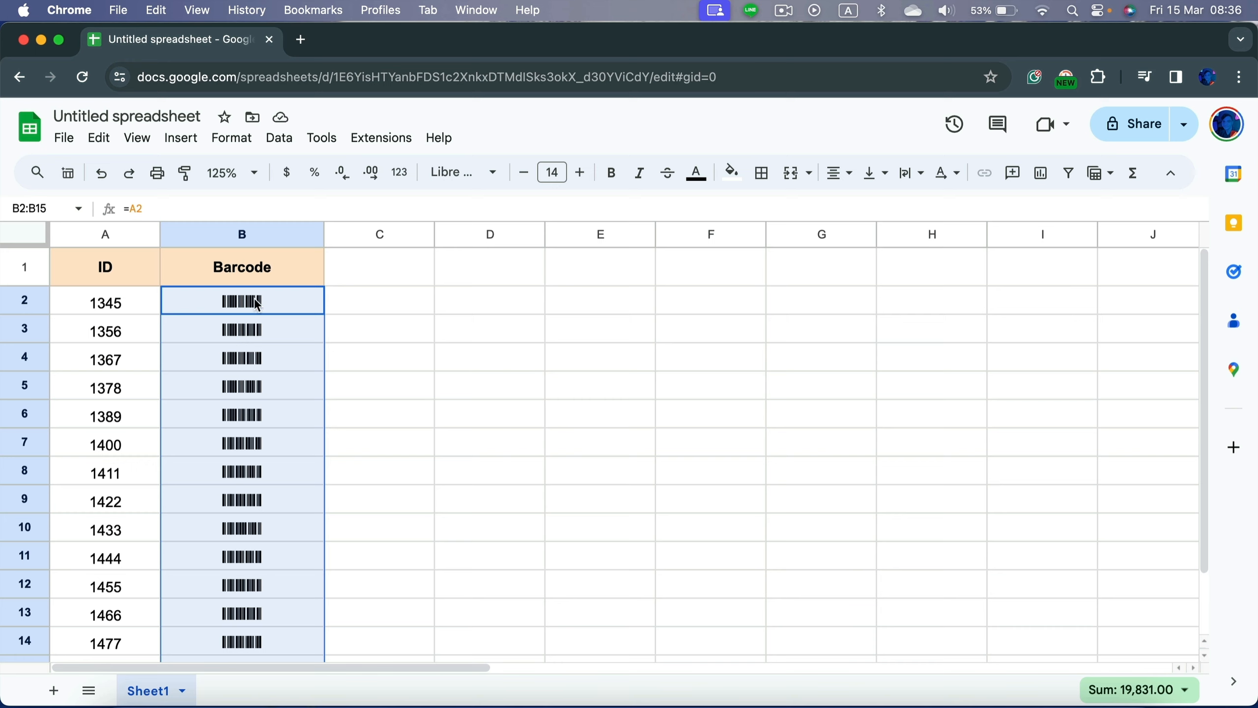
Step: Increase the font size of the barcodes in B2:B15 to 30
left_click(581, 173)
left_click(582, 173)
left_click(582, 173)
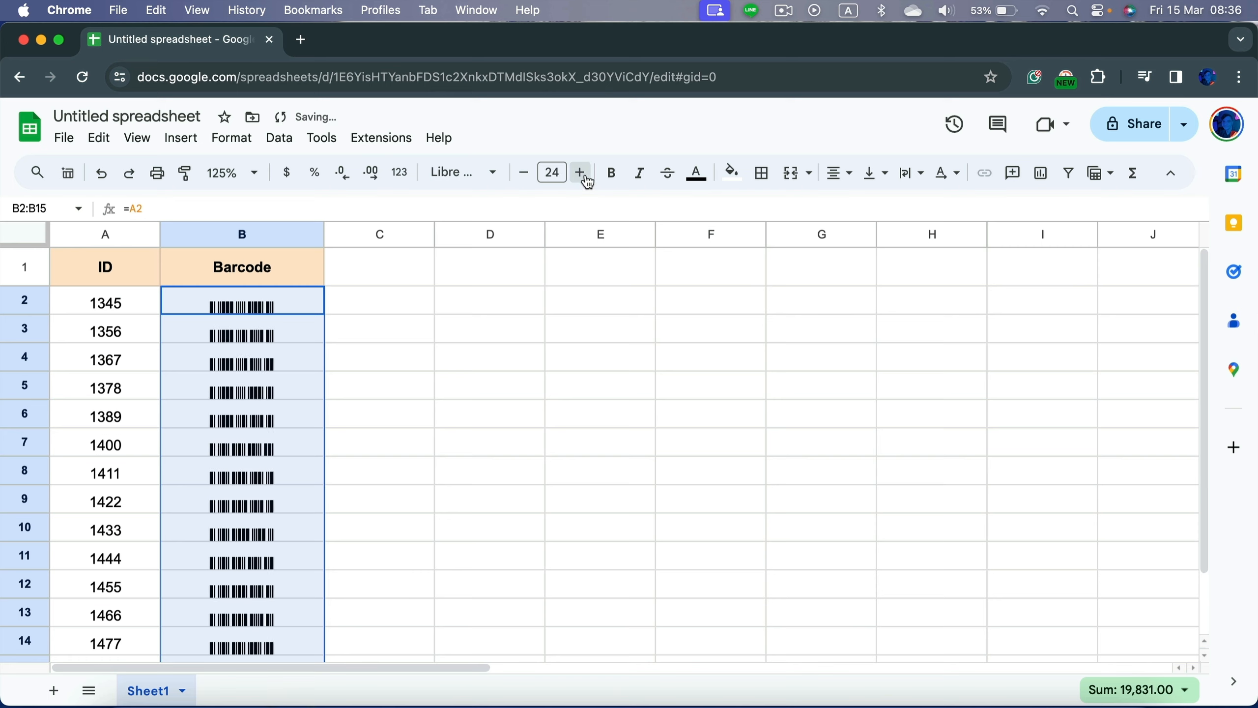
left_click(582, 173)
left_click(582, 173)
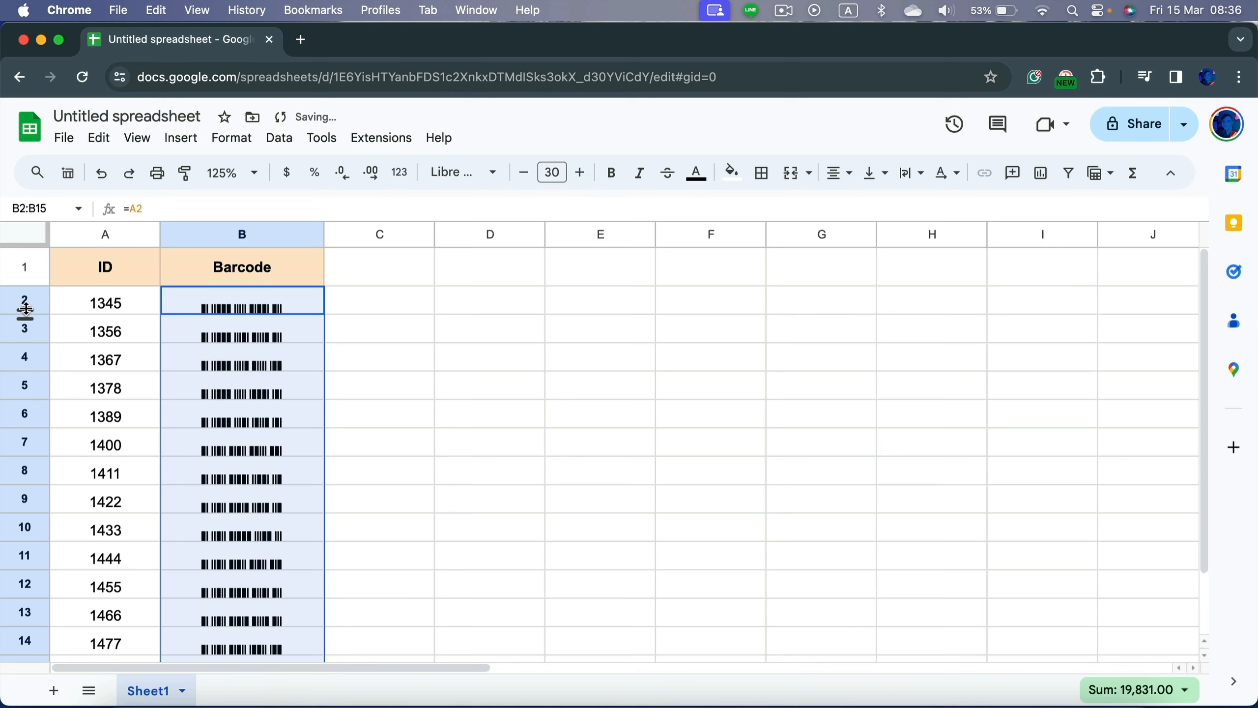
Step: Try making row 2 taller on its own, and undo the row height changes
left_click_drag(25, 314, 26, 366)
left_click(25, 333)
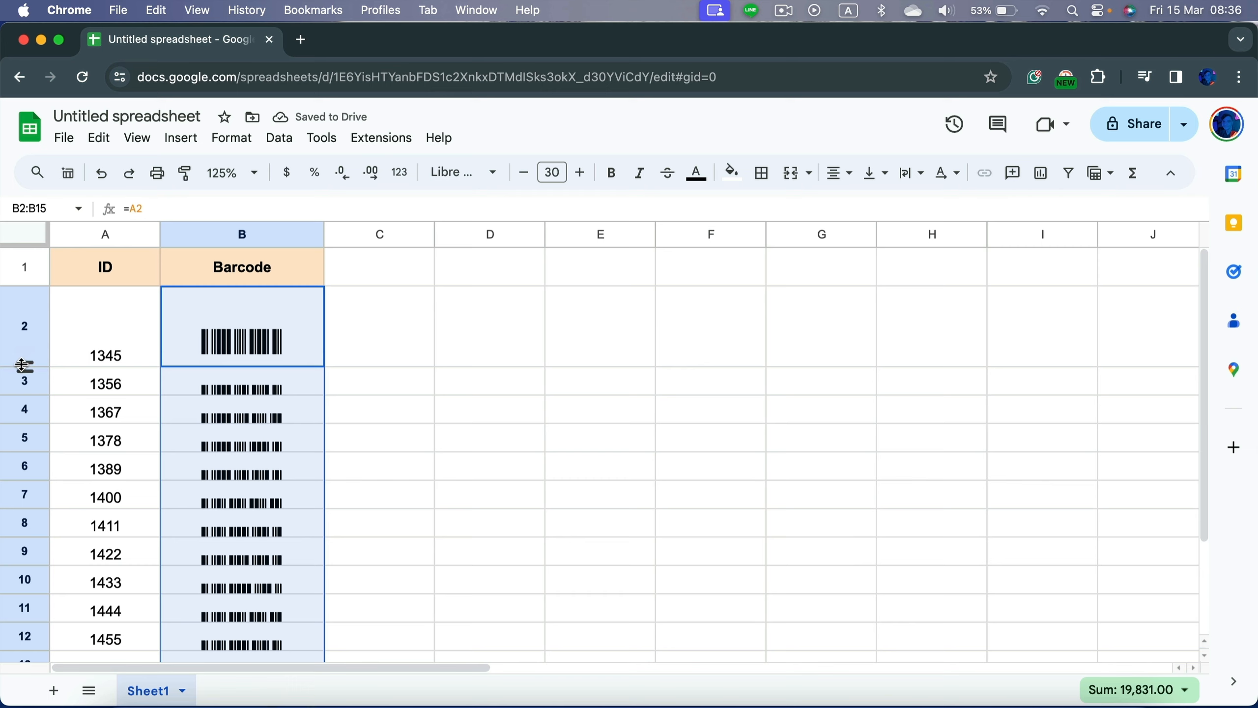
key("super+z")
key("super+z")
key("super+z")
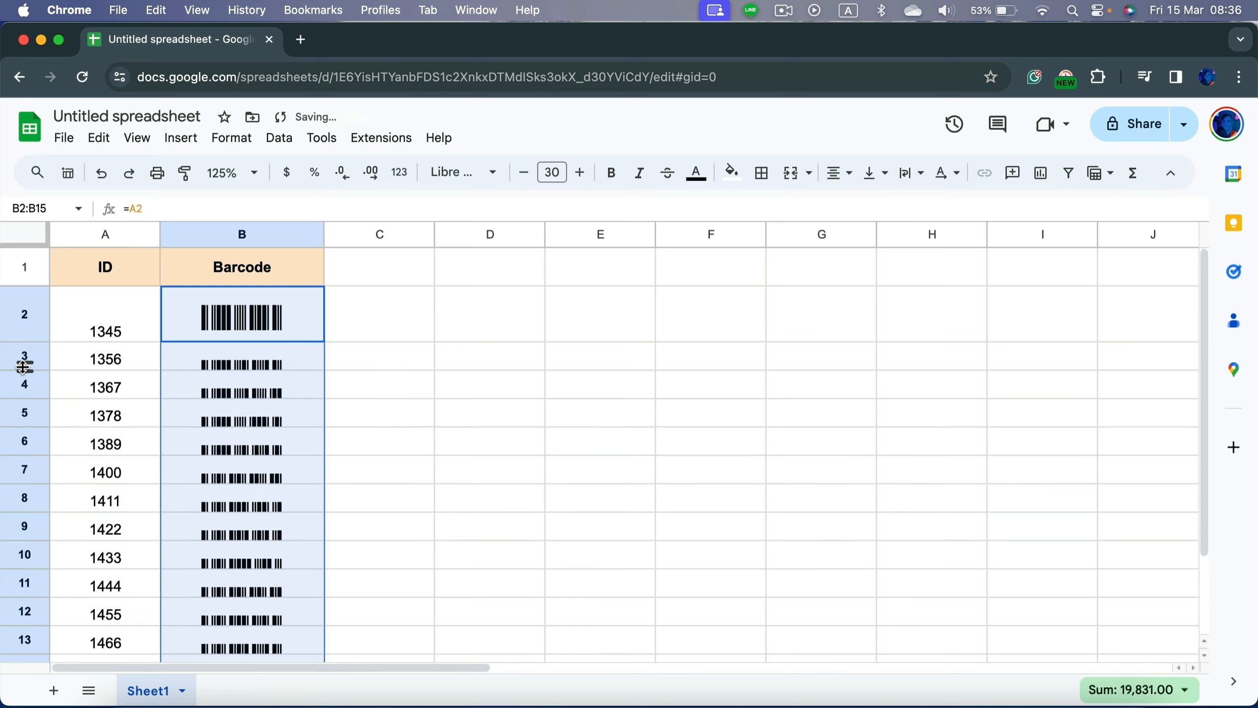
key("super+z")
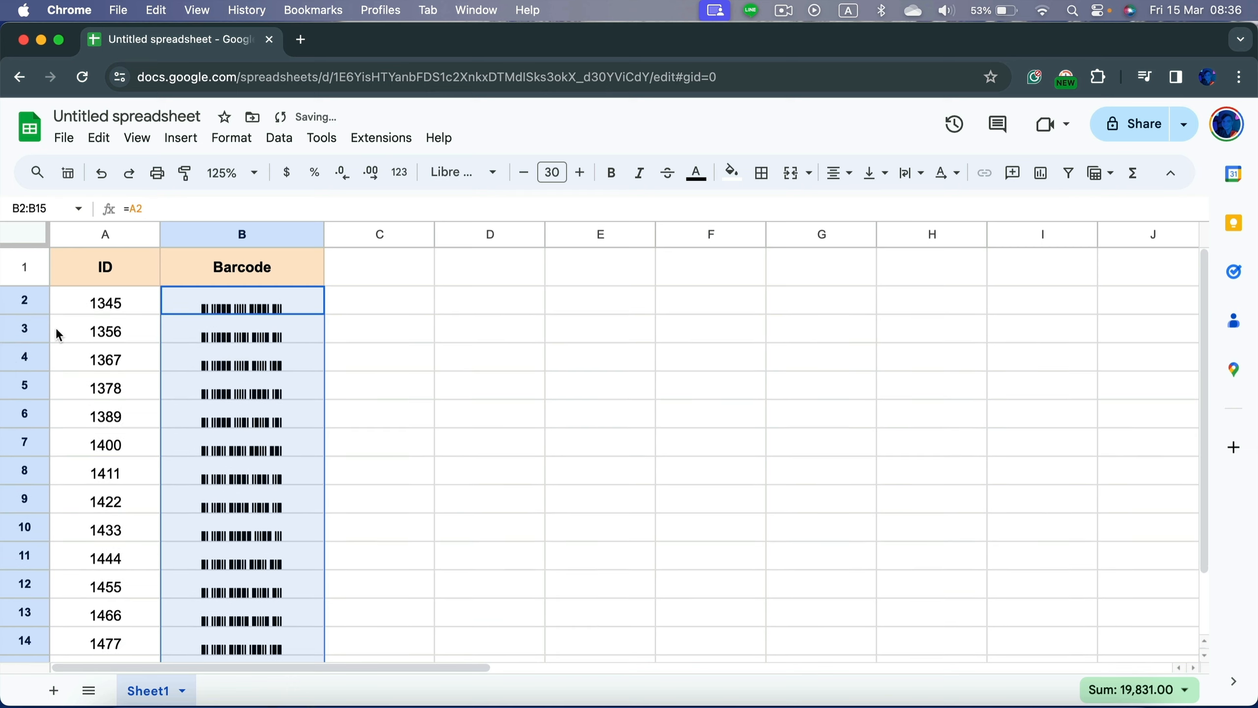
left_click(32, 307)
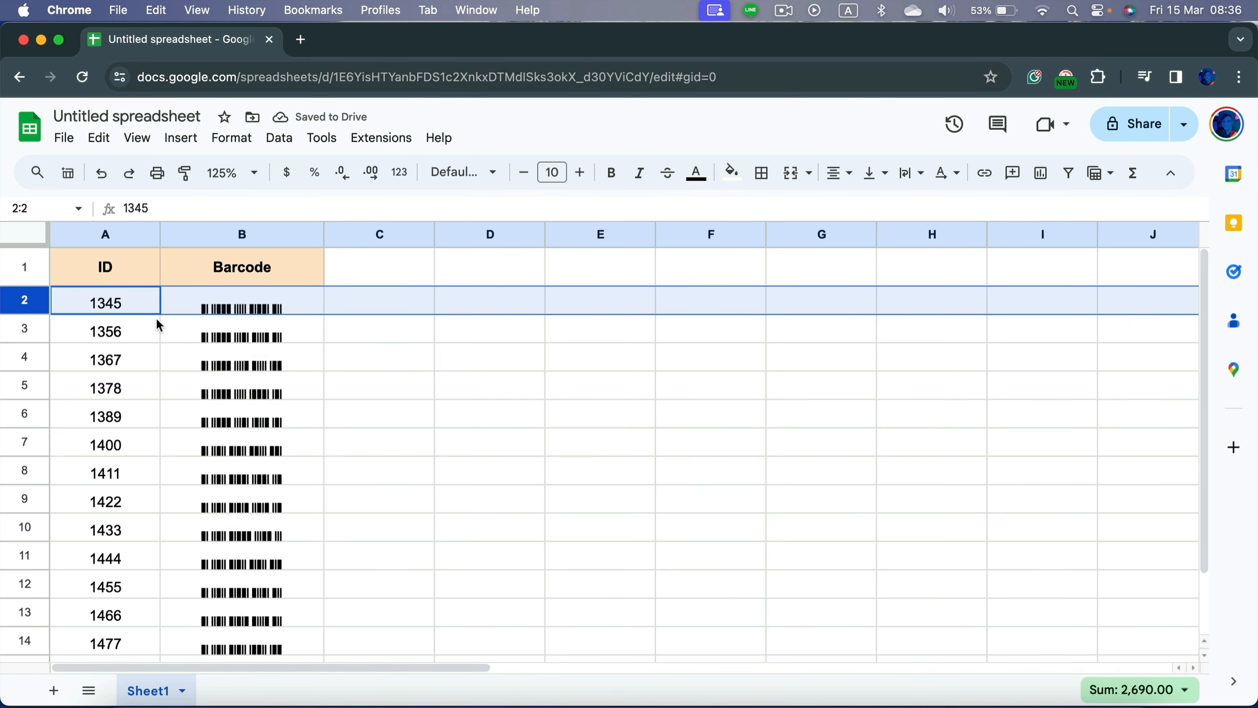
key("super+shift+Down")
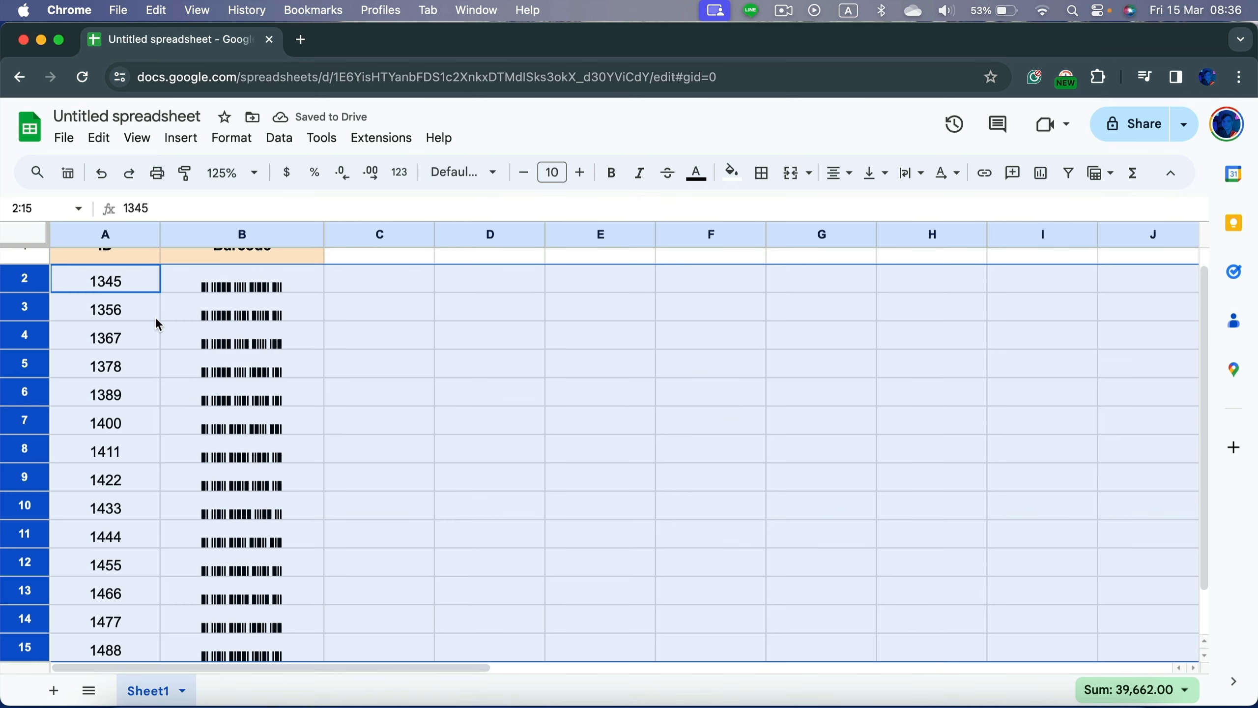
scroll(137, 328, "up", 2)
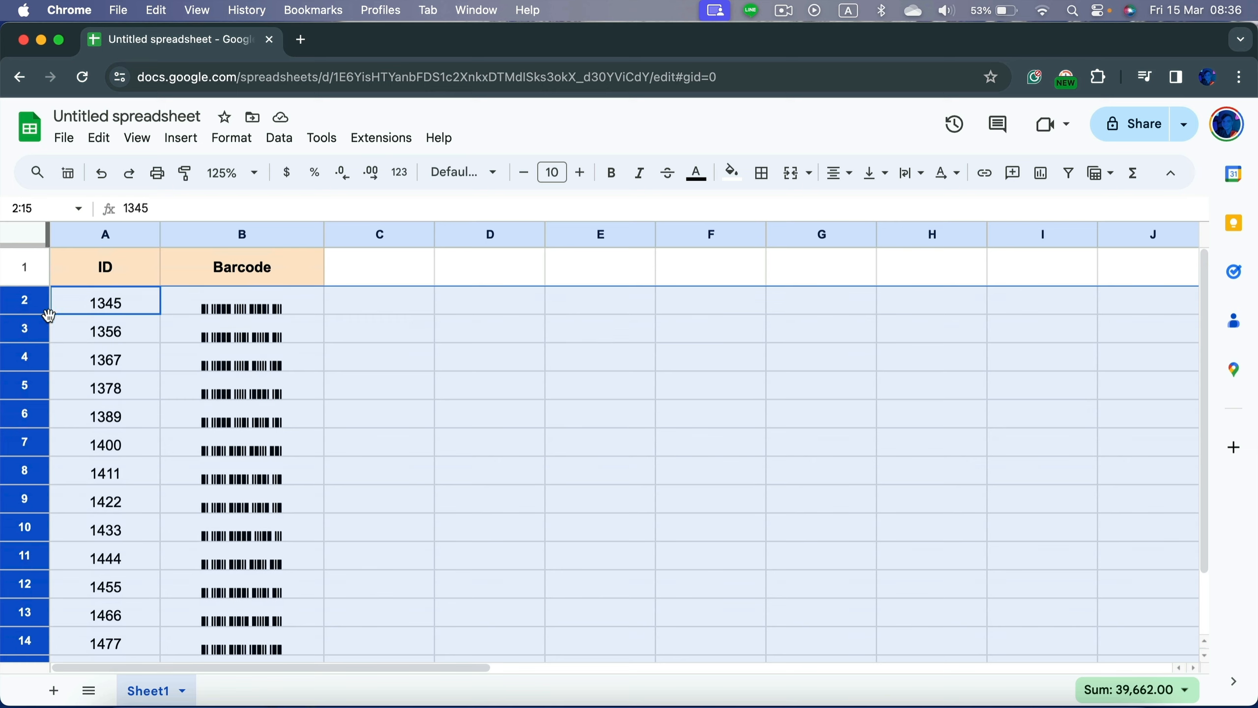
left_click(221, 367)
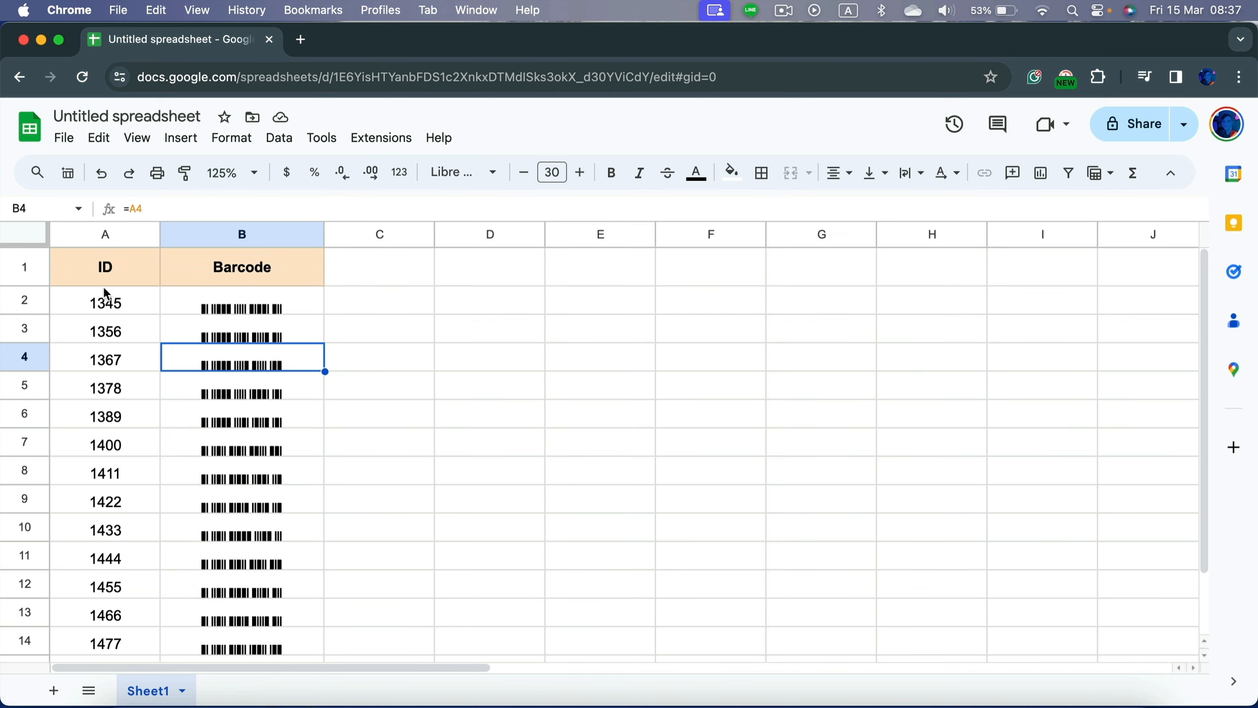
Step: Increase the height of all rows enough to show the full barcodes, and shorten header row 1
left_click(29, 230)
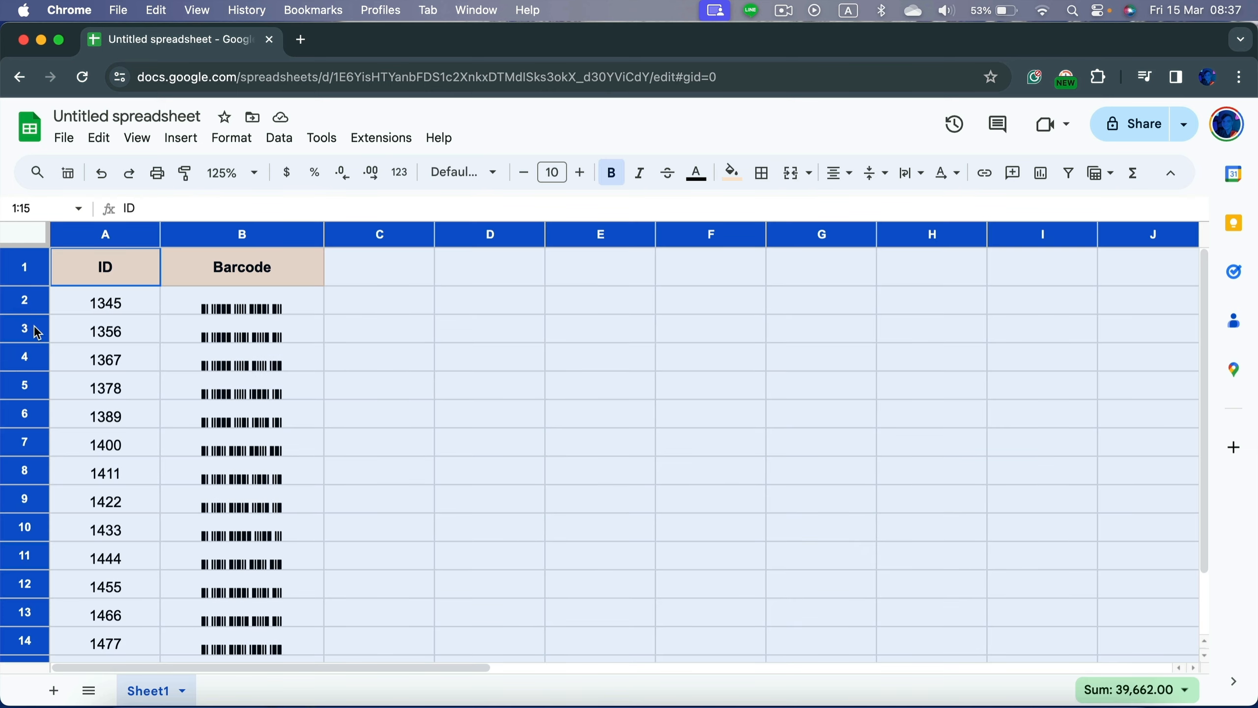
left_click_drag(28, 315, 26, 359)
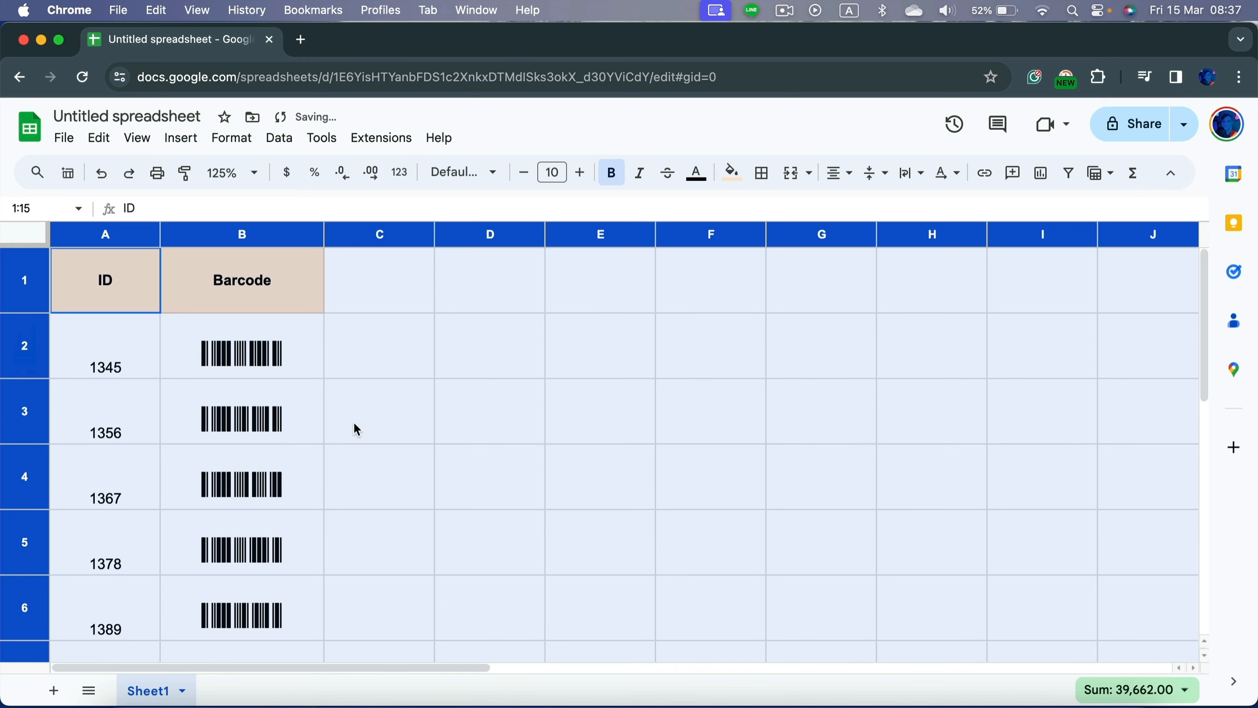
left_click(357, 376)
left_click(31, 307)
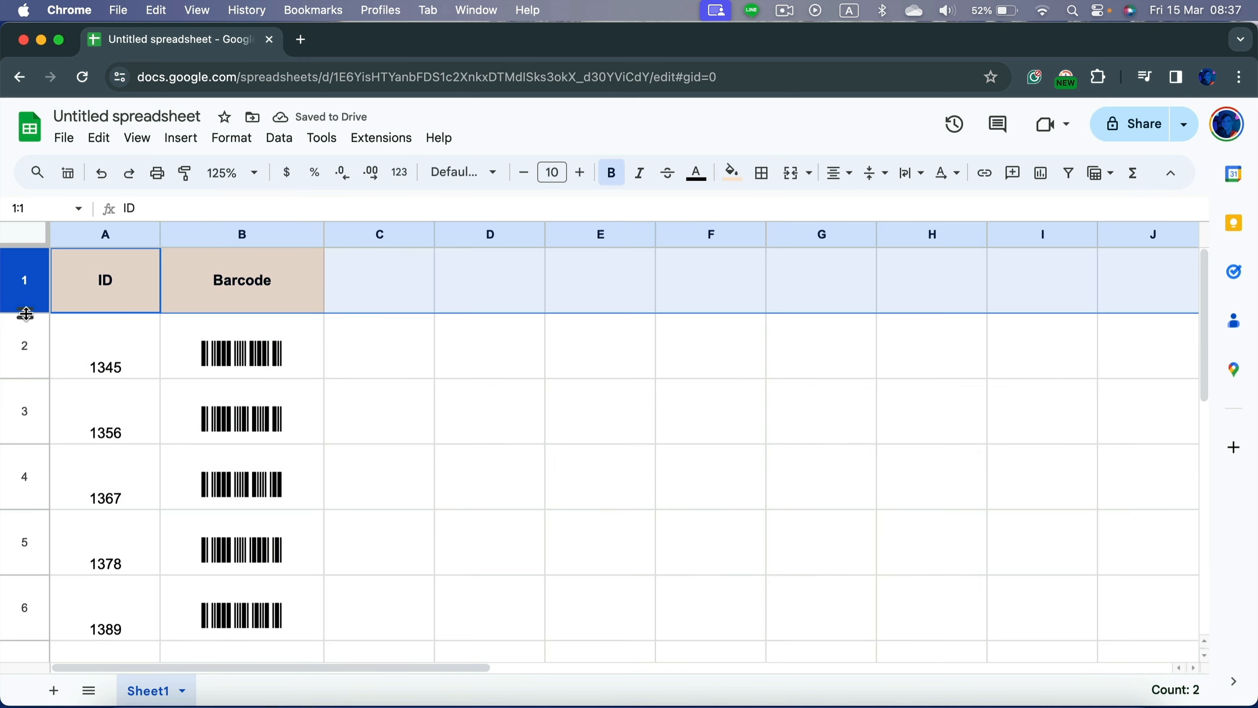
left_click_drag(30, 313, 36, 278)
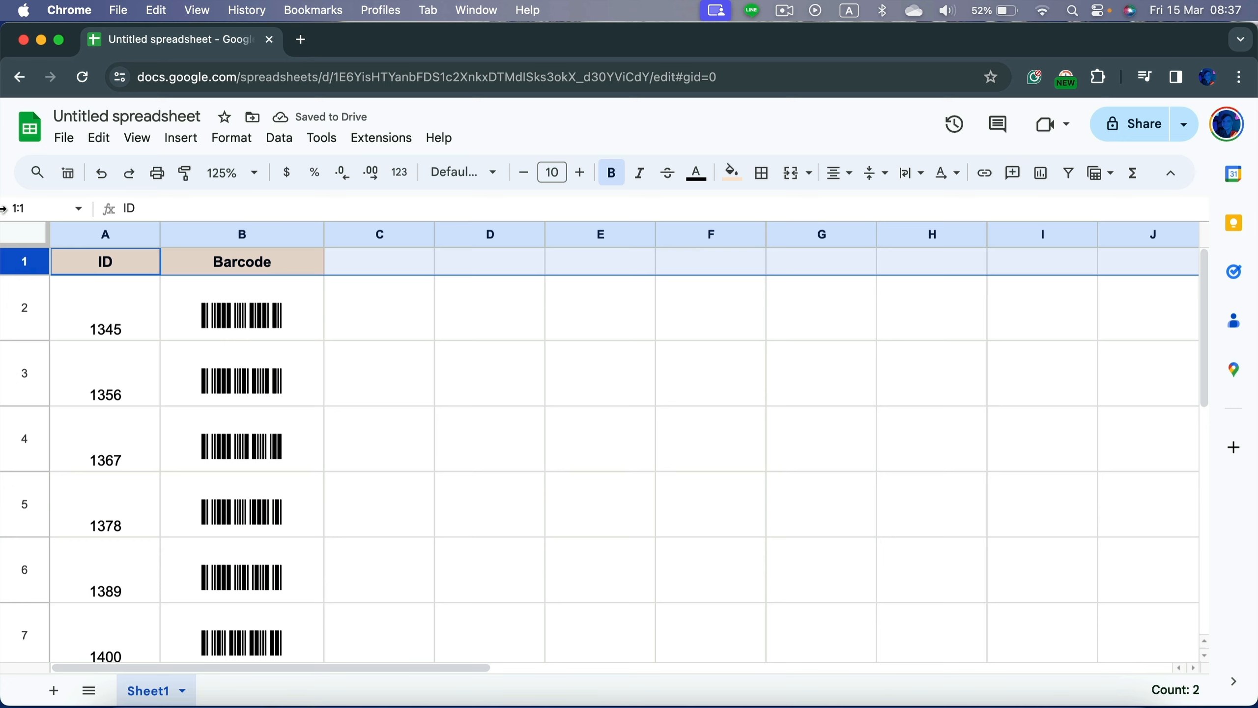
Step: Center the contents of the whole sheet horizontally and align them vertically to the middle
left_click(17, 239)
left_click(842, 173)
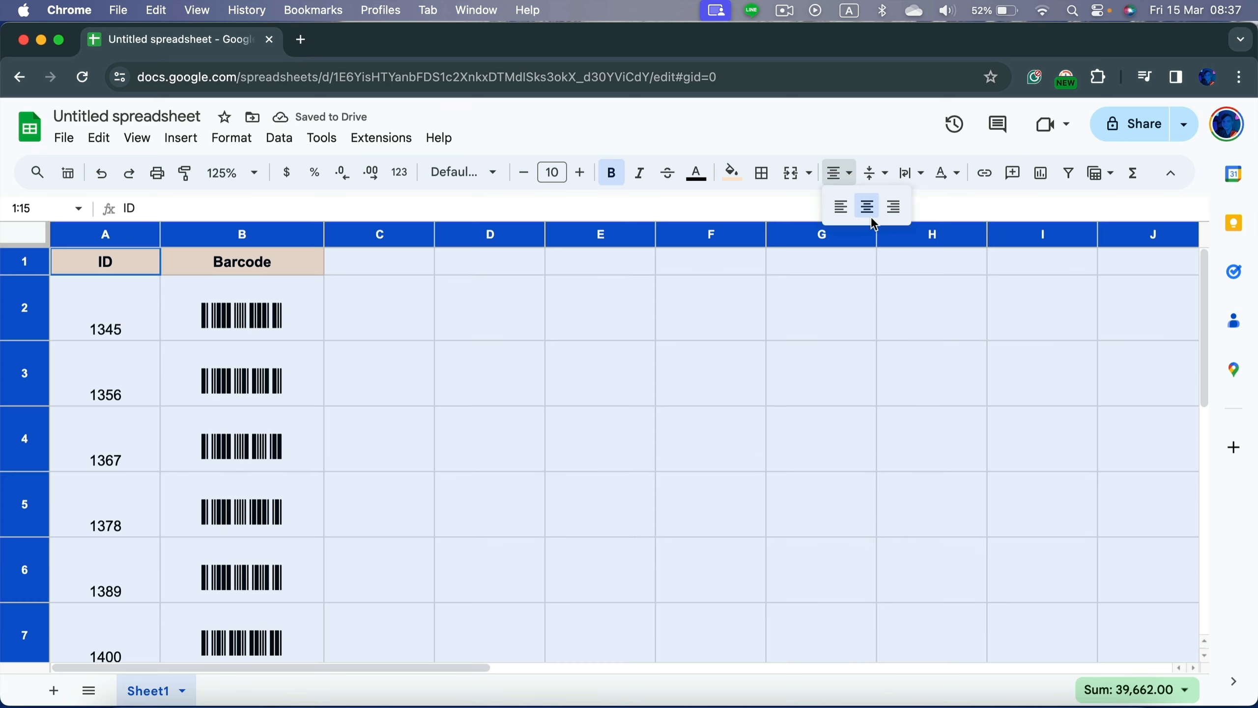
left_click(872, 205)
left_click(878, 173)
left_click(901, 205)
left_click(417, 355)
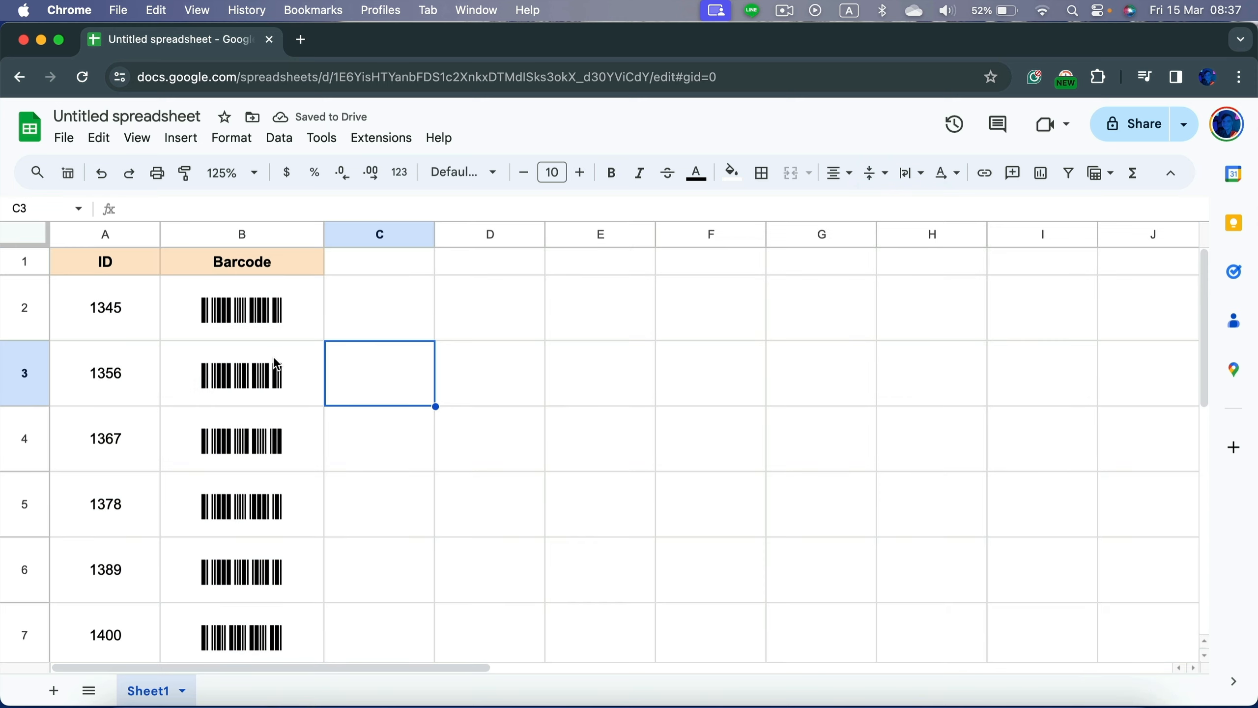
Step: Change the first ID in cell A2 to 13455
left_click(128, 307)
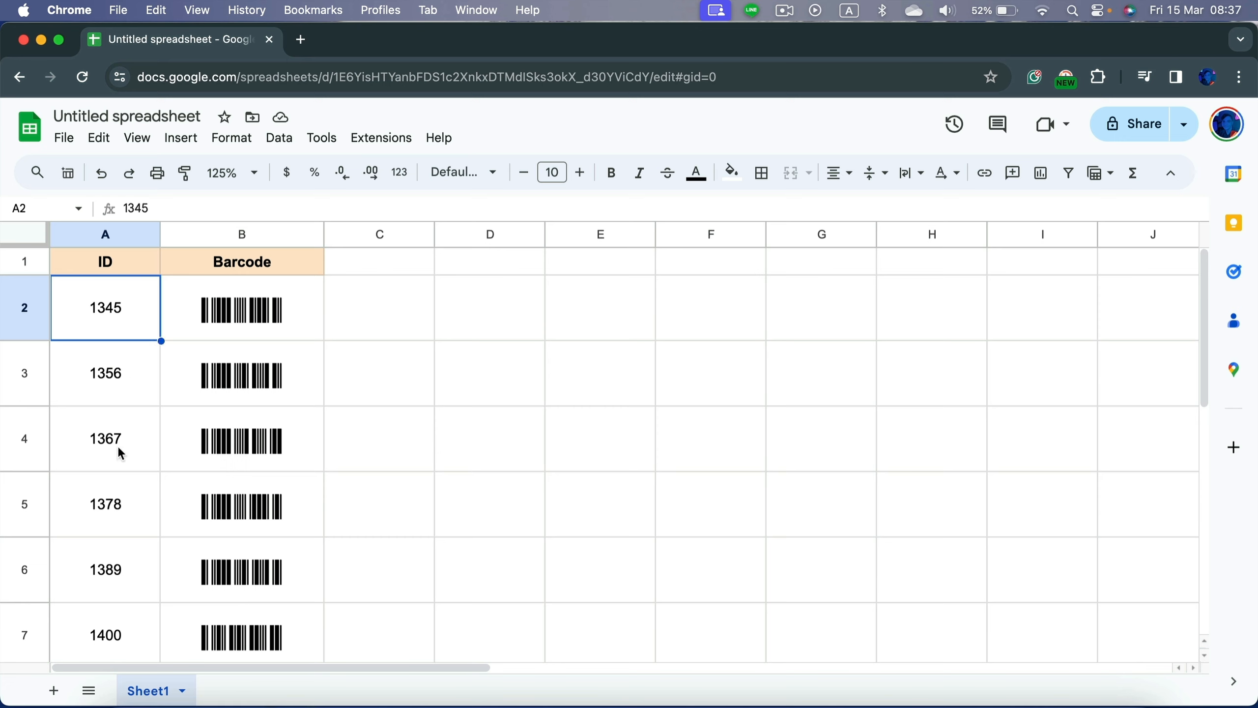
left_click(158, 203)
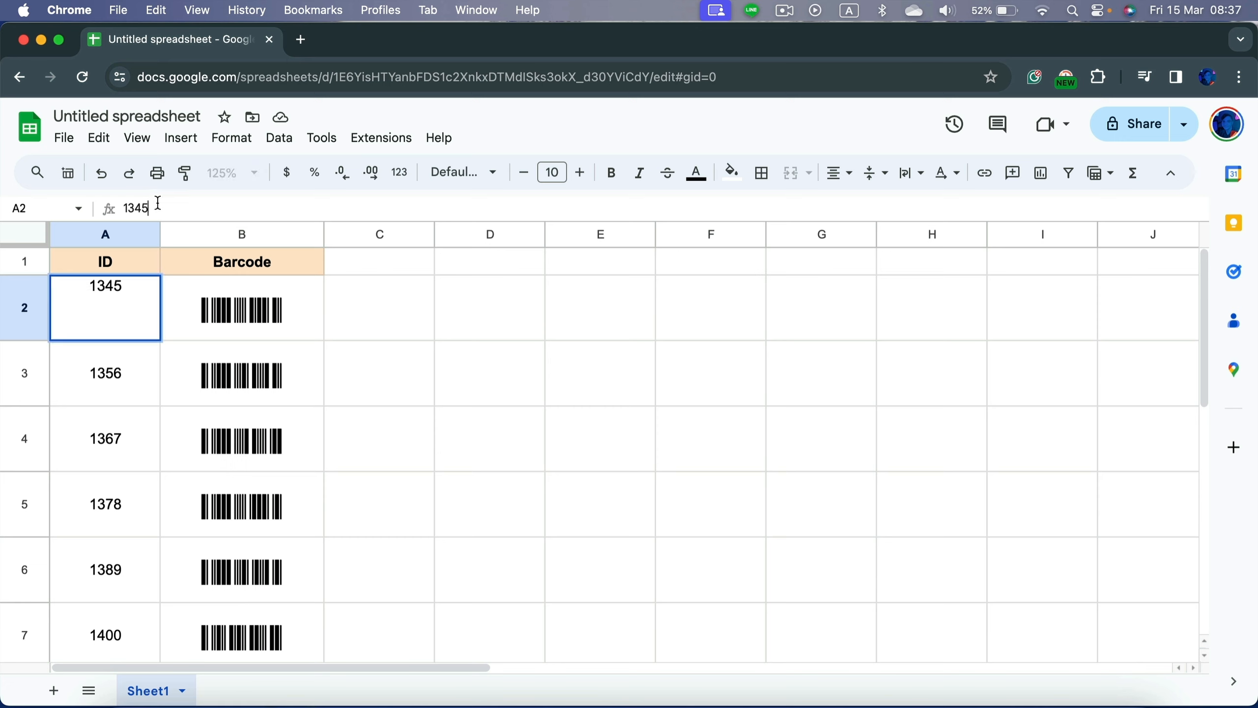
type("5")
key("Return")
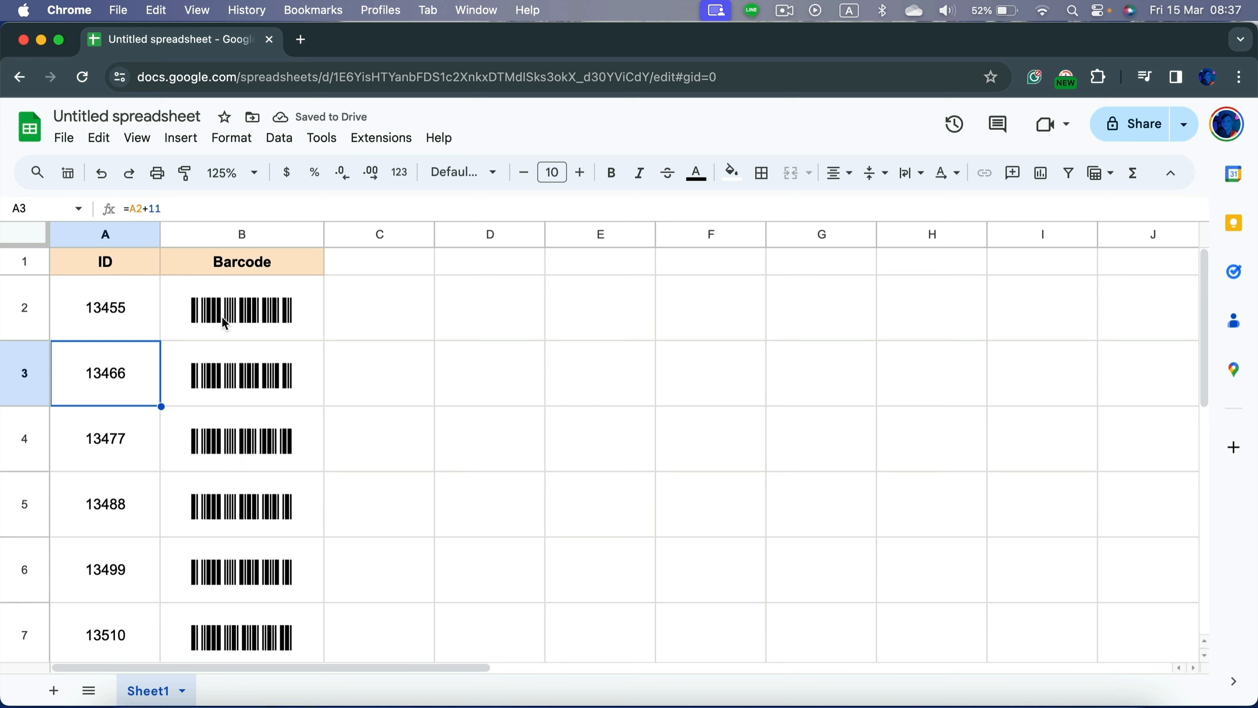
Step: Extend the barcode formula in cell B2 to =A2+"10"
left_click(224, 320)
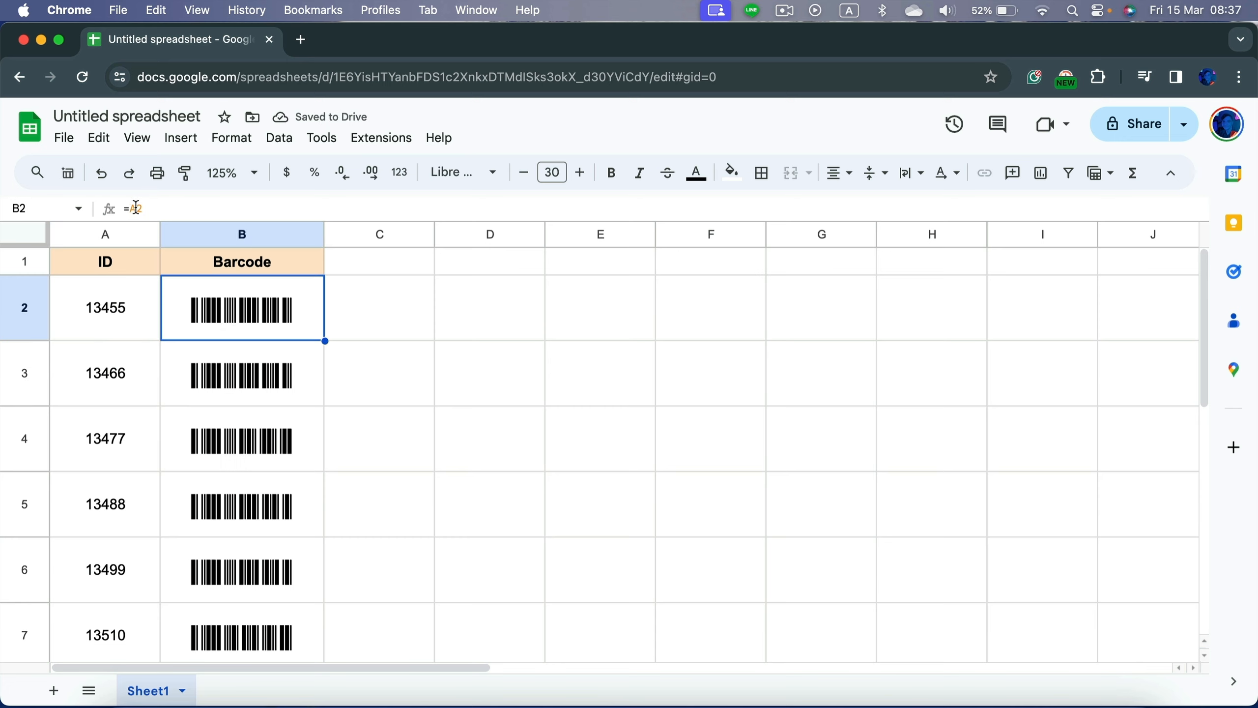
left_click(159, 208)
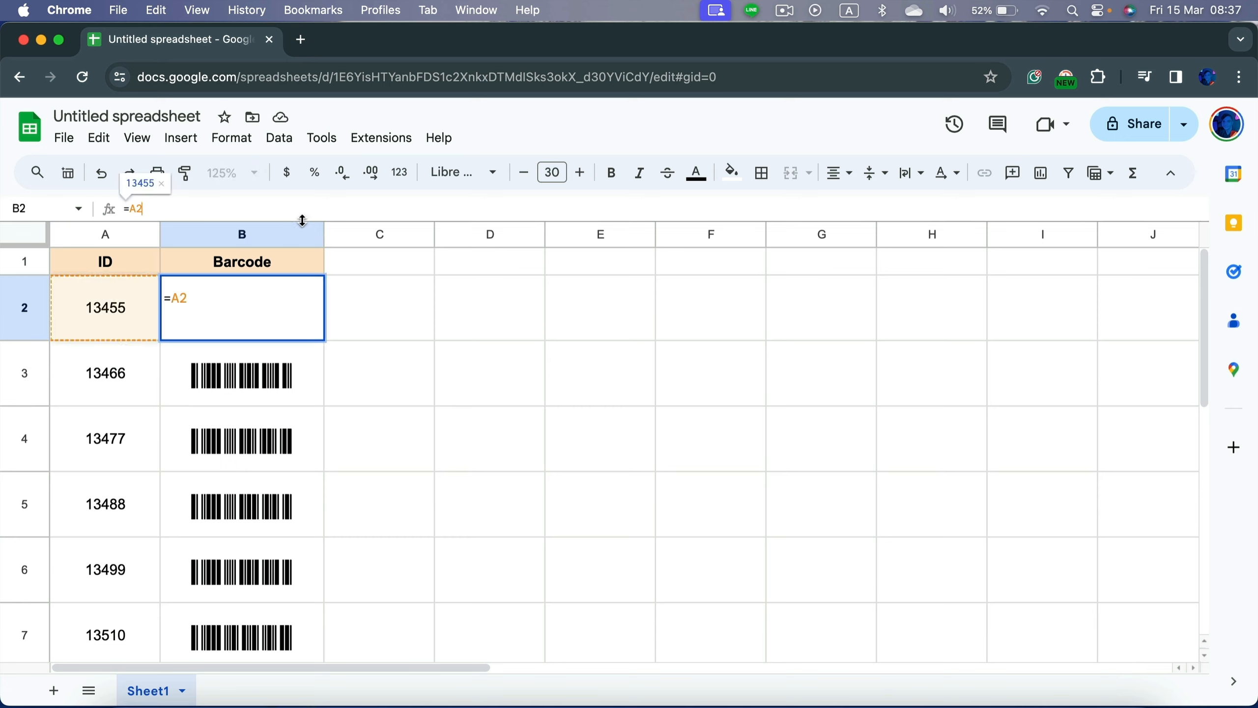
type("+")
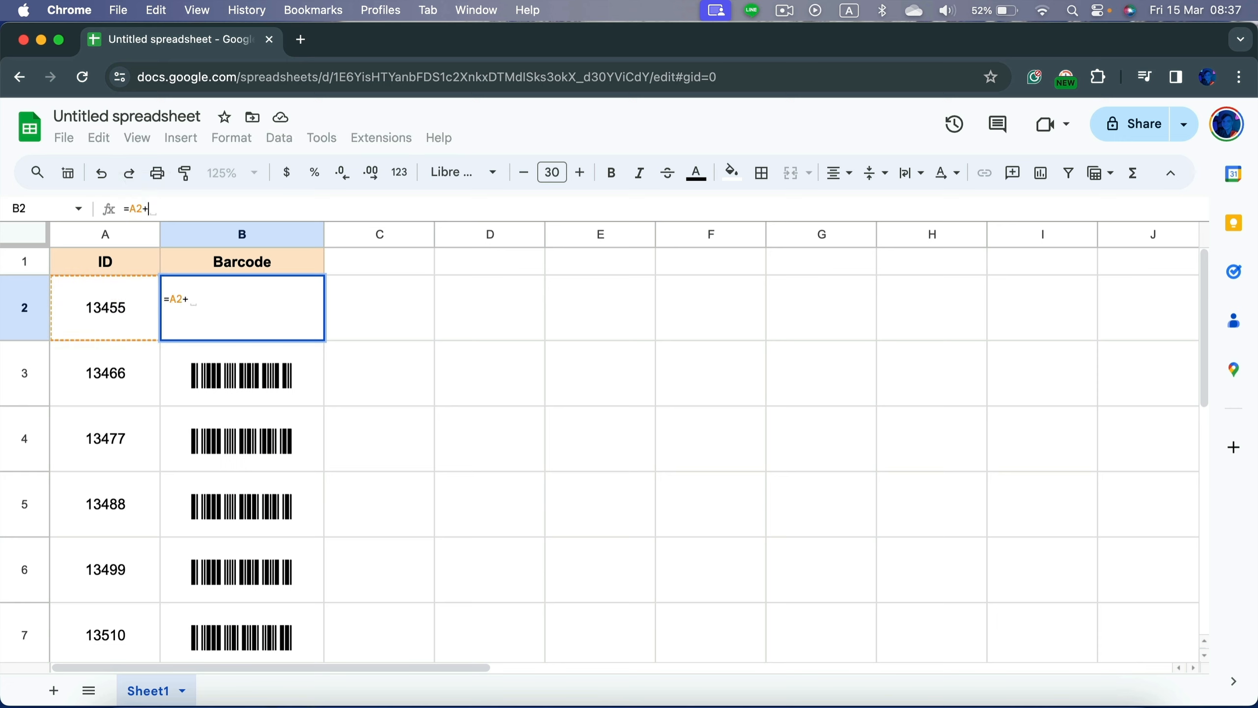
type("\"1")
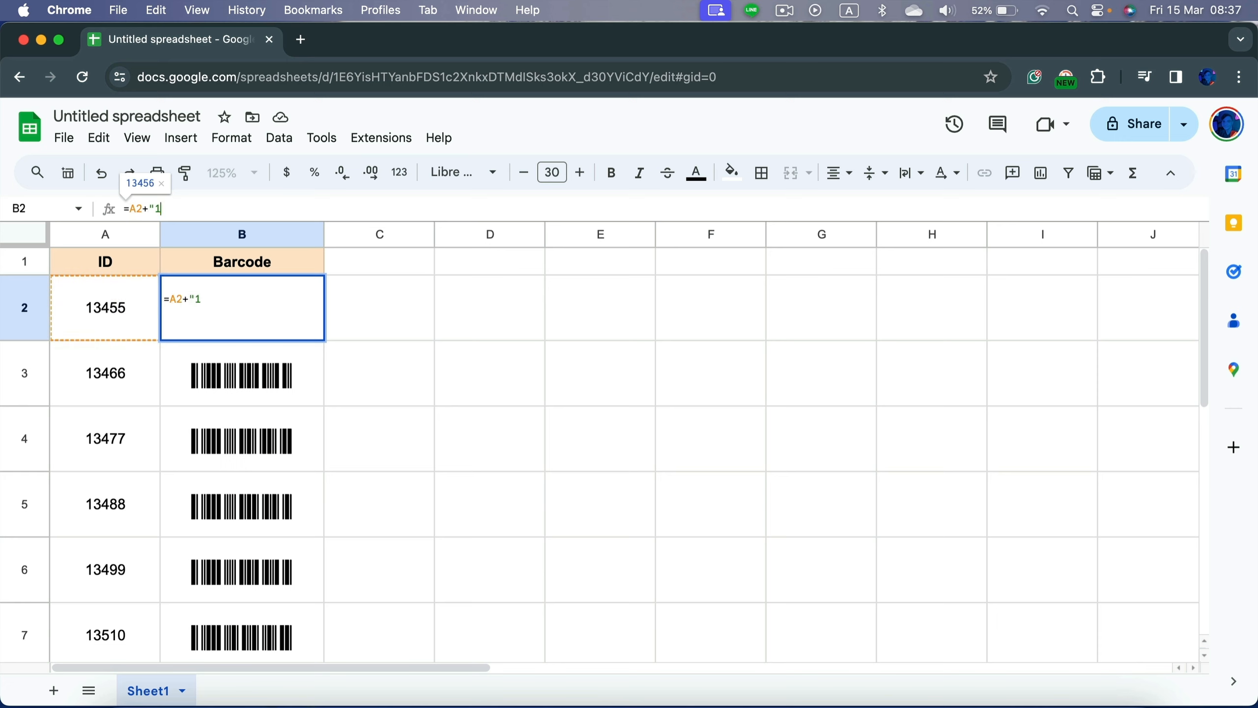
type("0\"")
key("Return")
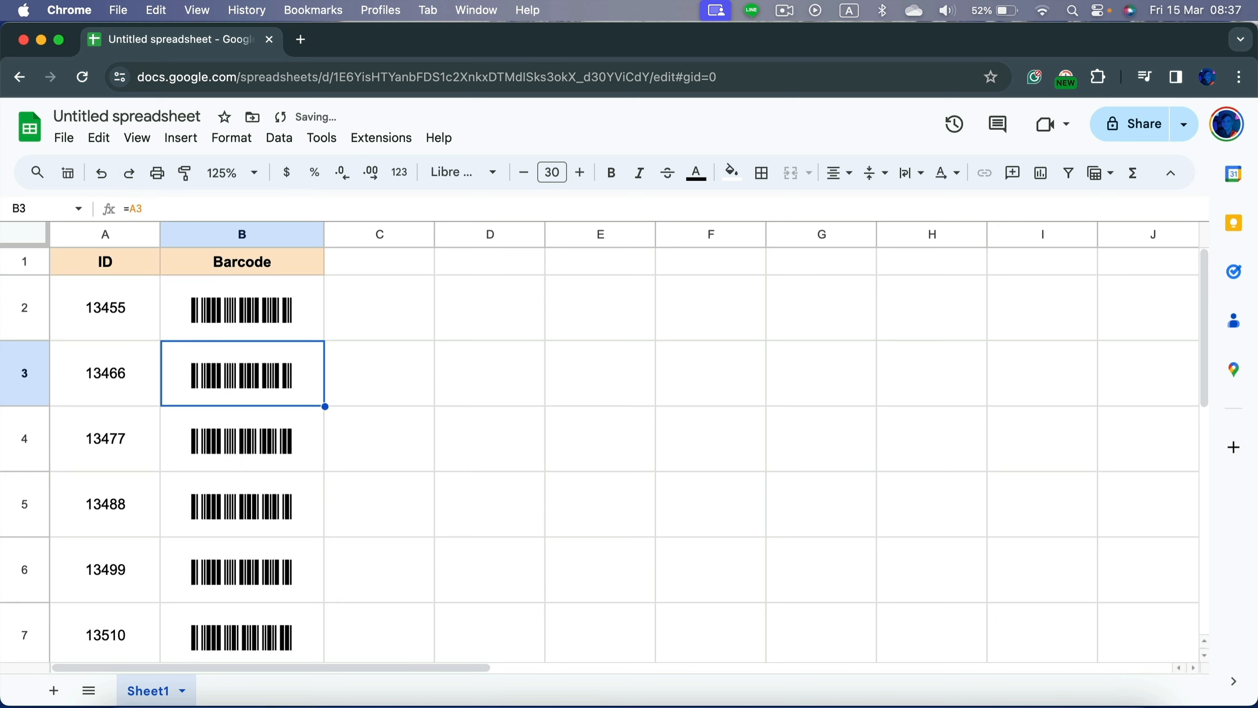
Step: Remove the +"10" part from the formula in cell B2 so that it reads =A2
left_click(261, 313)
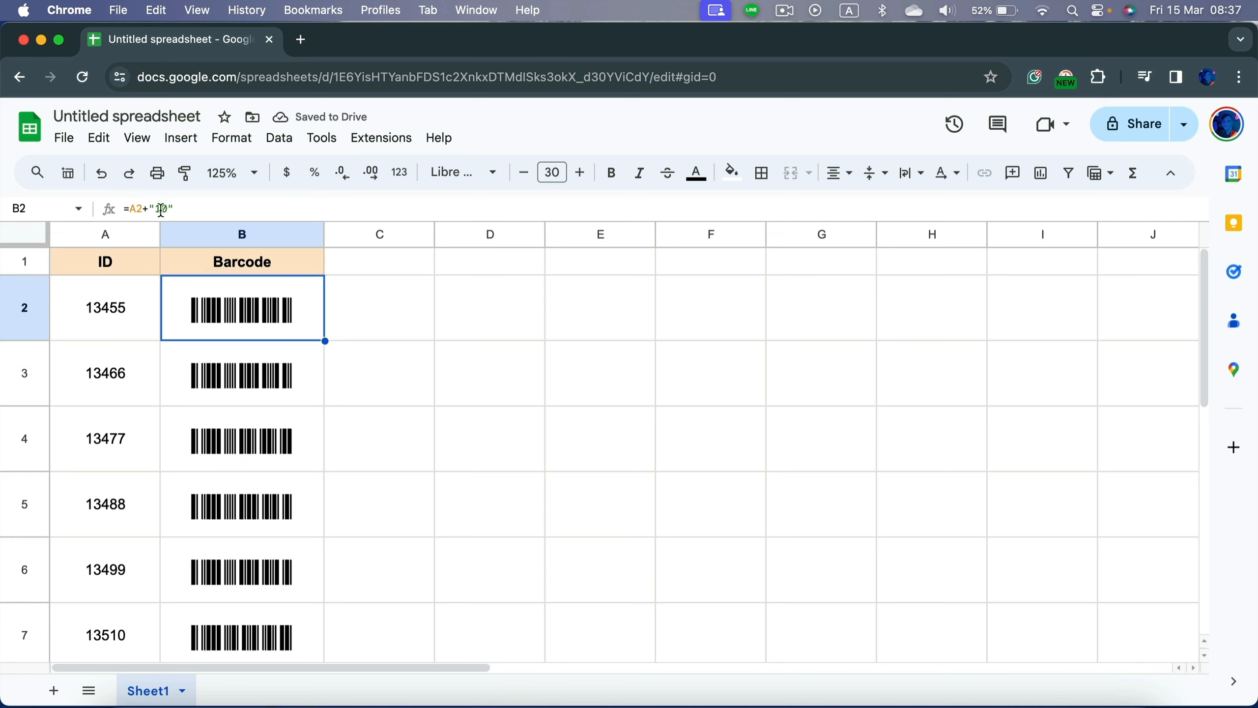
left_click(203, 204)
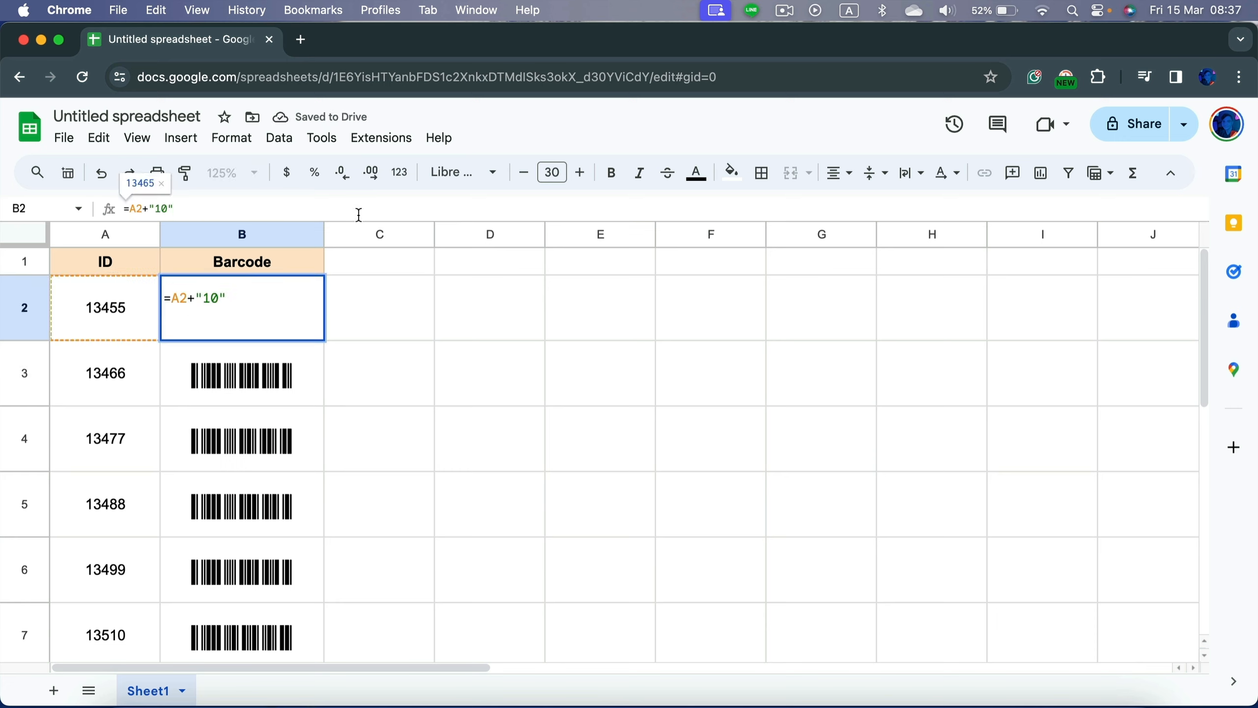
key("BackSpace")
key("BackSpace")
key("BackSpace")
key("BackSpace")
key("BackSpace")
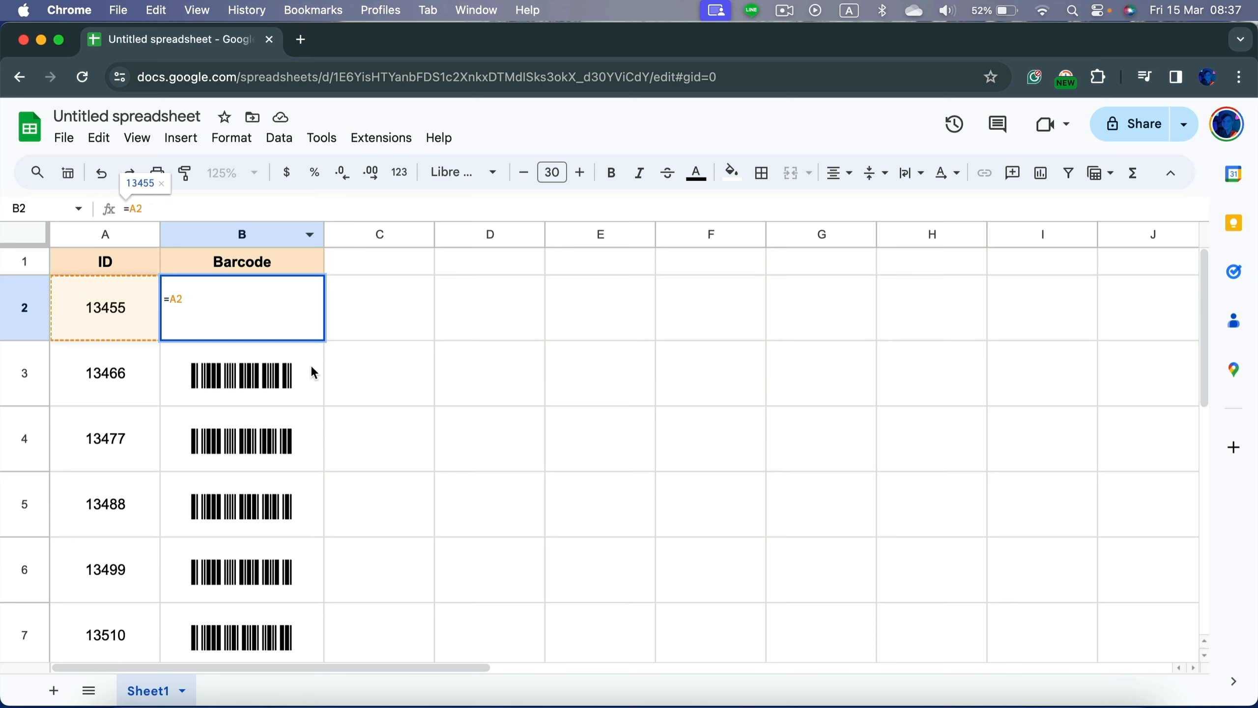
left_click(372, 394)
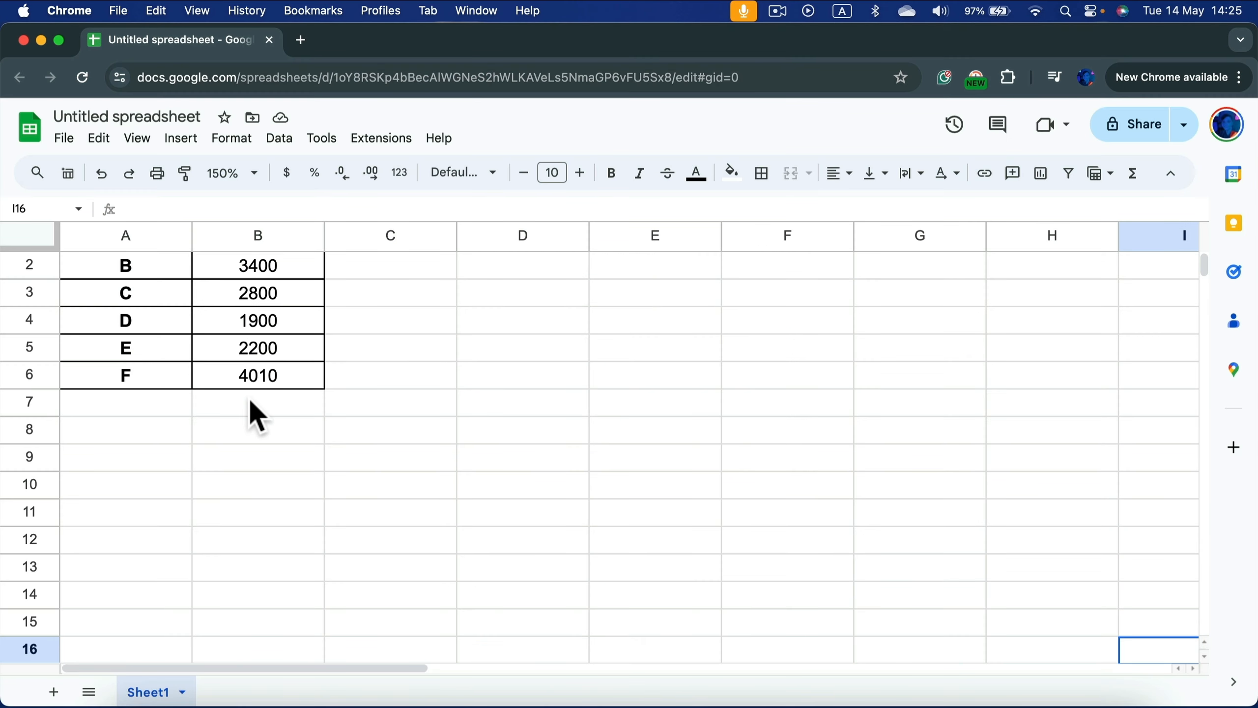
Step: Insert the AVERAGE function in cell B7 over the range B2:B6, and check the resulting formula
left_click(260, 416)
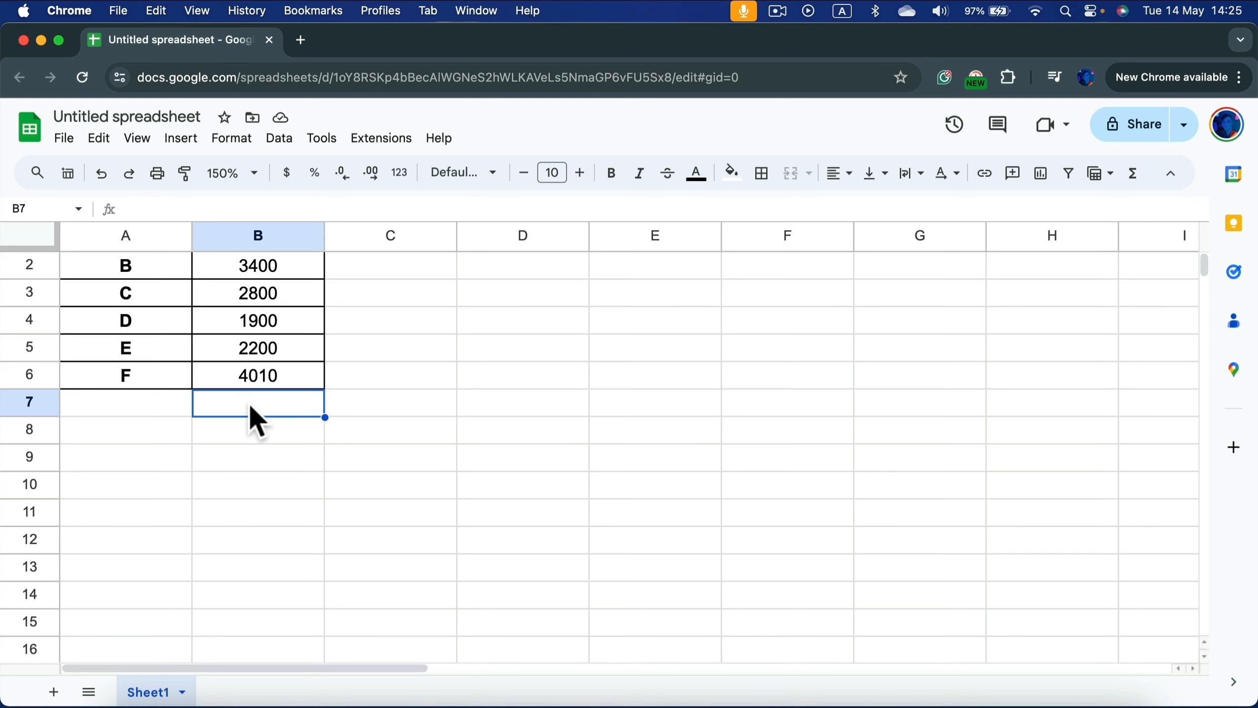
left_click(182, 139)
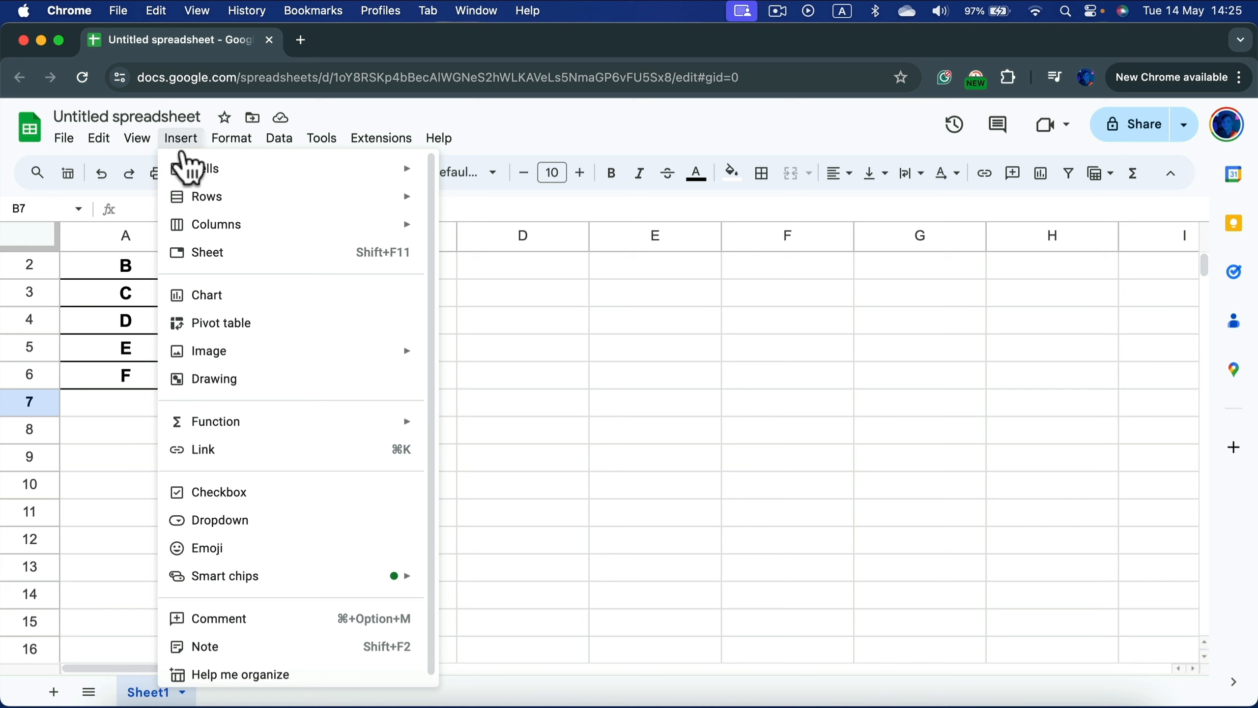
mouse_move(201, 430)
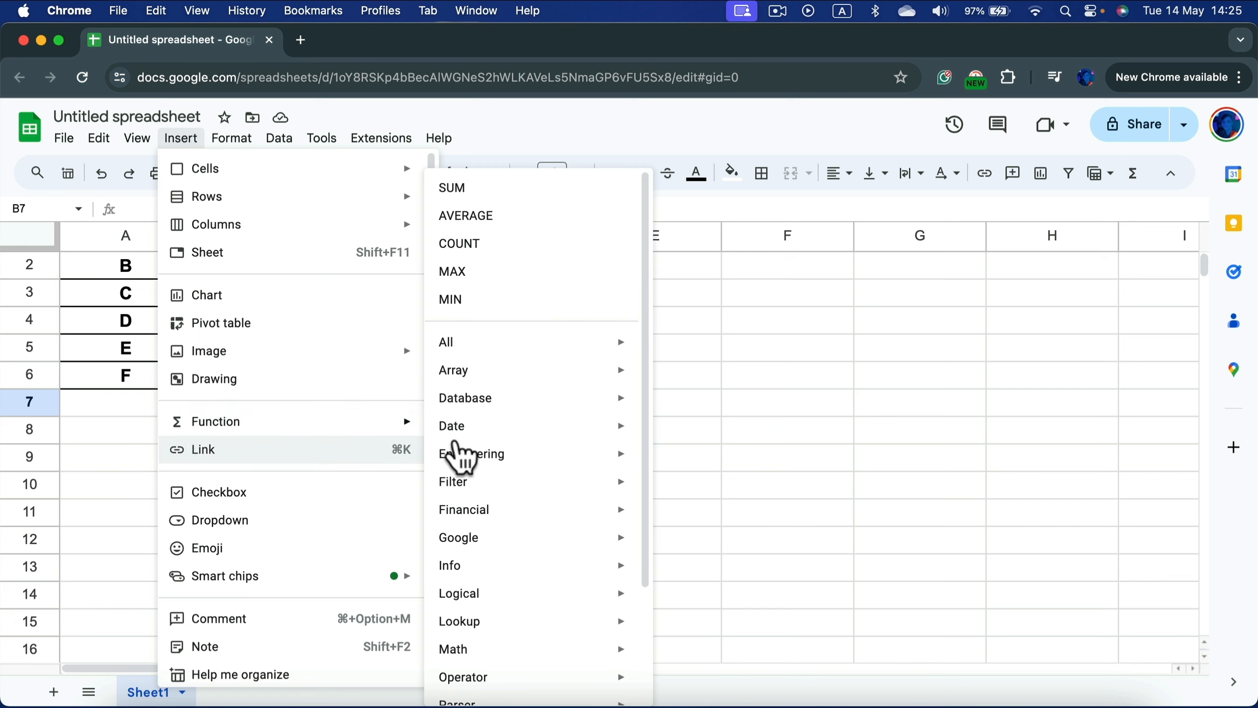
scroll(504, 320, "down", 3)
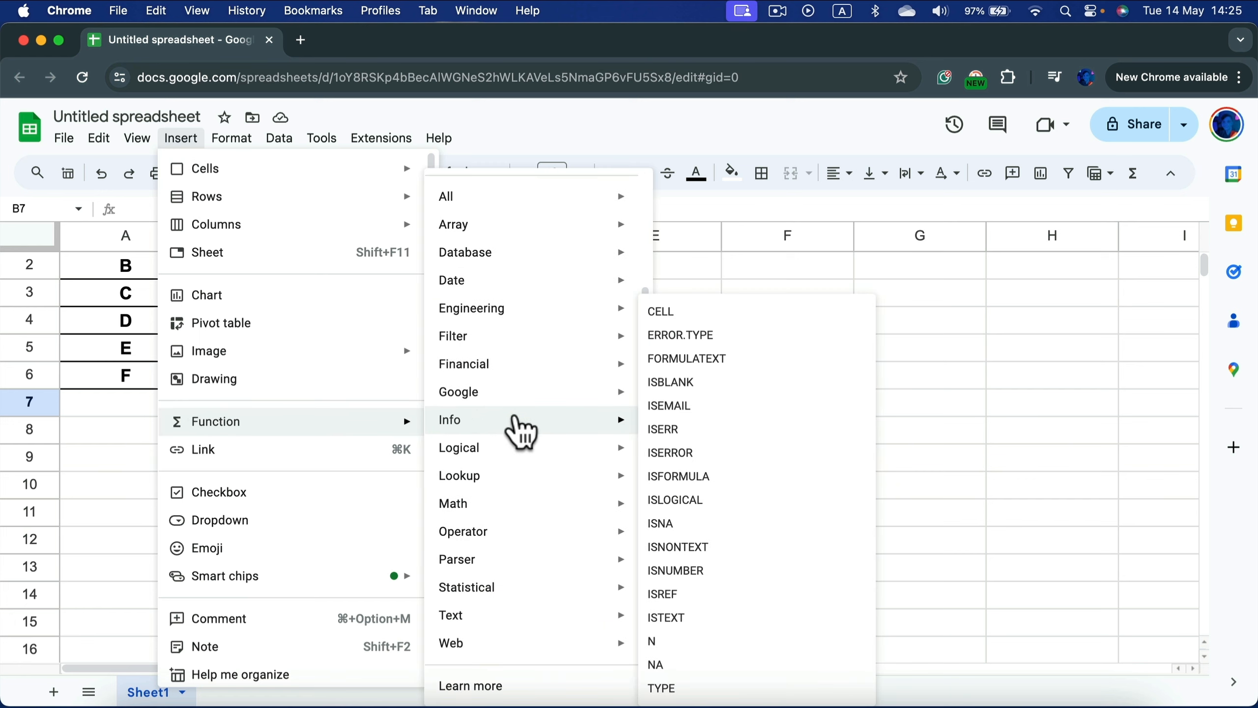
mouse_move(528, 260)
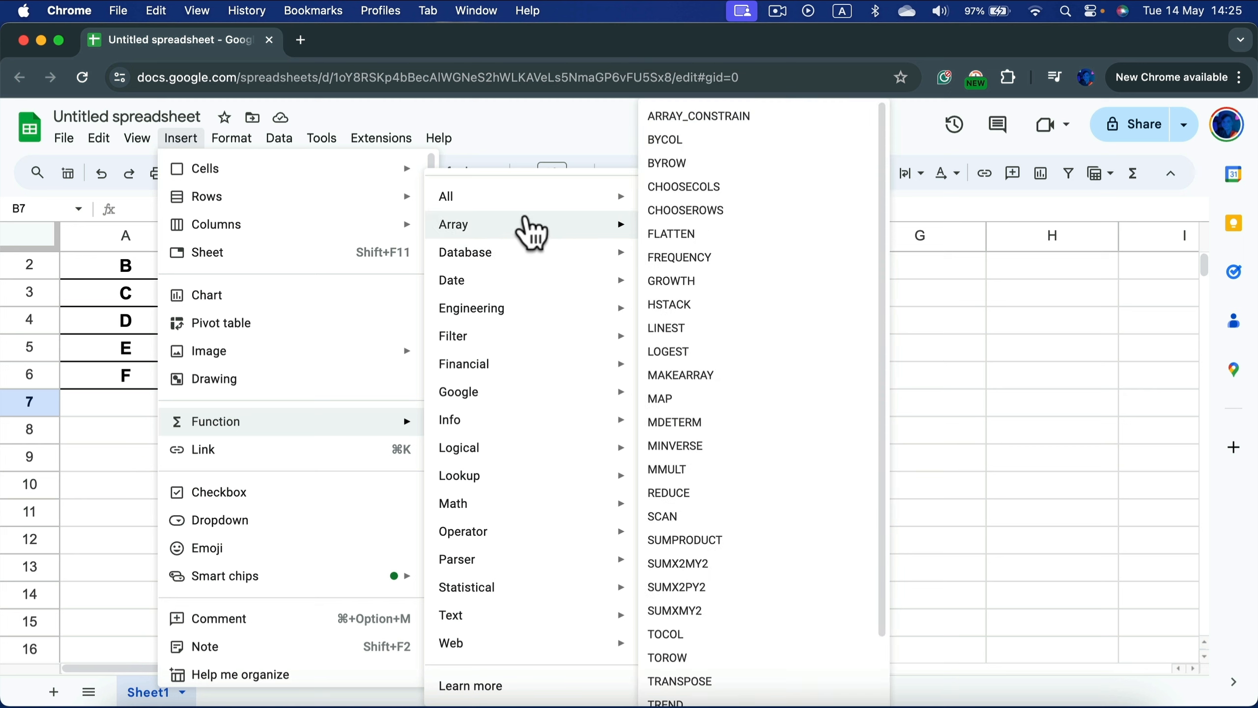
scroll(522, 268, "up", 3)
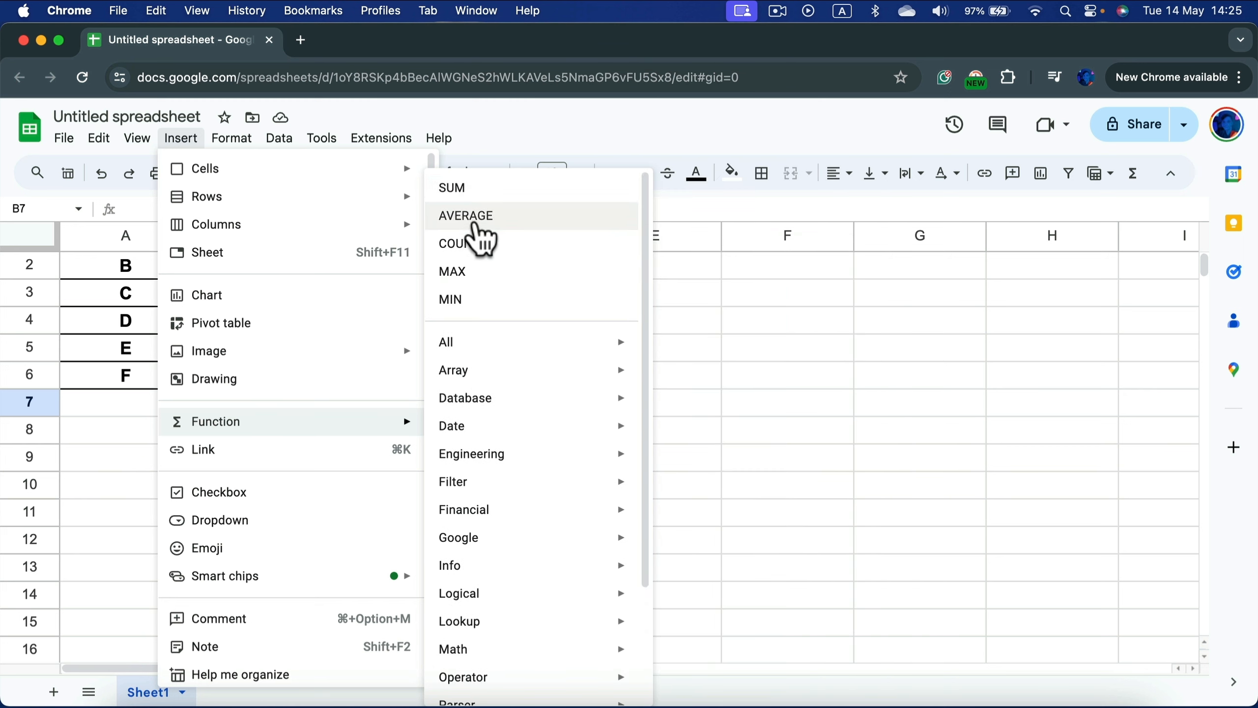
left_click(504, 221)
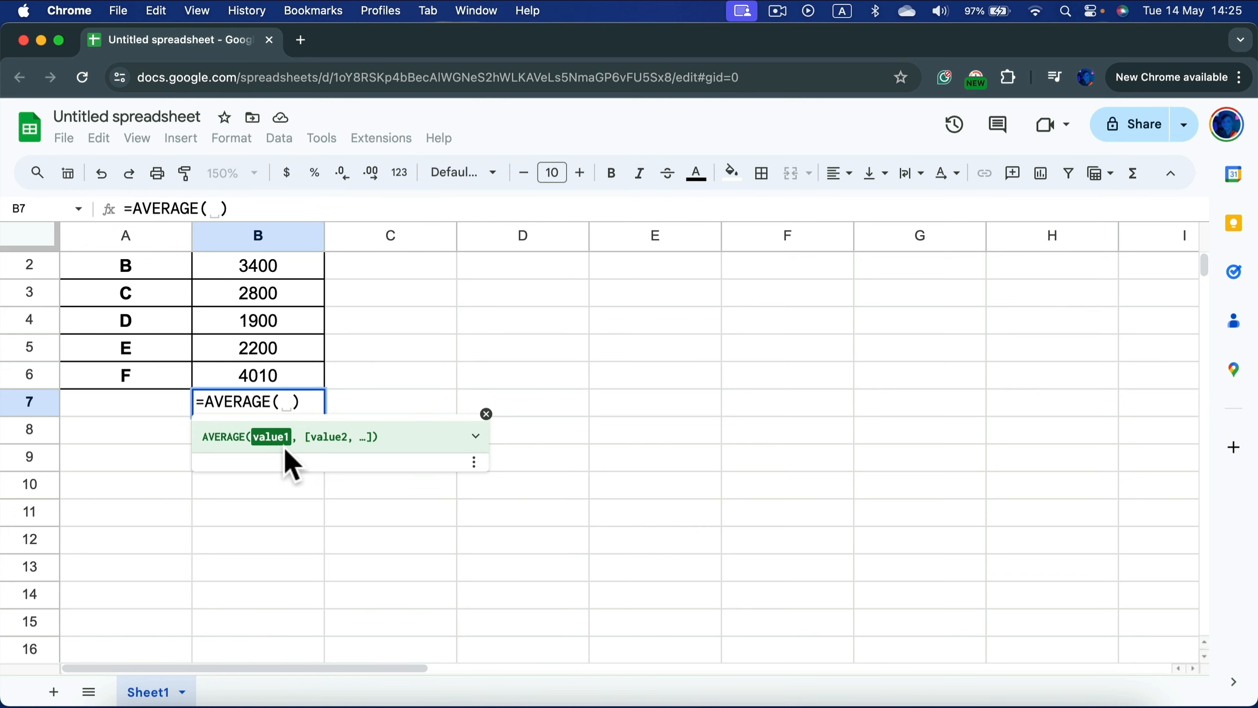
left_click(313, 263)
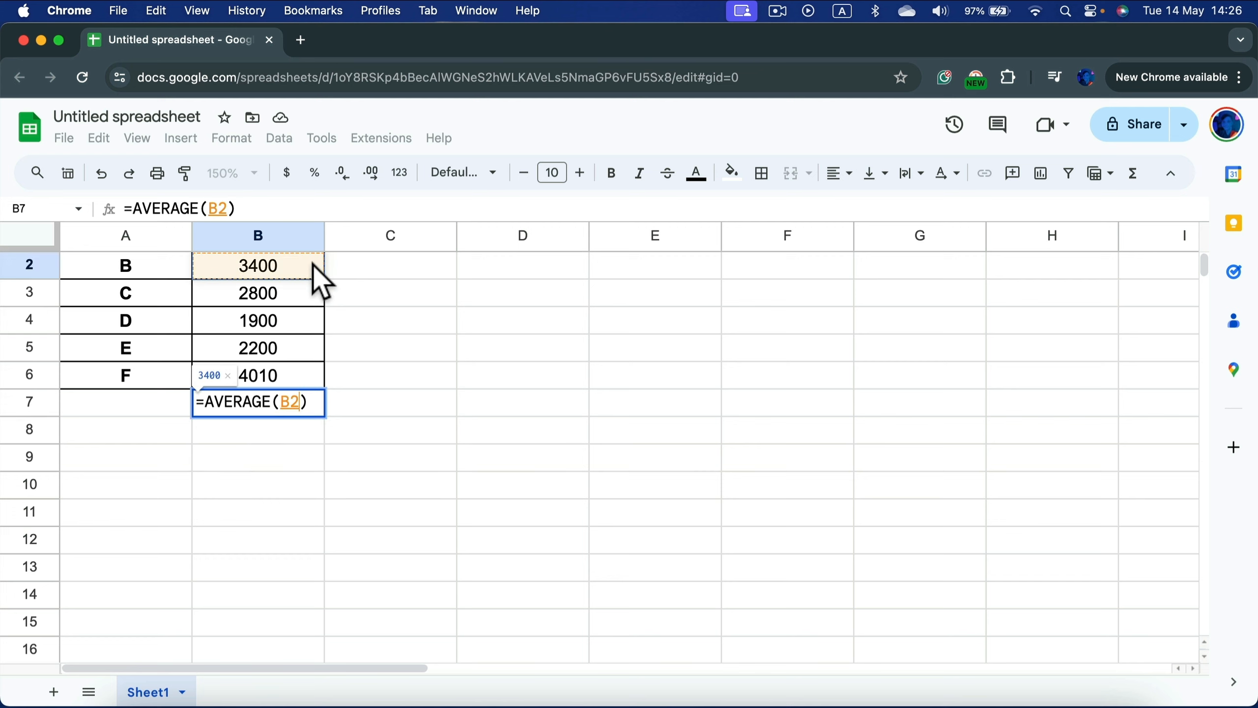
left_click_drag(314, 263, 307, 374)
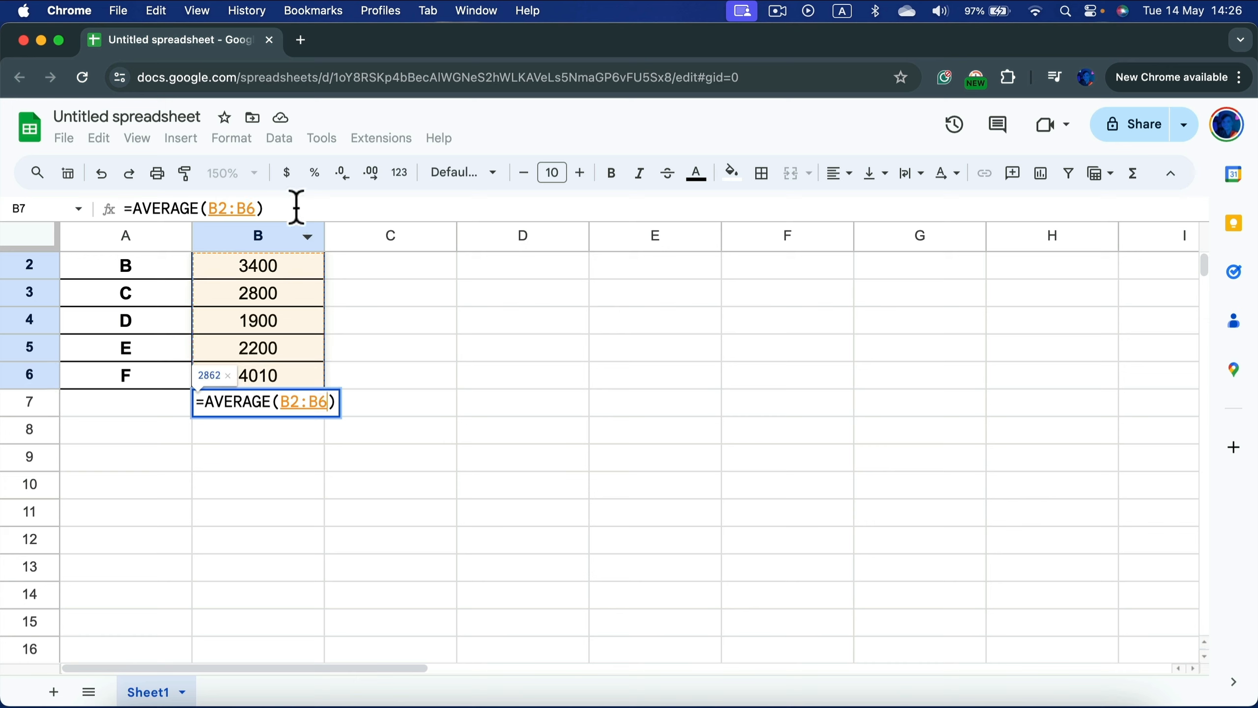
key("Return")
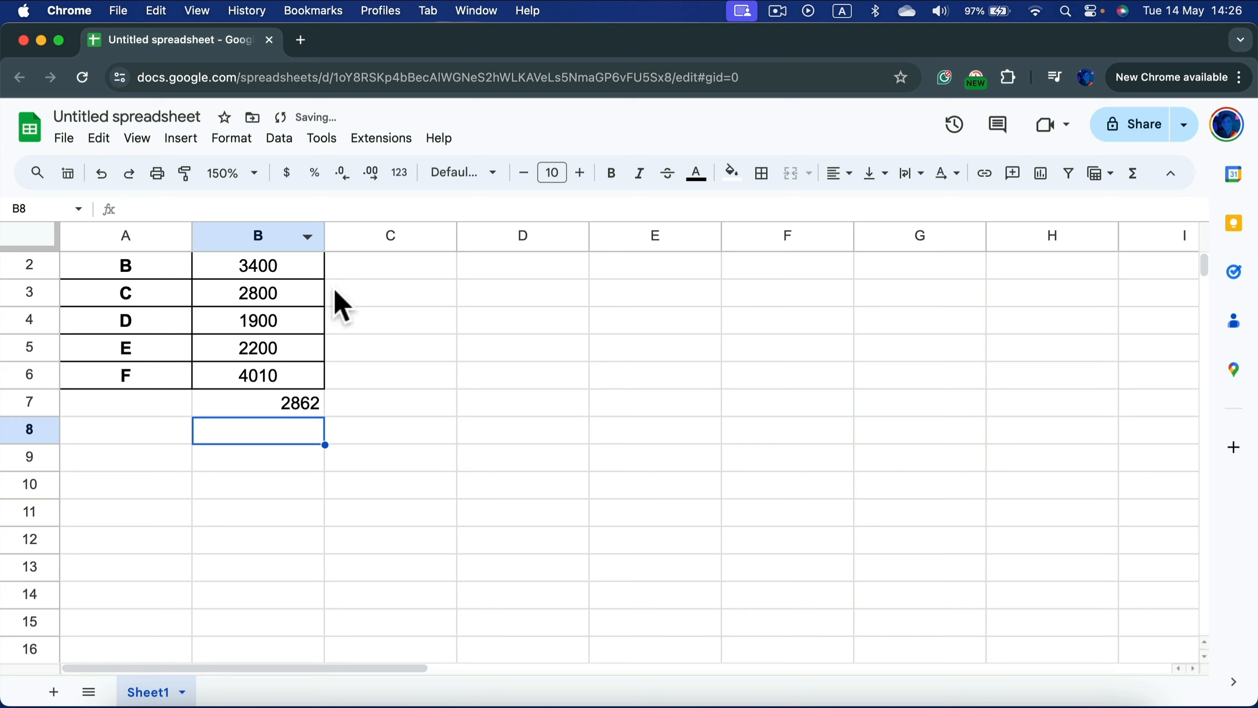
left_click(306, 406)
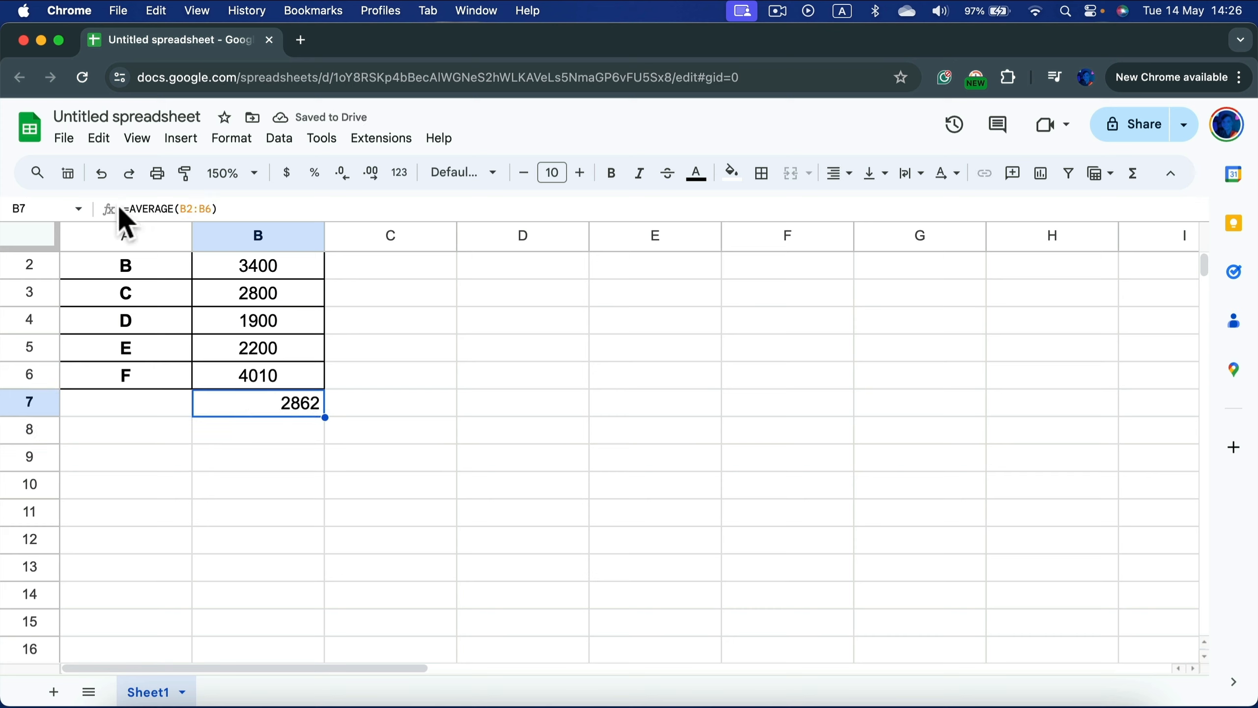
left_click(370, 478)
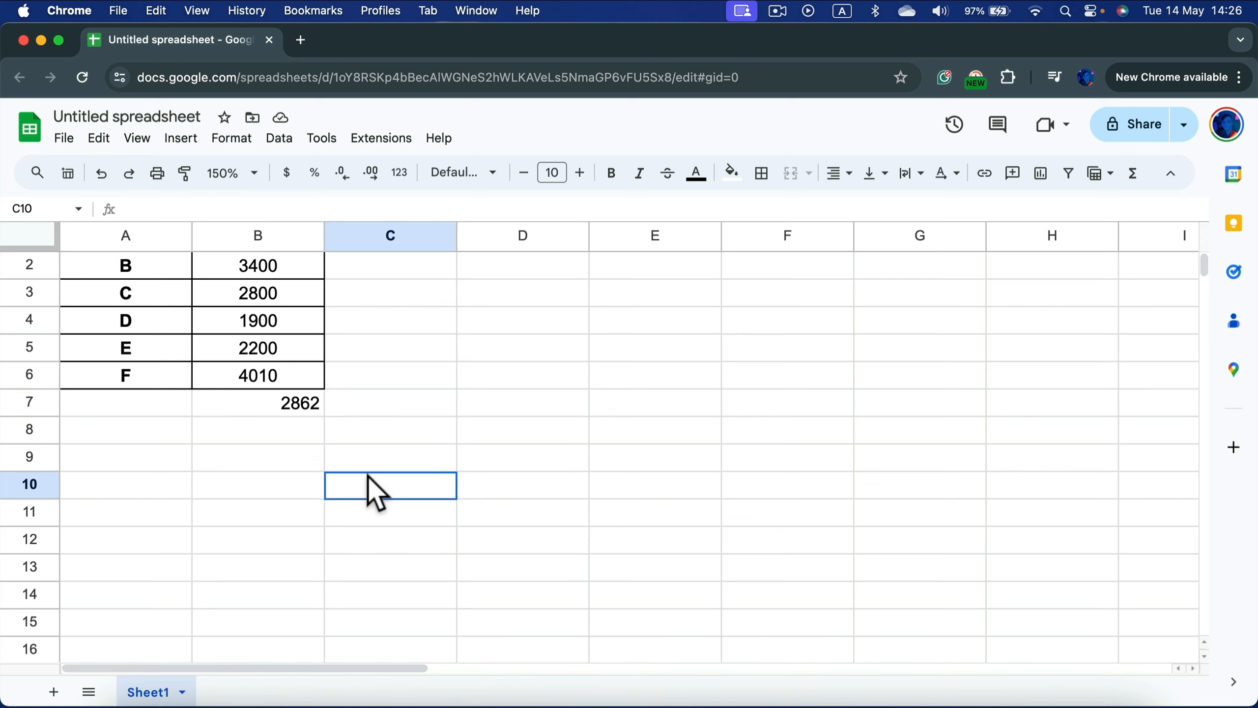
Step: Clear the AVERAGE formula from cell B7
left_click(292, 404)
key("Delete")
left_click(686, 465)
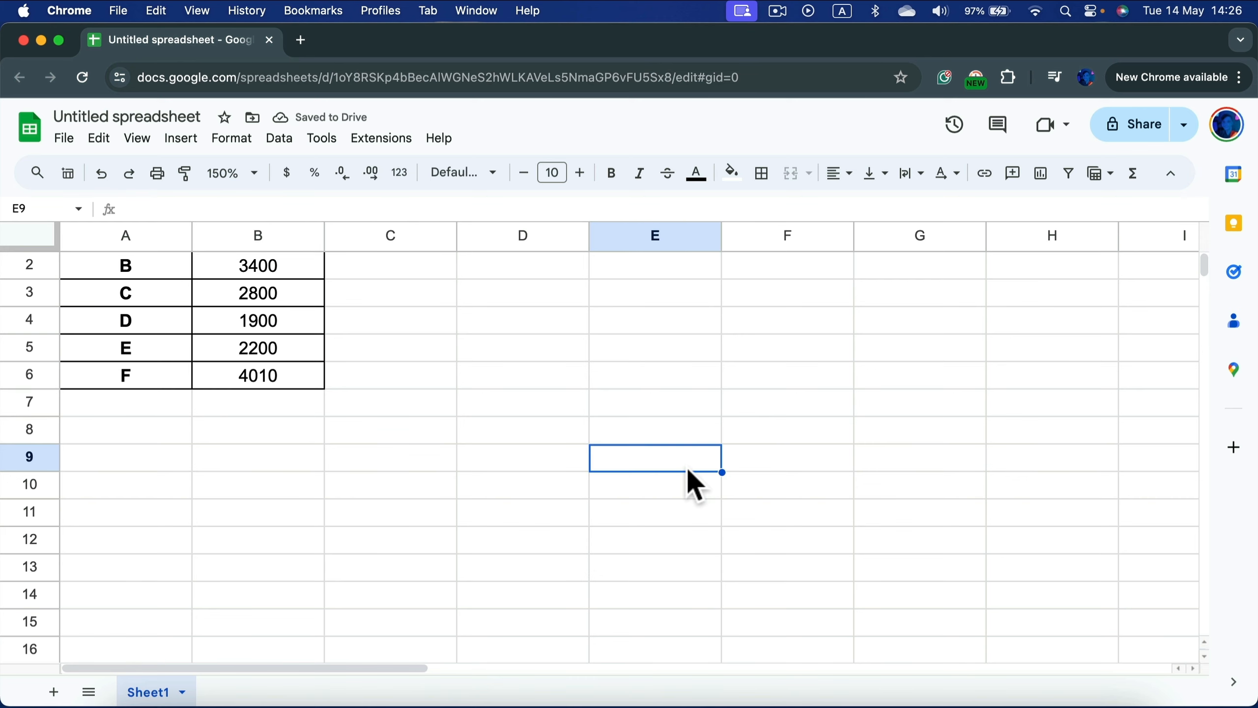
Step: Write the formula =AVERAGE(B2:B6) directly in cell B7
left_click(267, 407)
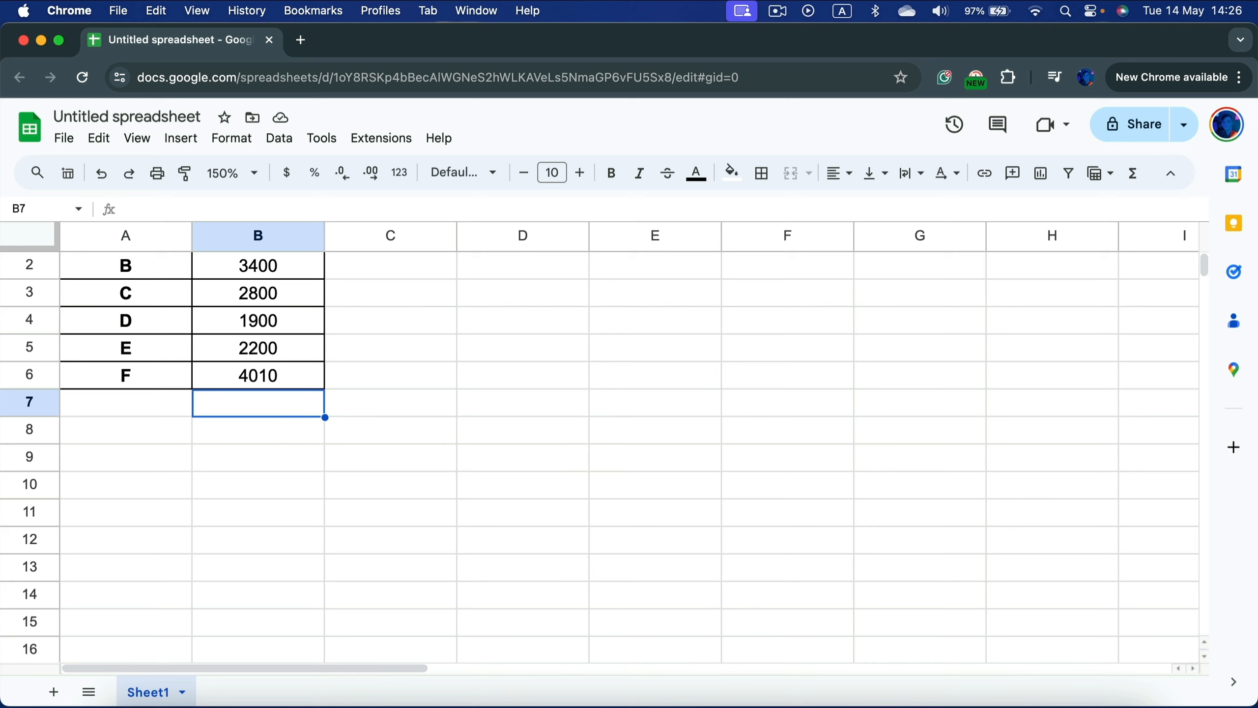
type("=Av")
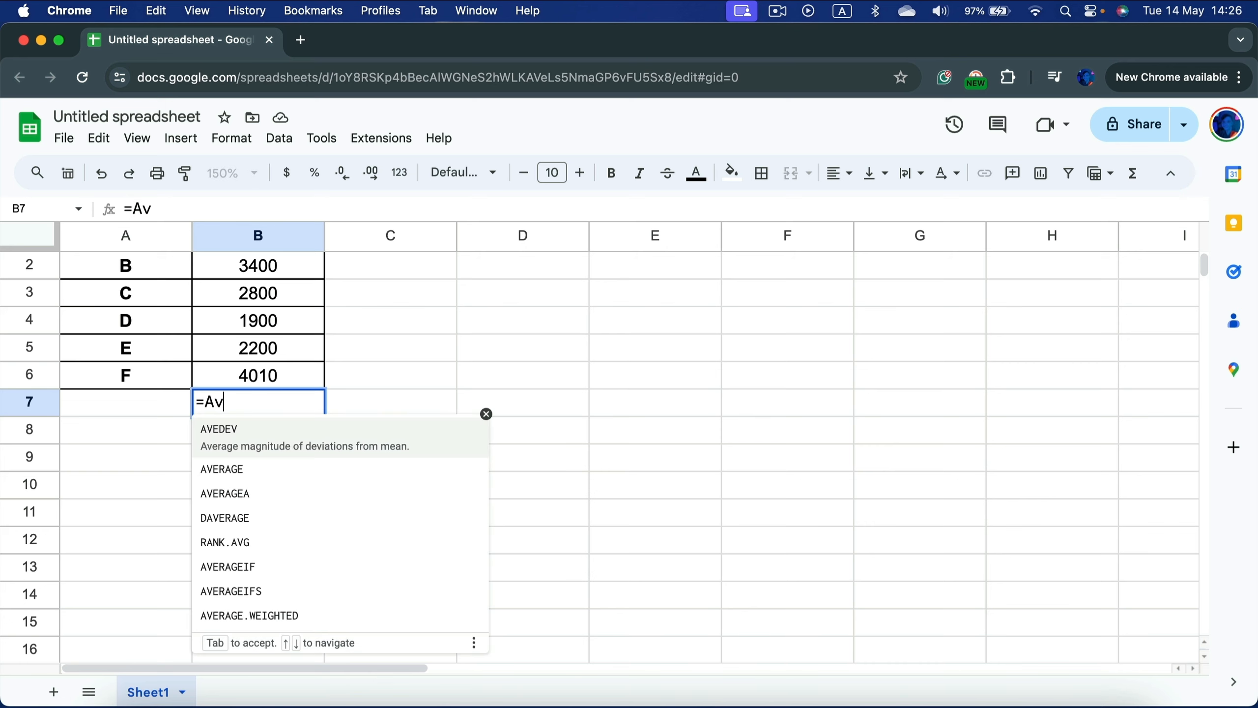
key("Down")
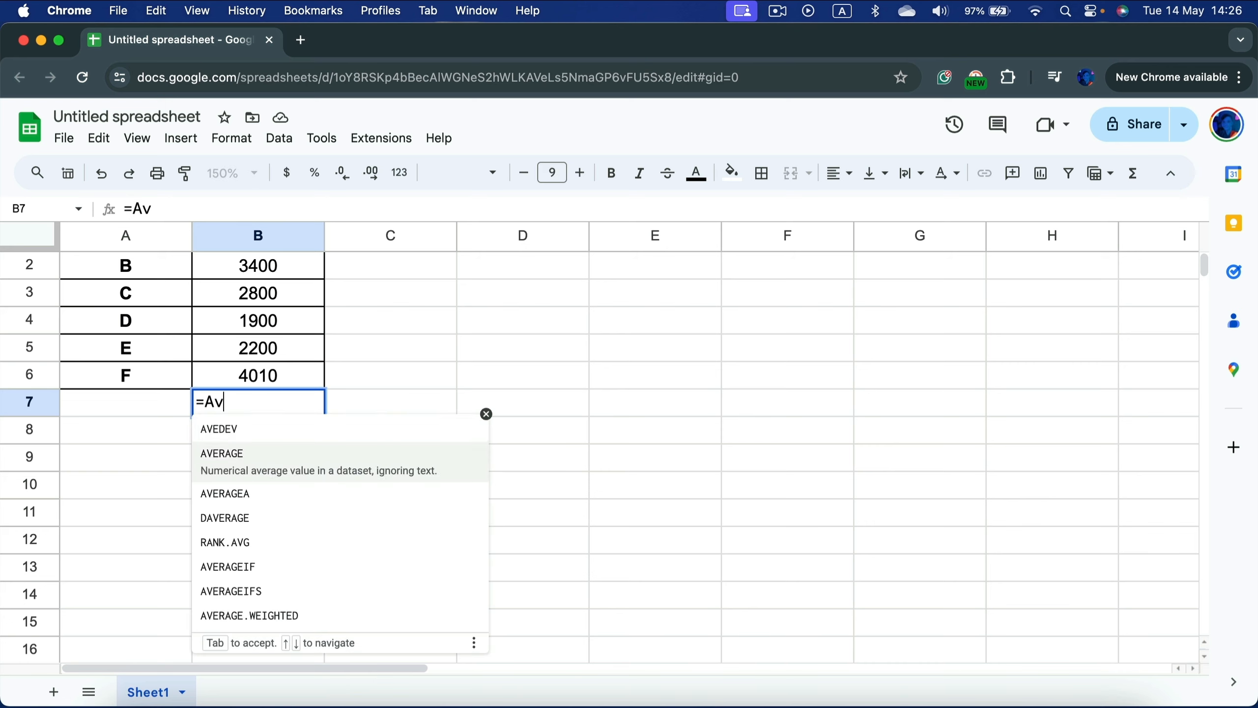
key("Tab")
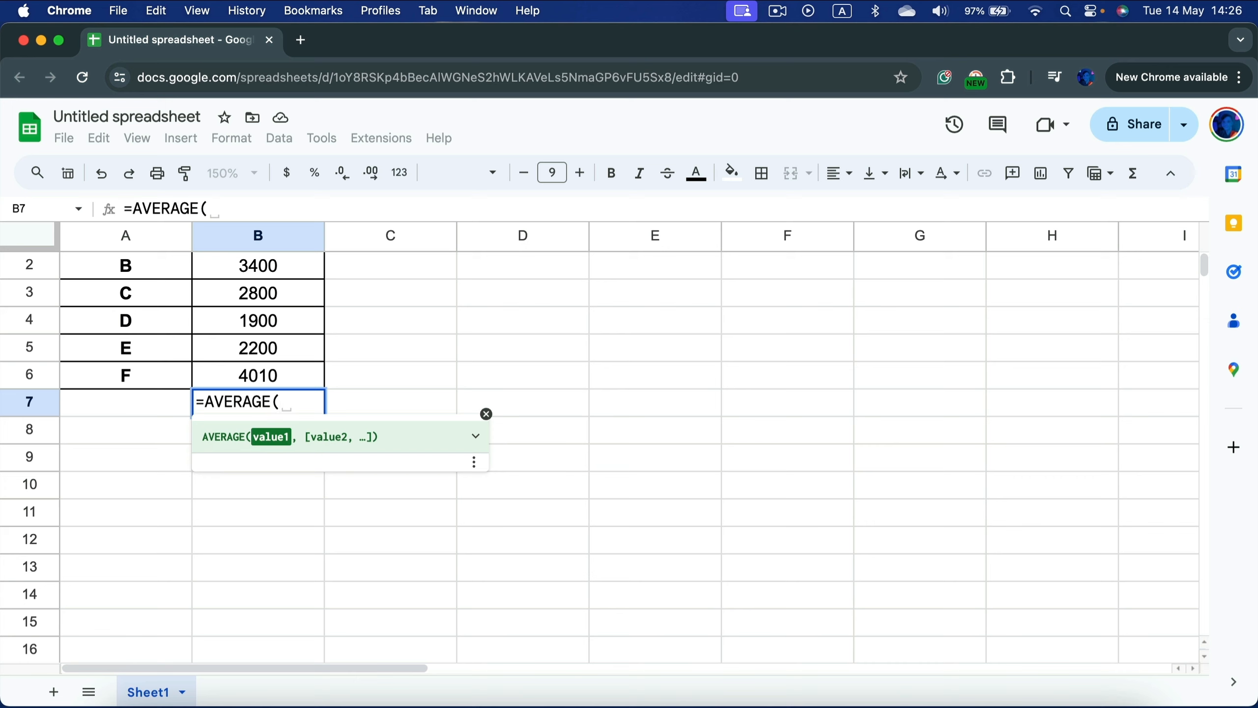
type("B2")
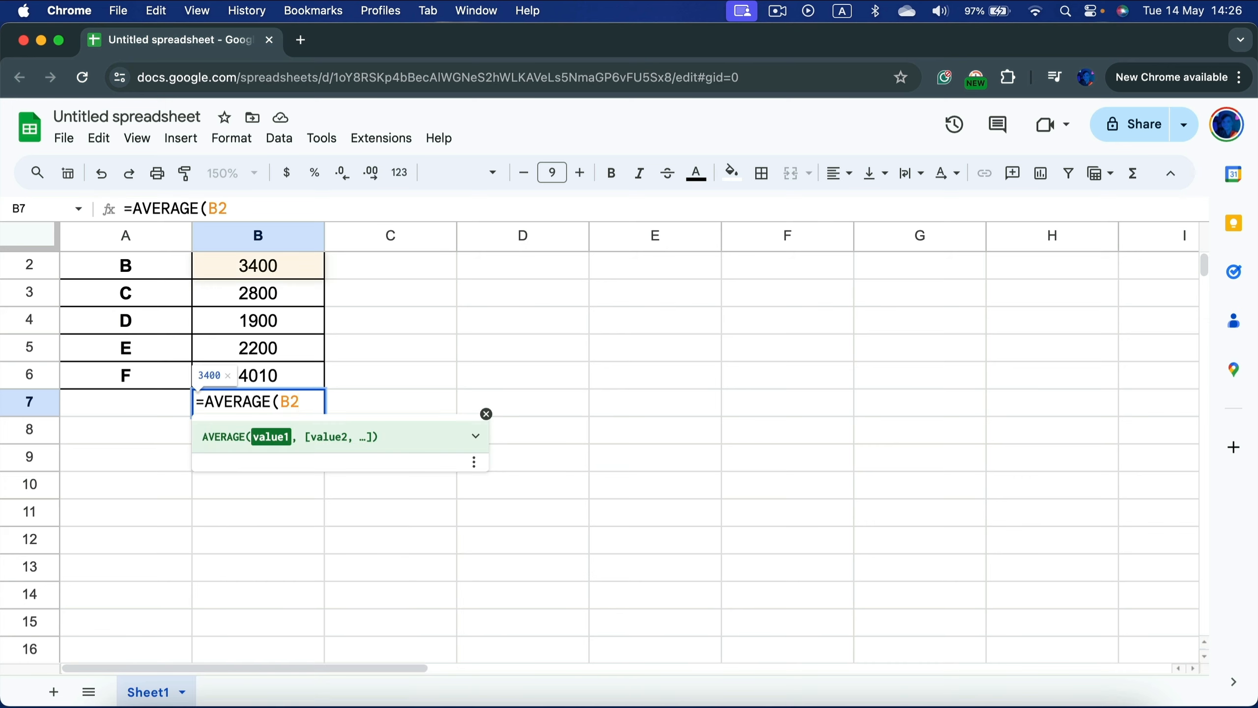
type(":")
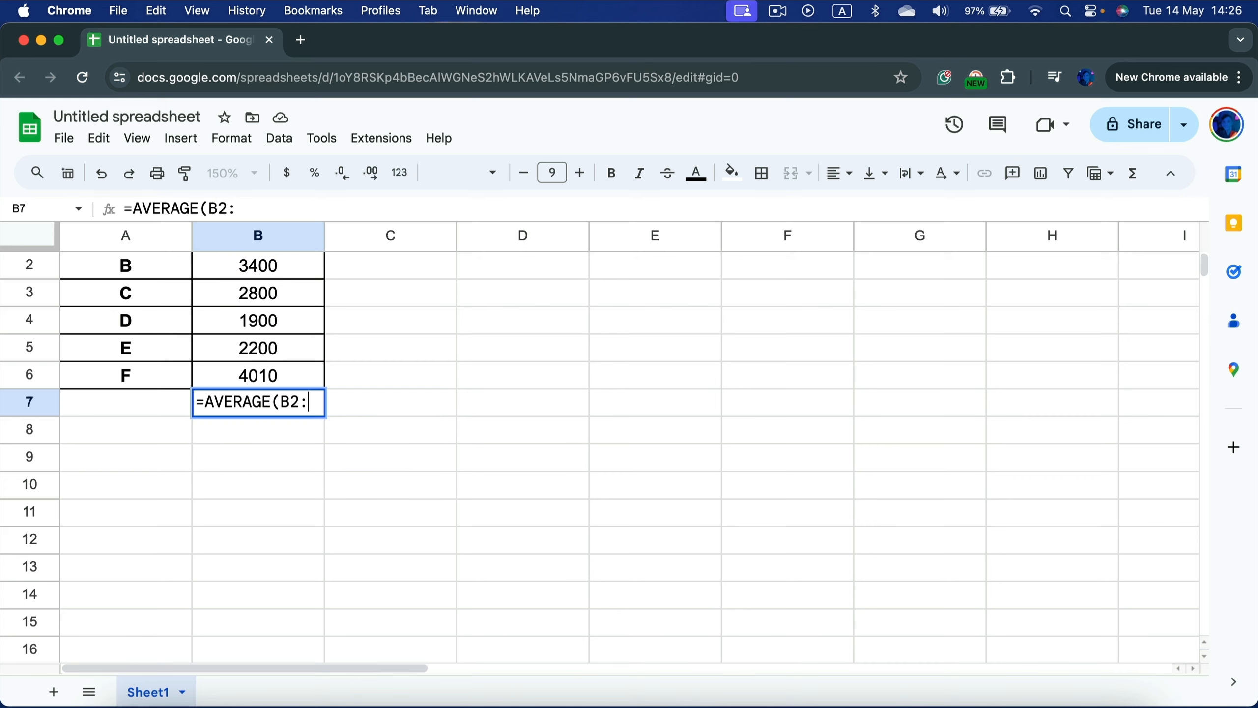
type("B6")
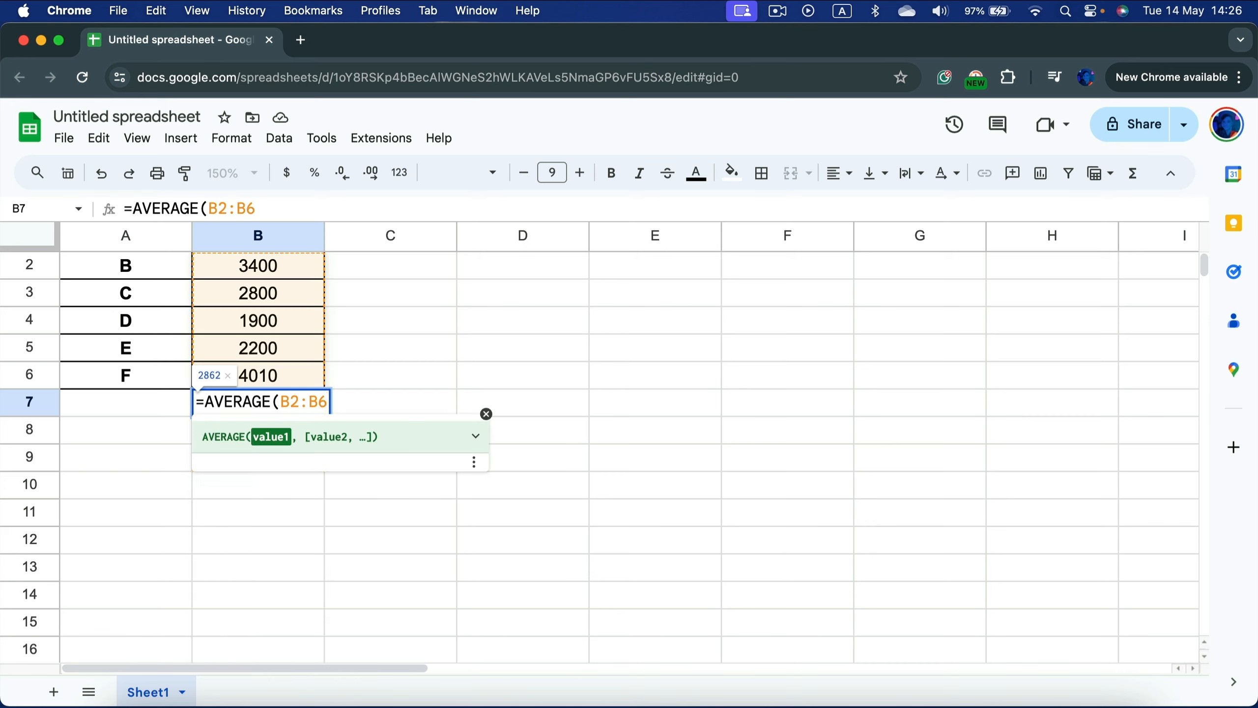
type(")")
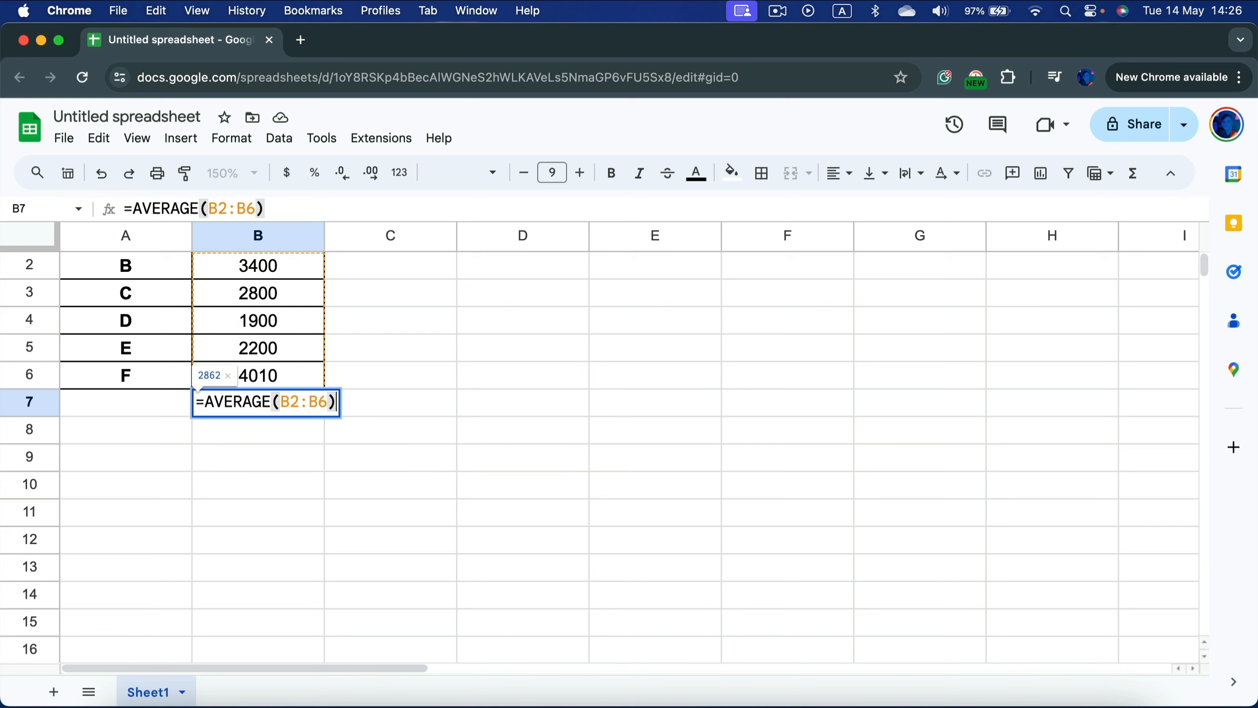
key("Return")
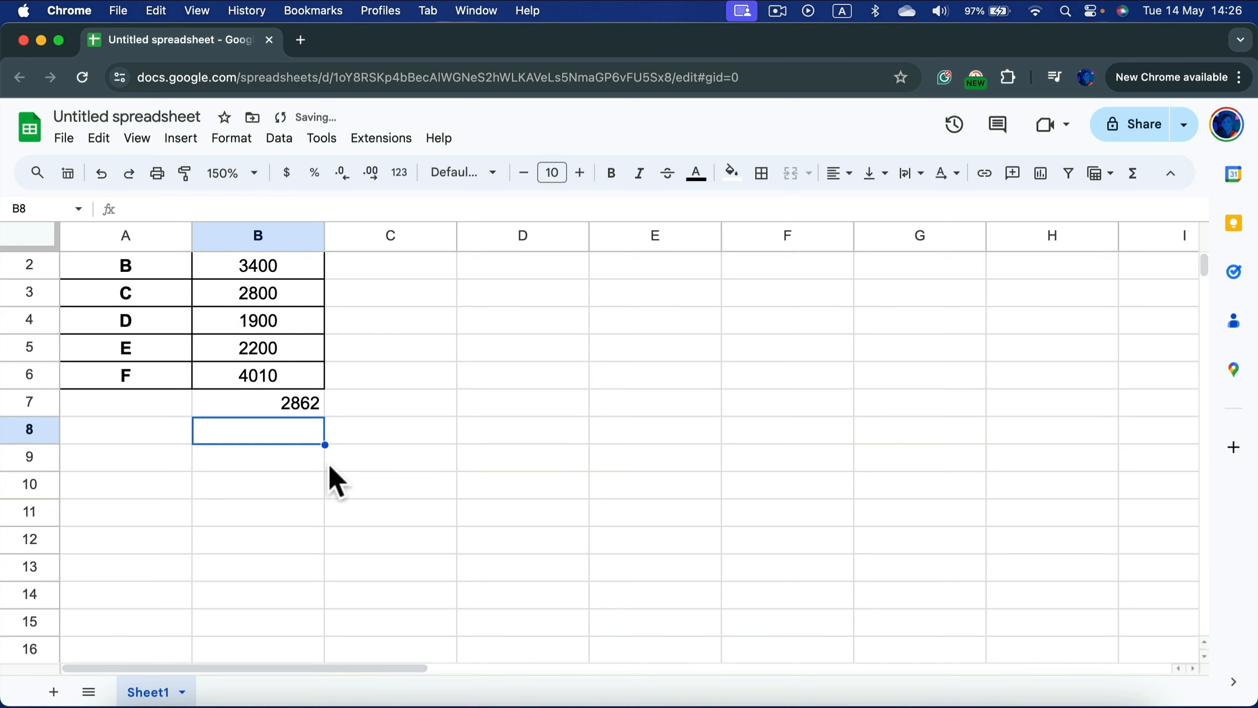
left_click(294, 399)
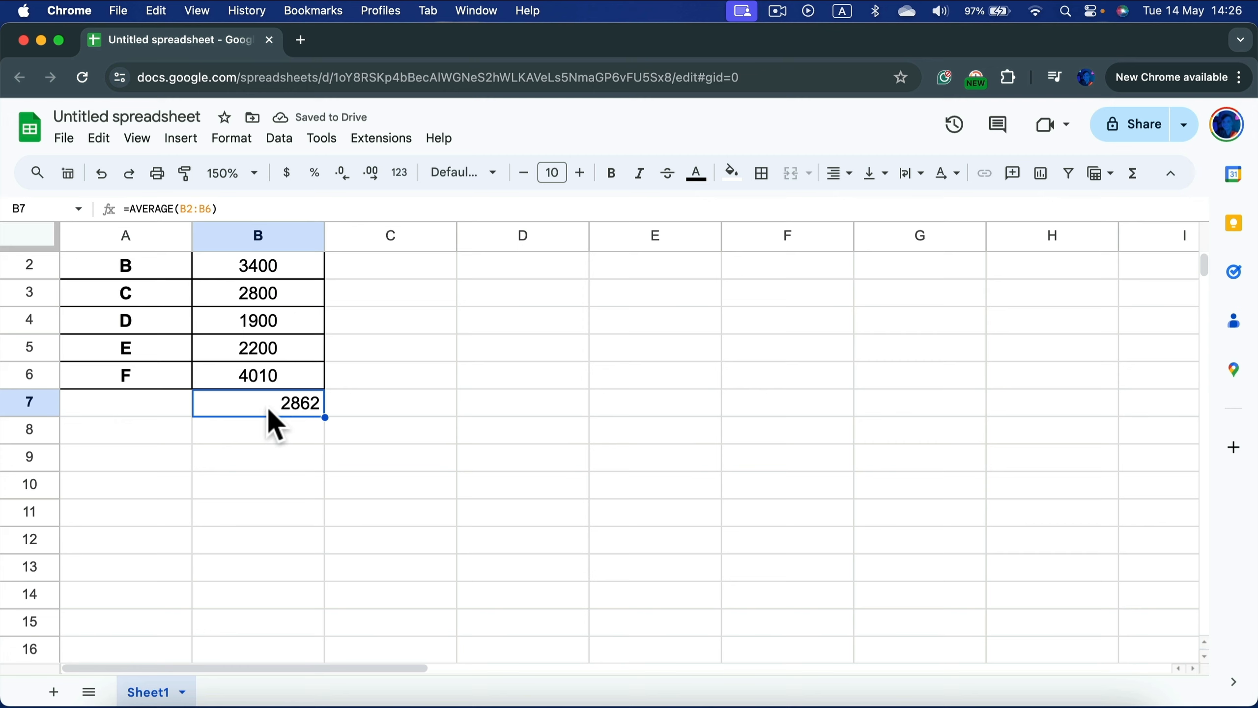
left_click(187, 141)
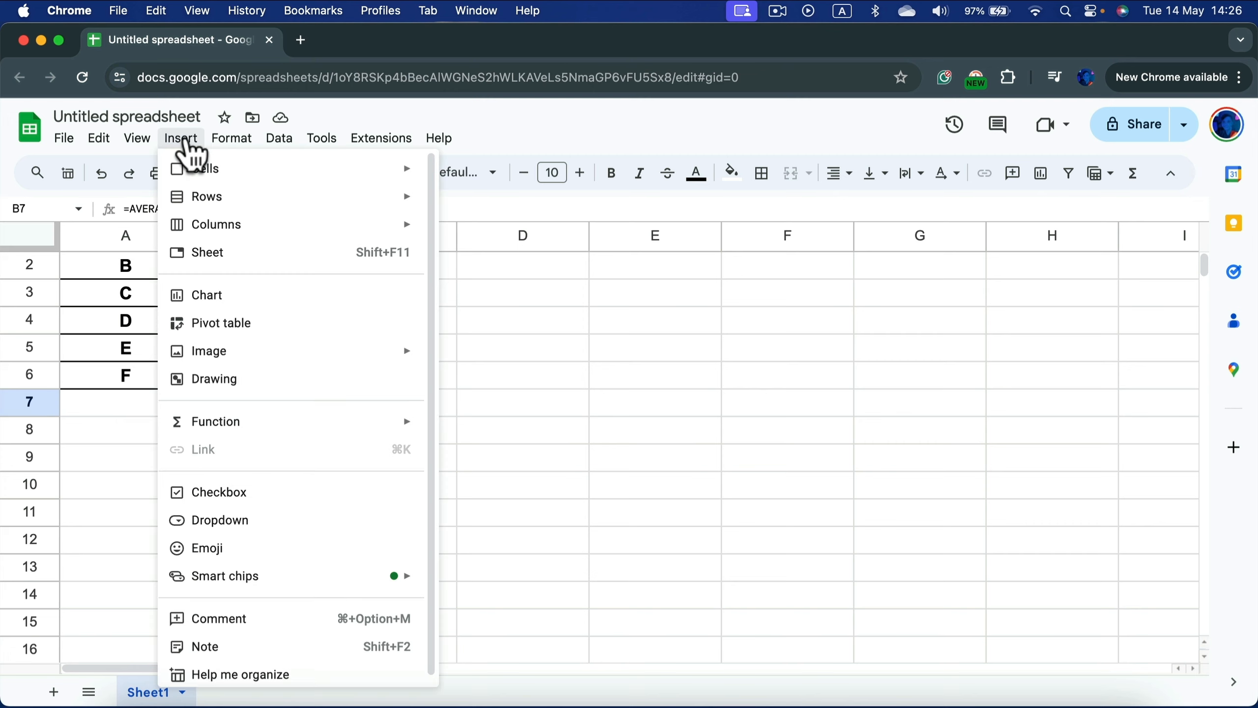
mouse_move(227, 427)
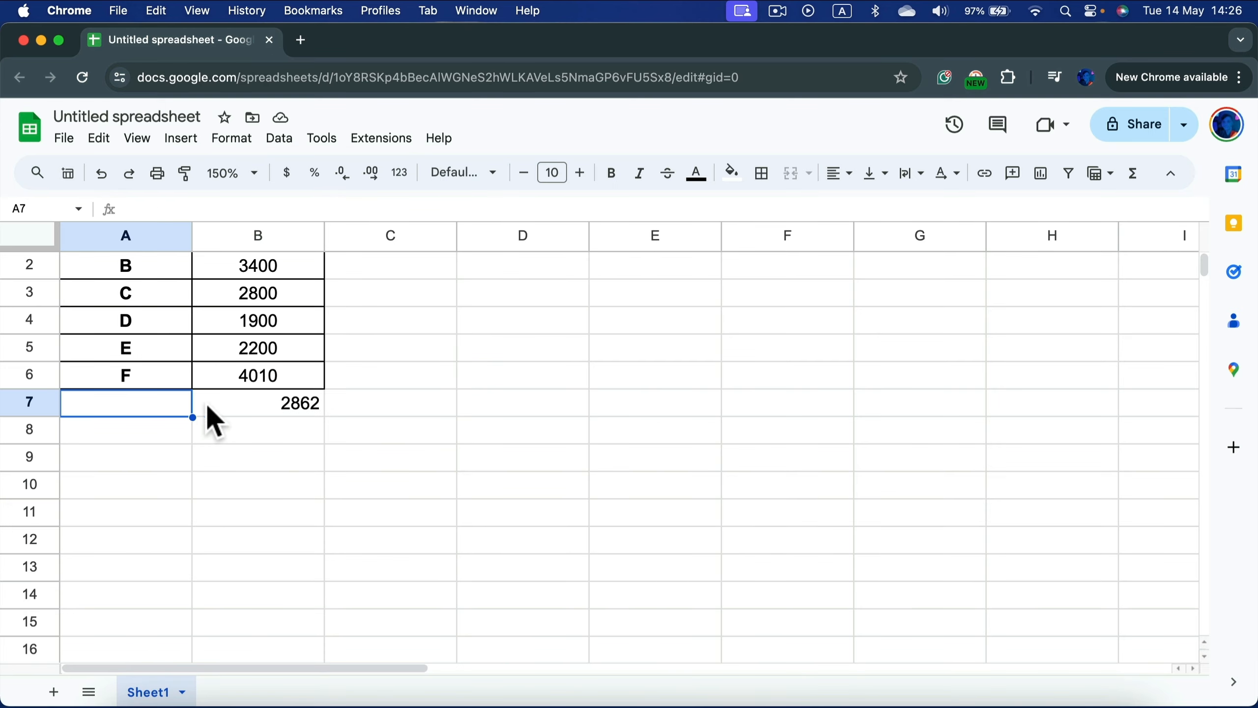
left_click(222, 402)
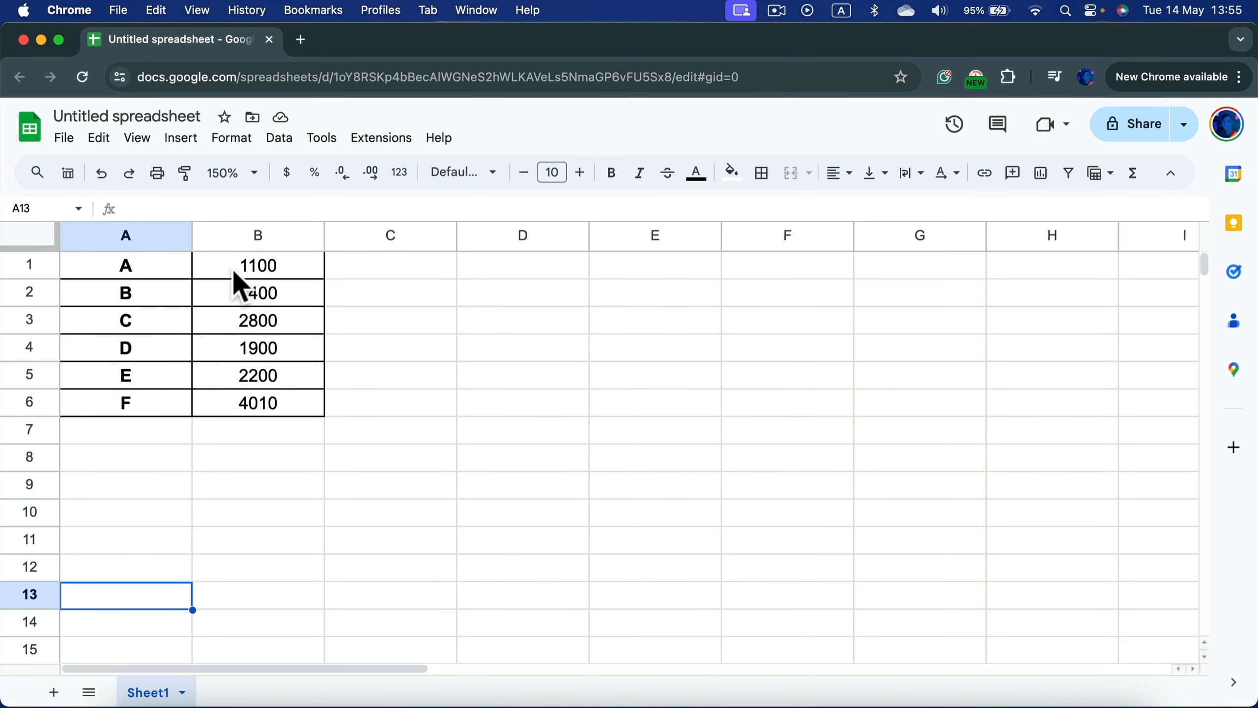
Step: Insert a chart based on the data in A1:B6
left_click_drag(148, 267, 259, 412)
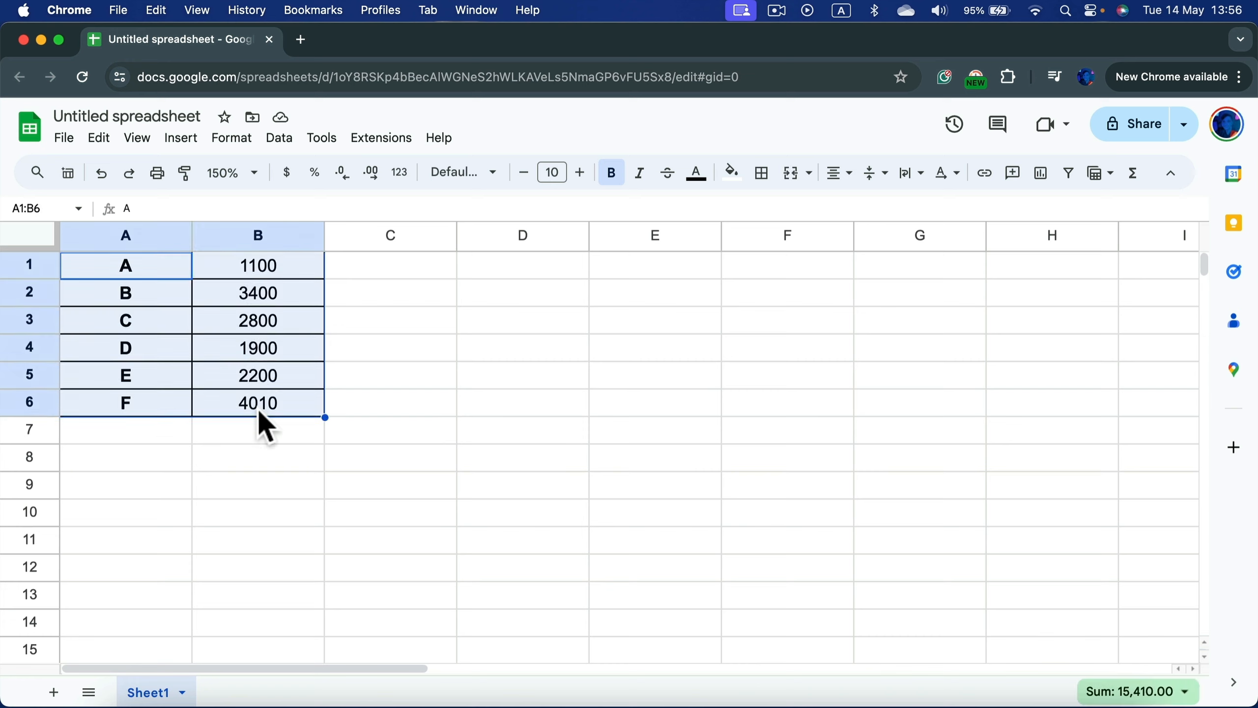
left_click(182, 139)
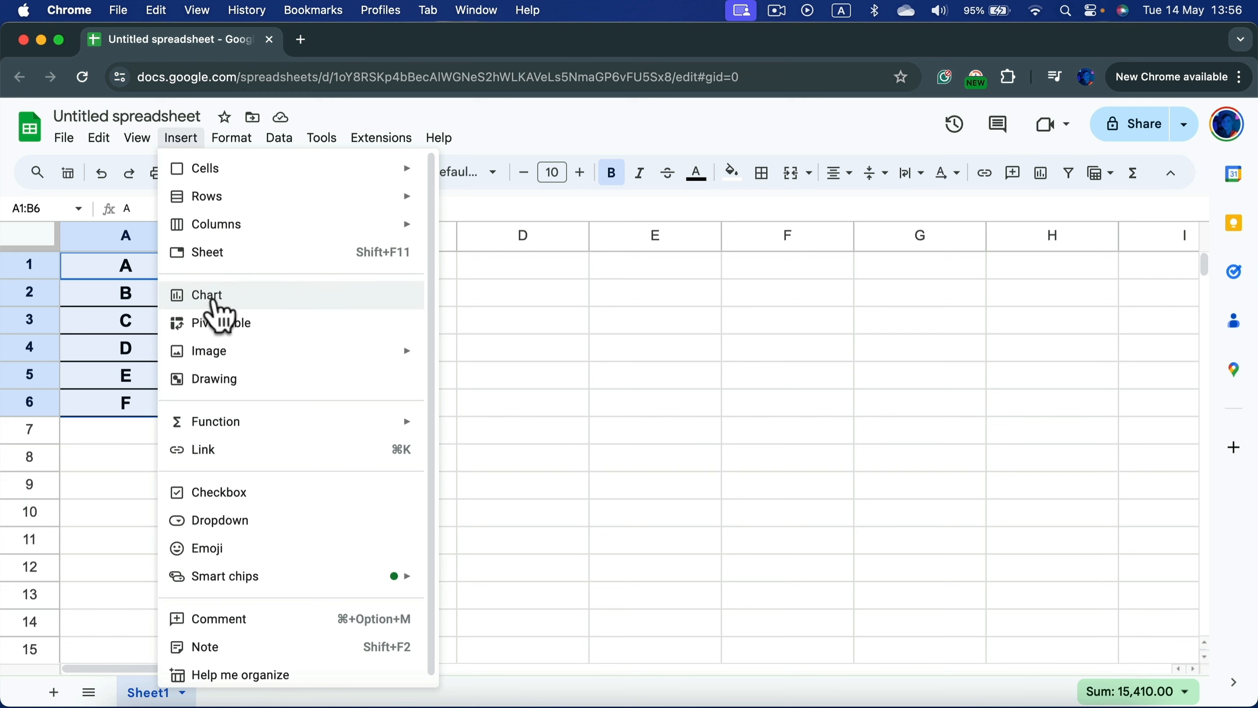
left_click(214, 297)
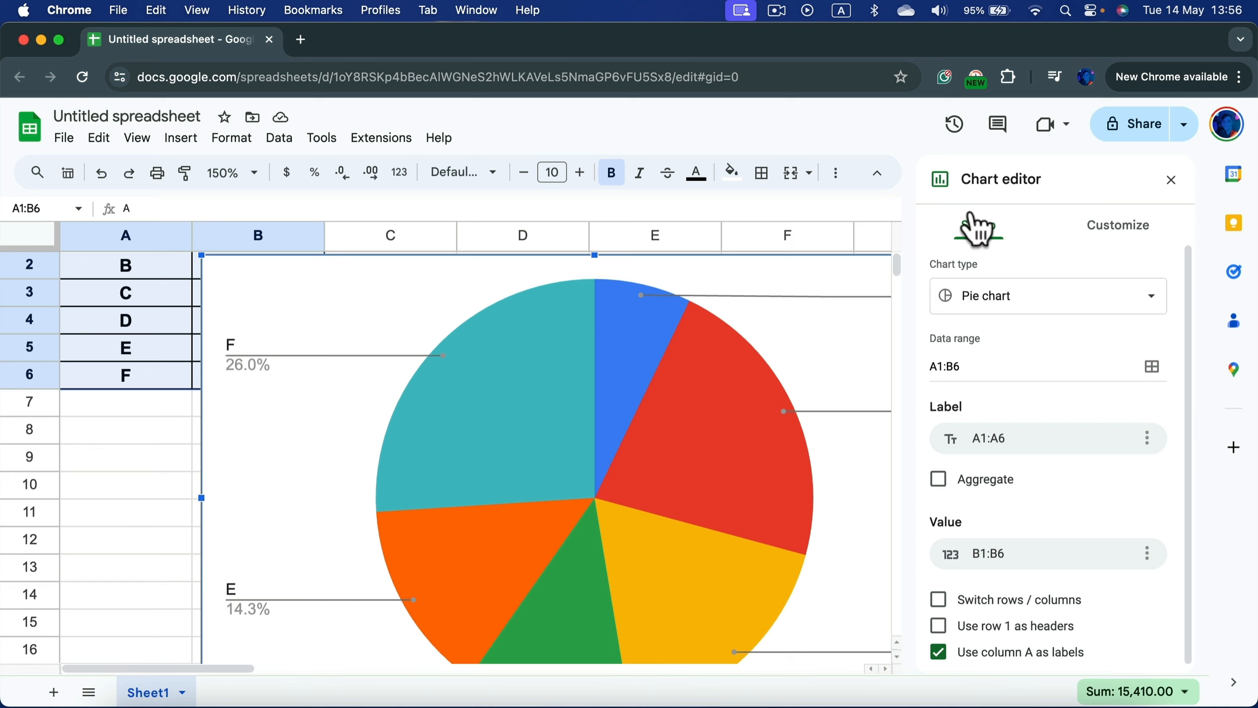
Step: Try other types for the chart, starting with the suggested column chart and ending with Combo chart
left_click(1140, 300)
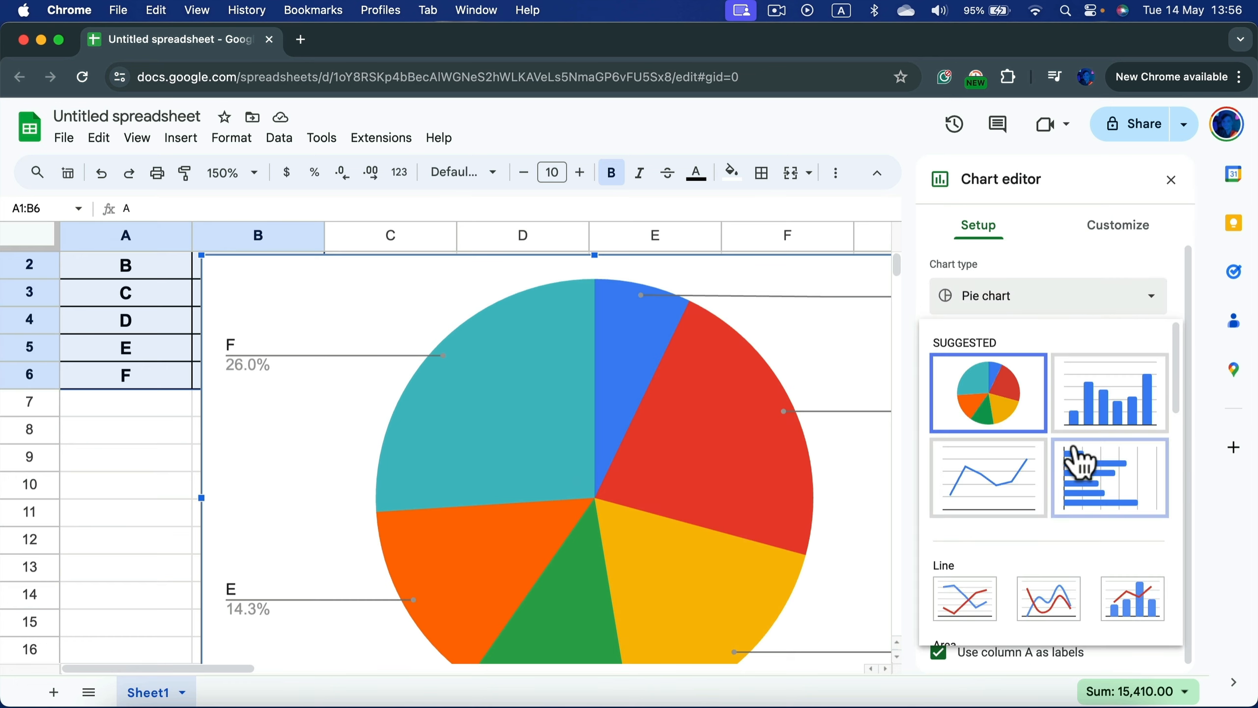
left_click(1132, 409)
left_click(1123, 303)
left_click(1115, 478)
left_click(1123, 301)
scroll(1040, 436, "down", 3)
left_click(1132, 472)
Step: Change the chart type to Stacked area chart
left_click(1119, 318)
scroll(1058, 516, "down", 5)
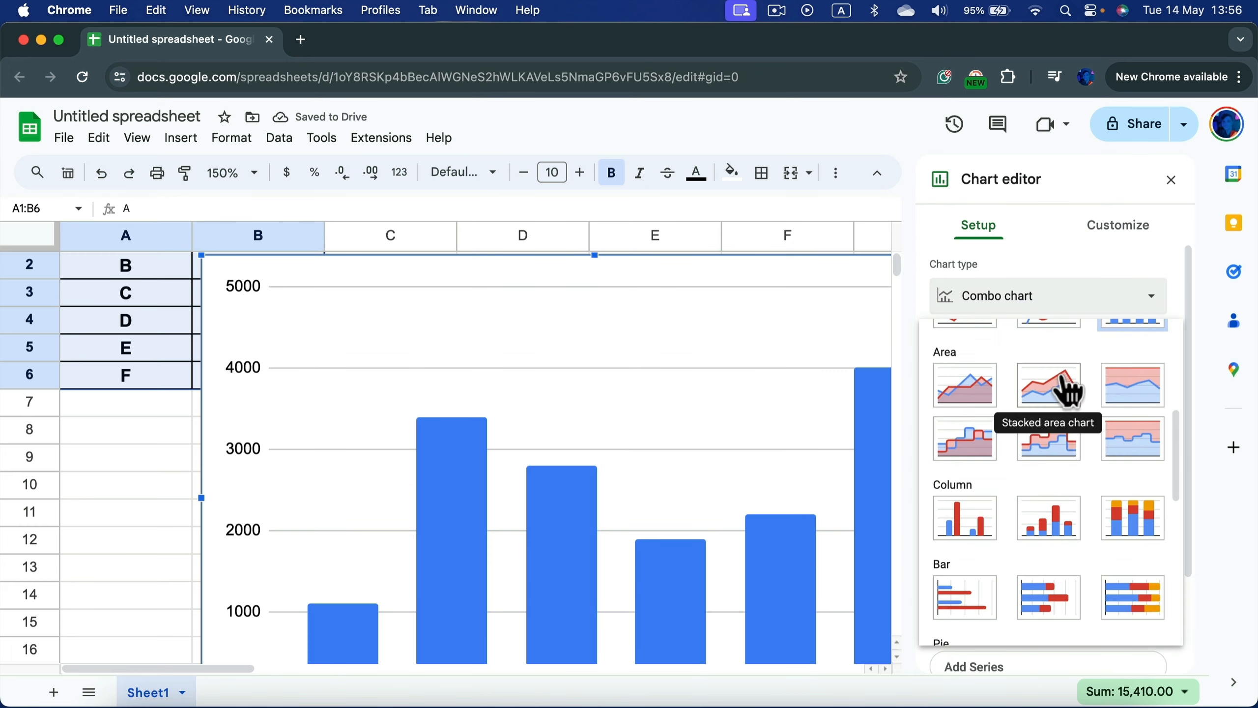
left_click(1062, 394)
left_click(1080, 310)
scroll(1038, 483, "down", 5)
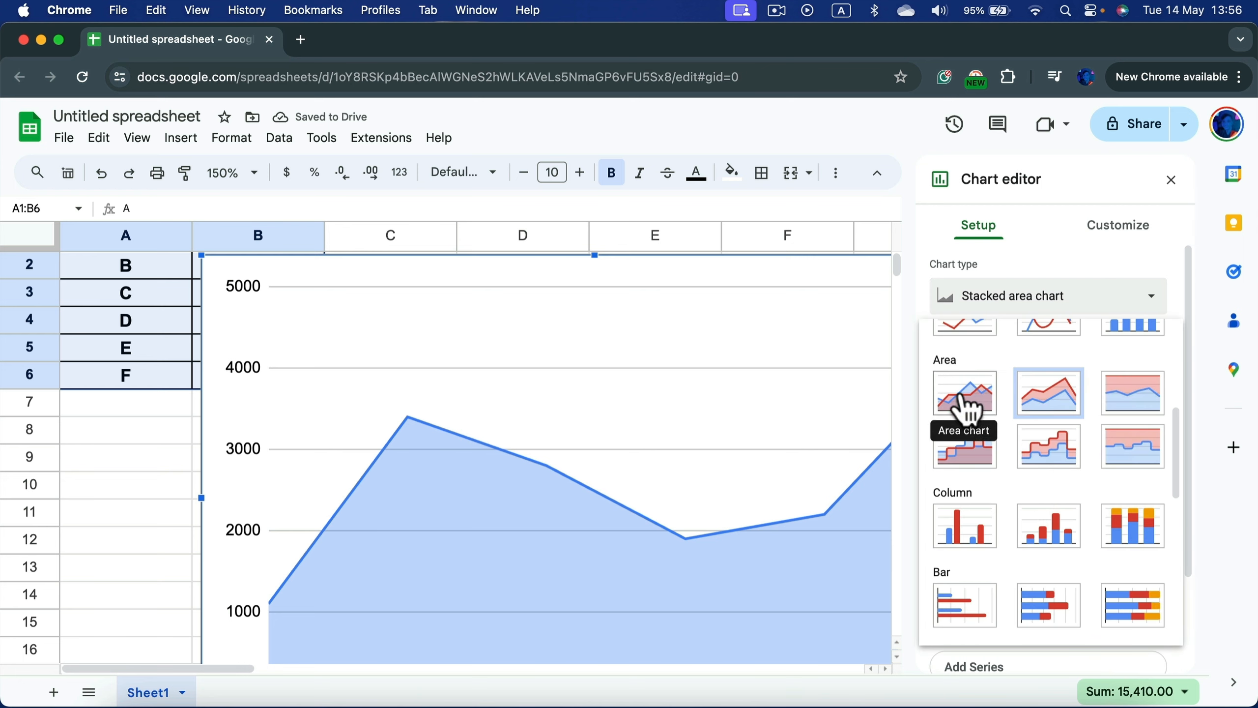
left_click(1032, 400)
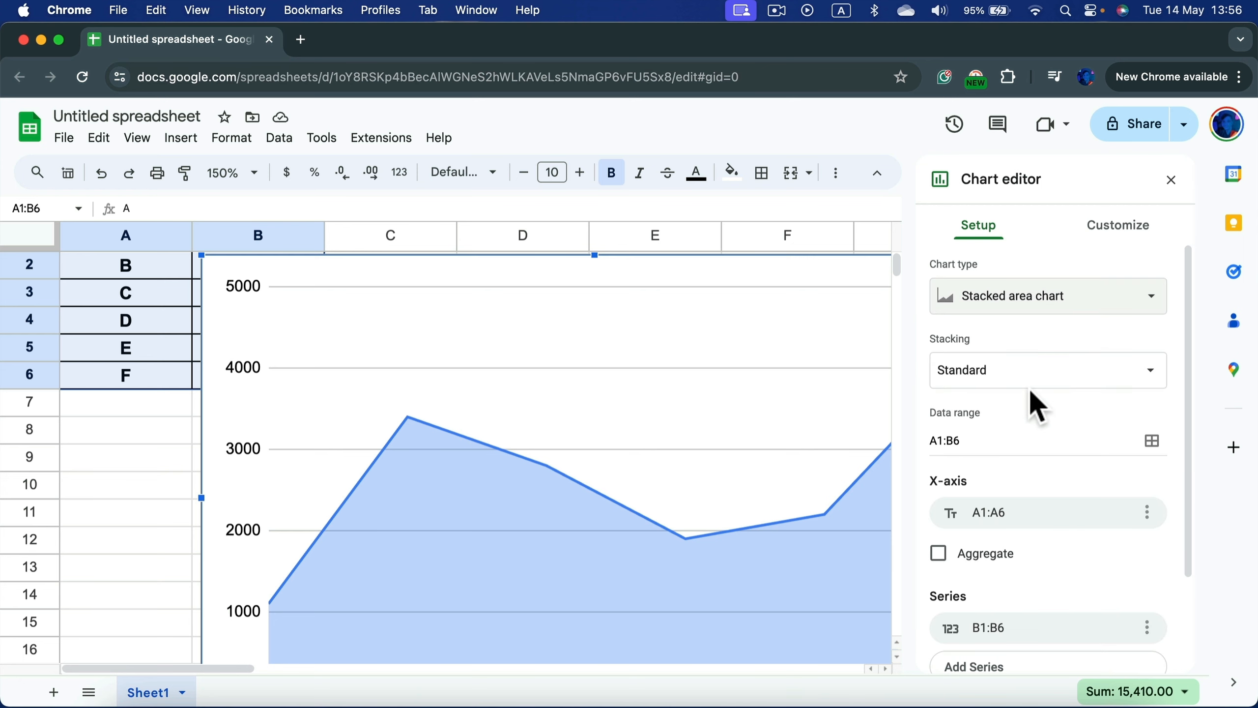
Step: Change the chart type to Doughnut chart
left_click(1048, 310)
scroll(1025, 436, "down", 10)
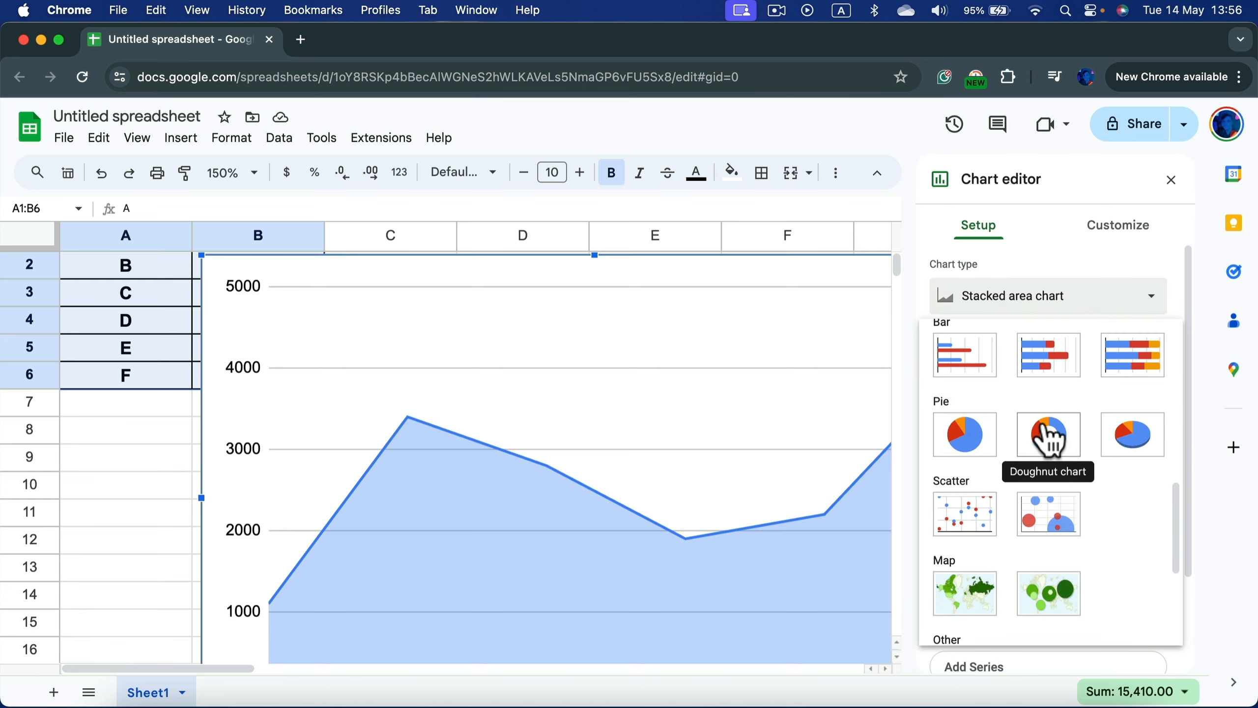
left_click(1050, 437)
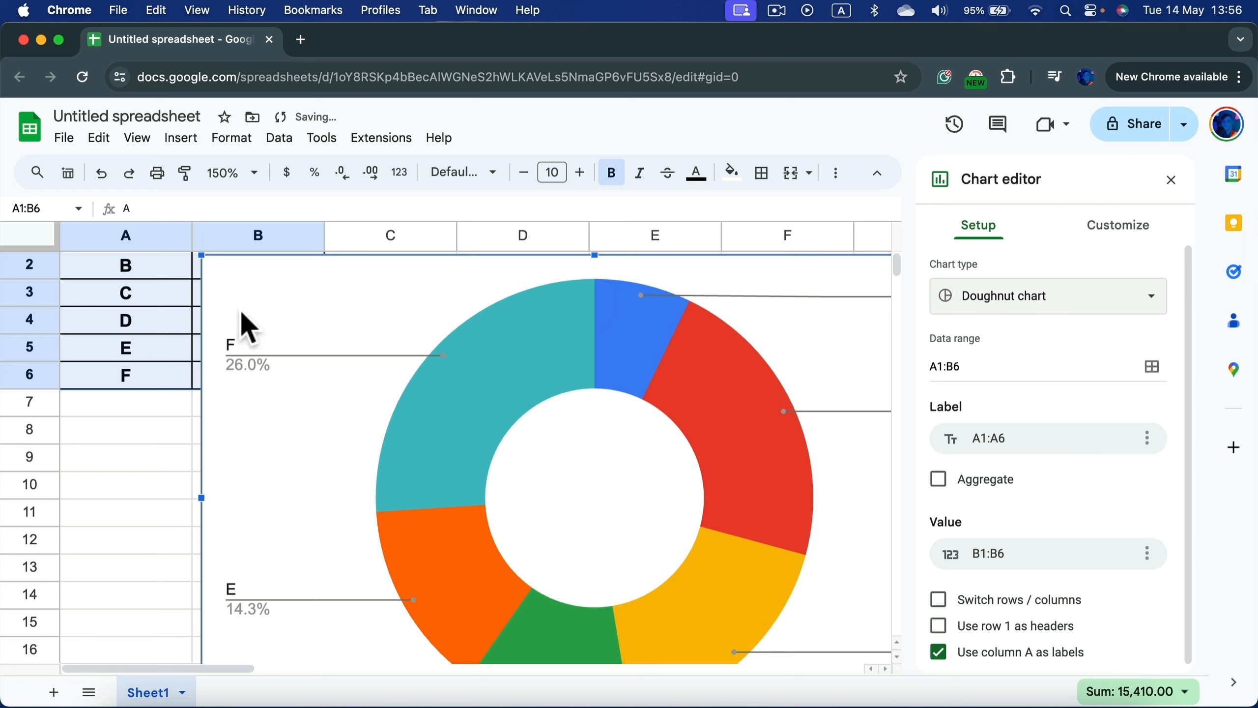
Step: Shrink the doughnut chart and place it beside the data table, over columns C to F
left_click_drag(245, 285, 452, 275)
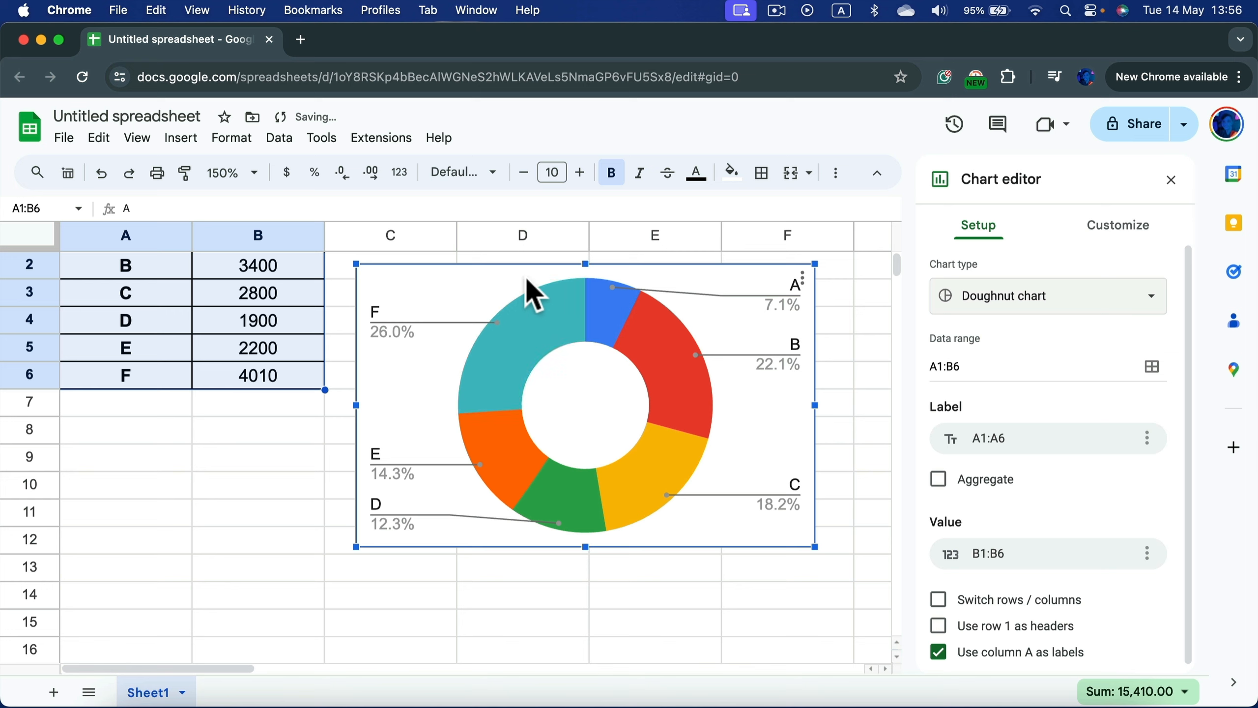
scroll(996, 369, "down", 1)
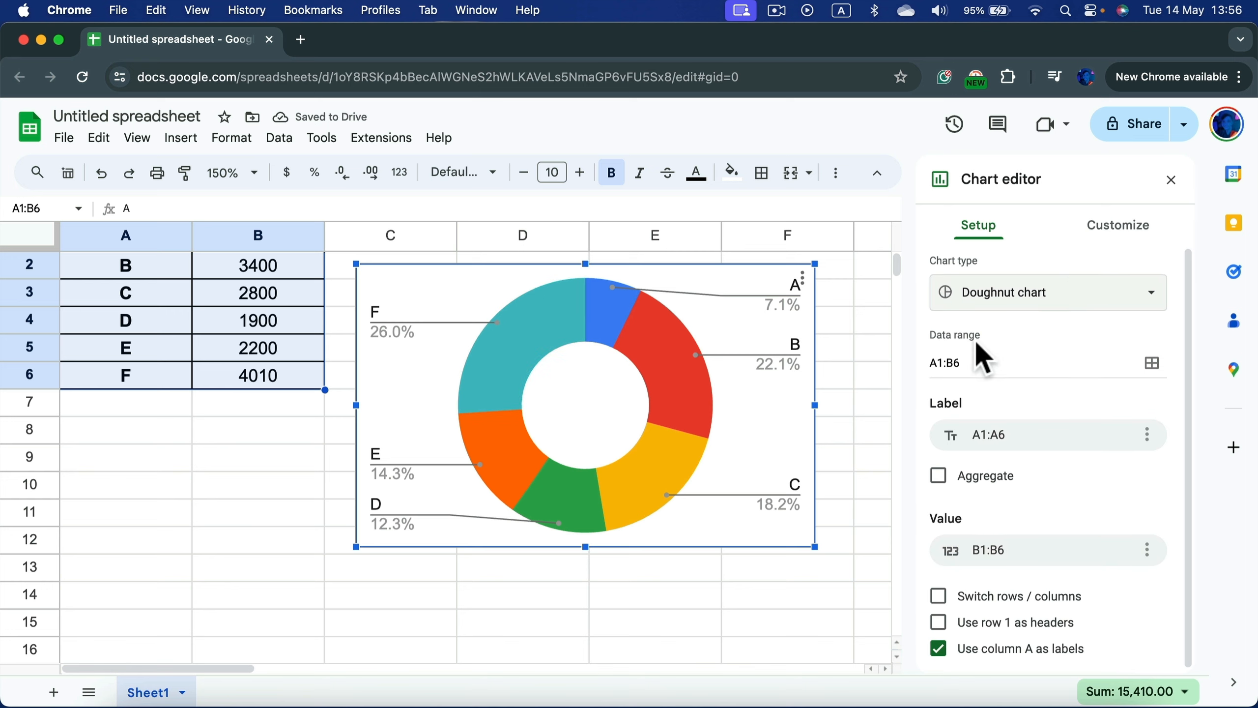
scroll(1111, 608, "down", 1)
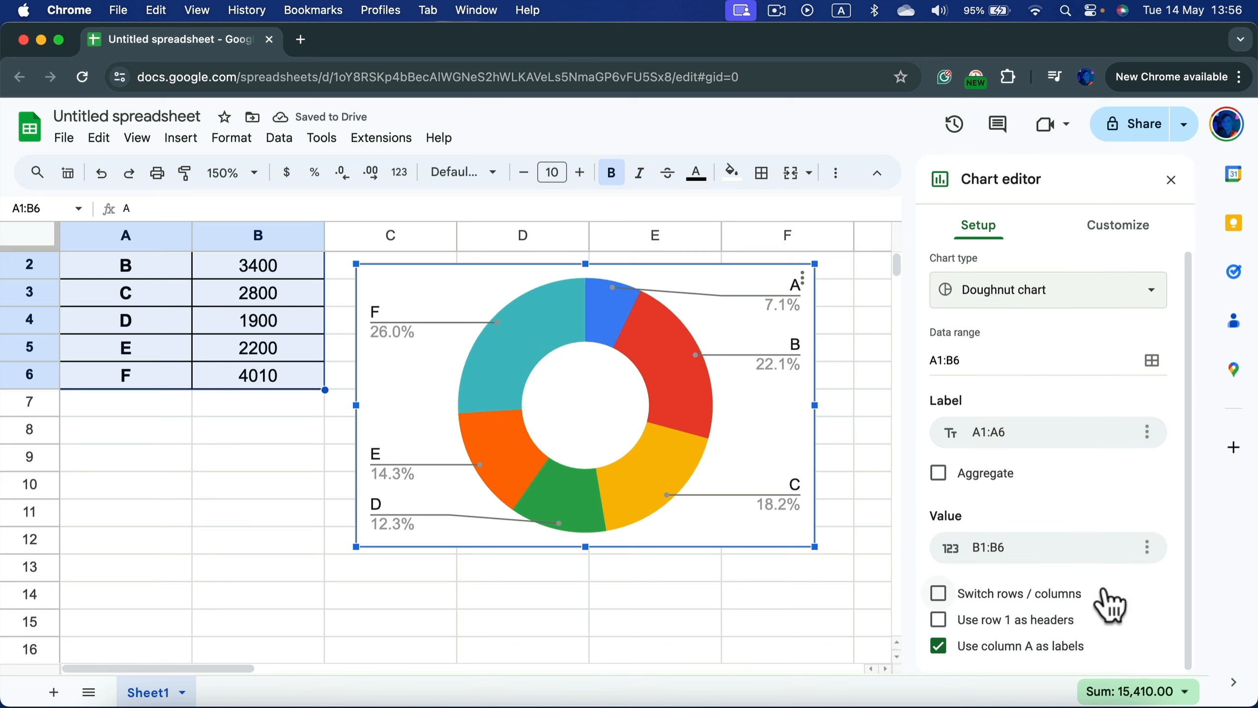
scroll(1075, 550, "up", 1)
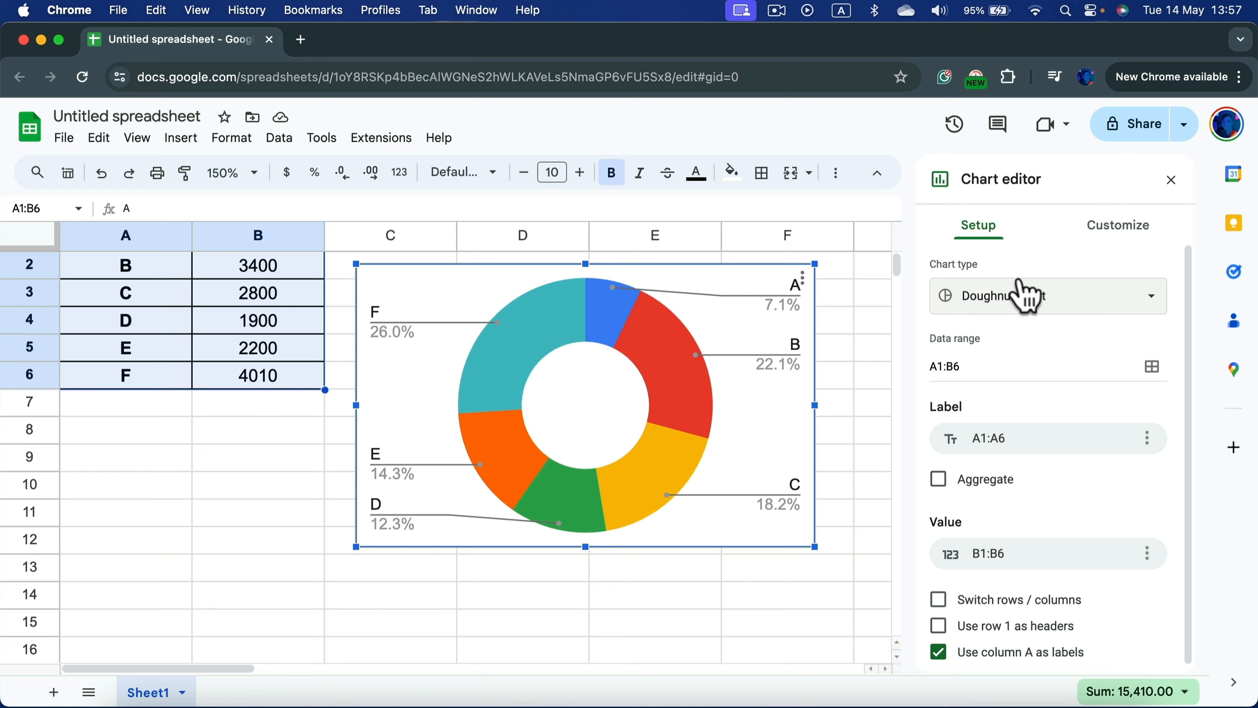
Step: Make the doughnut chart 3D in its chart style and try the Maximize option on and off
left_click(1118, 228)
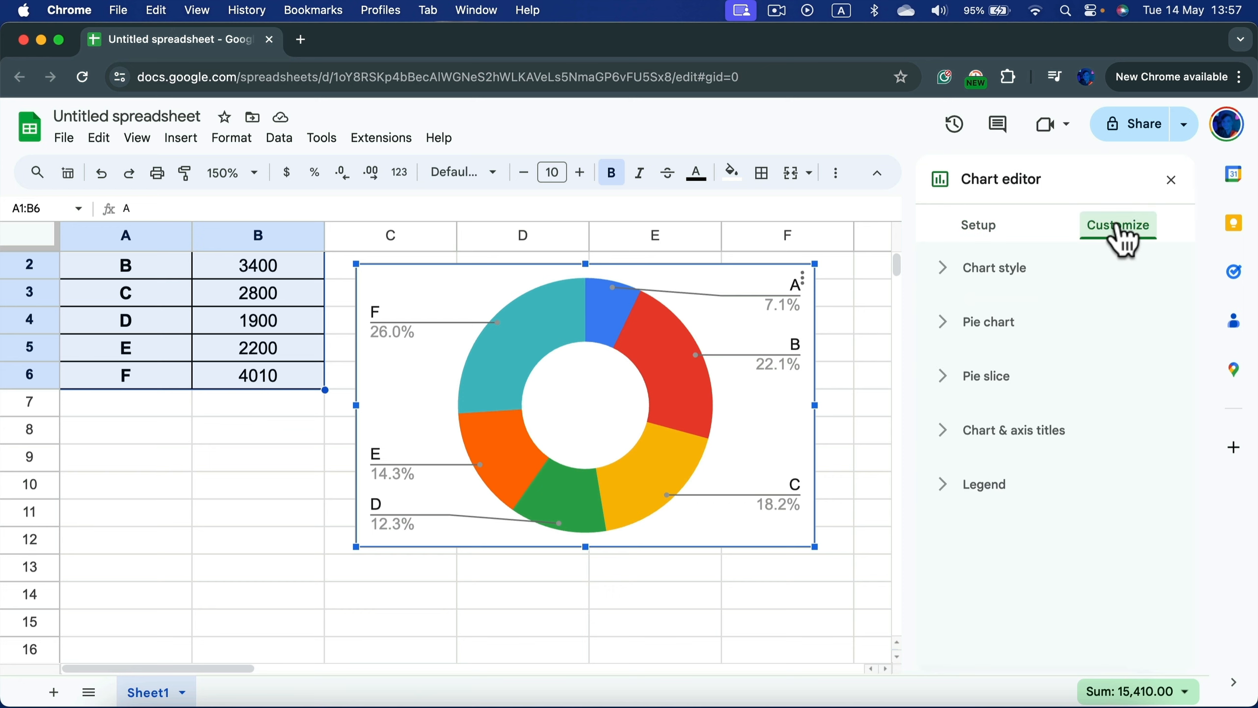
left_click(944, 271)
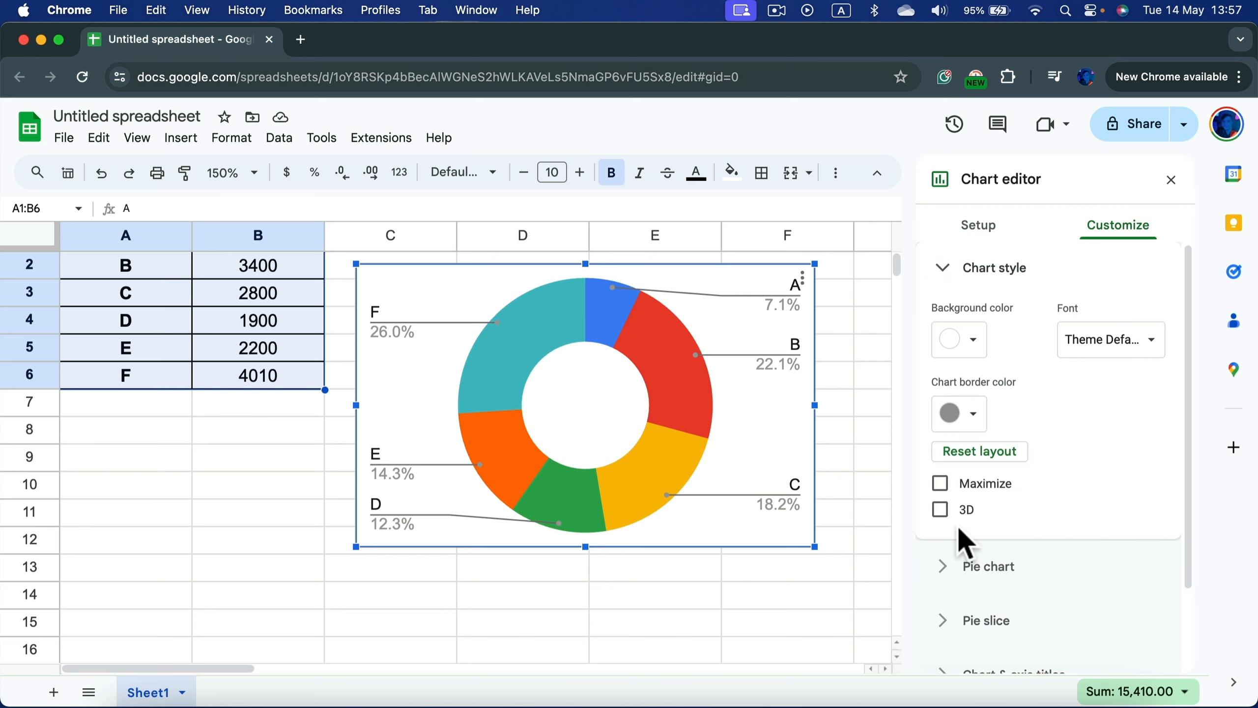
left_click(941, 510)
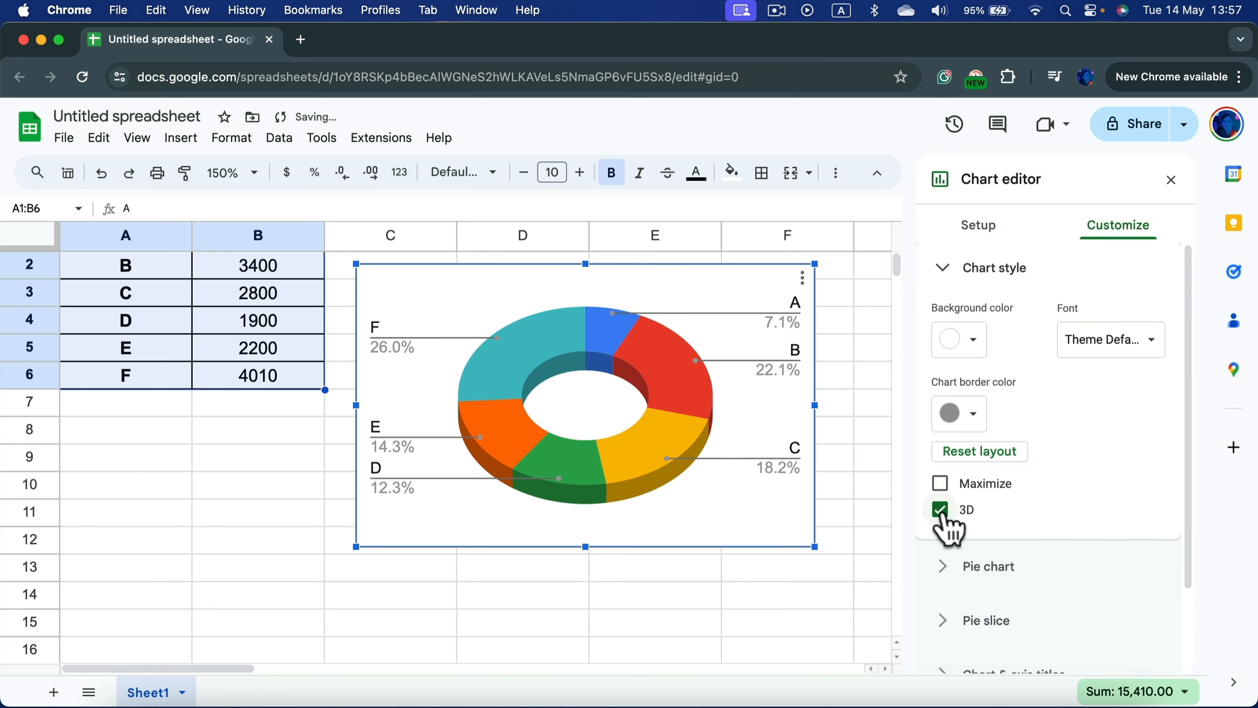
left_click(941, 483)
left_click(942, 485)
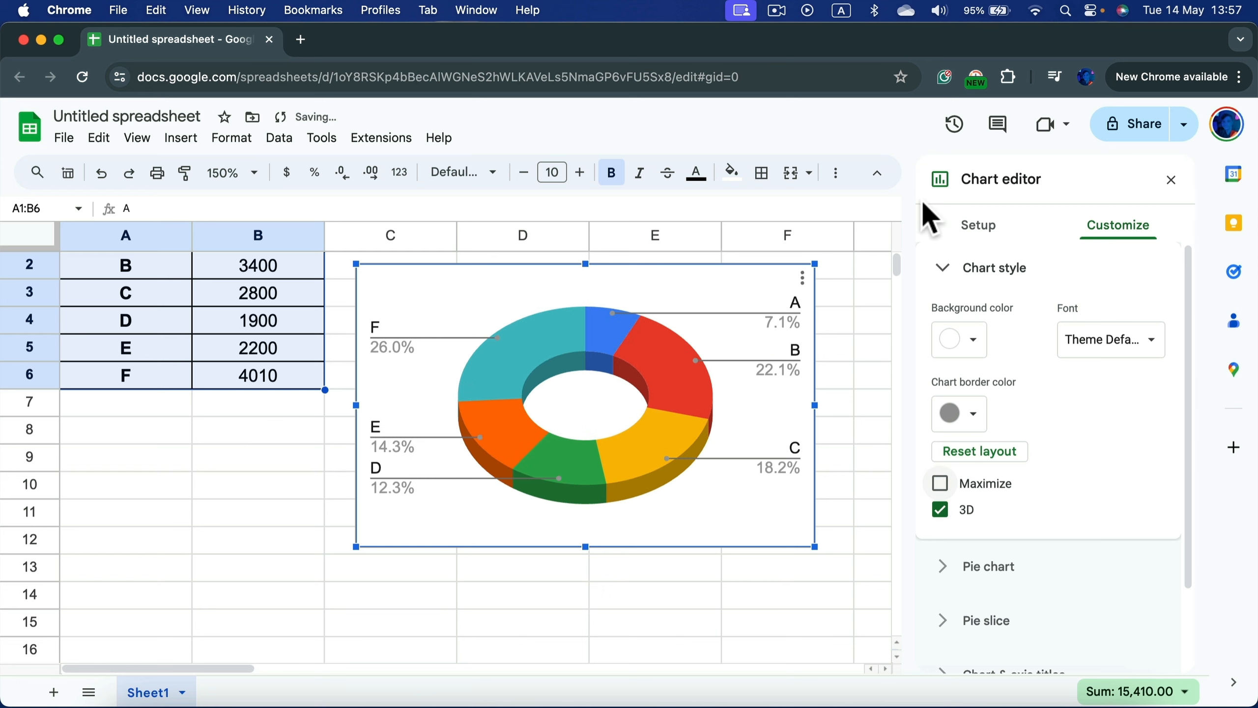
Step: Set the chart's background color to None
left_click(961, 353)
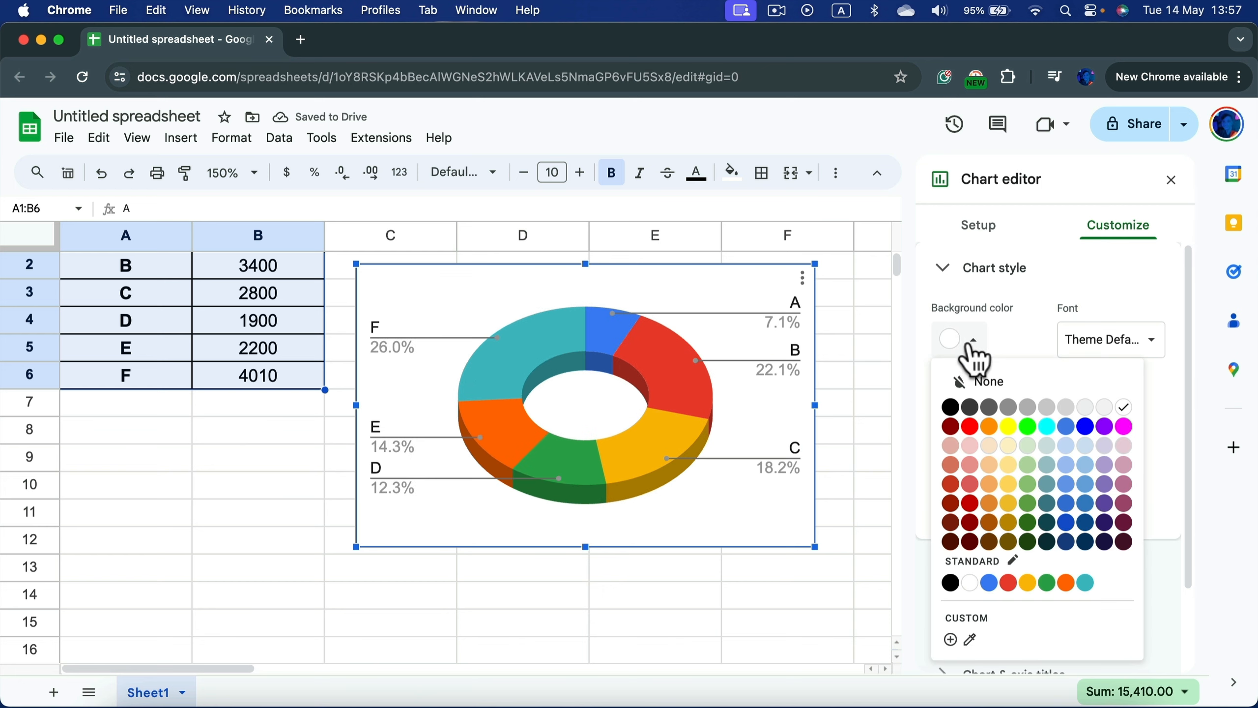
left_click(979, 387)
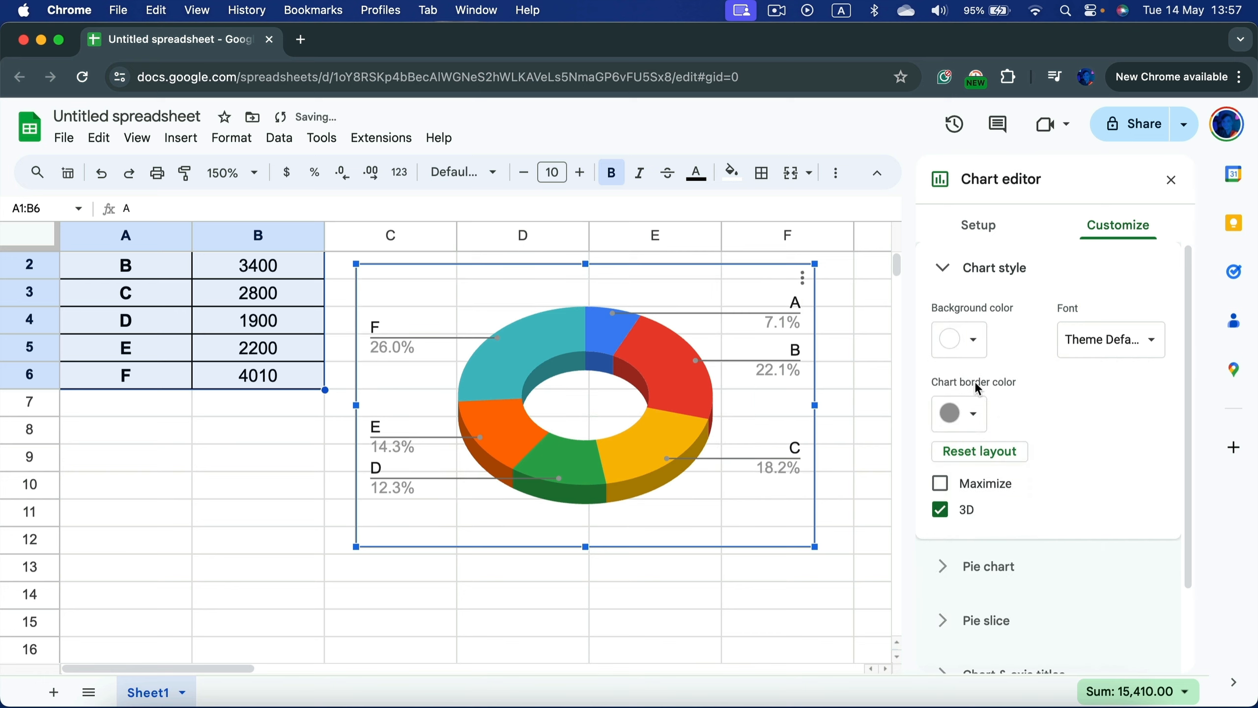
left_click(945, 271)
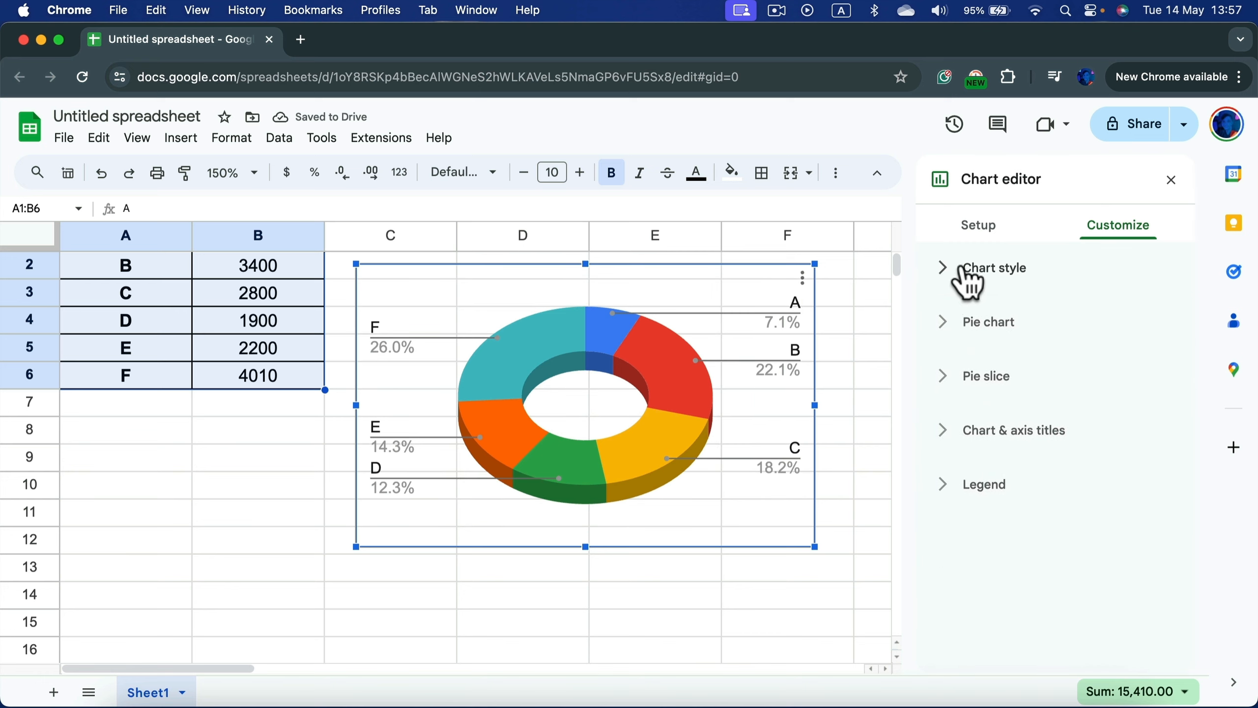
Step: Set the chart's donut hole to 25%
left_click(948, 322)
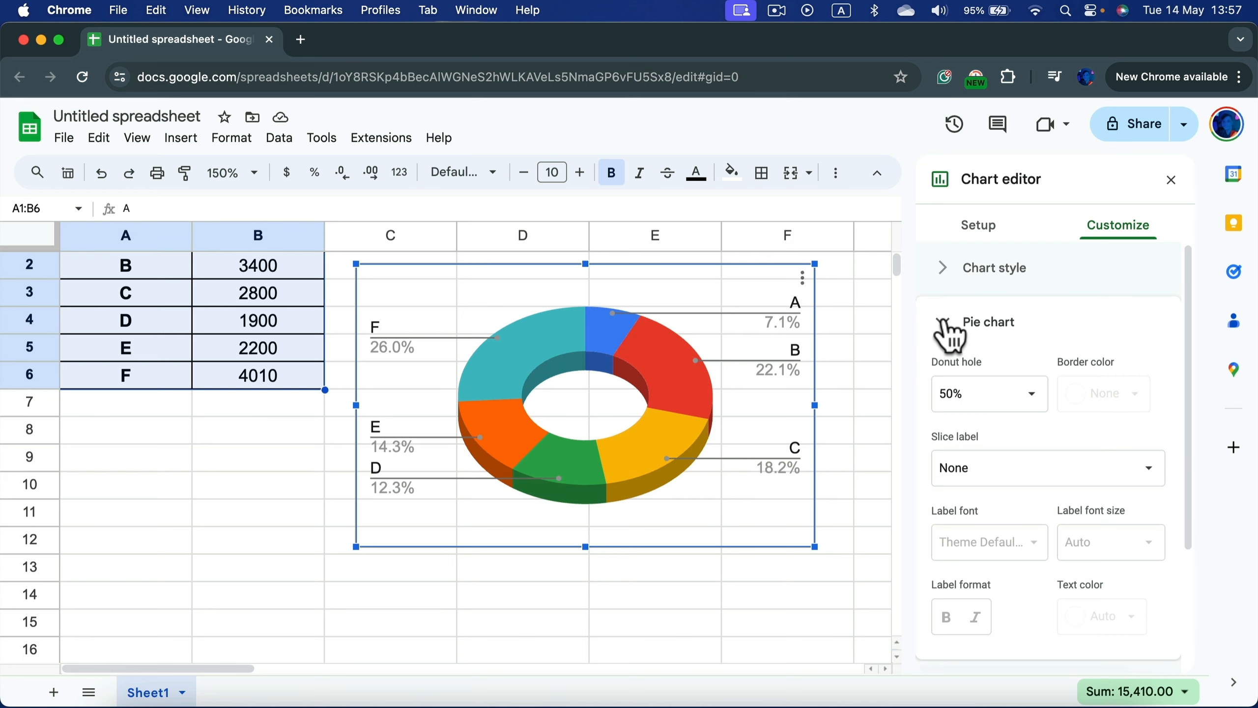
left_click(1023, 392)
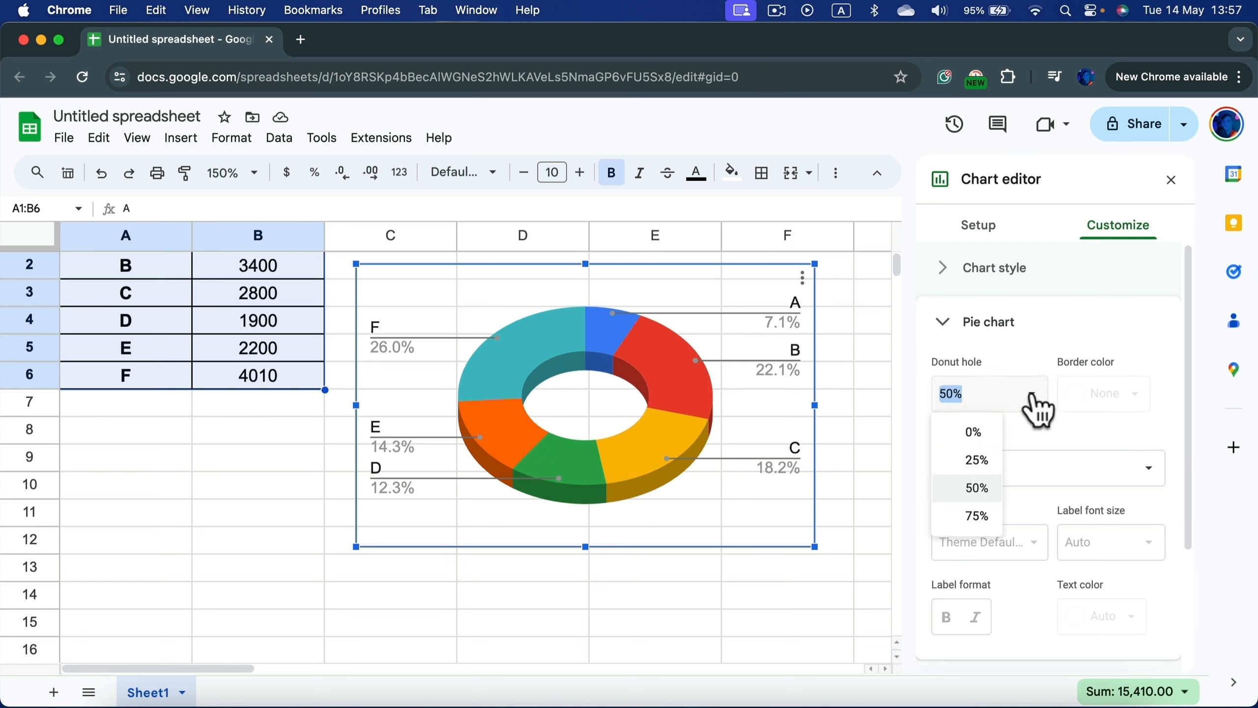
left_click(975, 461)
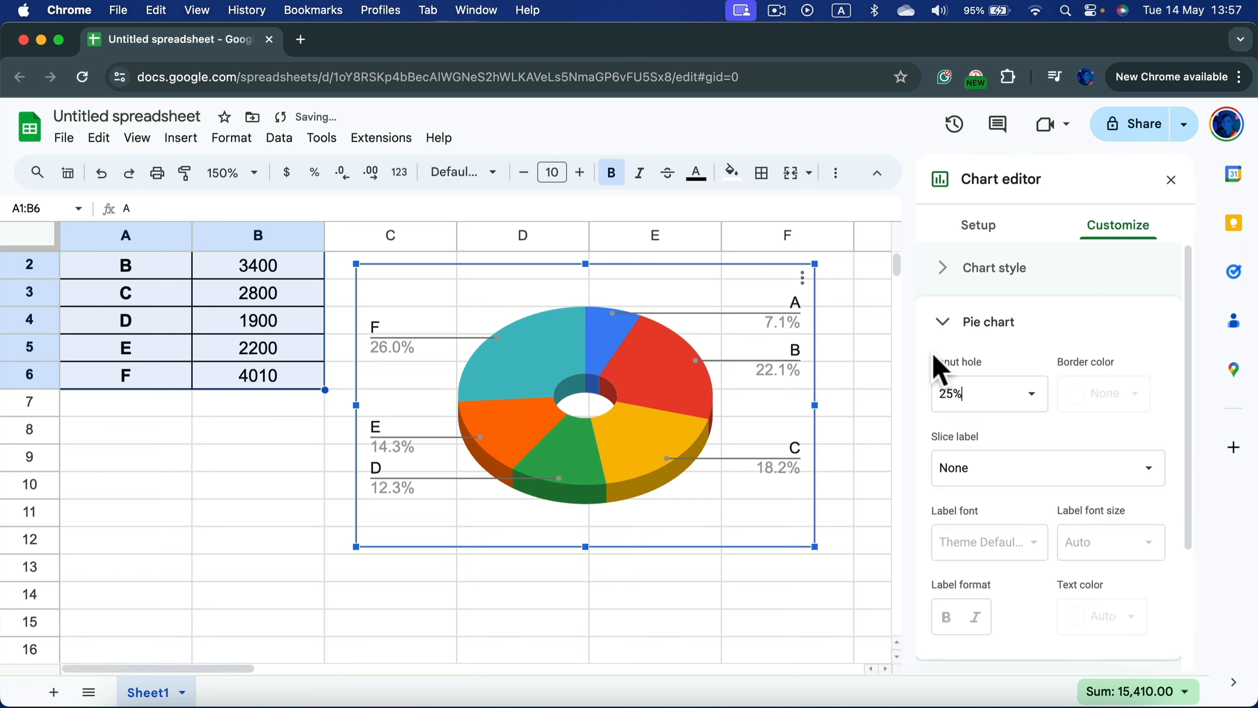
left_click(949, 322)
Step: Look through the chart's Pie slice, Chart & axis titles and Legend options
left_click(963, 377)
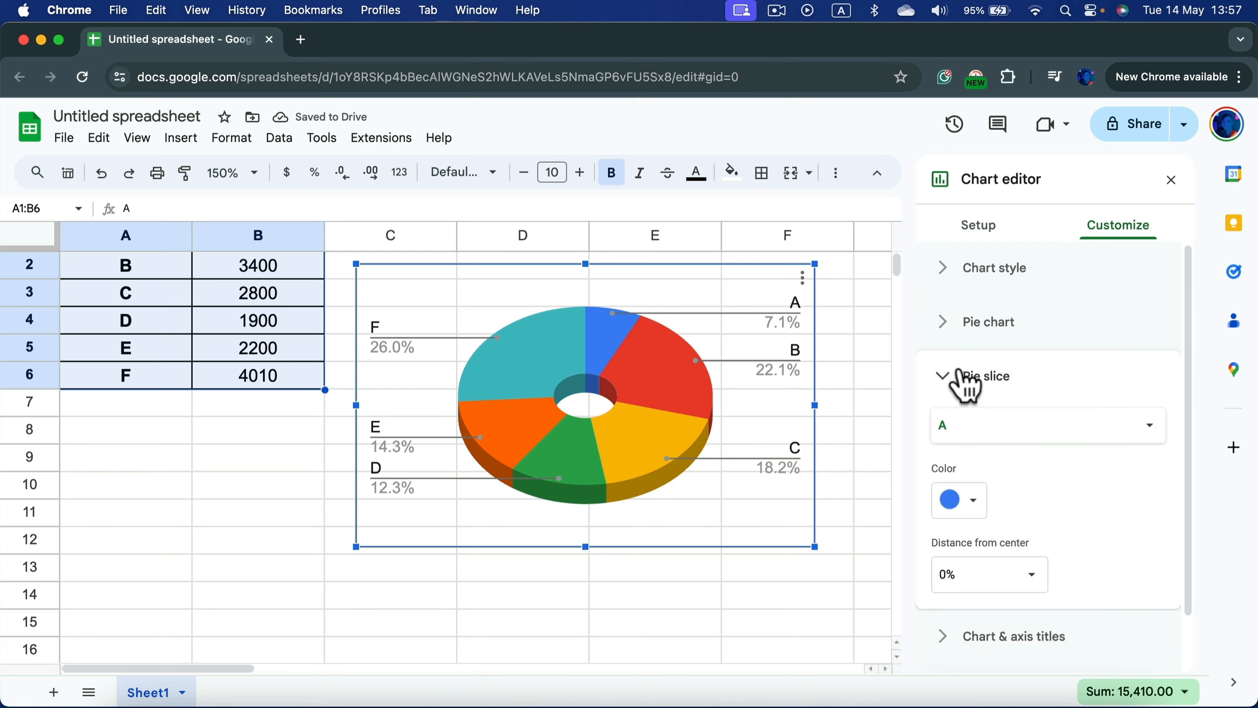
left_click(954, 377)
left_click(942, 428)
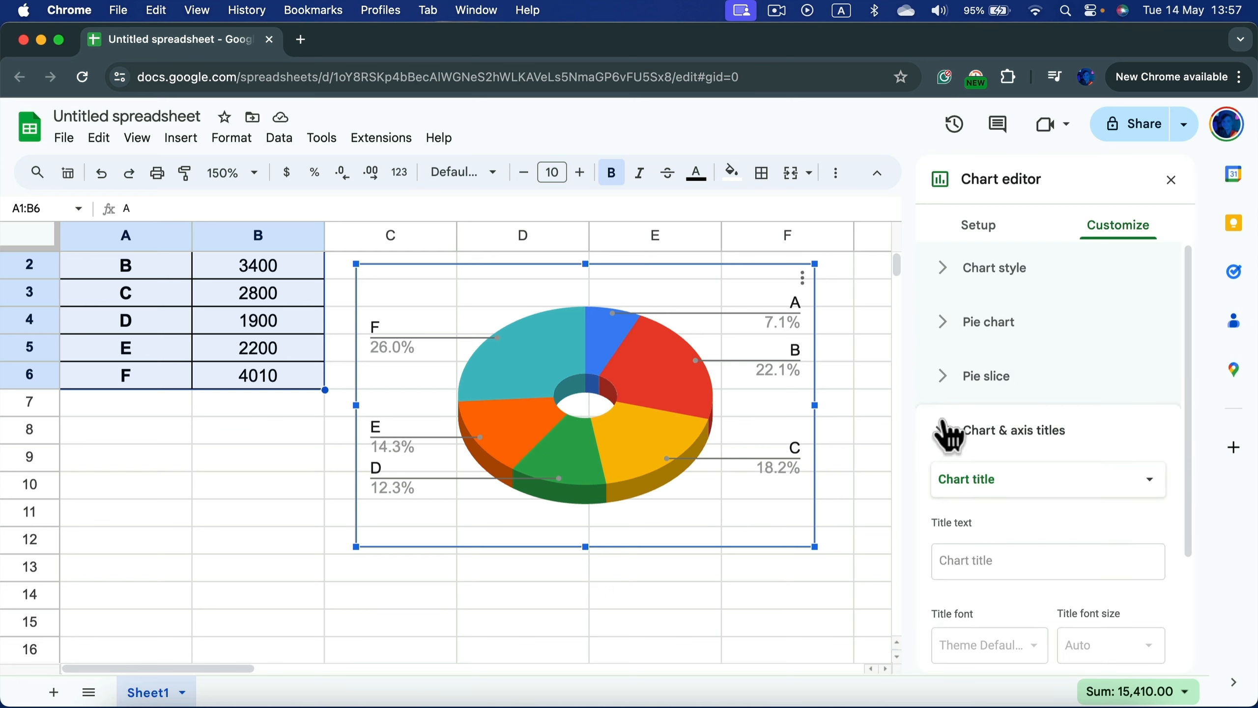
left_click(949, 431)
left_click(953, 486)
left_click(953, 485)
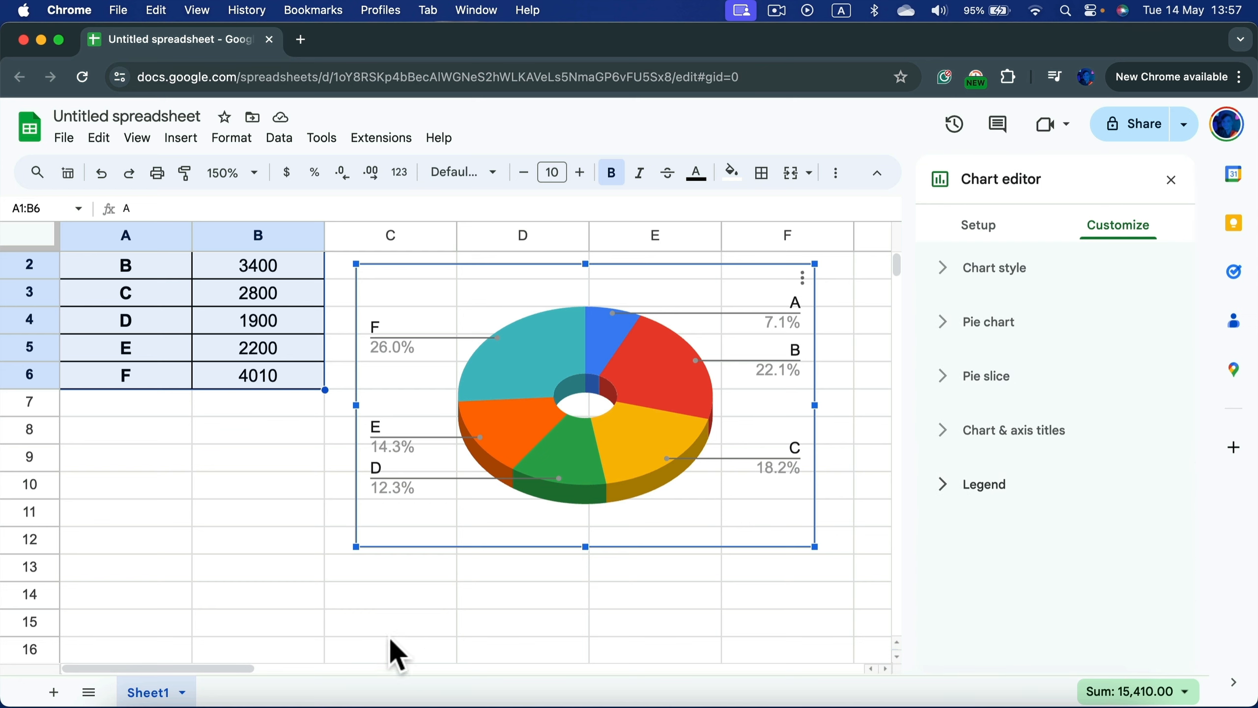
Step: Shift the chart slightly closer to the data table and deselect it
left_click(238, 515)
mouse_move(615, 464)
left_click_drag(614, 463, 595, 463)
left_click(275, 463)
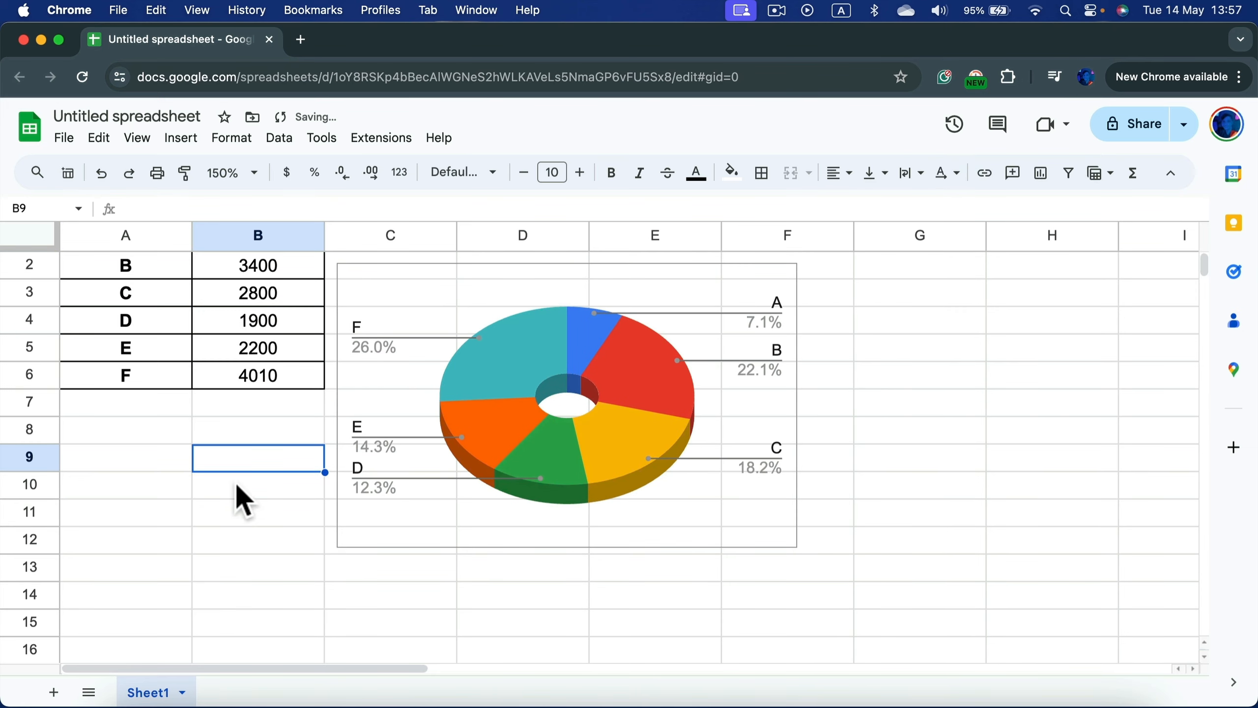
Step: Reopen the chart for editing and extend its data range to A1:B7
left_click(596, 458)
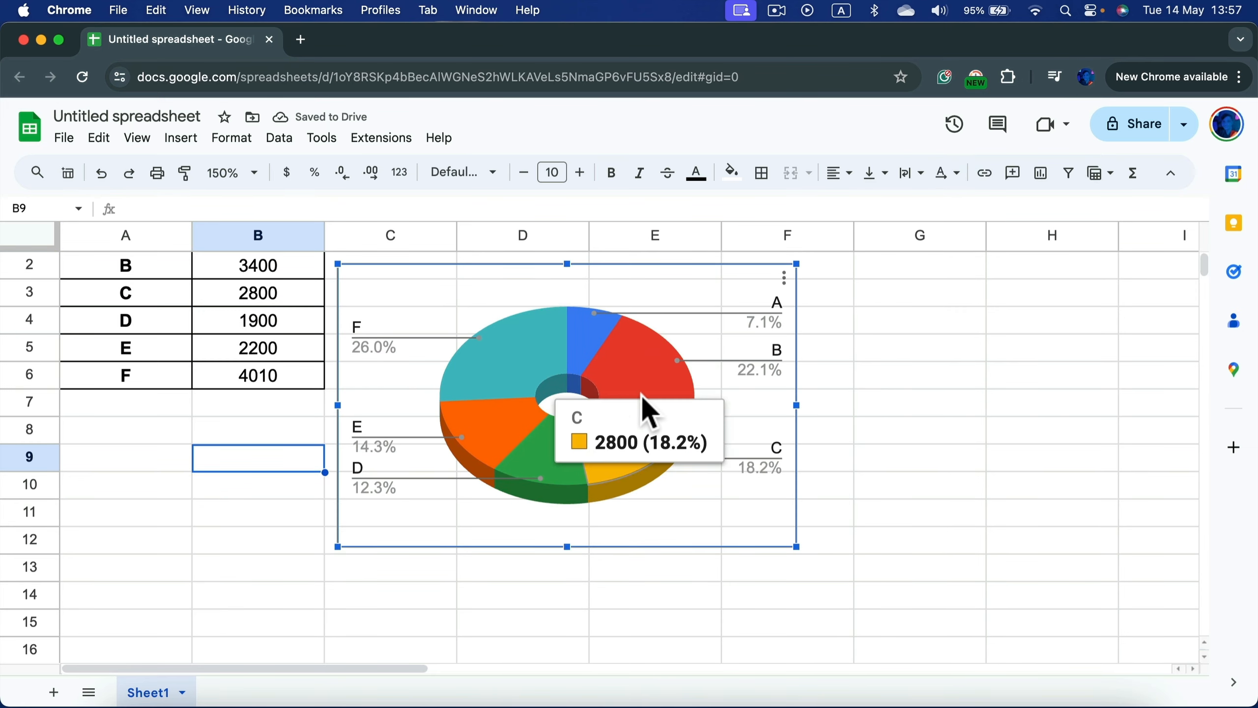
left_click(784, 276)
left_click(803, 303)
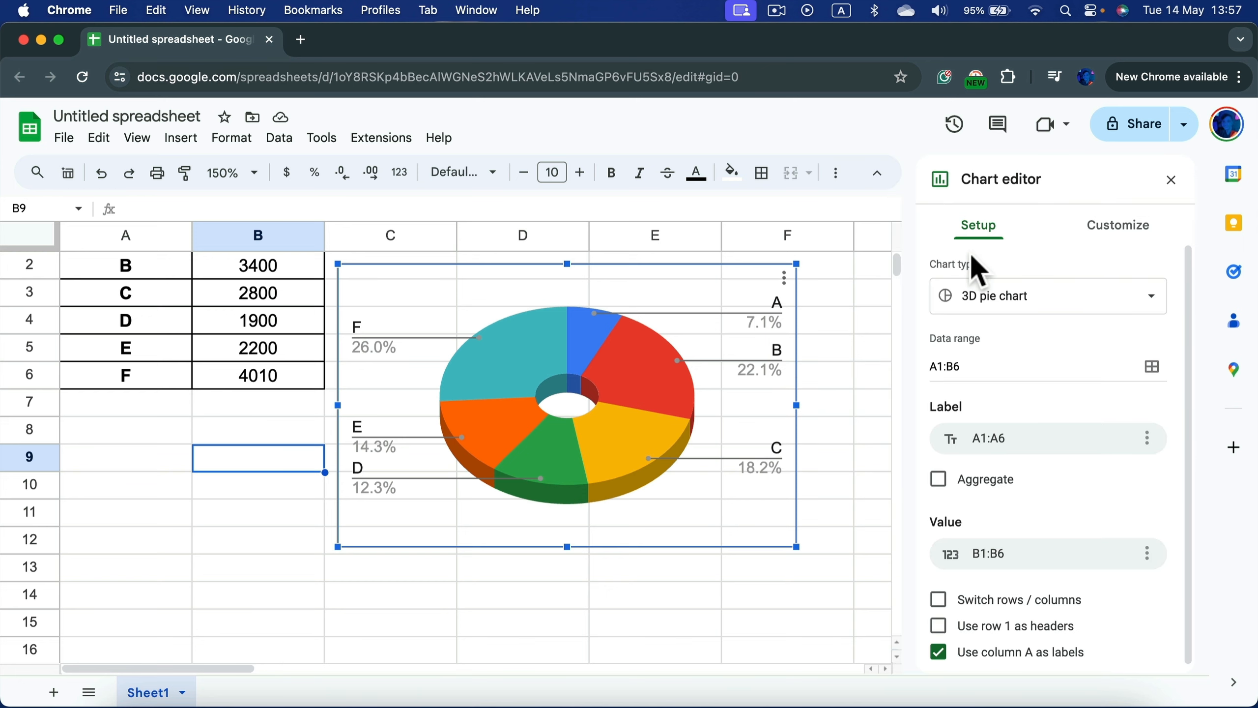
left_click(957, 367)
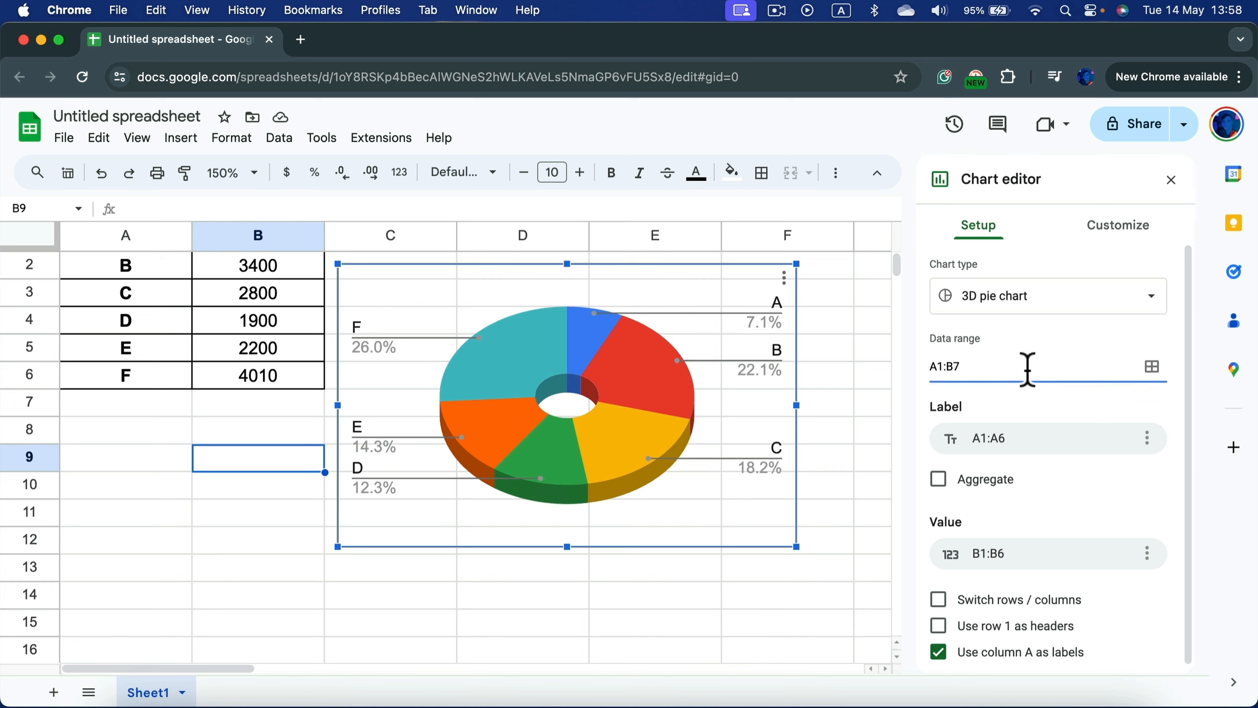
Step: Add a new data row with G in A7 and 4563 in B7
left_click(146, 404)
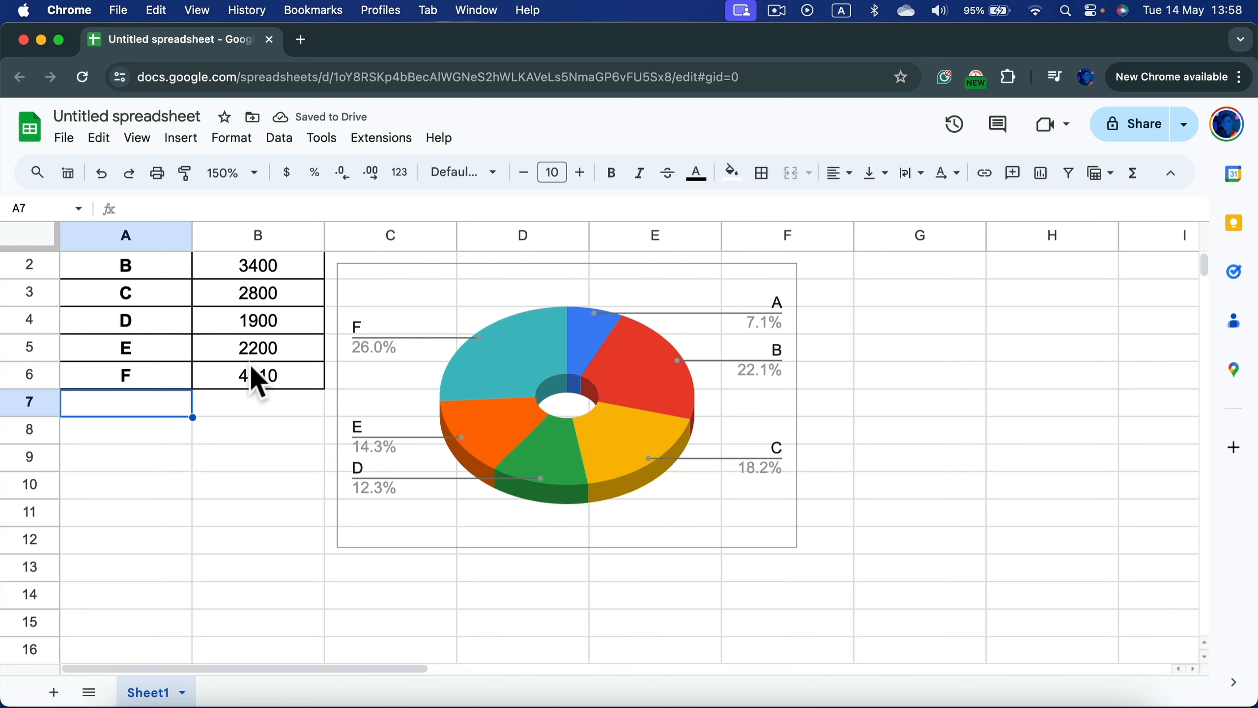
type("G")
key("Tab")
type("4")
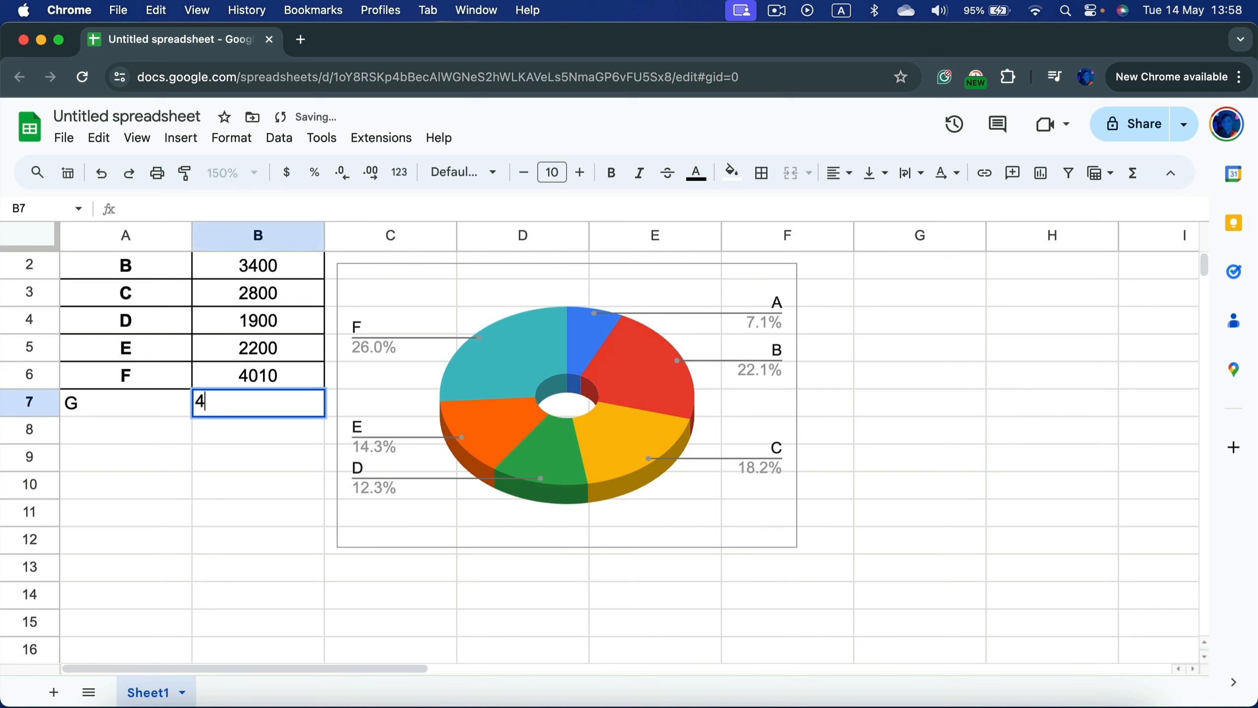
key("Return")
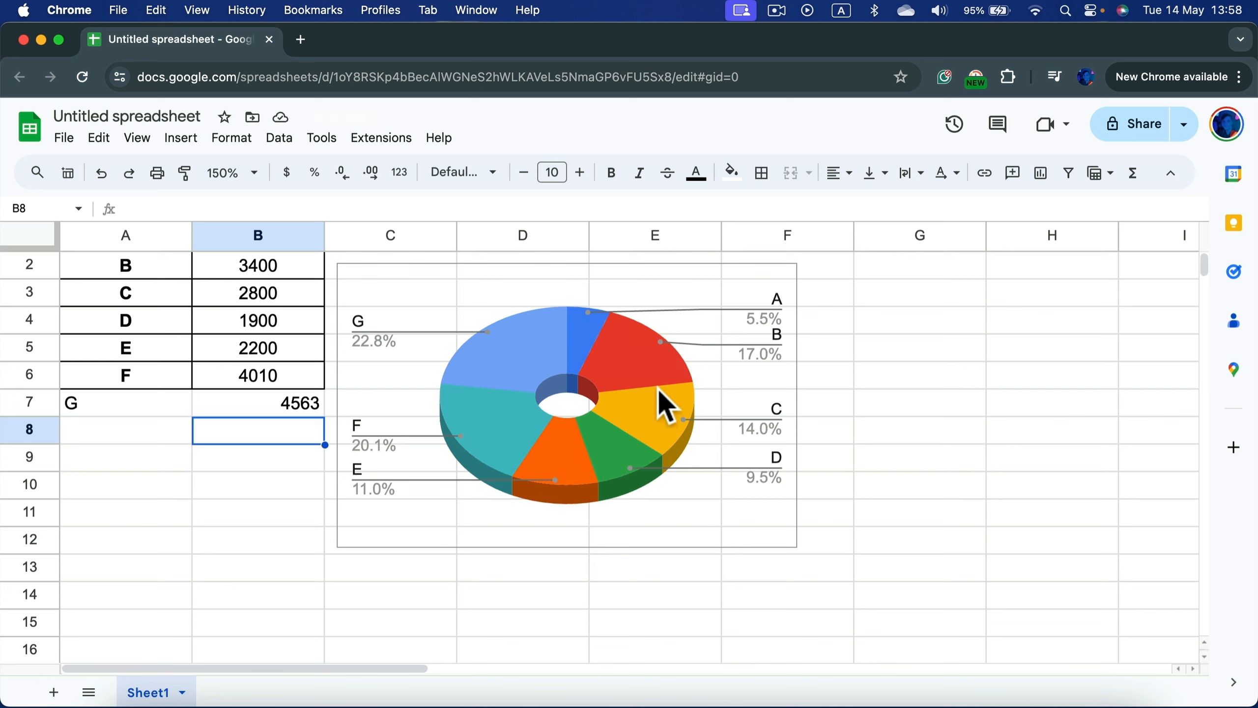
Step: Delete the 3D chart from the sheet
scroll(350, 516, "up", 1)
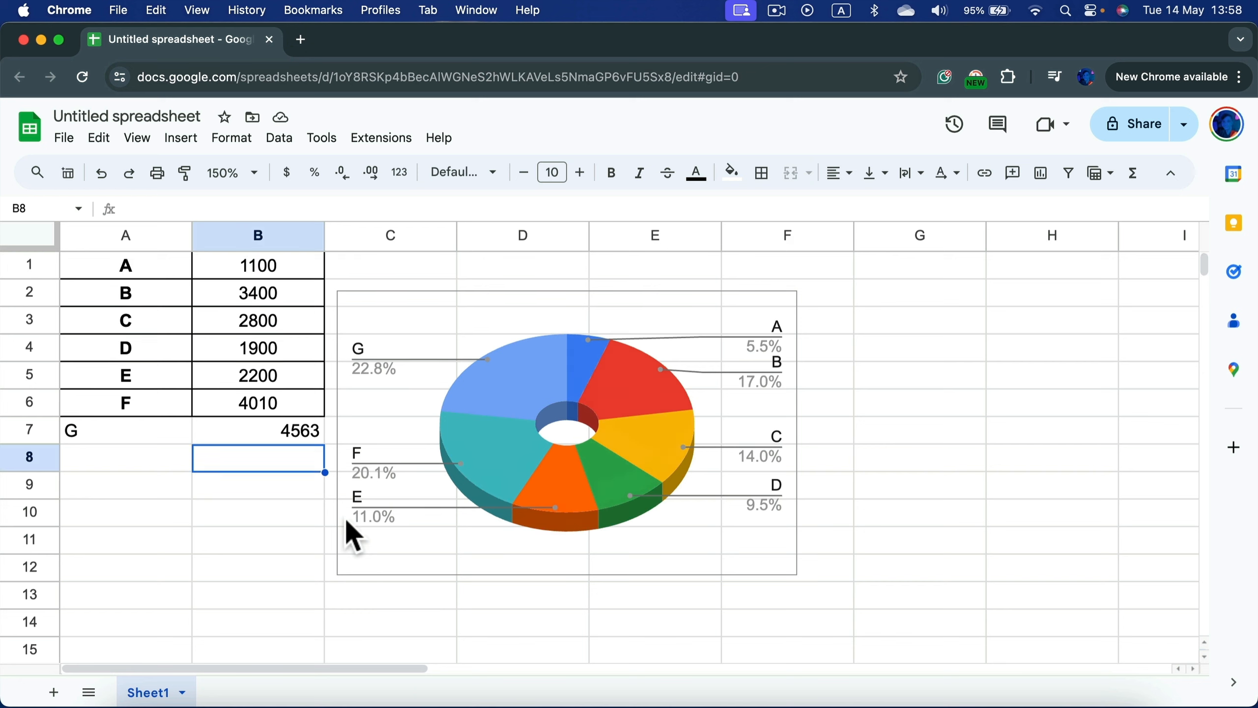
left_click(520, 345)
key("BackSpace")
Step: Select the range A1:B7 and look up the chart command among the insert options
left_click_drag(160, 273, 273, 435)
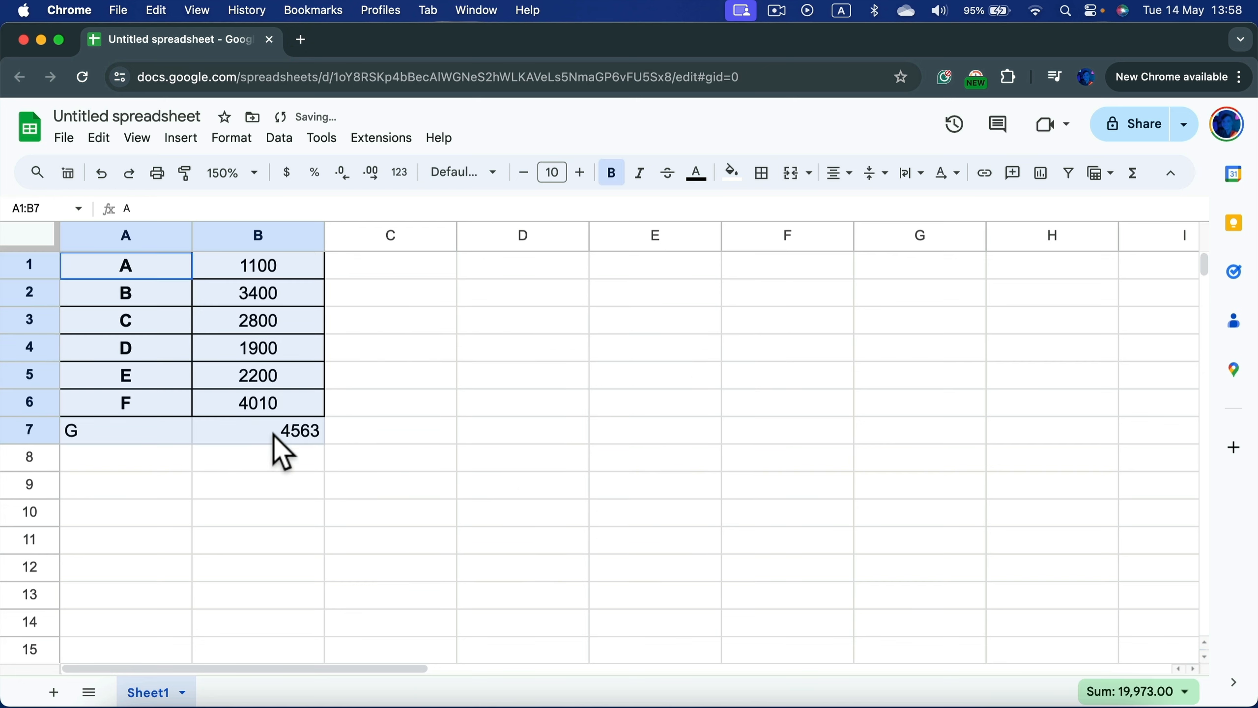
left_click(180, 138)
mouse_move(280, 139)
mouse_move(181, 138)
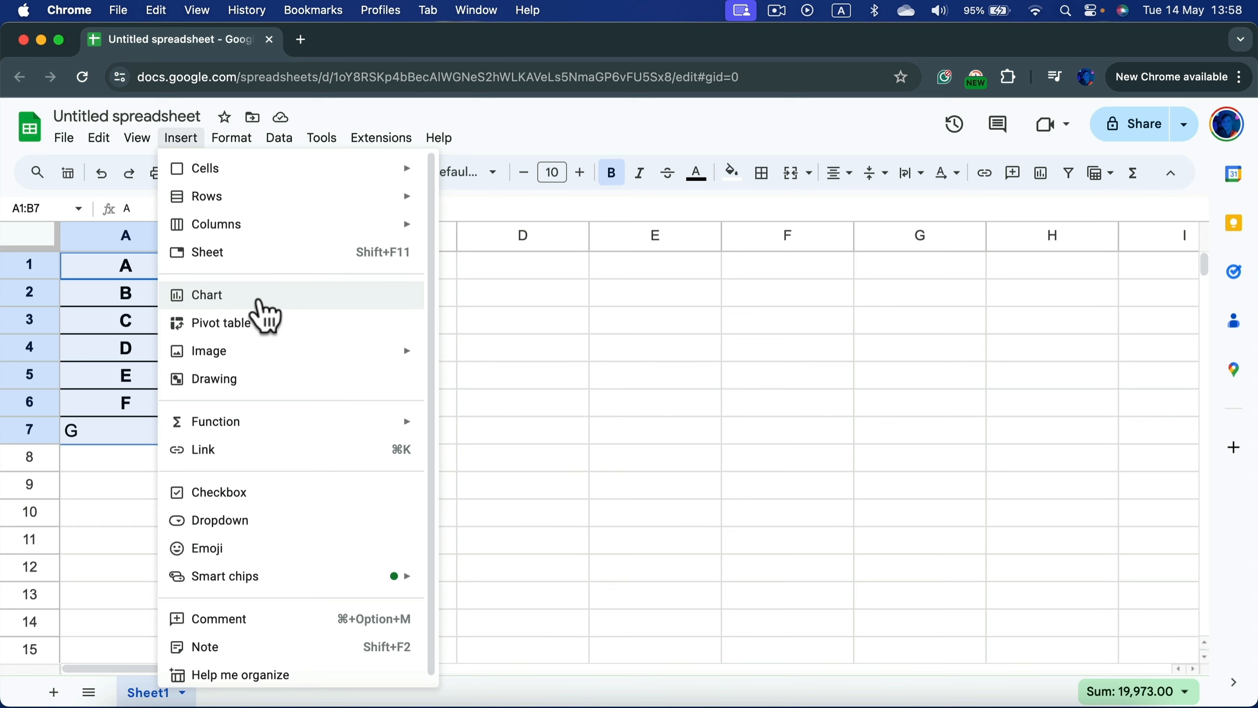
left_click(569, 136)
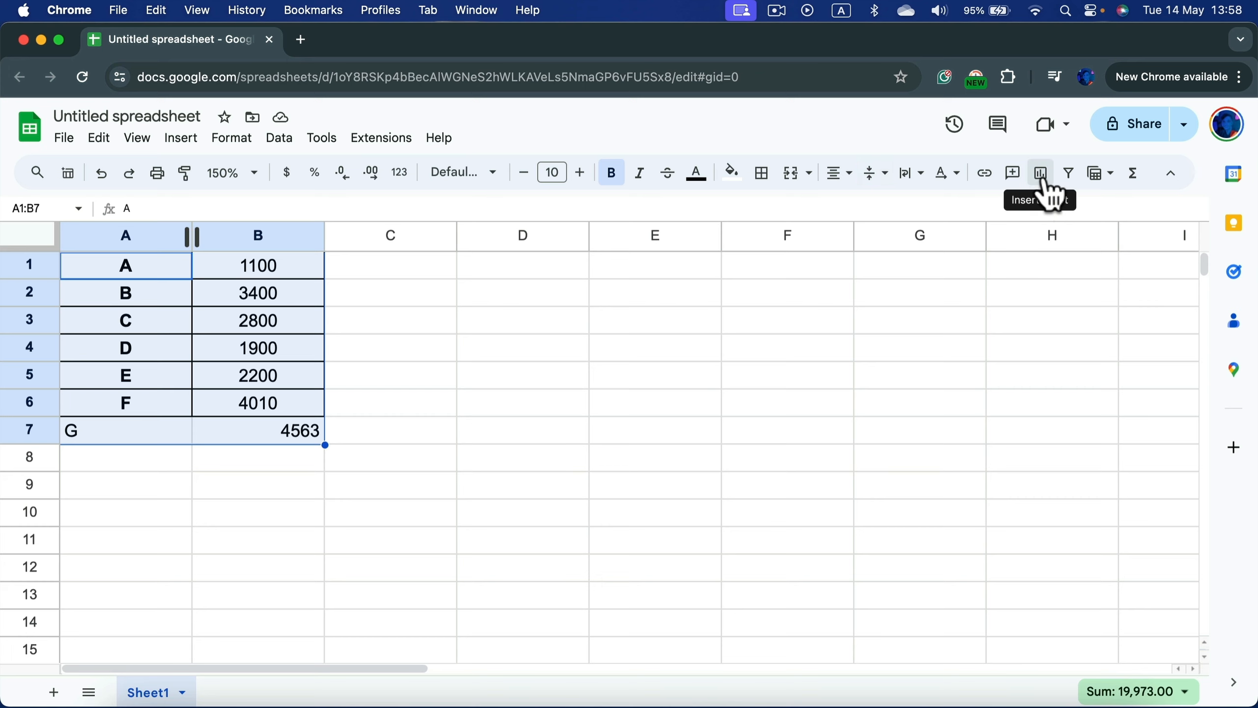
Step: Try hiding the menus above the toolbar and showing them again, twice
left_click(1169, 176)
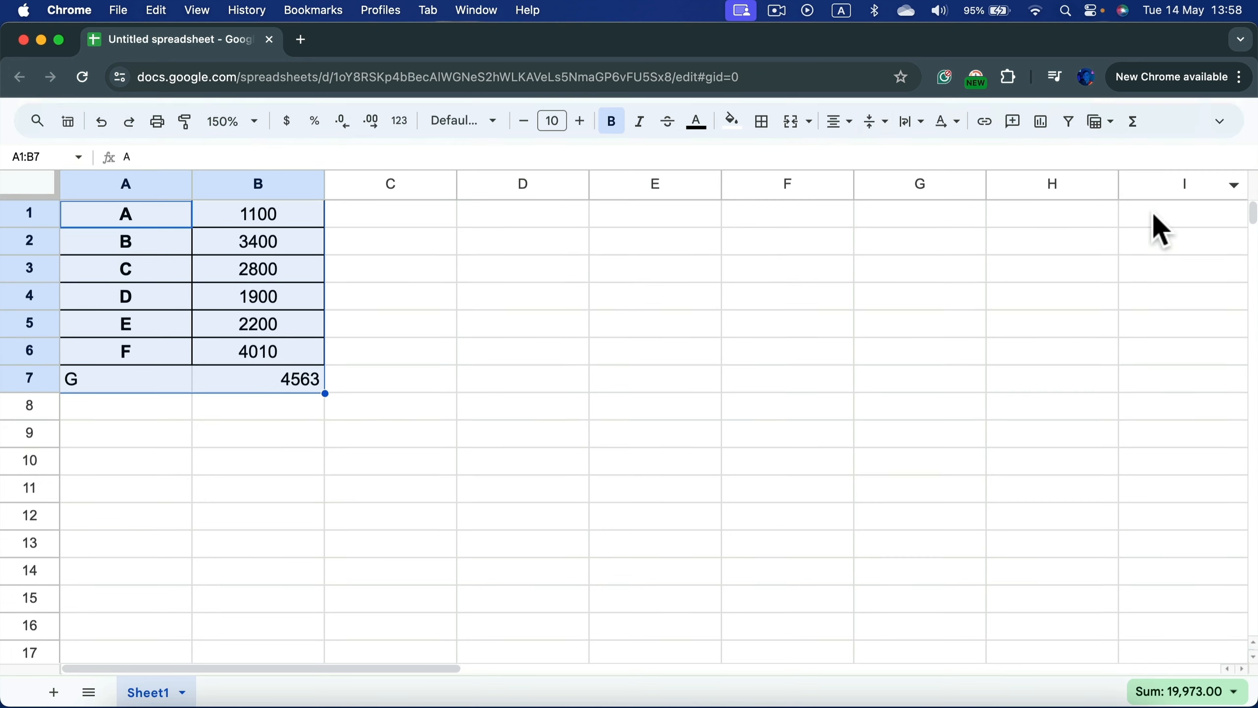
left_click(1219, 123)
left_click(1170, 174)
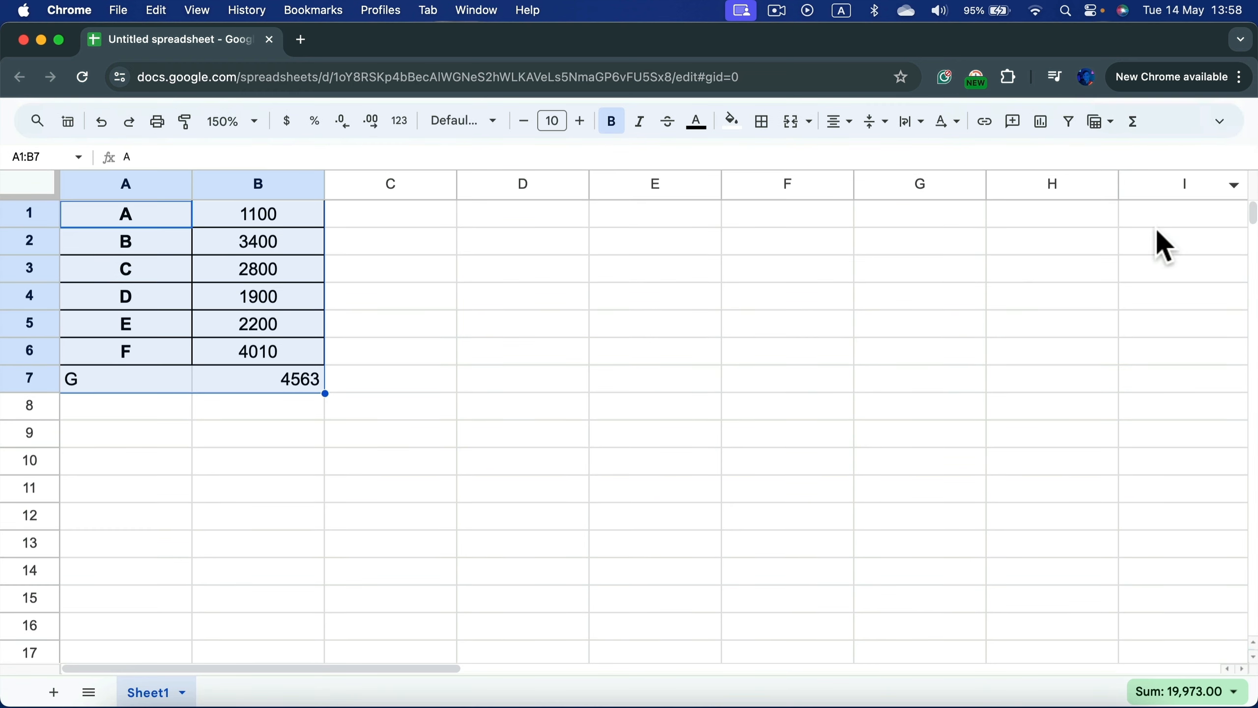
left_click(1220, 128)
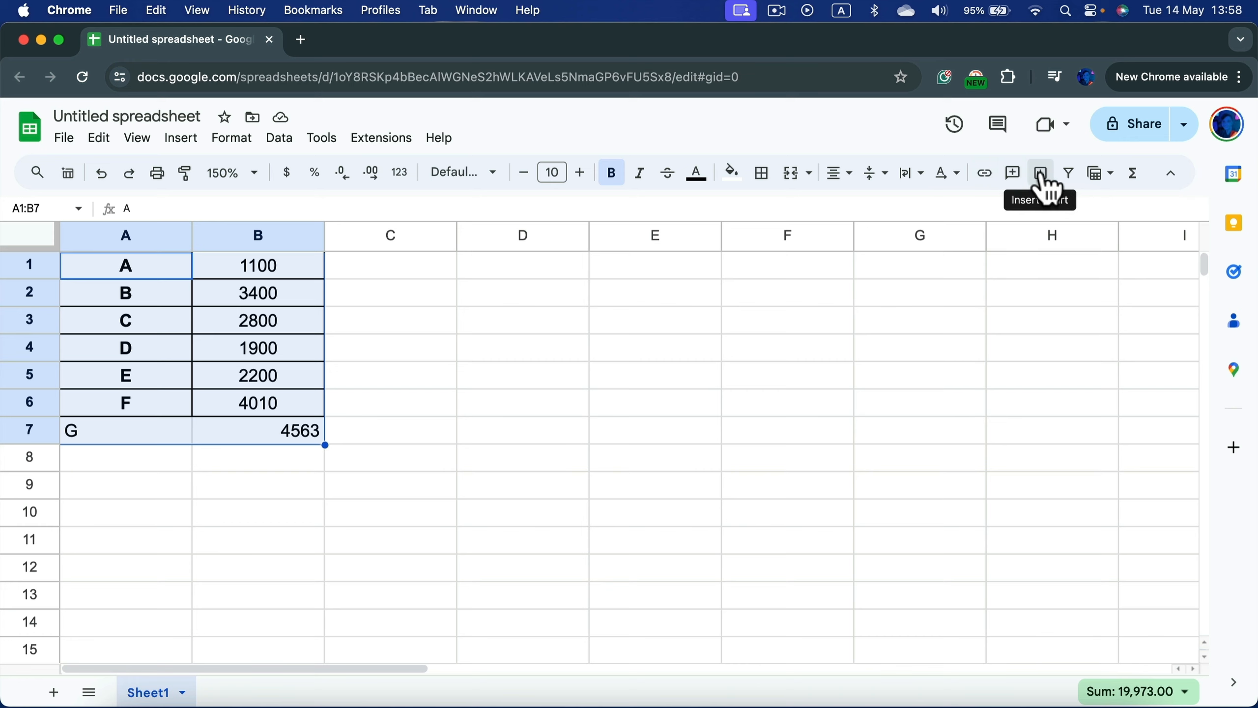
Step: Insert a chart based on the data in A1:B7 and close the chart editor
left_click(1049, 189)
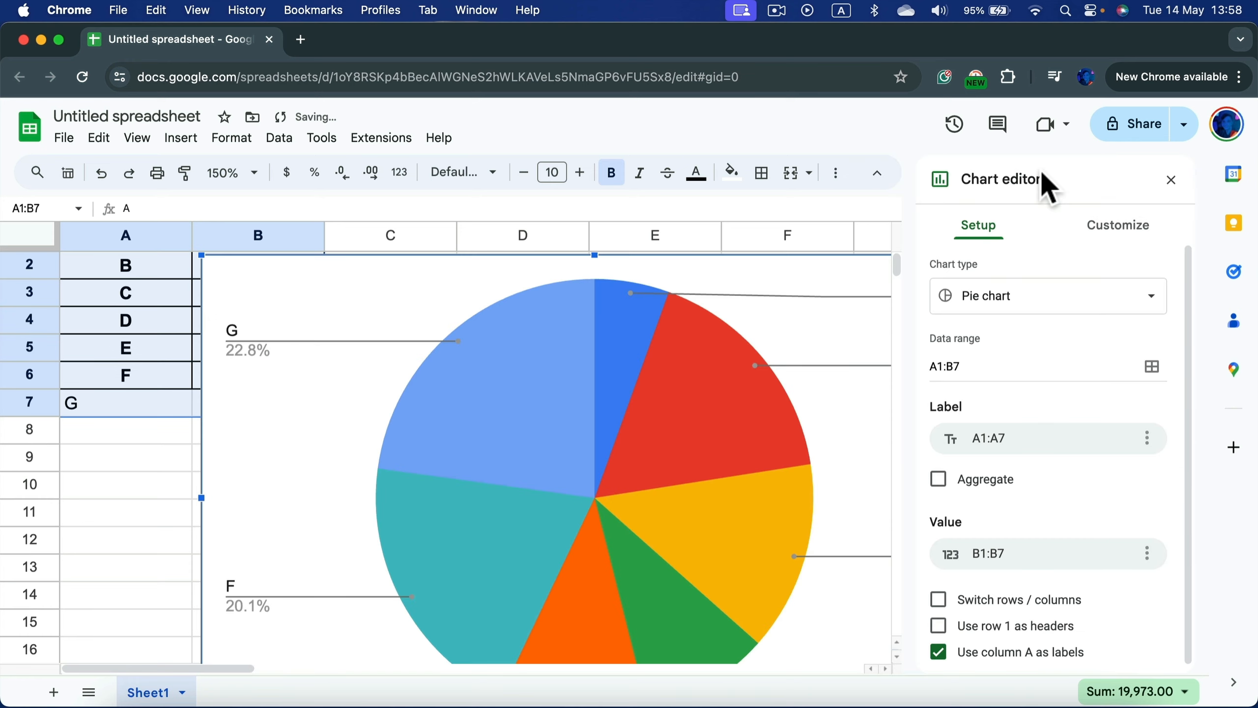
left_click(1172, 181)
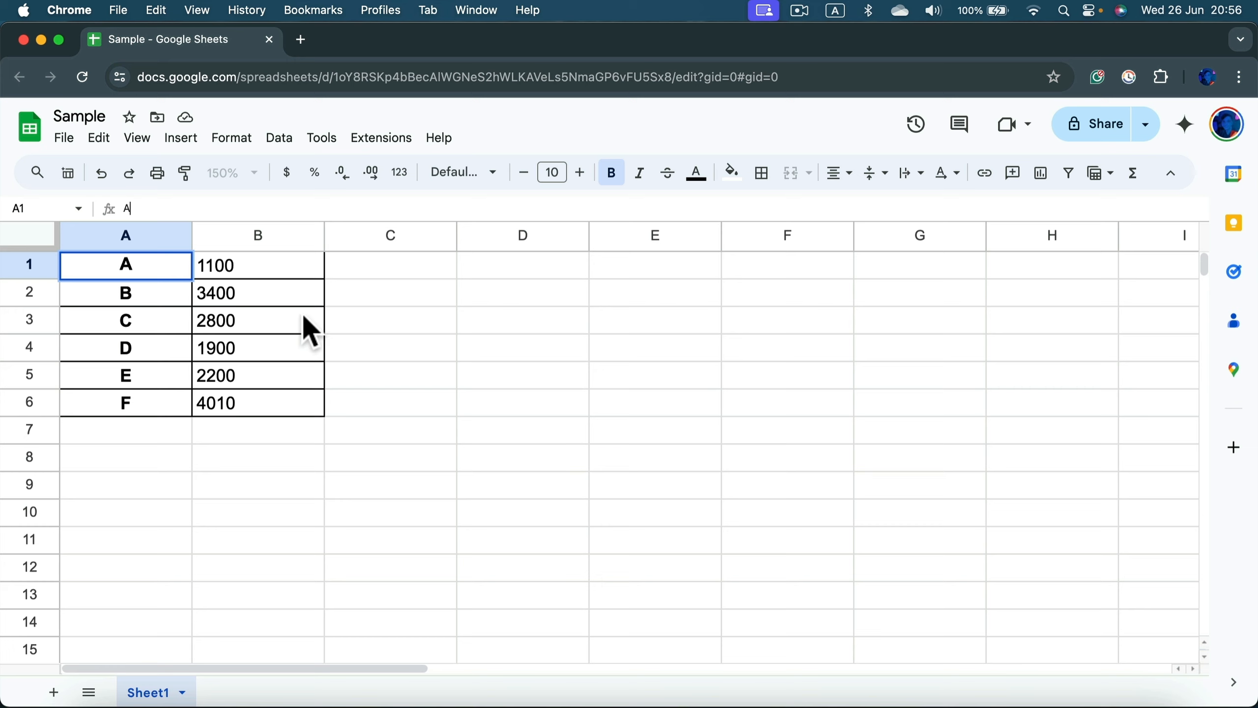
Step: Open the Gemini assistant and send its suggested prompt "Teach me how to use conditional formatting"
left_click(1188, 131)
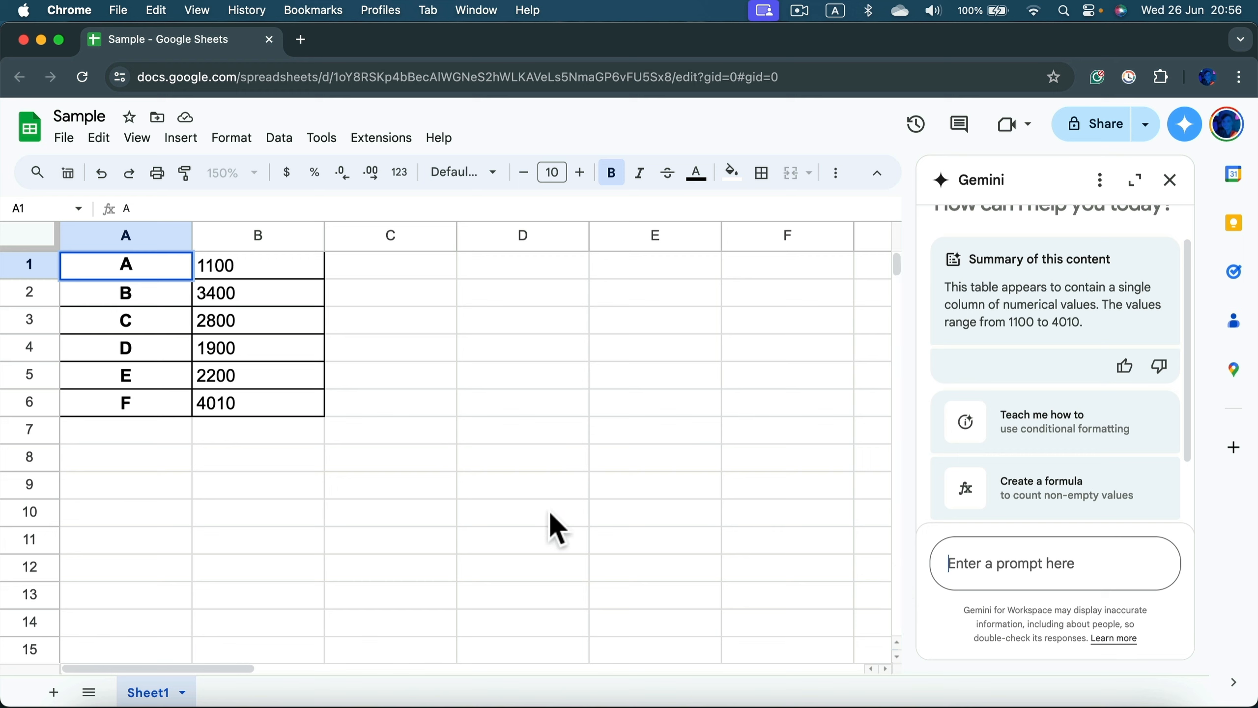
left_click(309, 443)
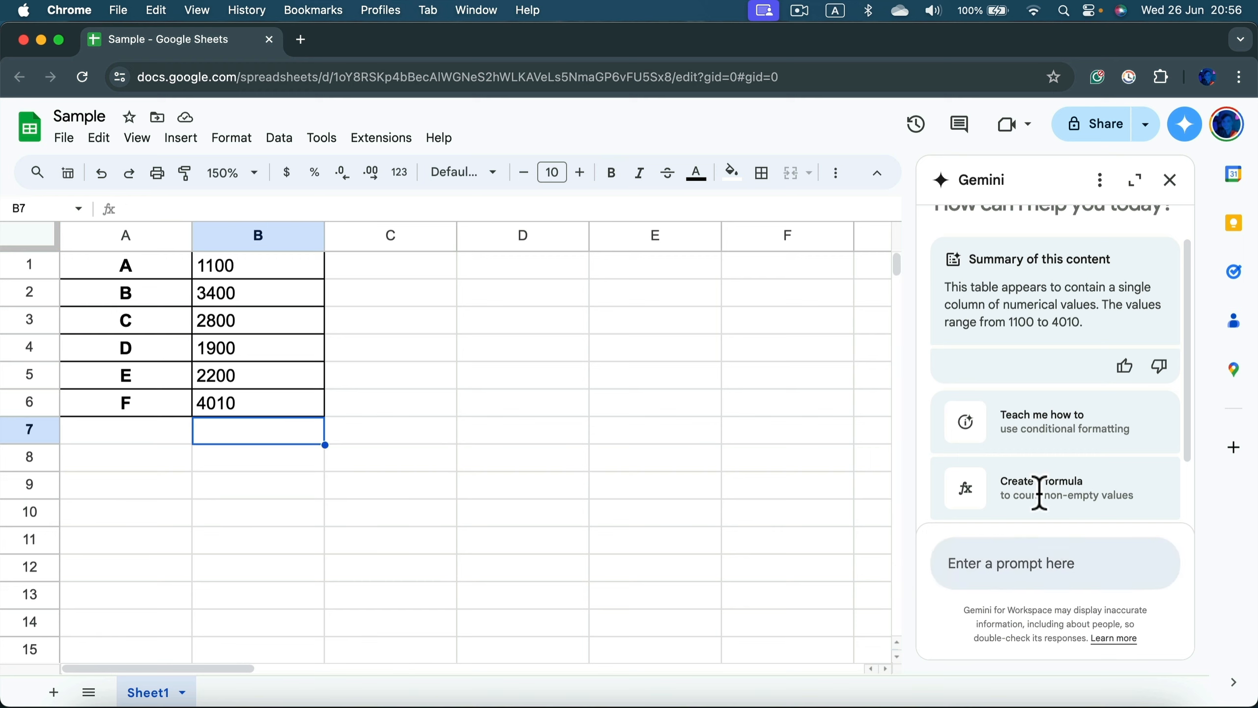
scroll(1104, 435, "down", 2)
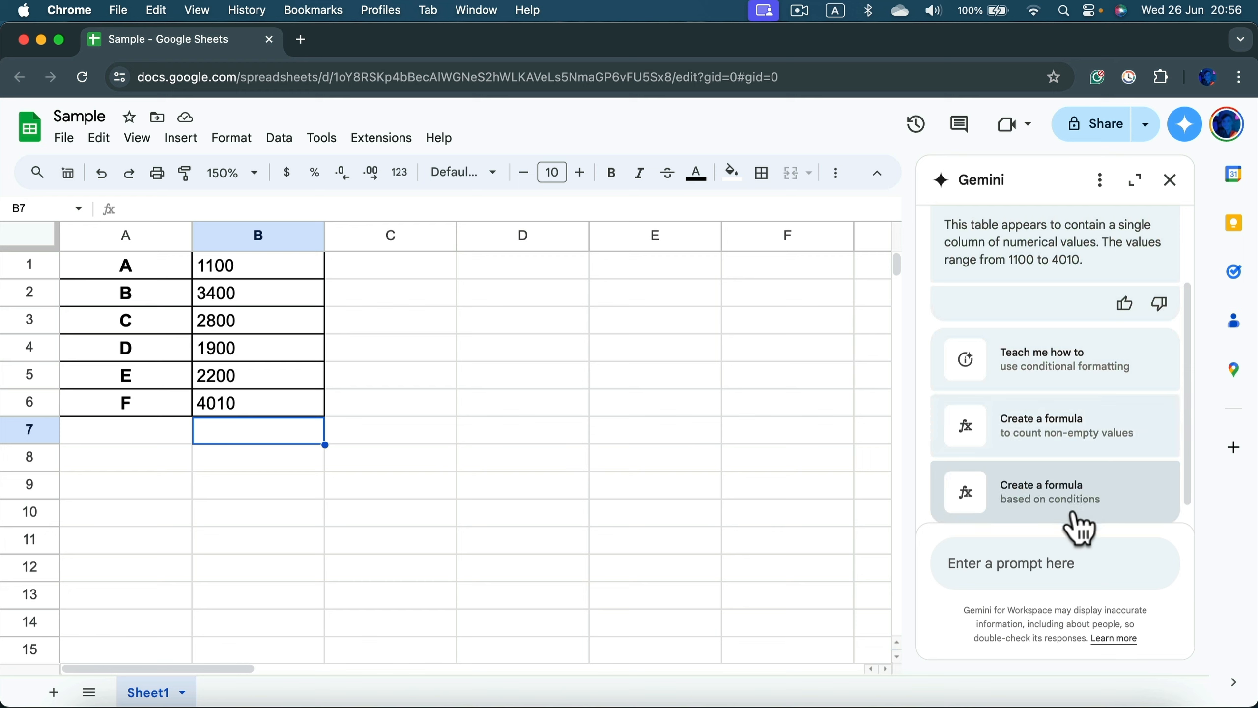
left_click(1062, 377)
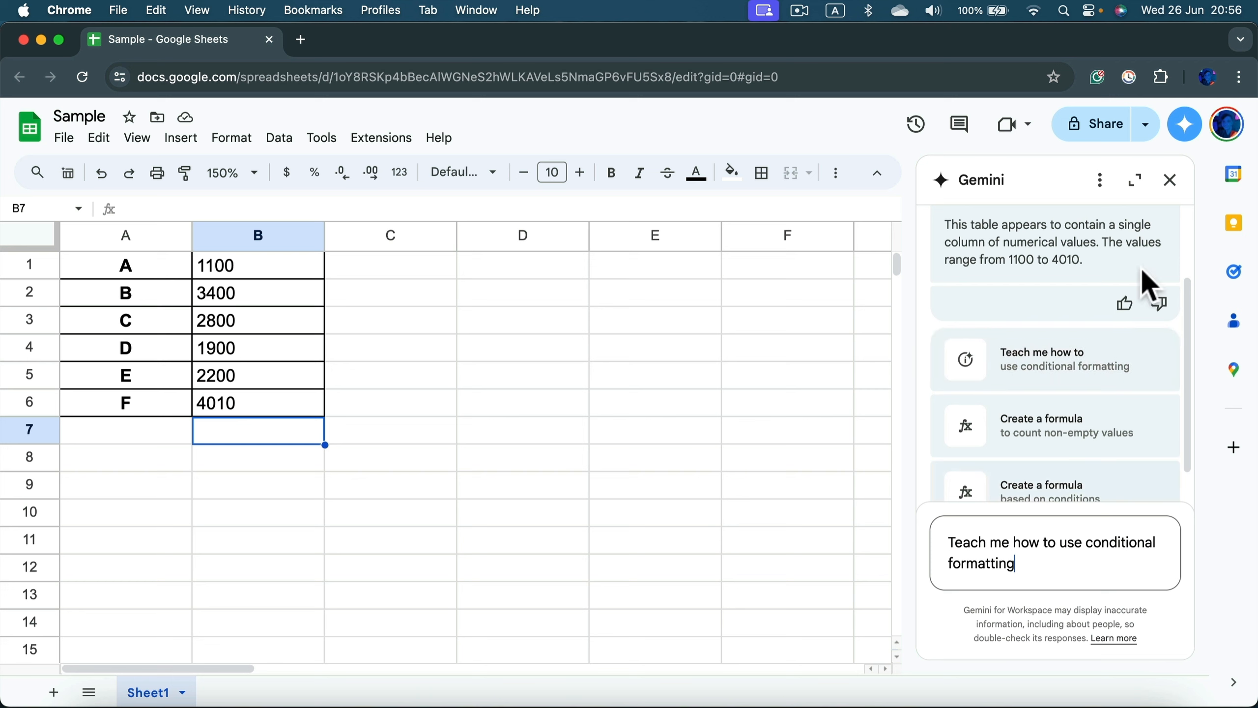
key("Return")
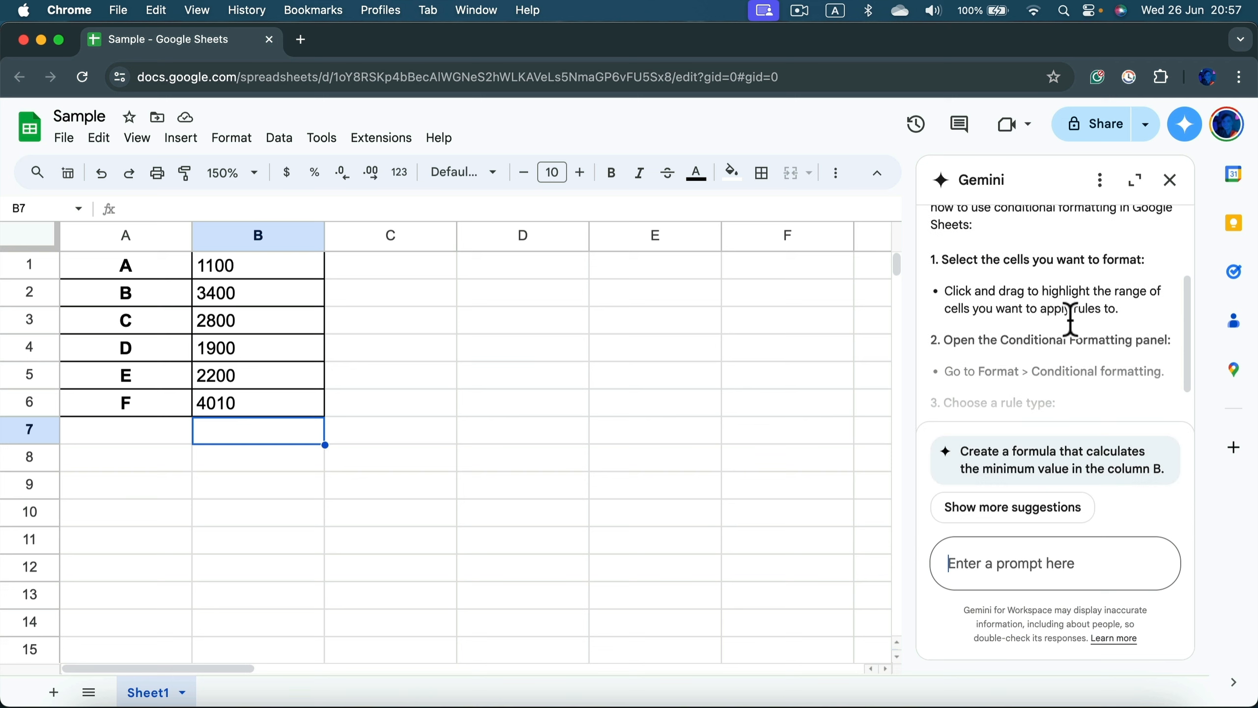
scroll(1078, 297, "up", 3)
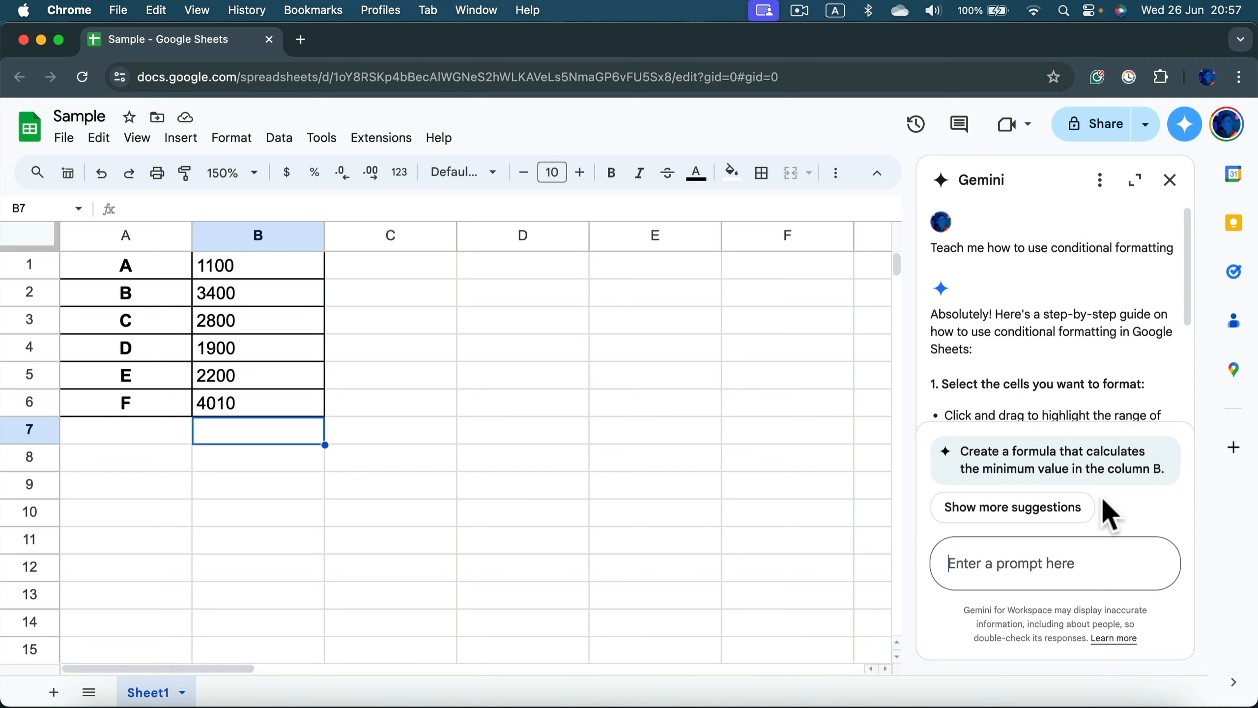
Step: Ask Gemini to "calculate average" and copy the AVERAGE formula from its answer
type("calculate average")
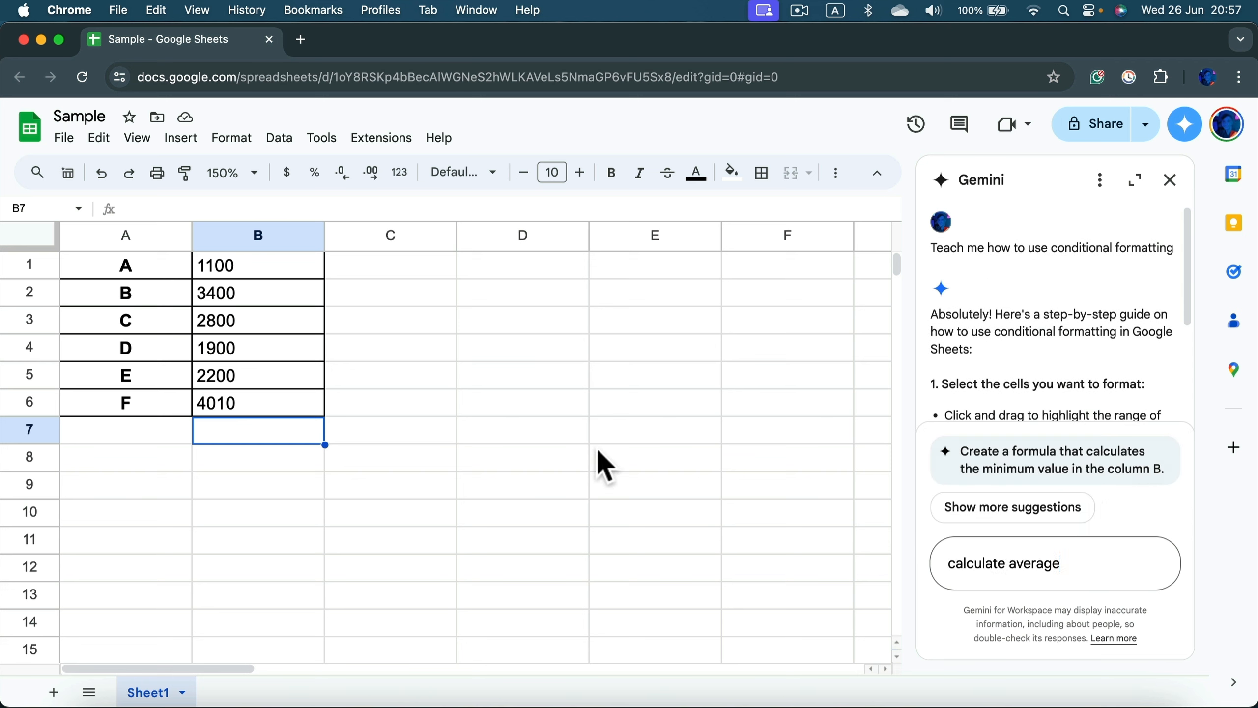
key("Return")
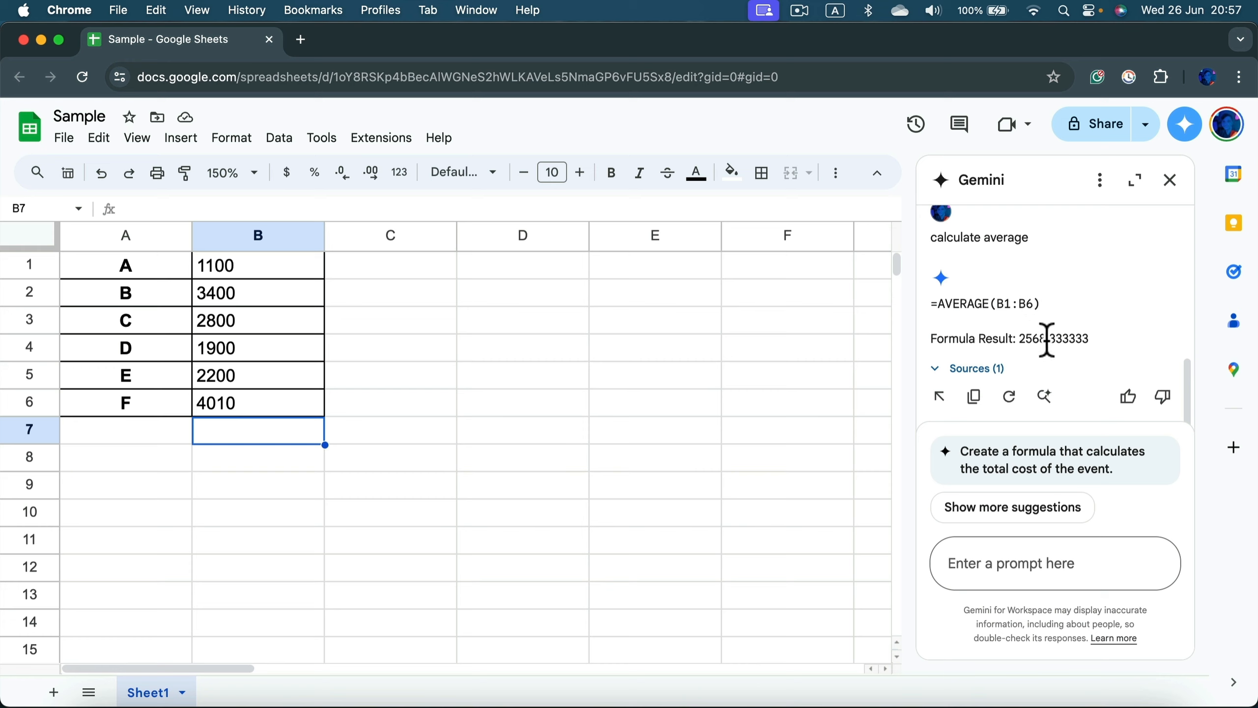
left_click(1025, 303)
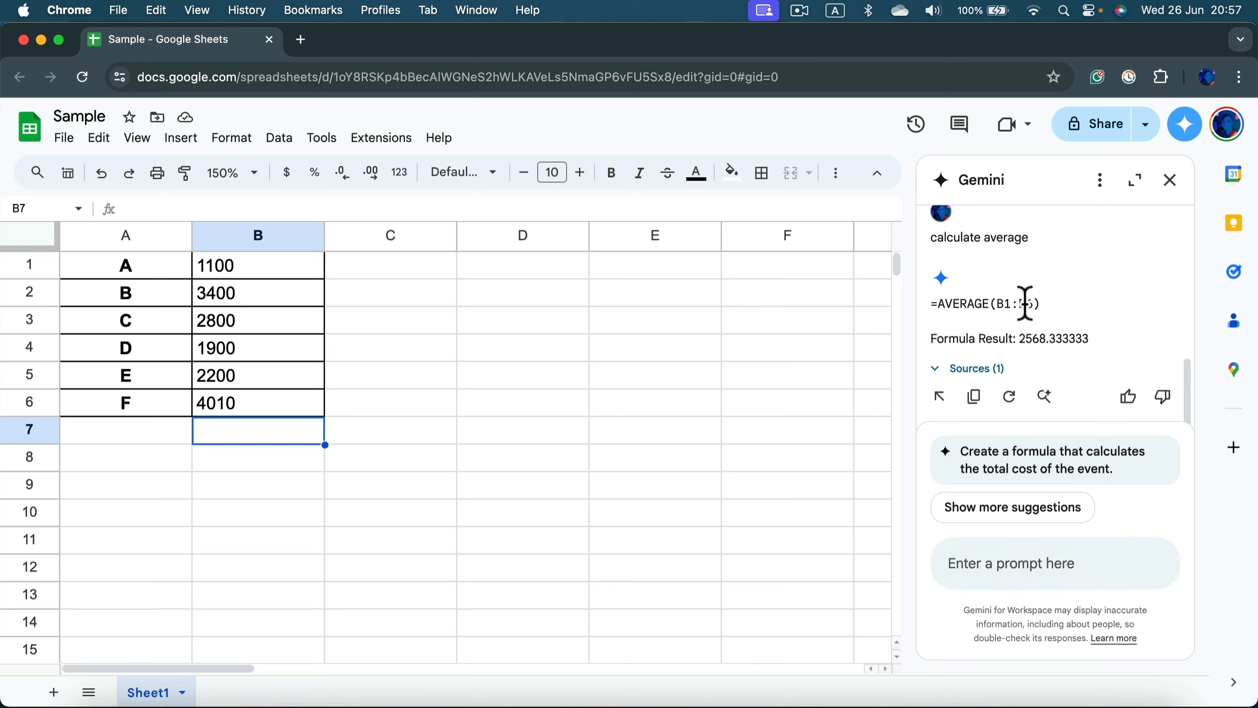
left_click_drag(1040, 304, 934, 303)
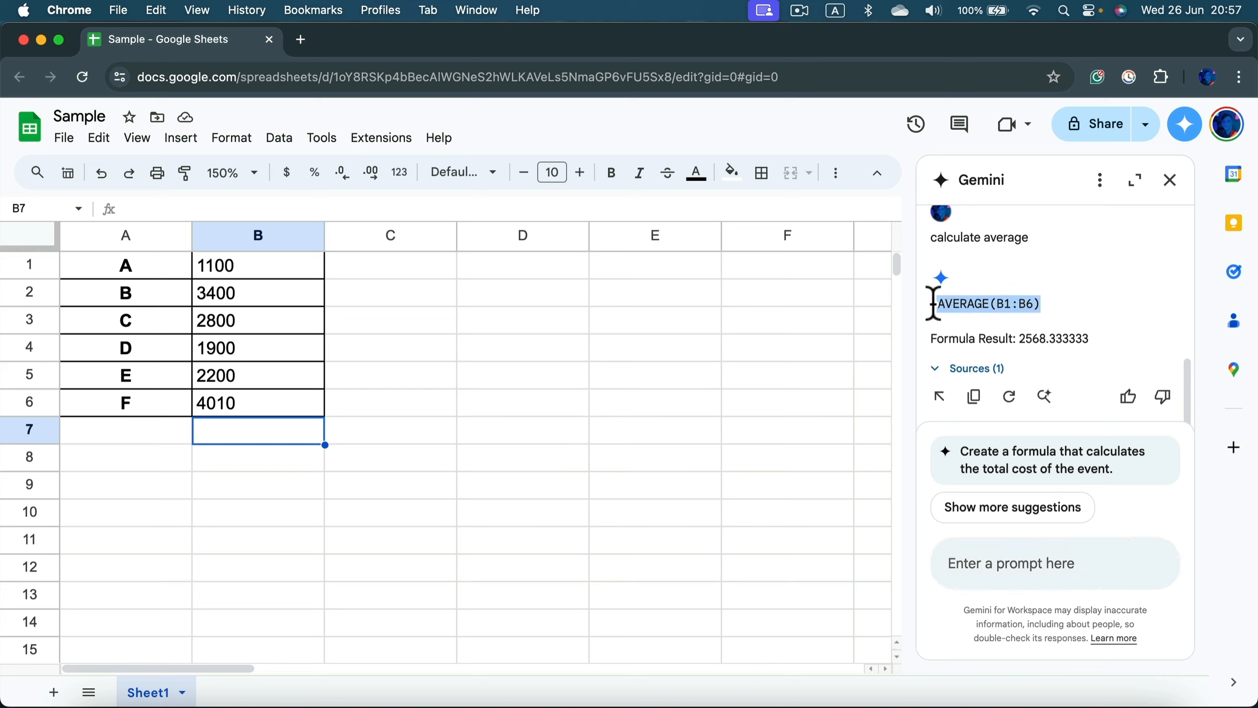
Step: Enter the formula =AVERAGE(B1:B6) in cell B7, directly below the numbers
left_click(282, 479)
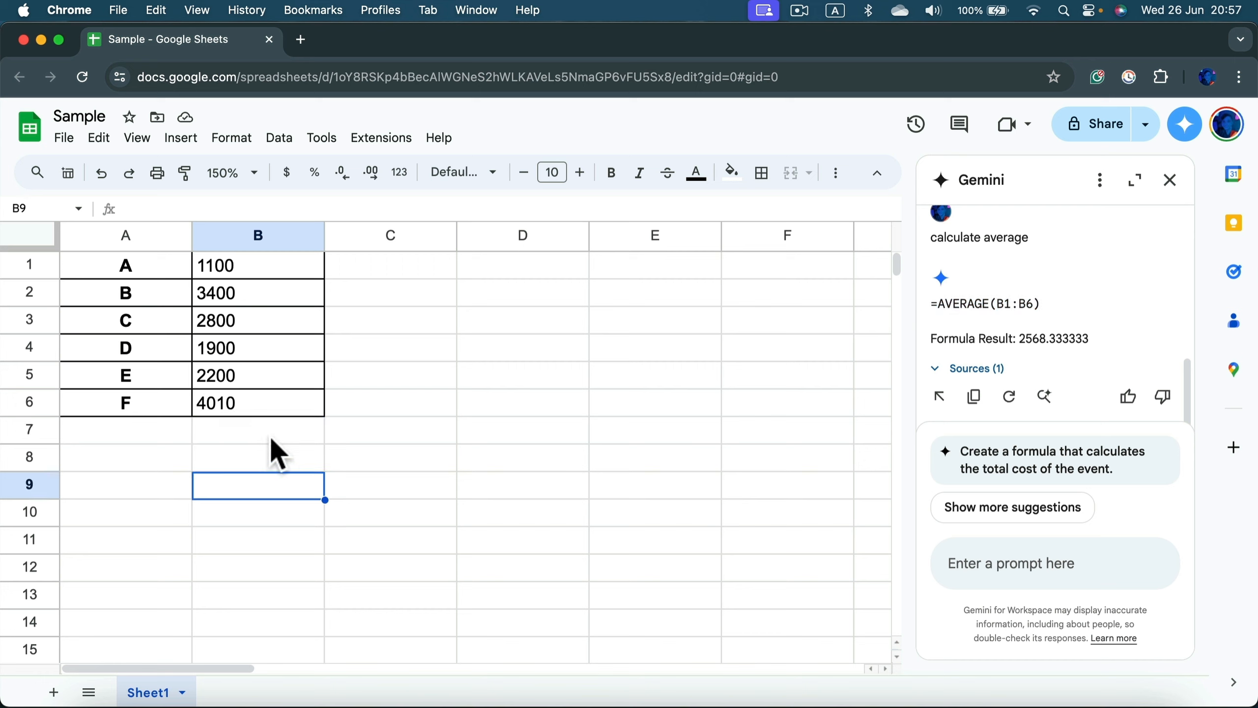
left_click(263, 428)
left_click(196, 208)
type("=AVERAGE(B1:B6)")
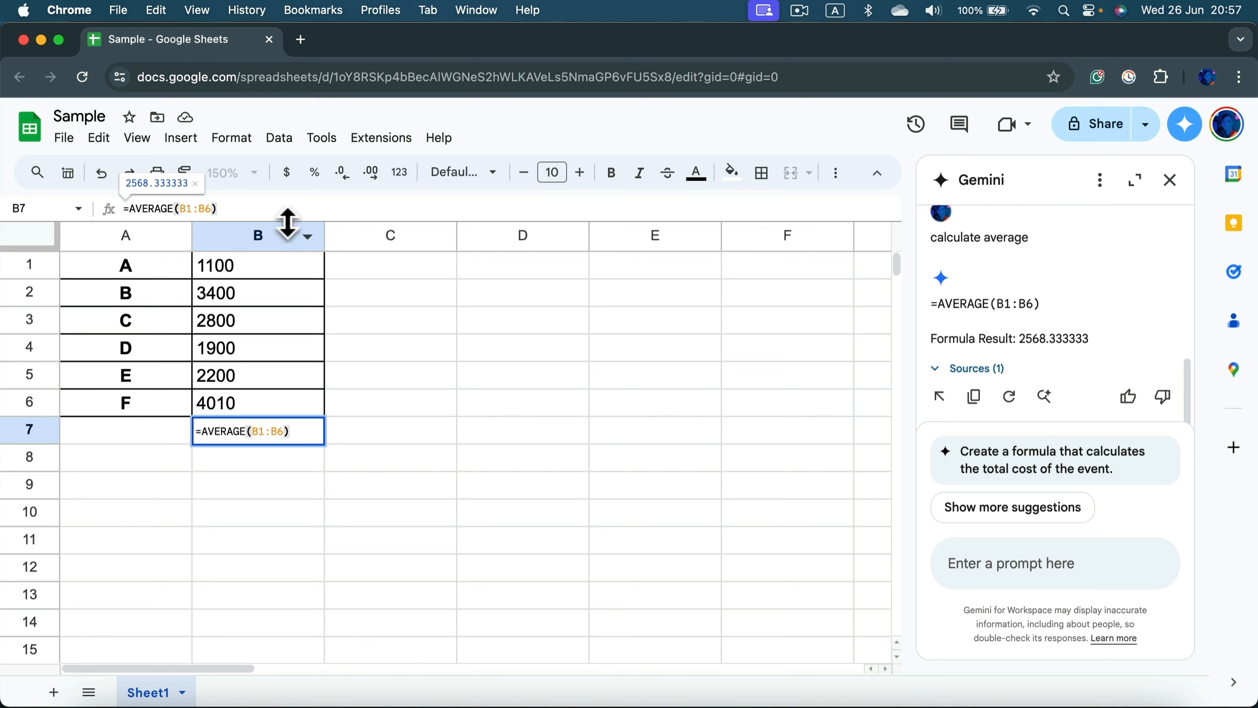
key("Return")
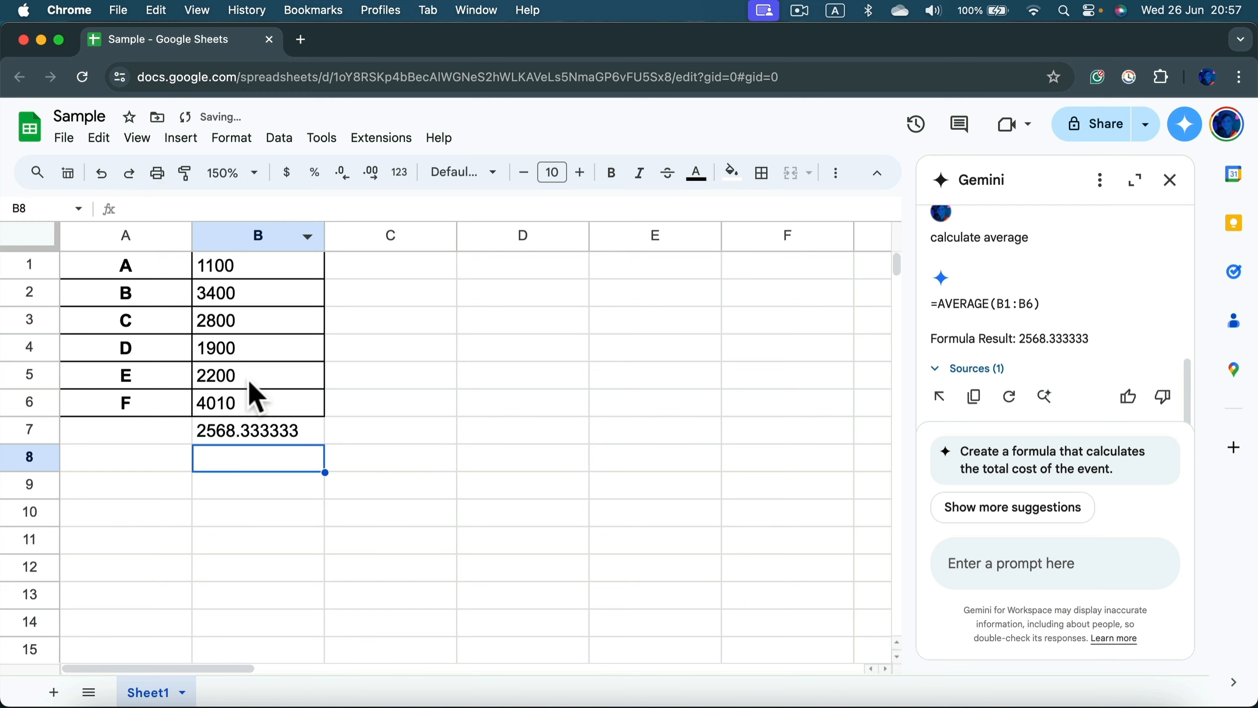
left_click(250, 432)
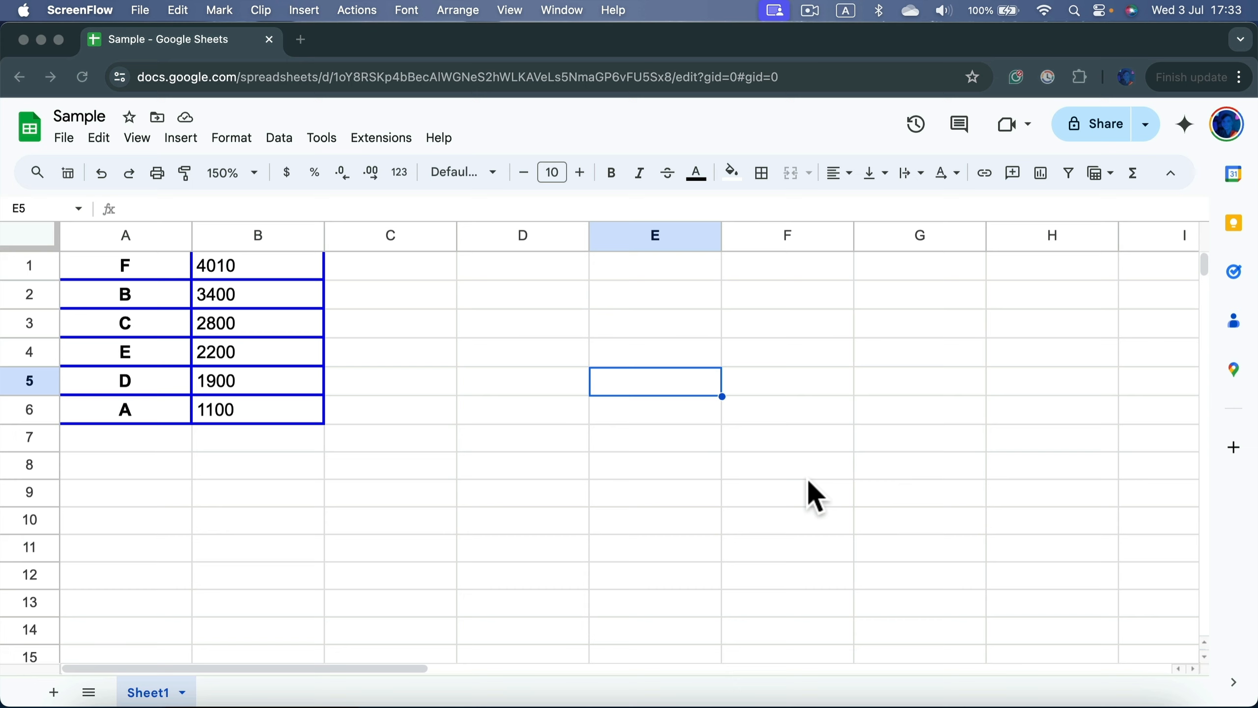
Step: Add a data validation rule to cell C1 with Dropdown as the criteria
left_click(429, 272)
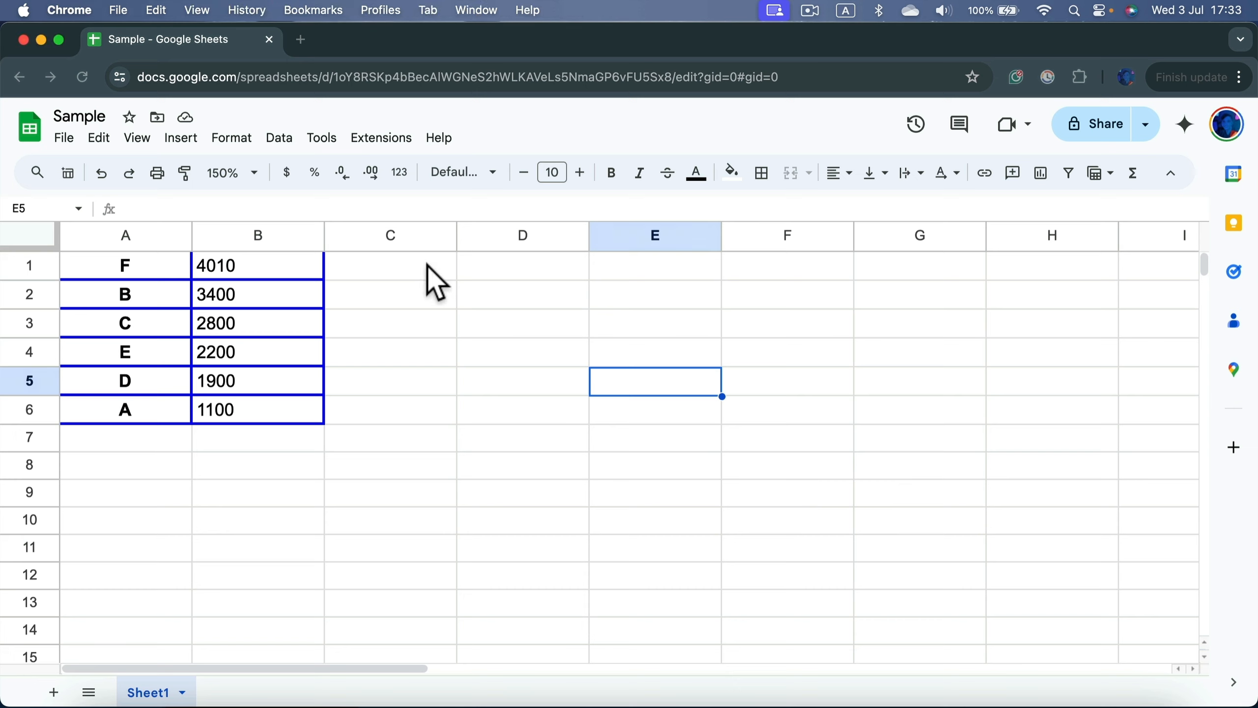
left_click(427, 271)
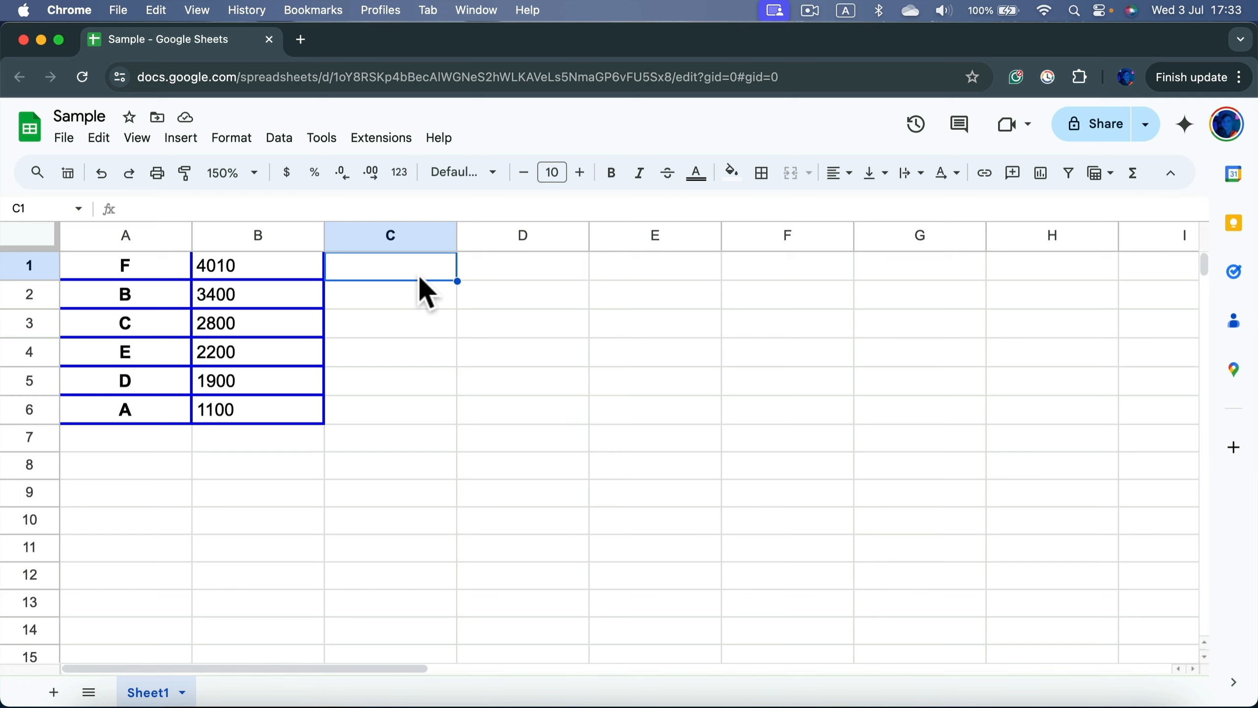
left_click(278, 138)
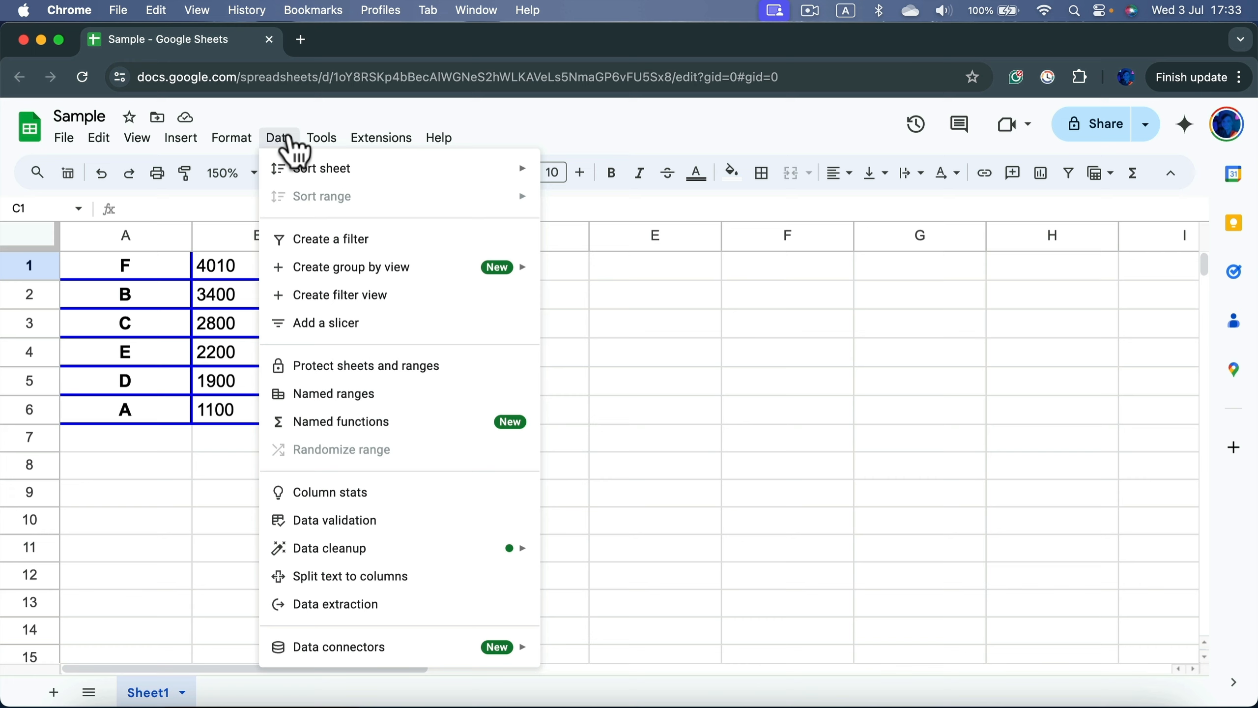
left_click(371, 525)
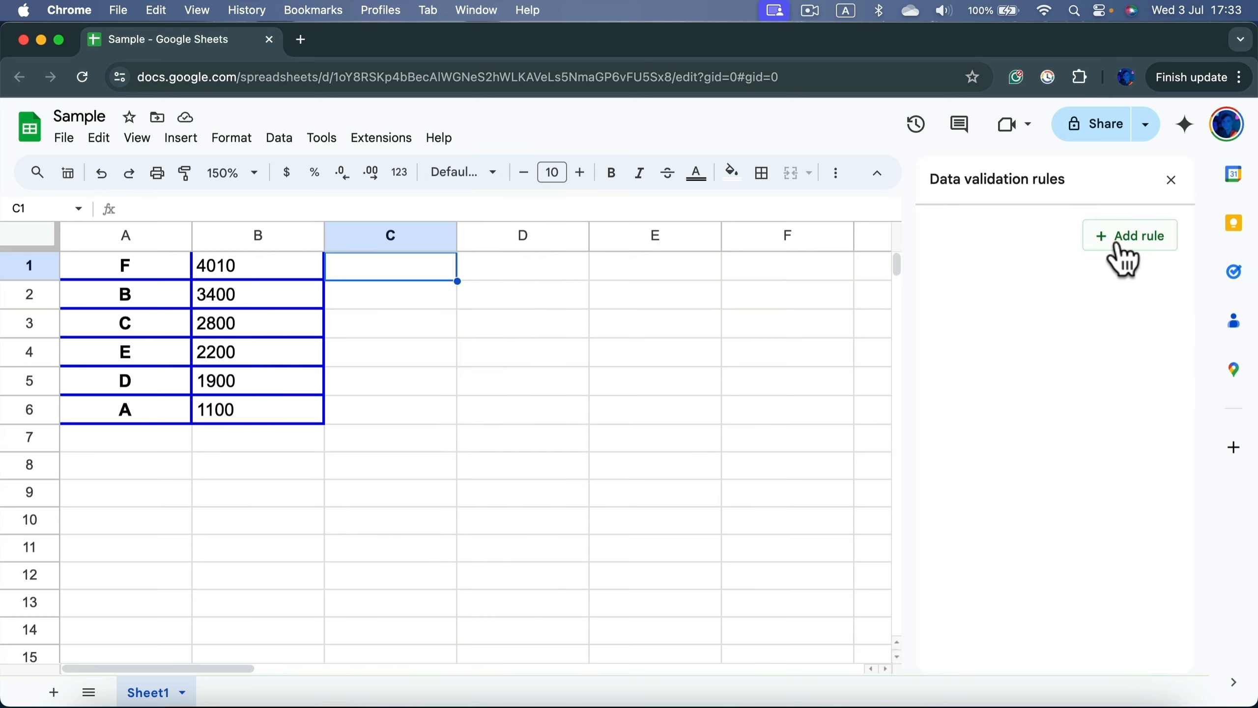
left_click(1133, 244)
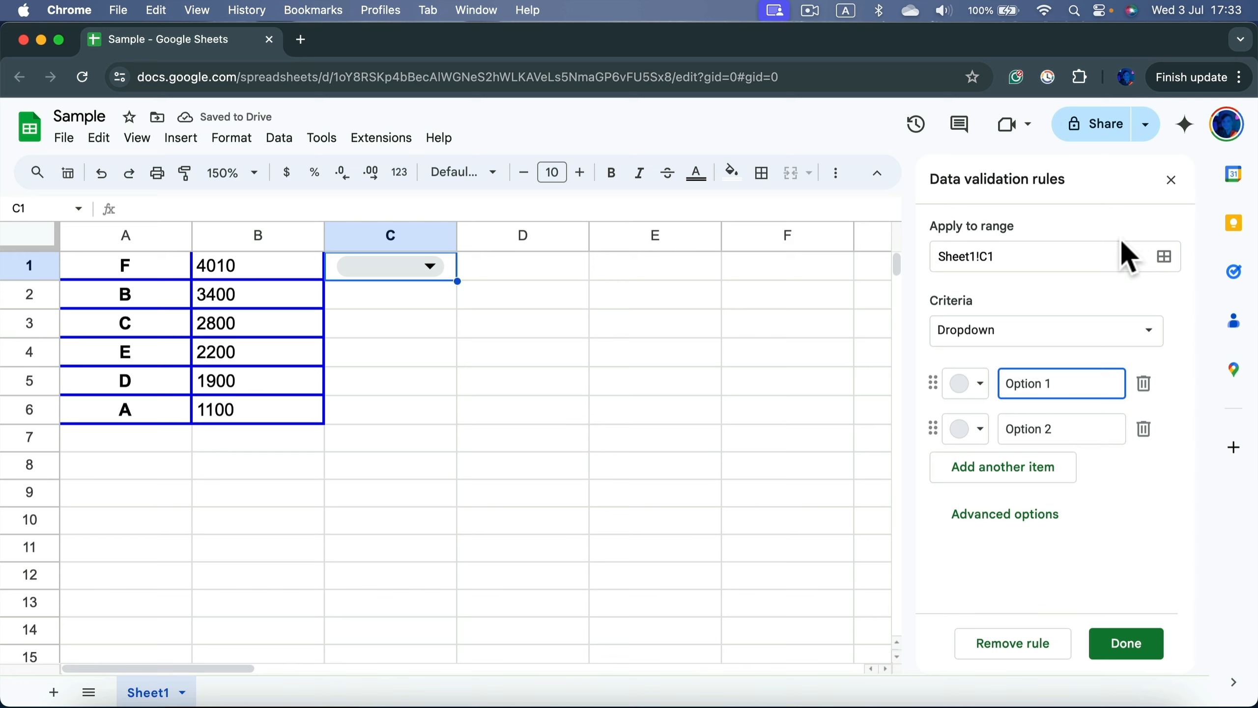
left_click(1011, 342)
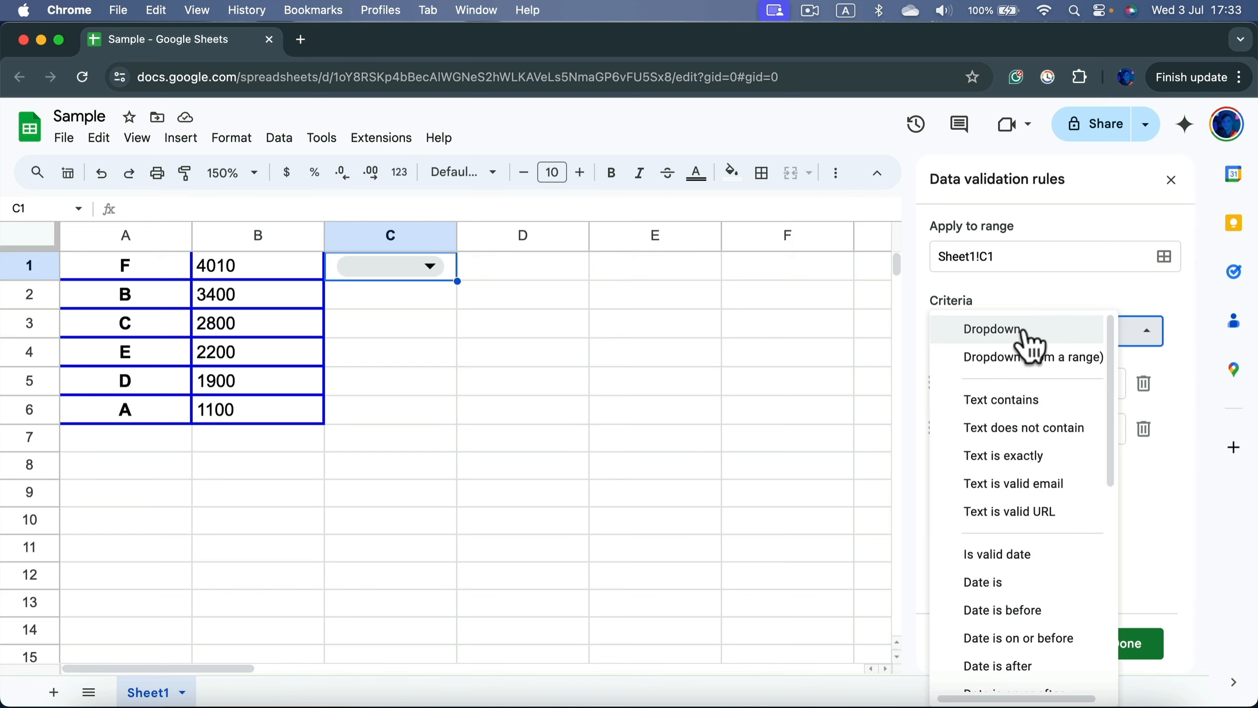
left_click(1024, 333)
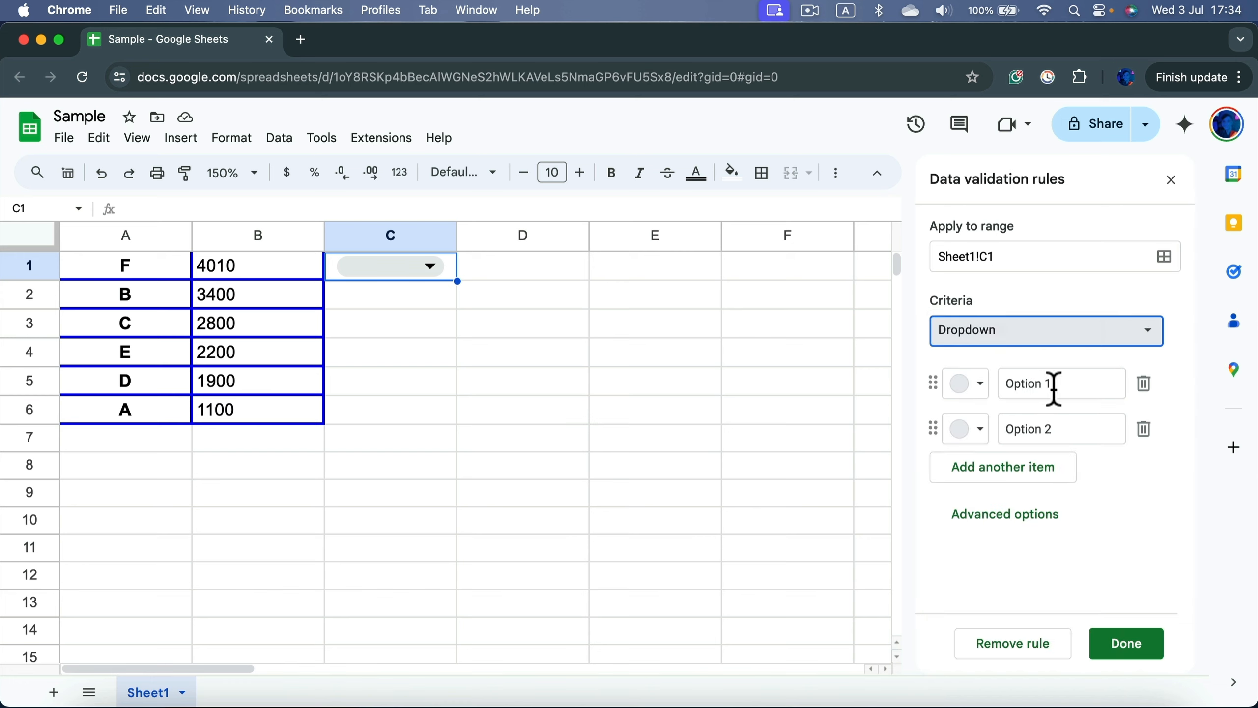
Step: Extend the dropdown to four options, colour Option 1 dark red, Option 2 blue, Option 3 dark teal and Option 4 green, and save the rule
left_click(966, 385)
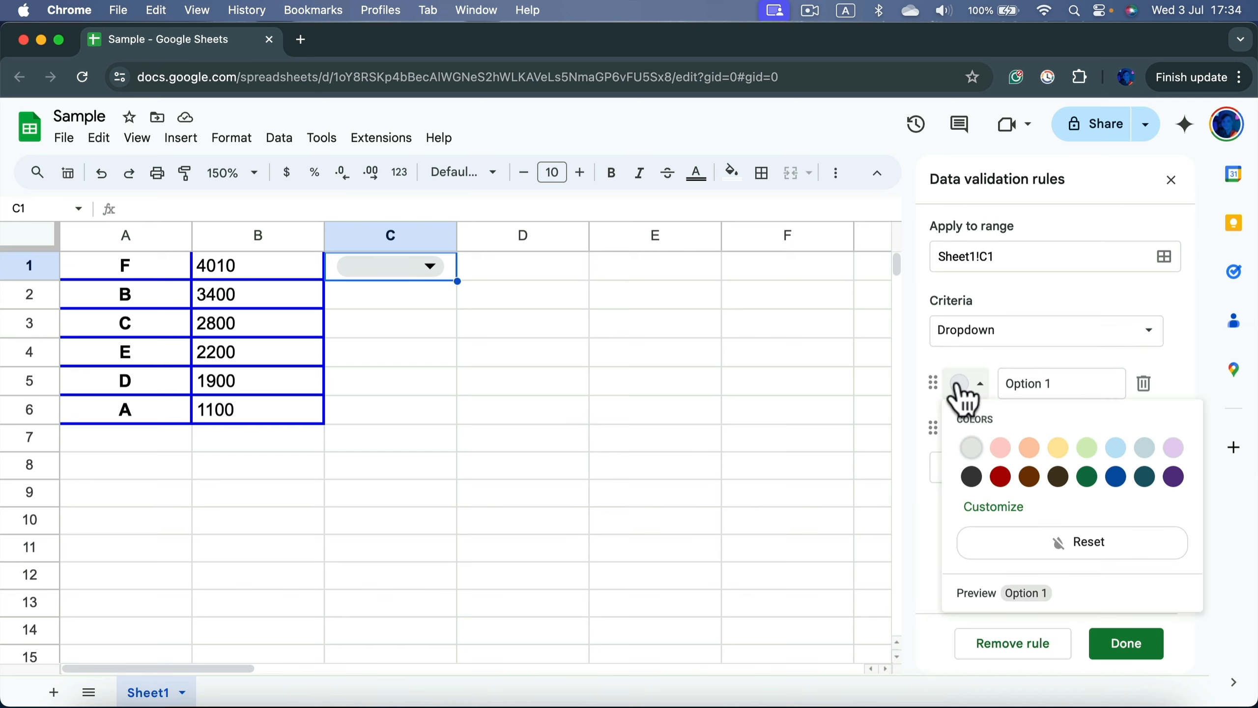
left_click(1003, 477)
left_click(1015, 384)
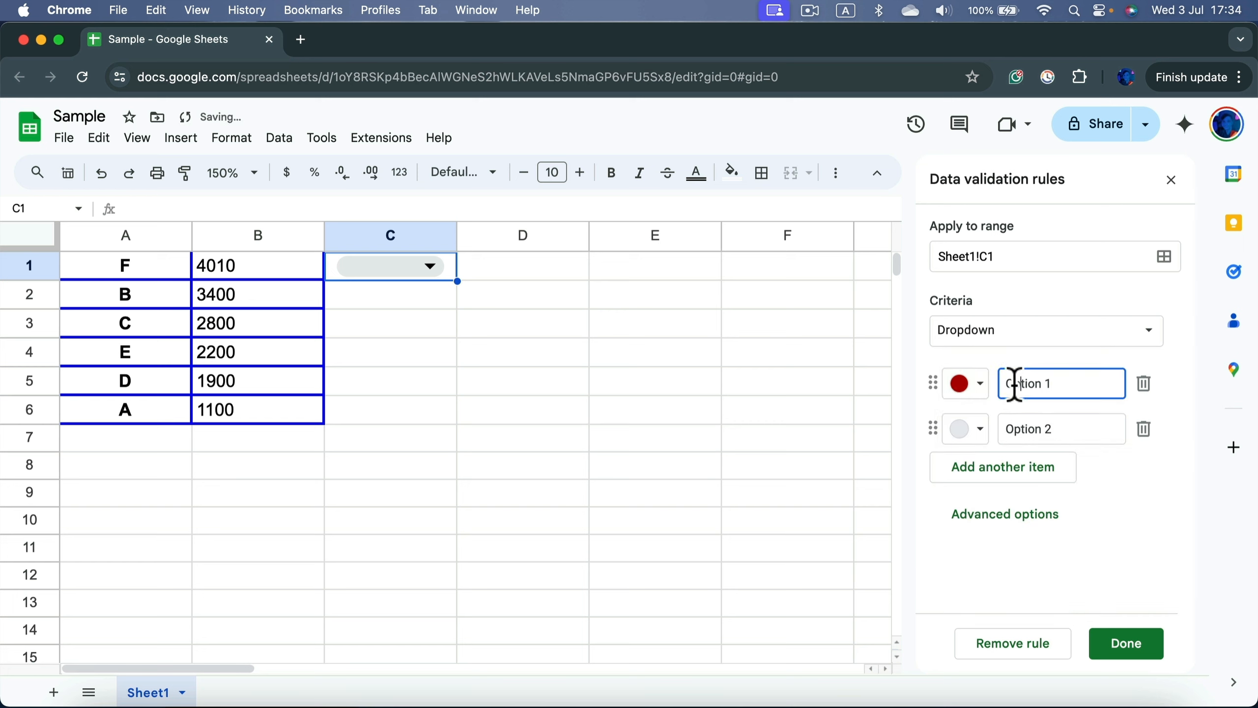
left_click(1001, 471)
left_click(1006, 516)
left_click(981, 432)
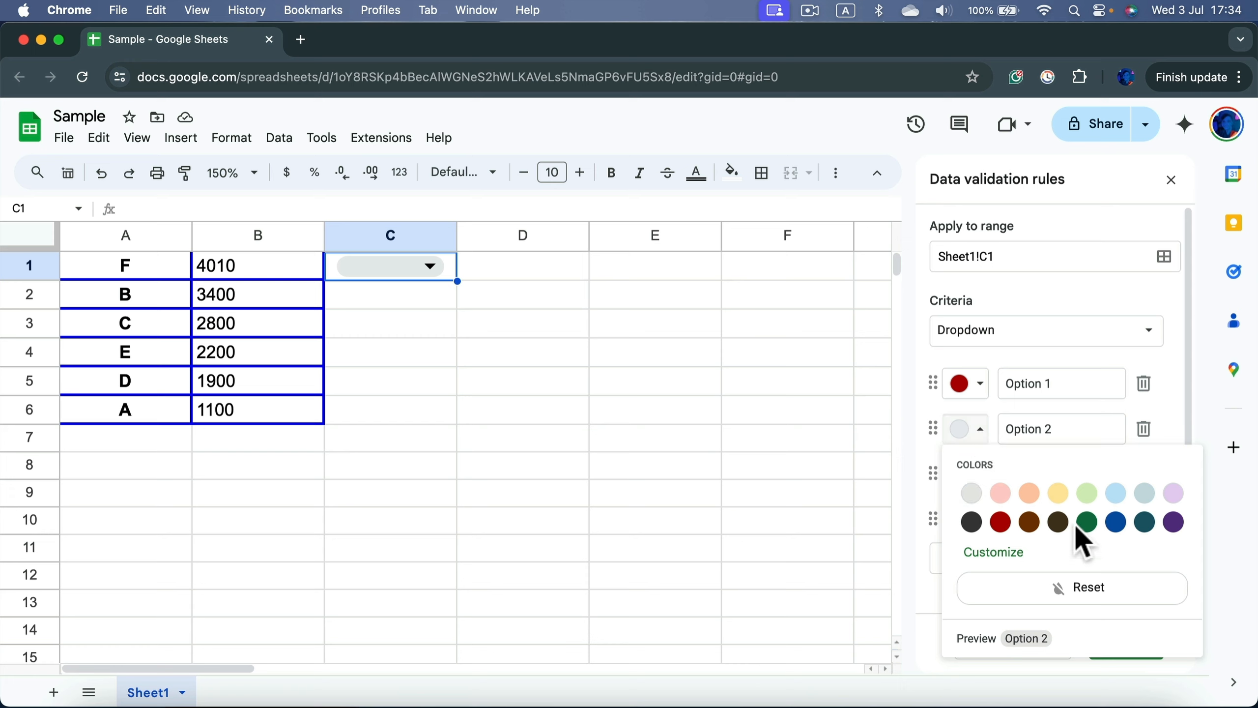
left_click(1116, 521)
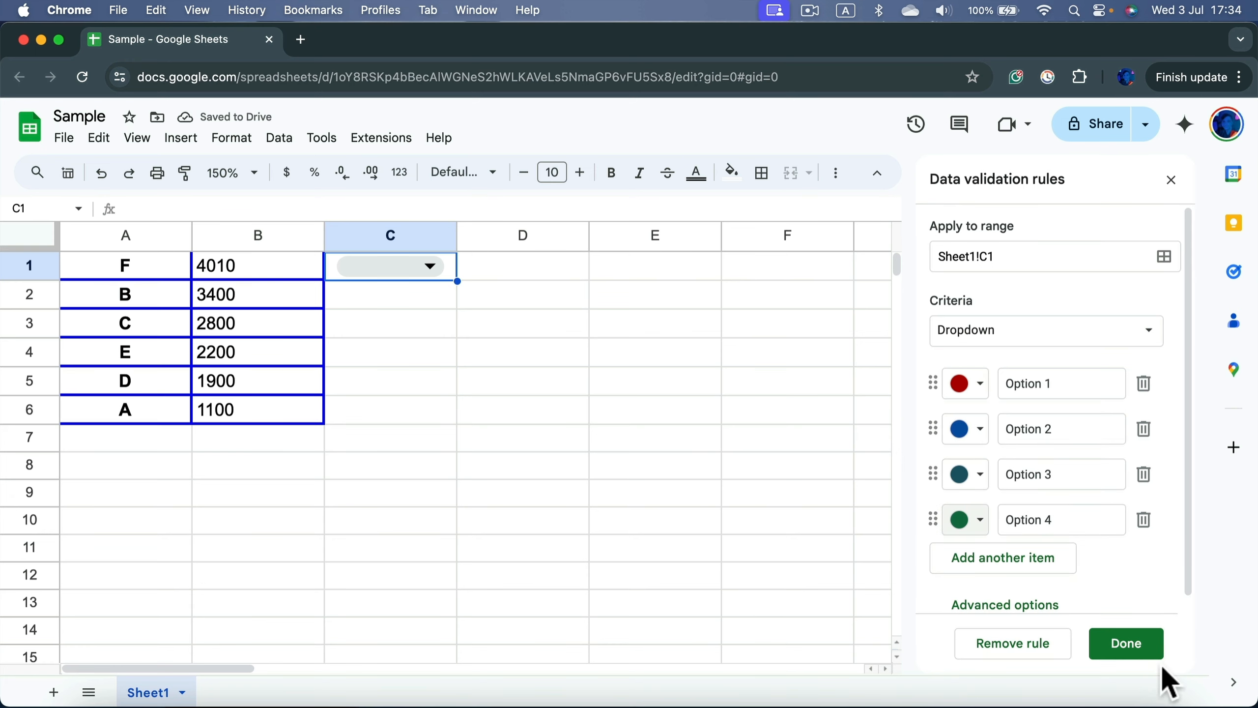
left_click(1134, 647)
left_click(577, 328)
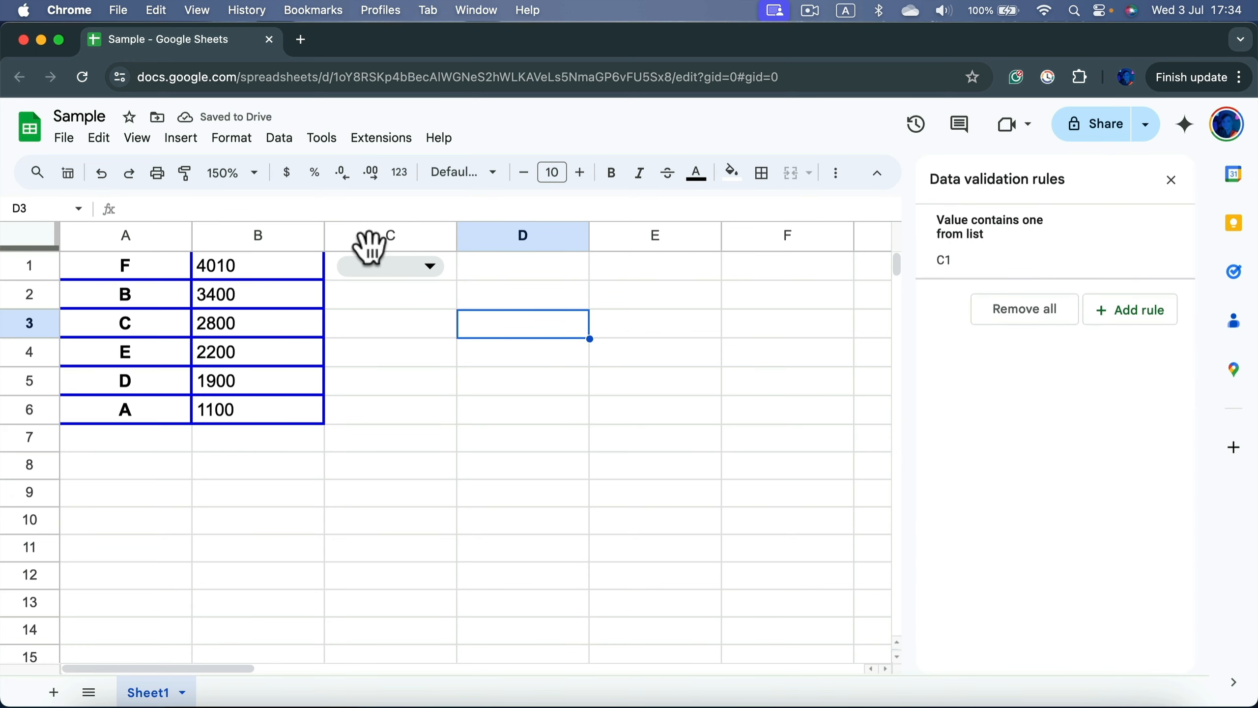
Step: Choose Option 2 from the dropdown in cell C1
left_click(429, 267)
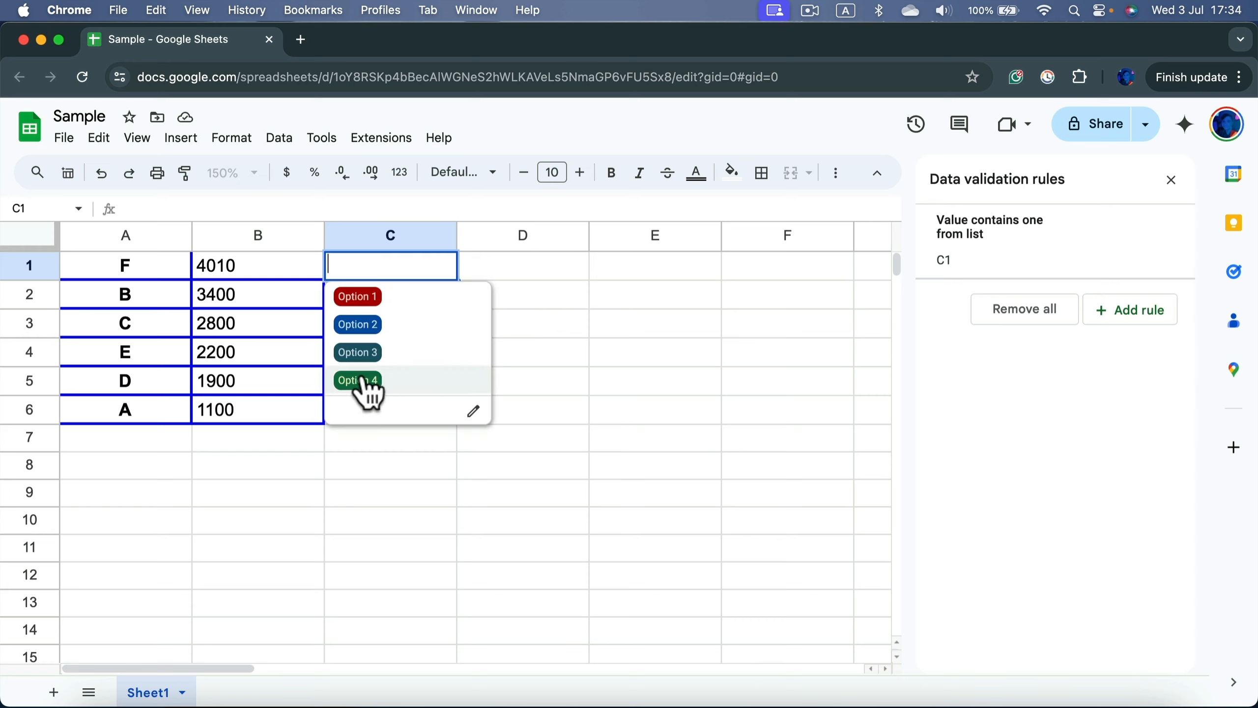
left_click(367, 327)
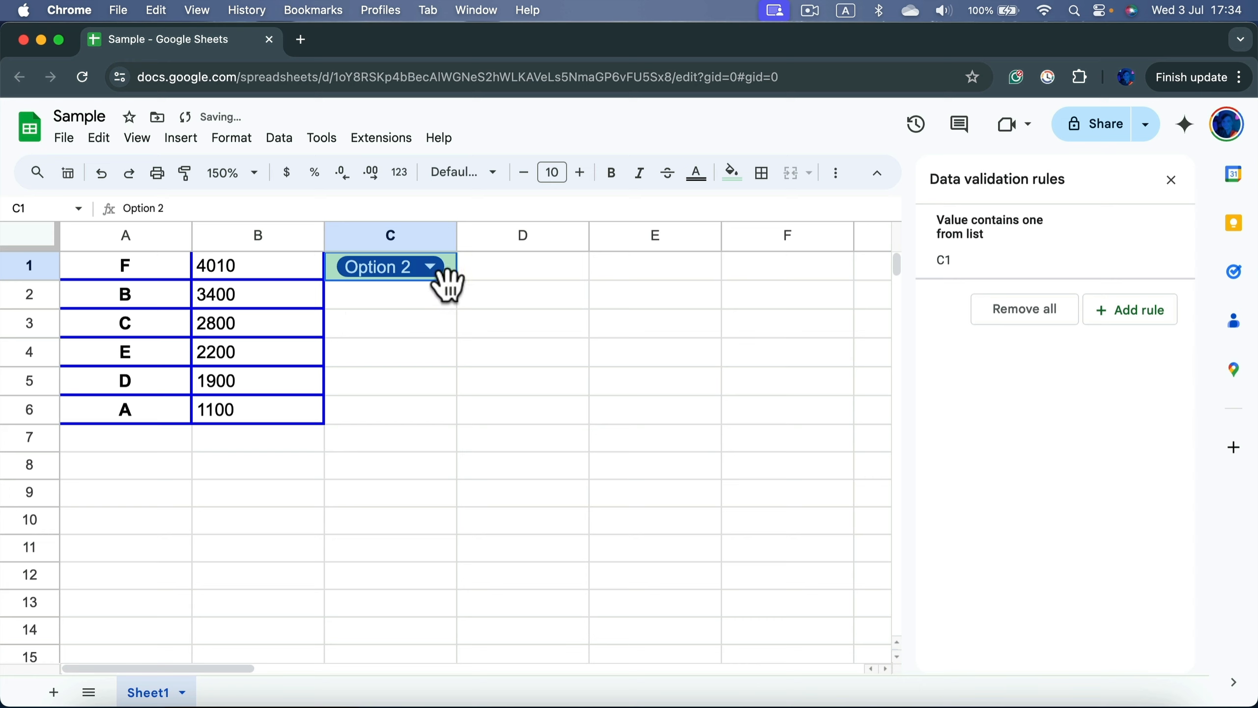
left_click(417, 300)
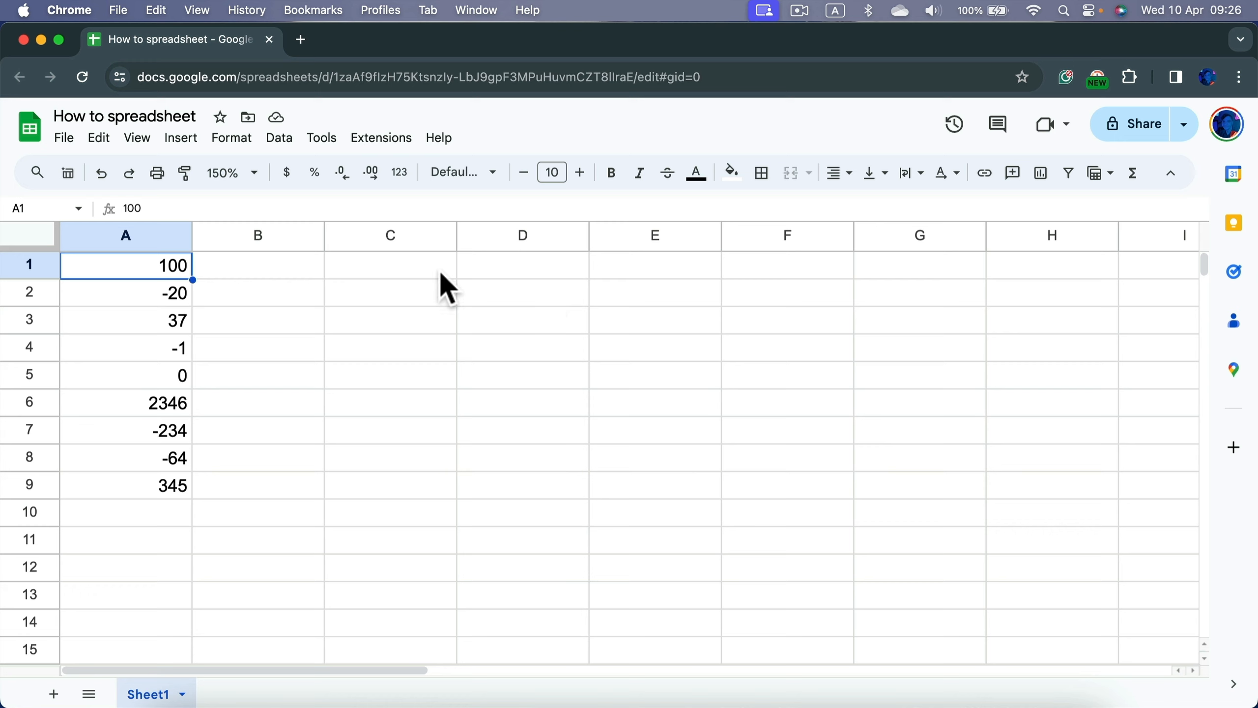
Step: Apply the Accounting number format to the entire sheet of the "How to spreadsheet" file
left_click(179, 295)
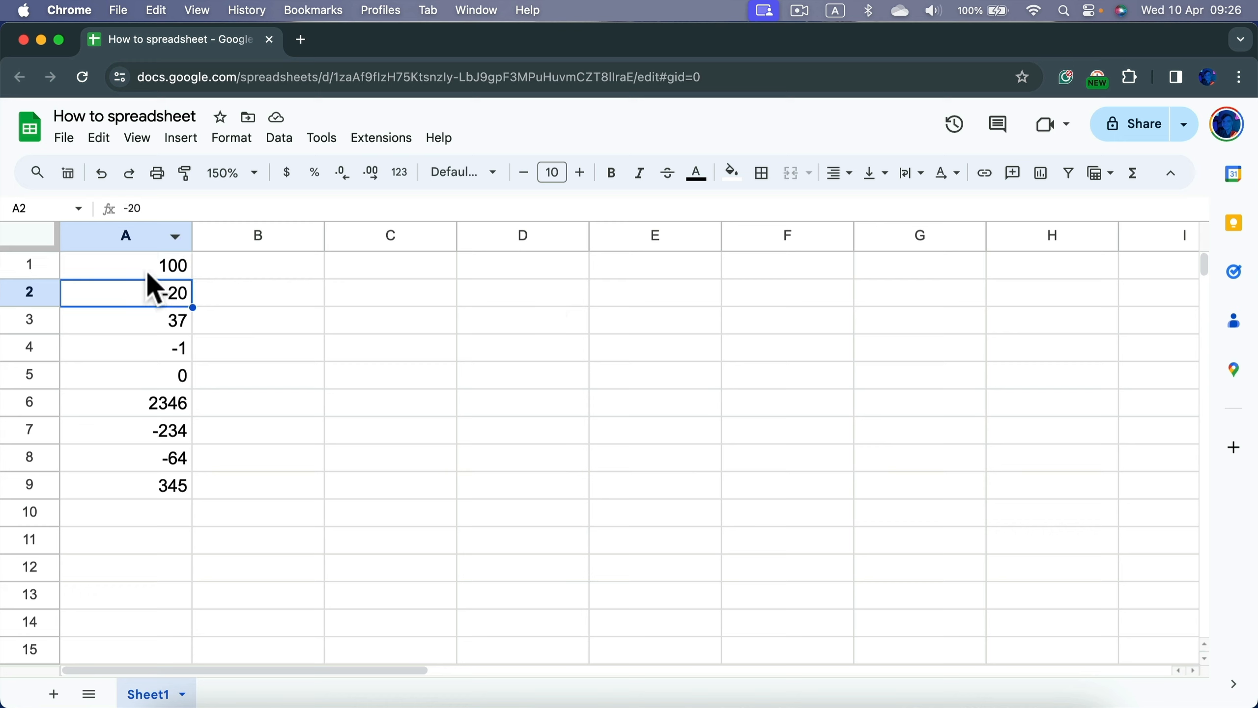
left_click_drag(113, 266, 129, 490)
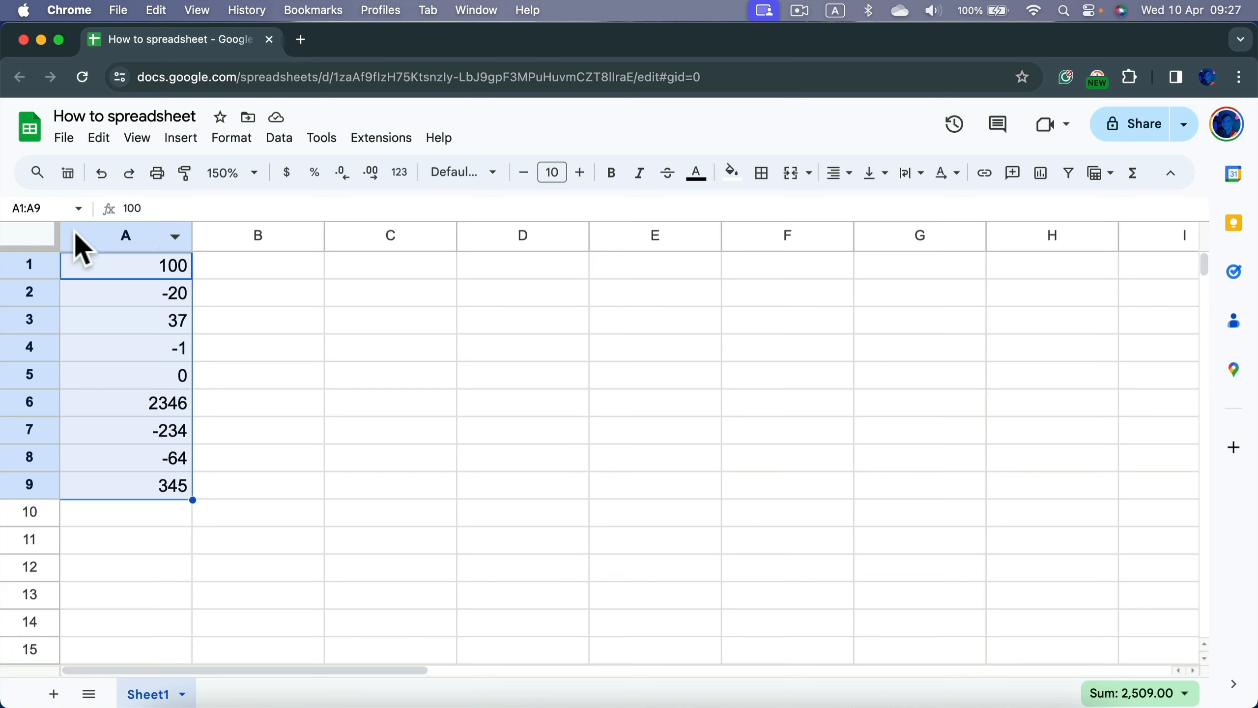
left_click(38, 238)
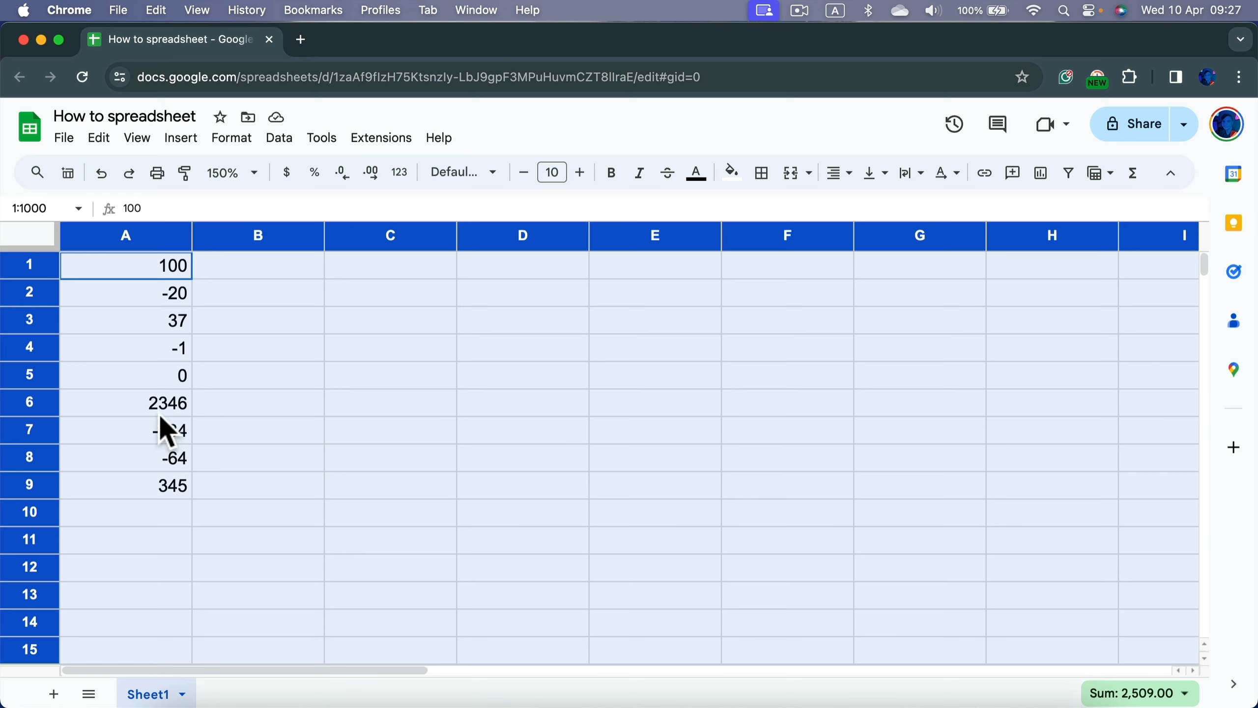
left_click(410, 190)
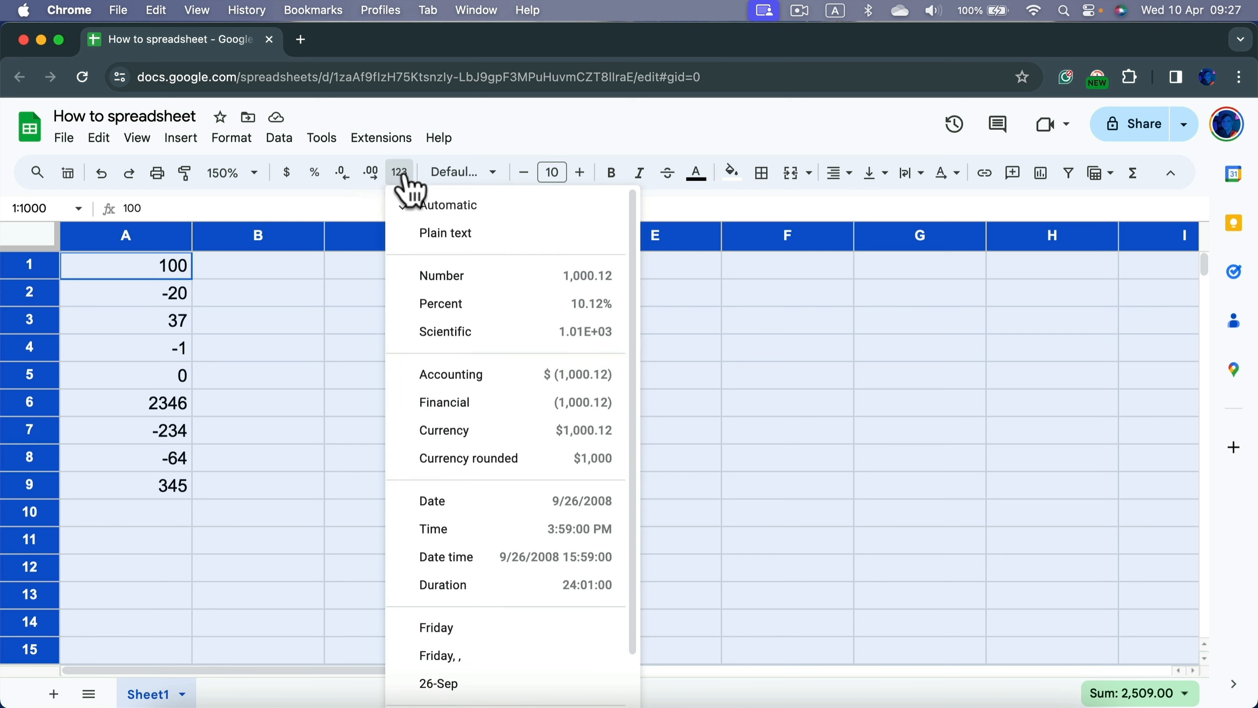
left_click(482, 376)
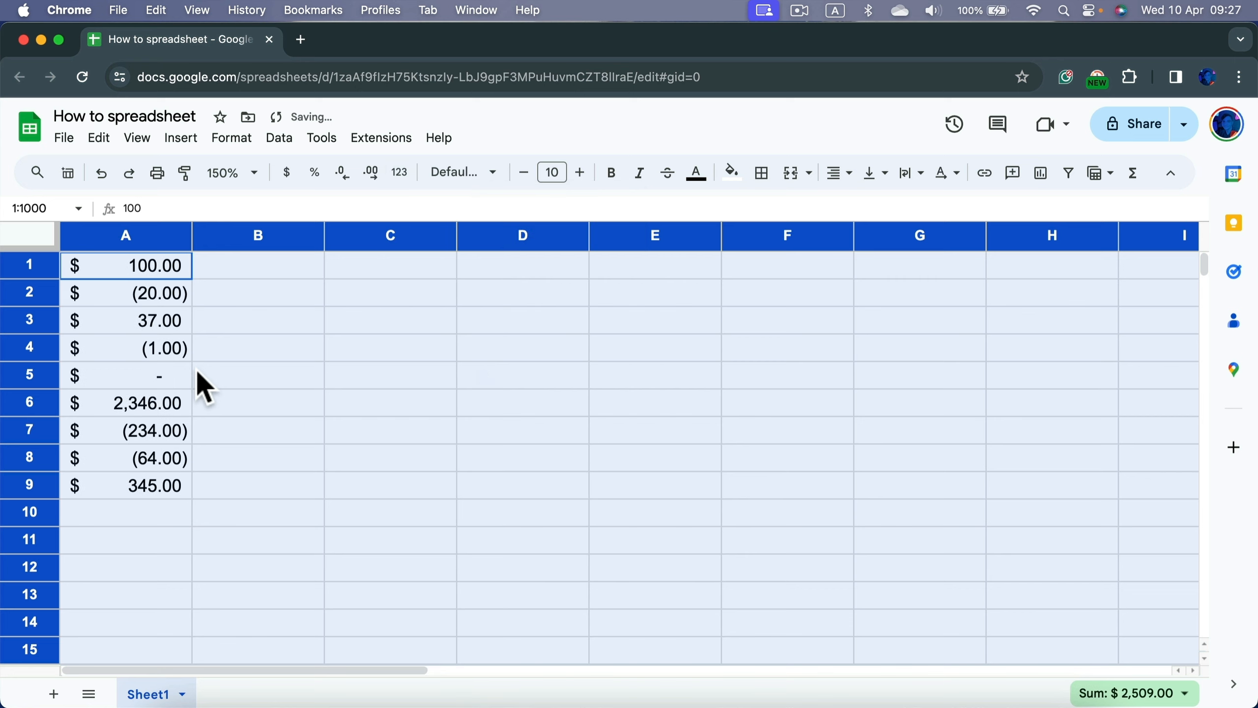
left_click(156, 291)
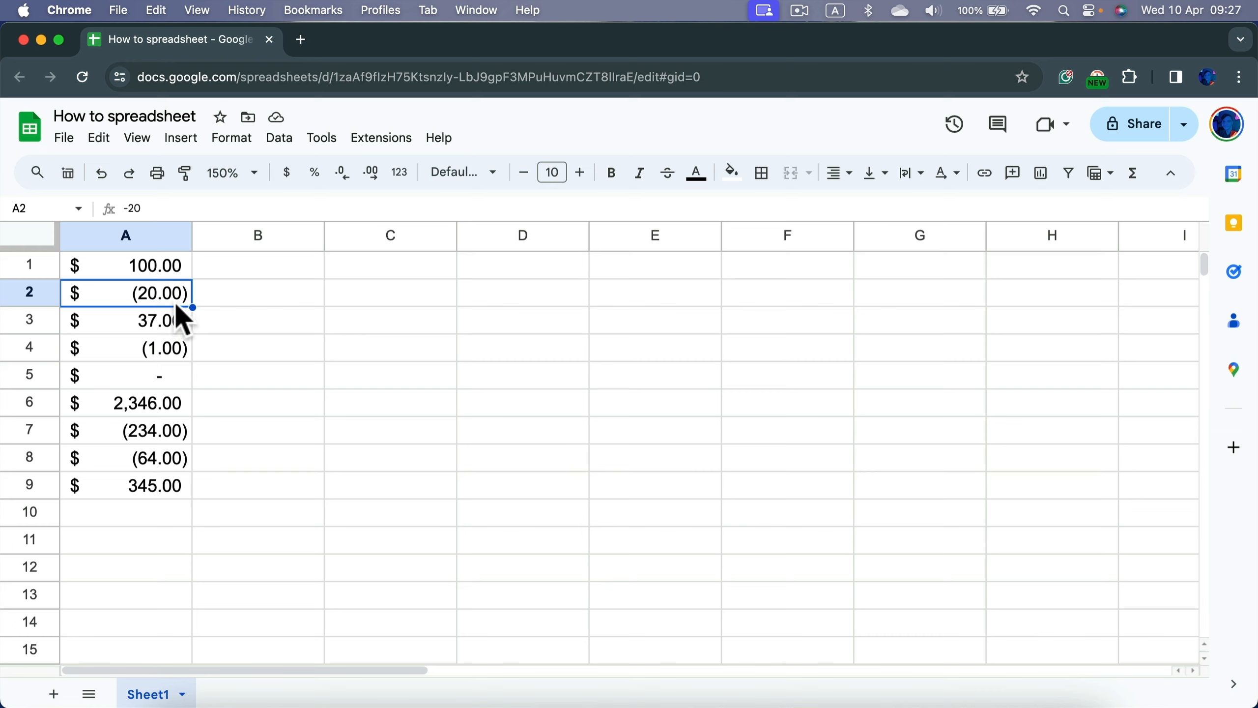
Step: Apply the Financial number format to the entire sheet of the "How to spreadsheet" file
left_click(128, 273)
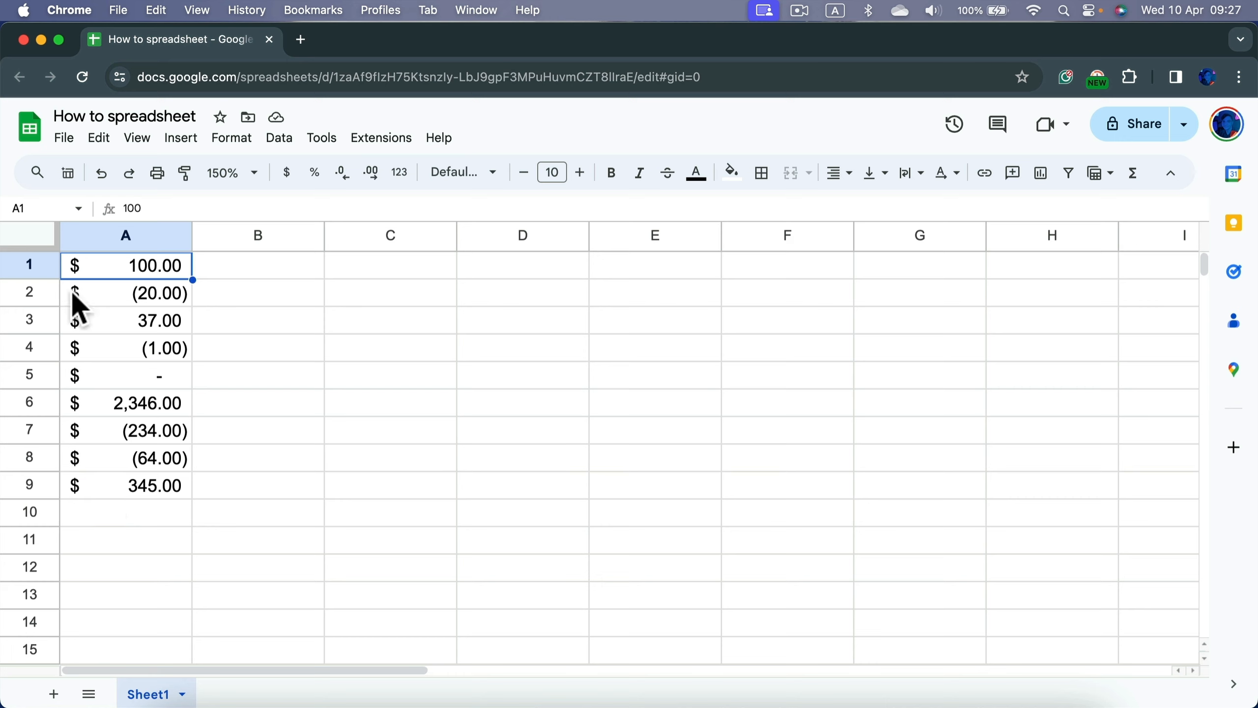
left_click(152, 375)
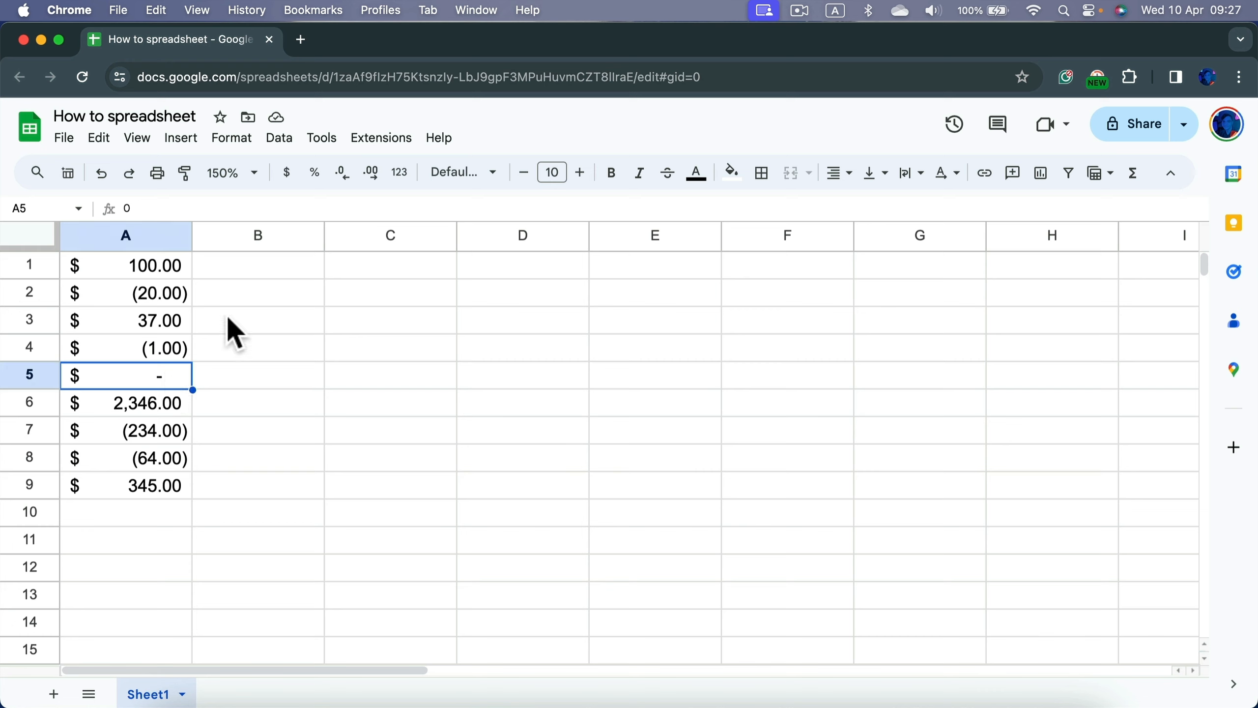
left_click(25, 237)
left_click(404, 174)
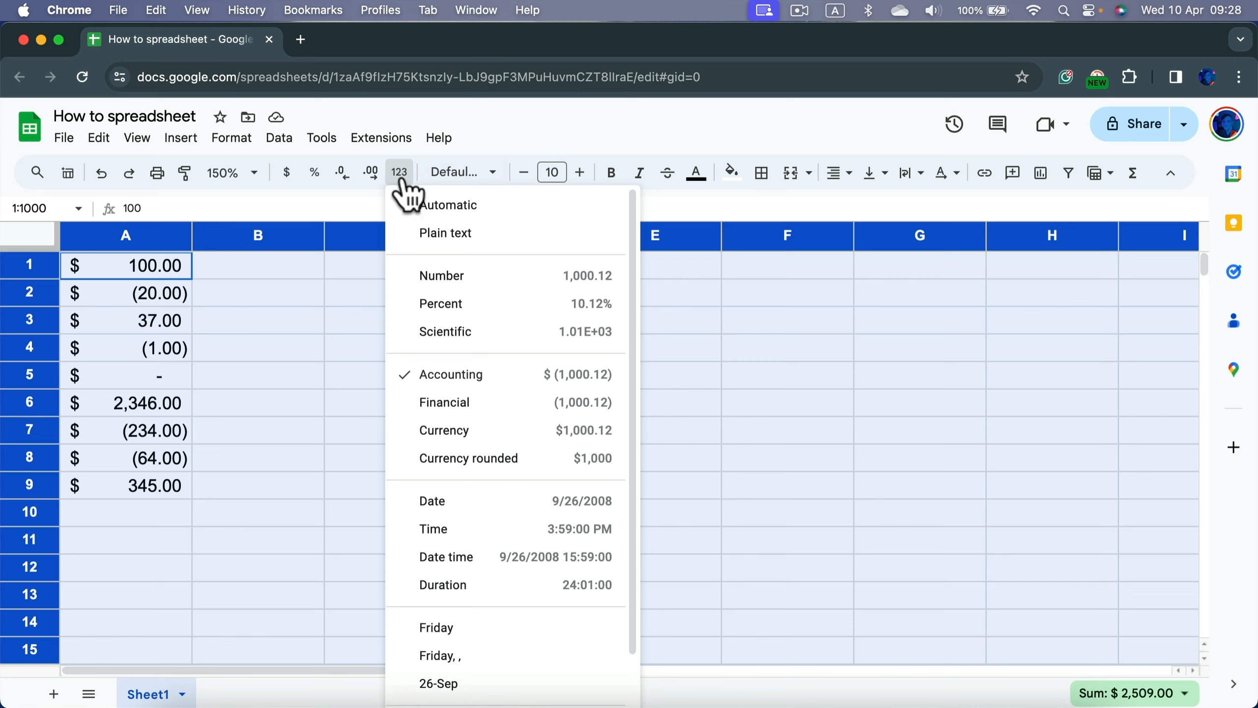
left_click(461, 404)
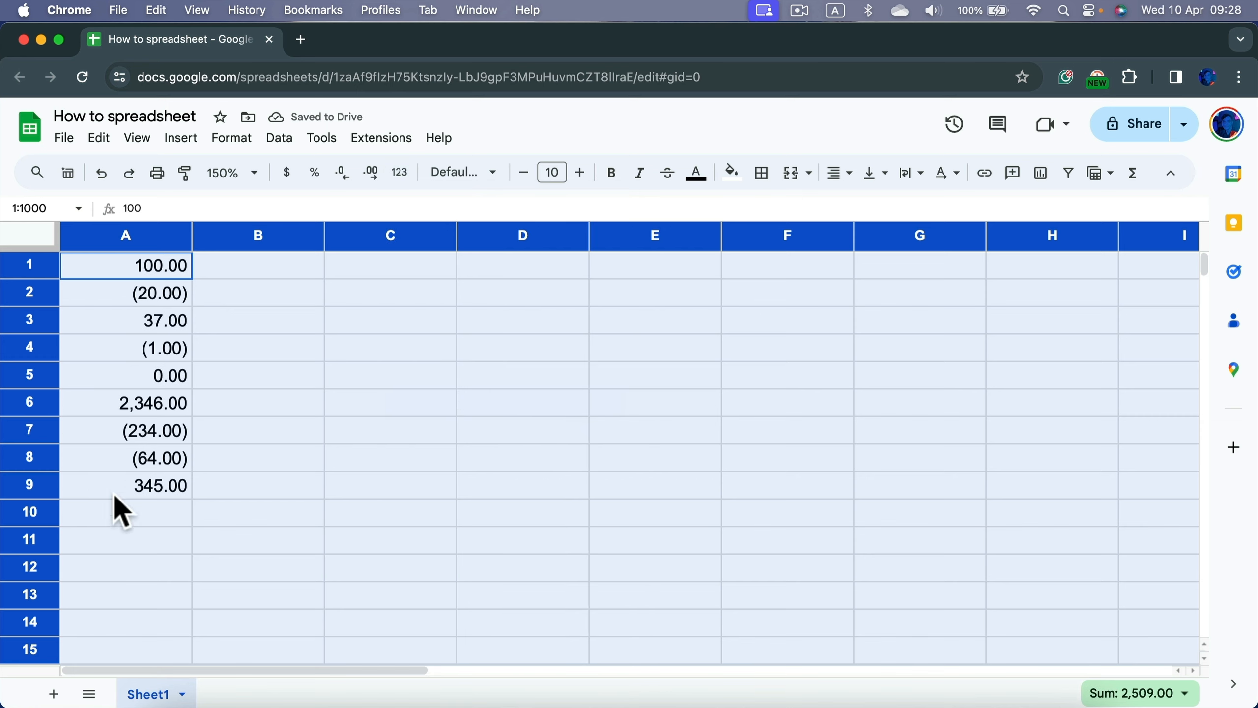
left_click(141, 374)
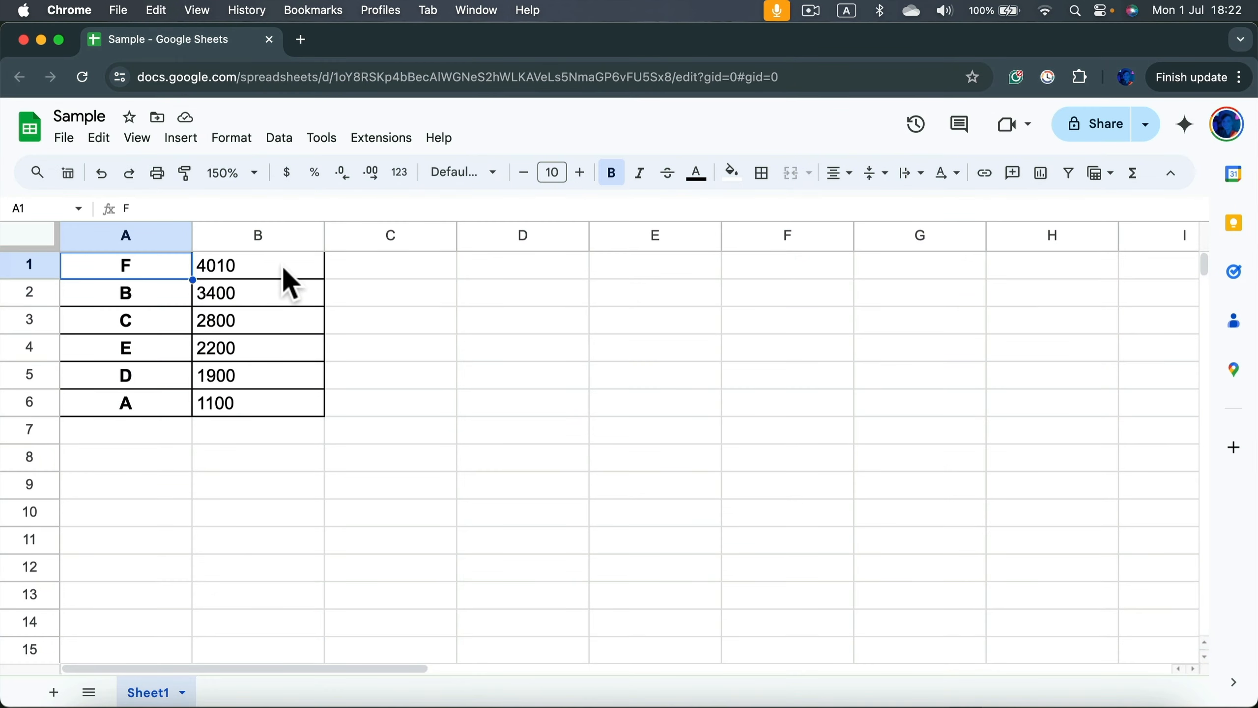
Step: Apply blue borders in the thick solid line style to all cells of the range D2:G9 in the "Sample" file
left_click(470, 292)
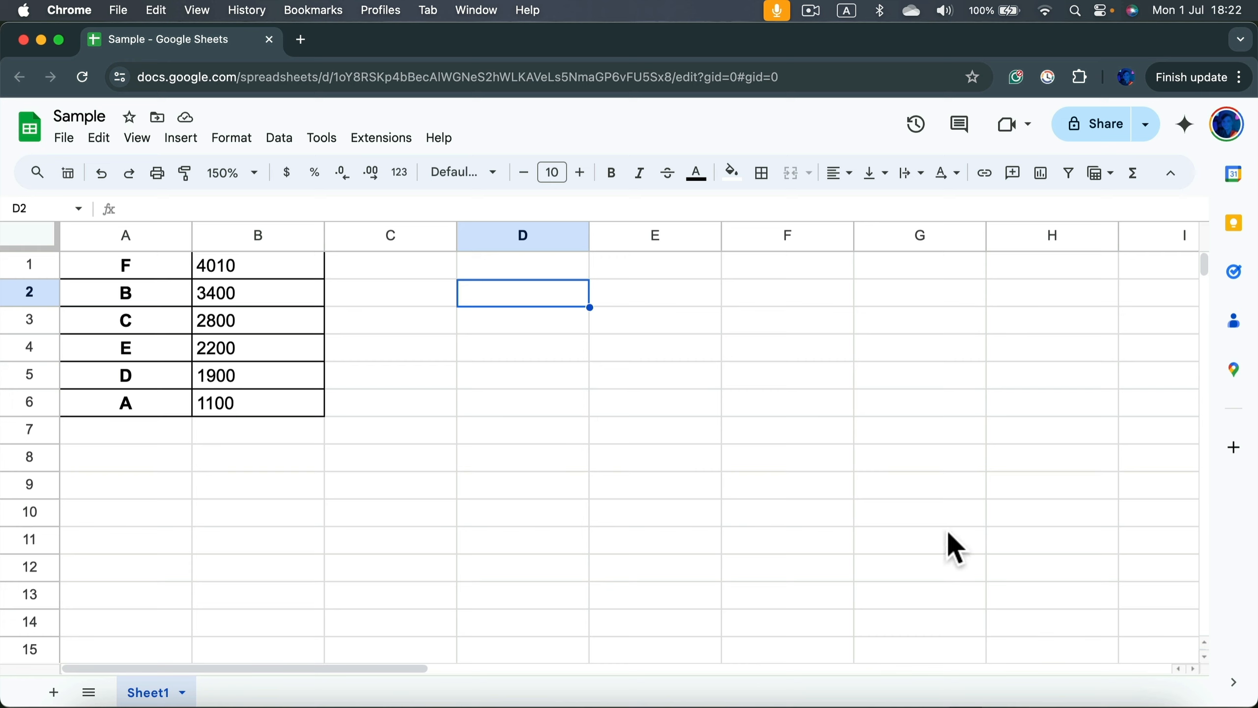
left_click_drag(143, 263, 258, 410)
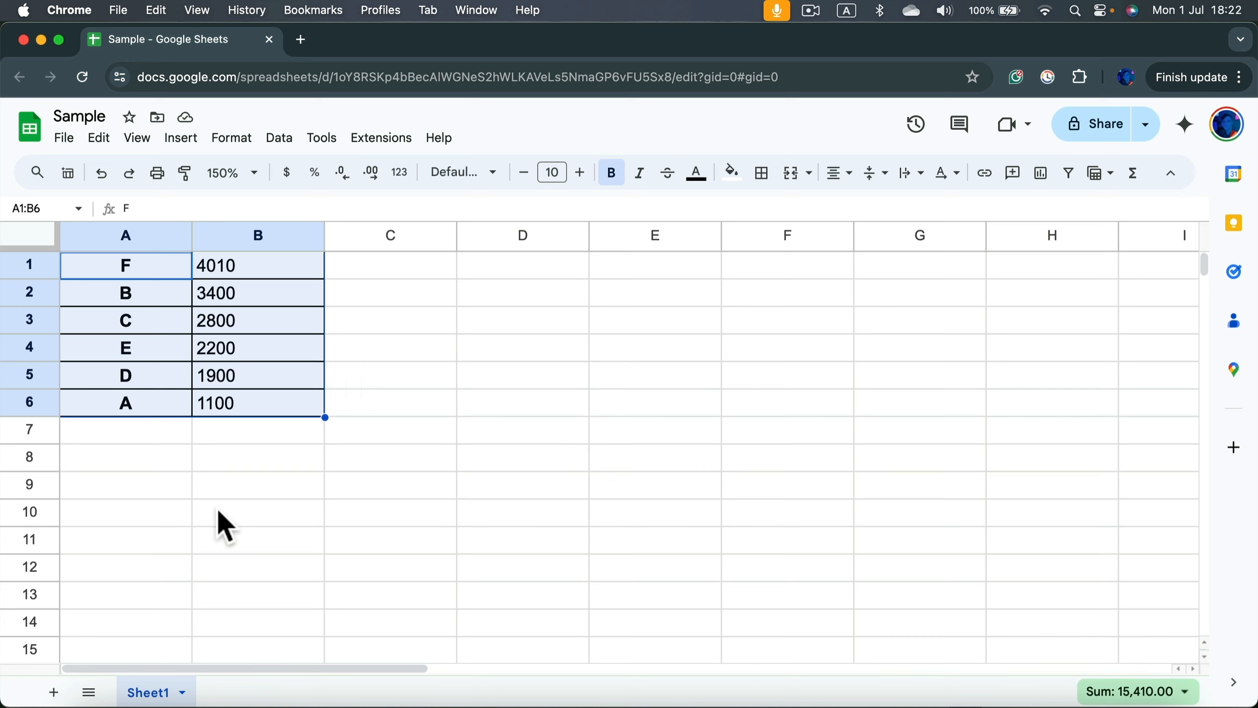
left_click(536, 300)
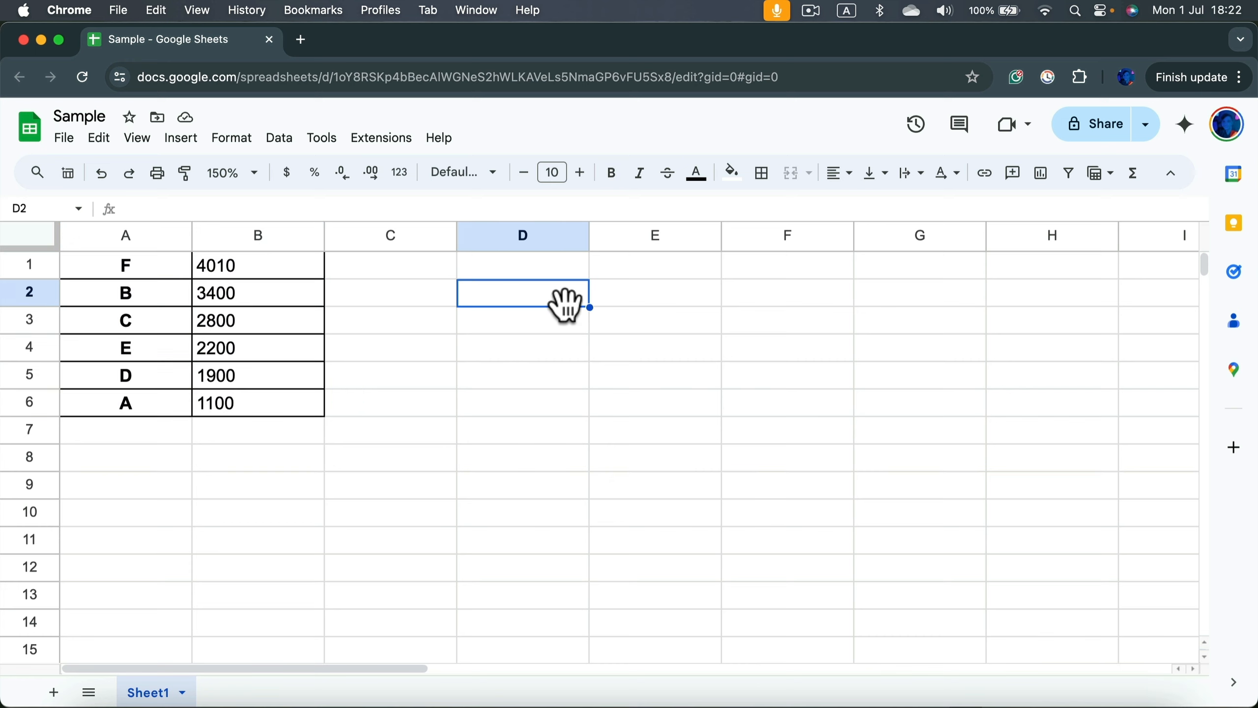
left_click_drag(565, 302, 890, 488)
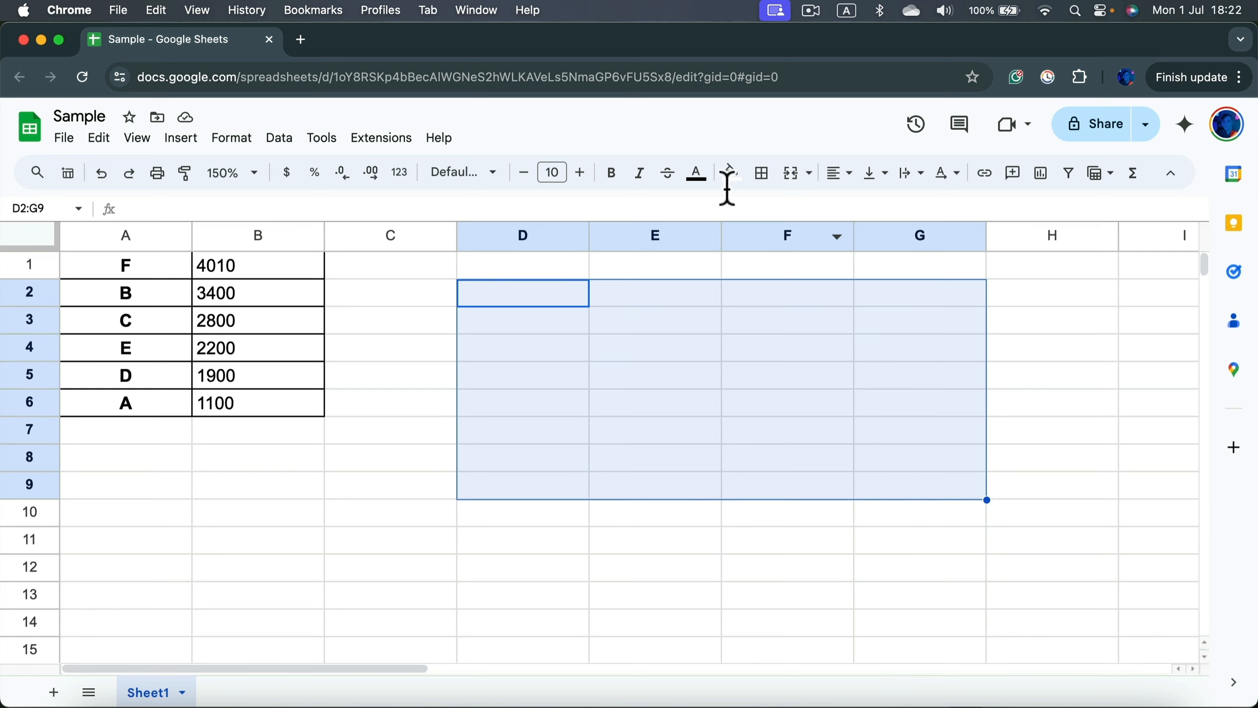
left_click(761, 174)
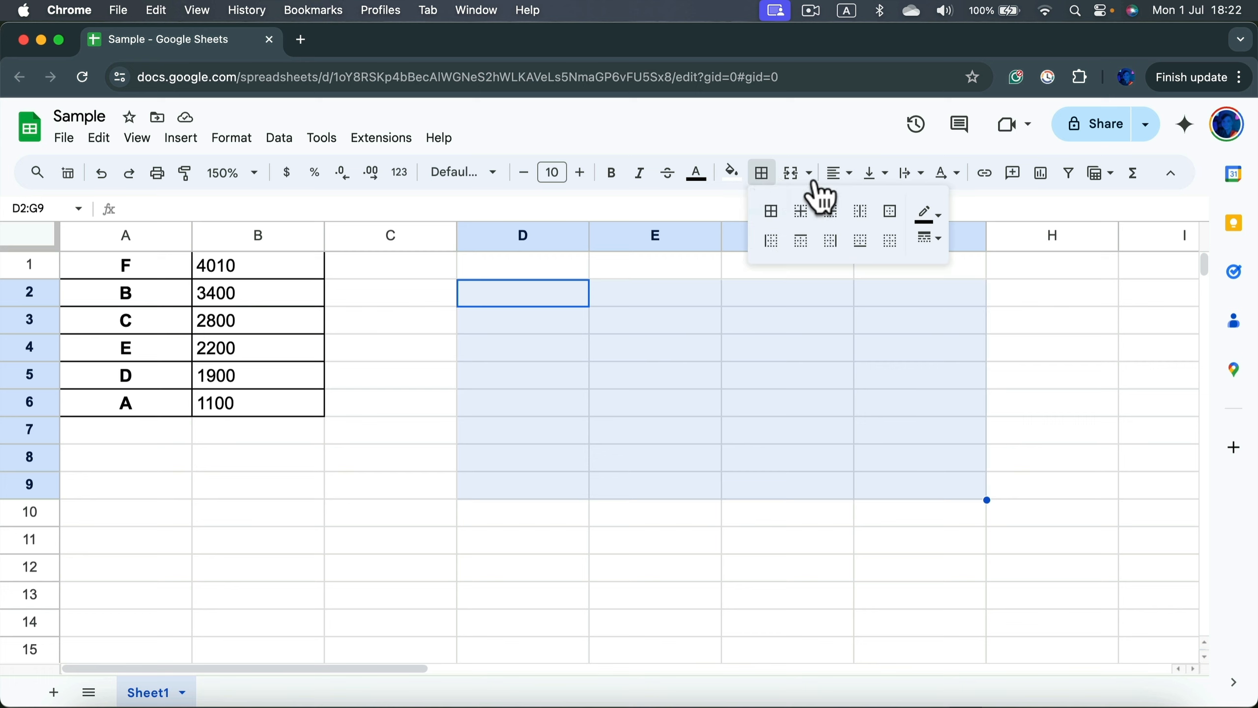
left_click(928, 214)
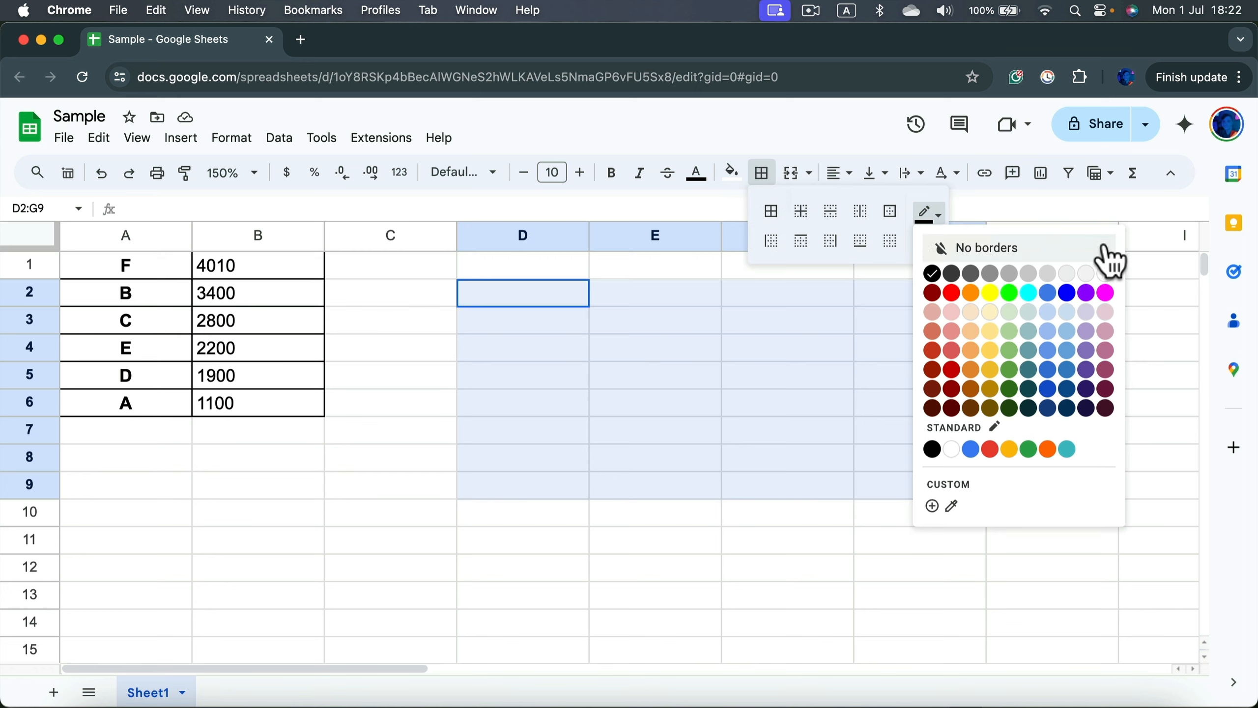
left_click(1068, 293)
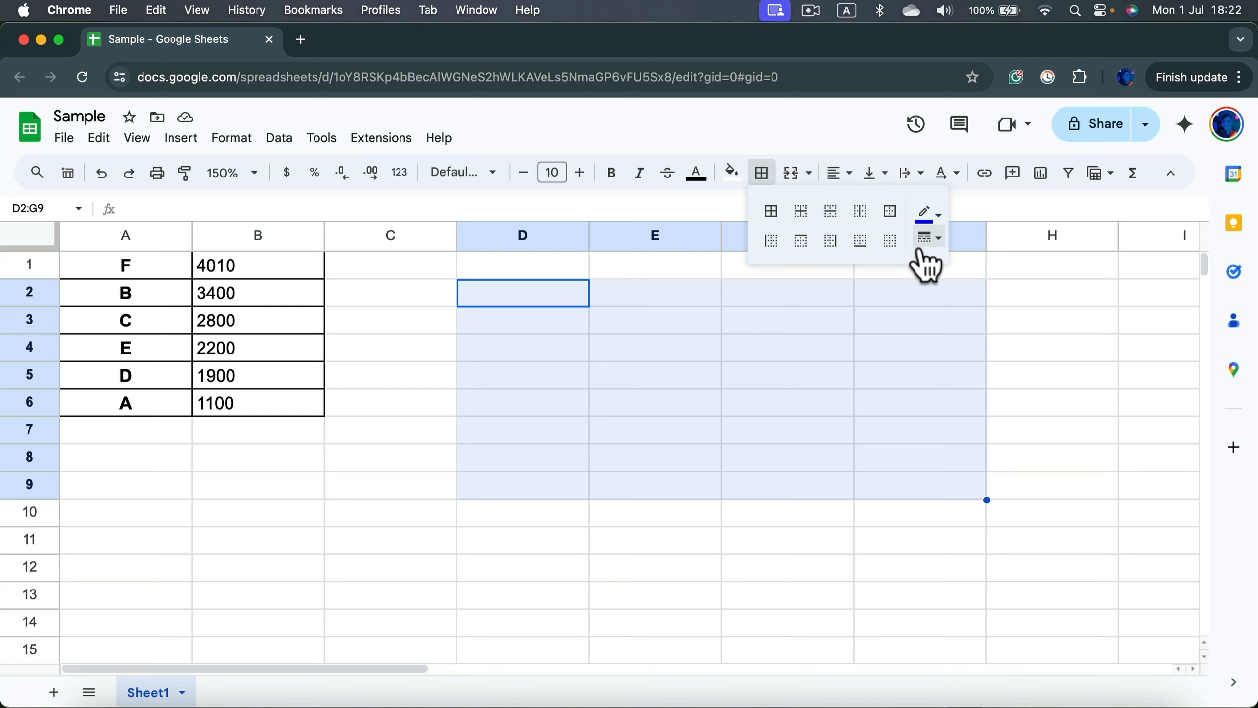
left_click(931, 239)
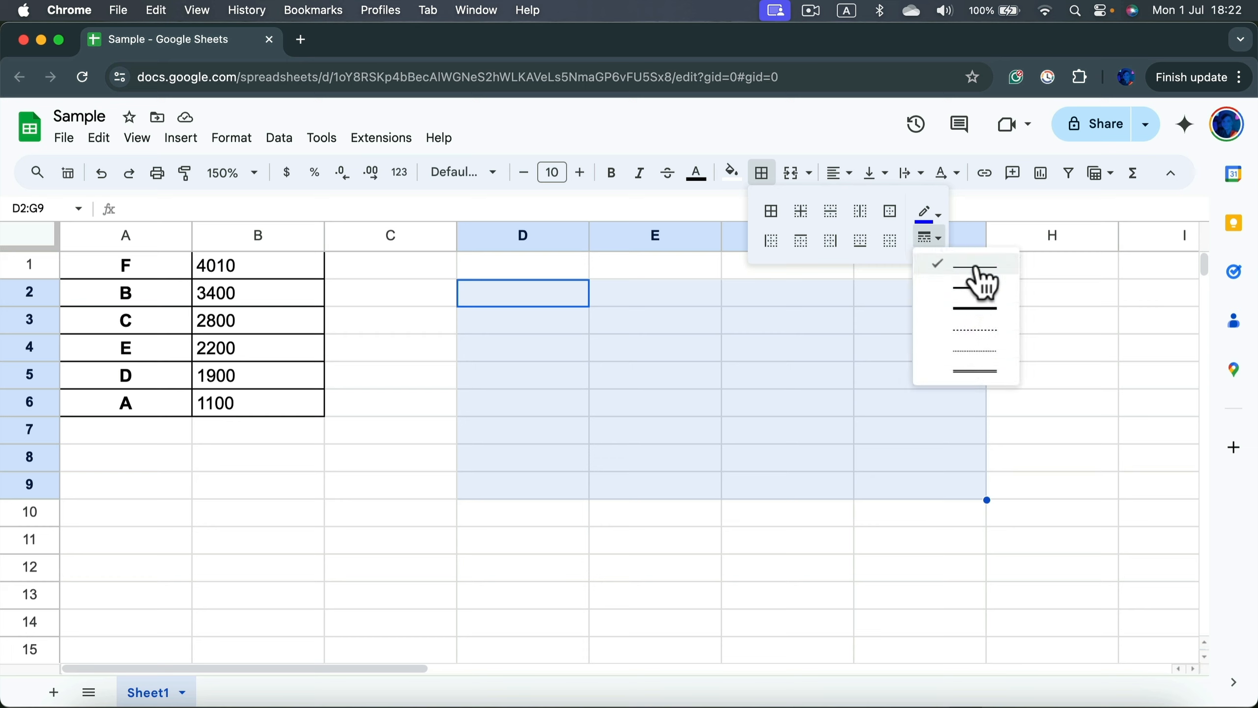
left_click(979, 311)
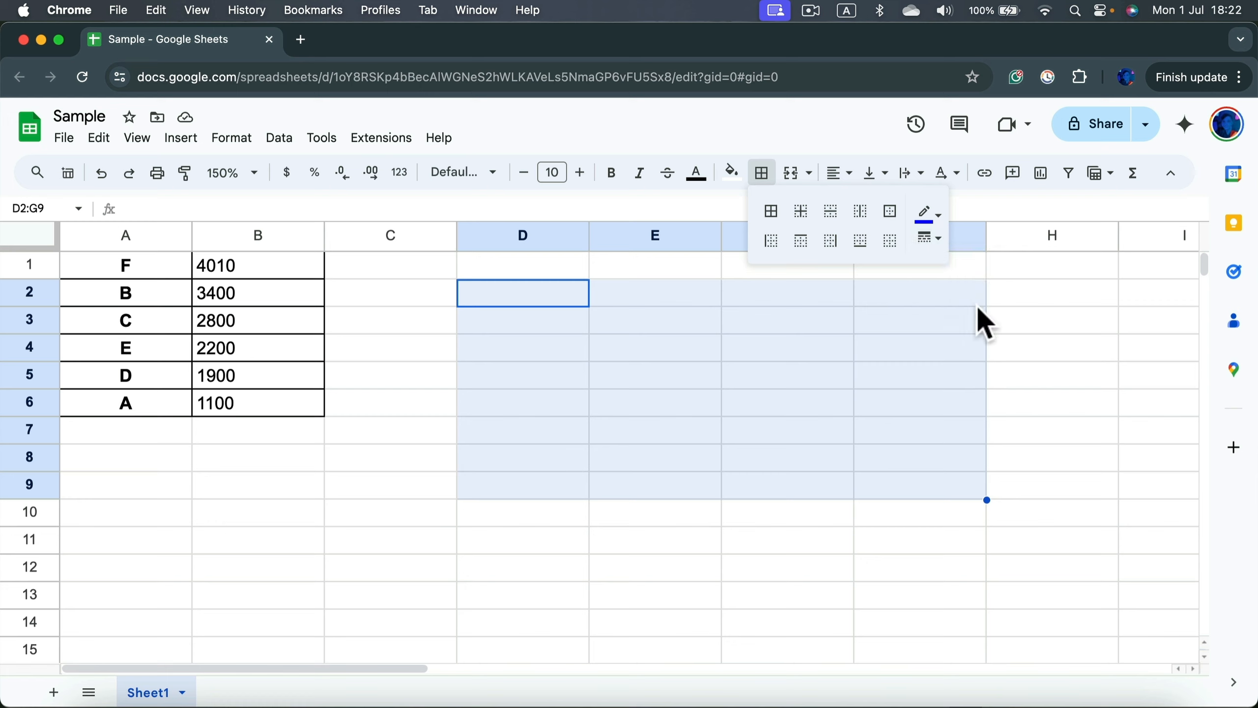
left_click(771, 213)
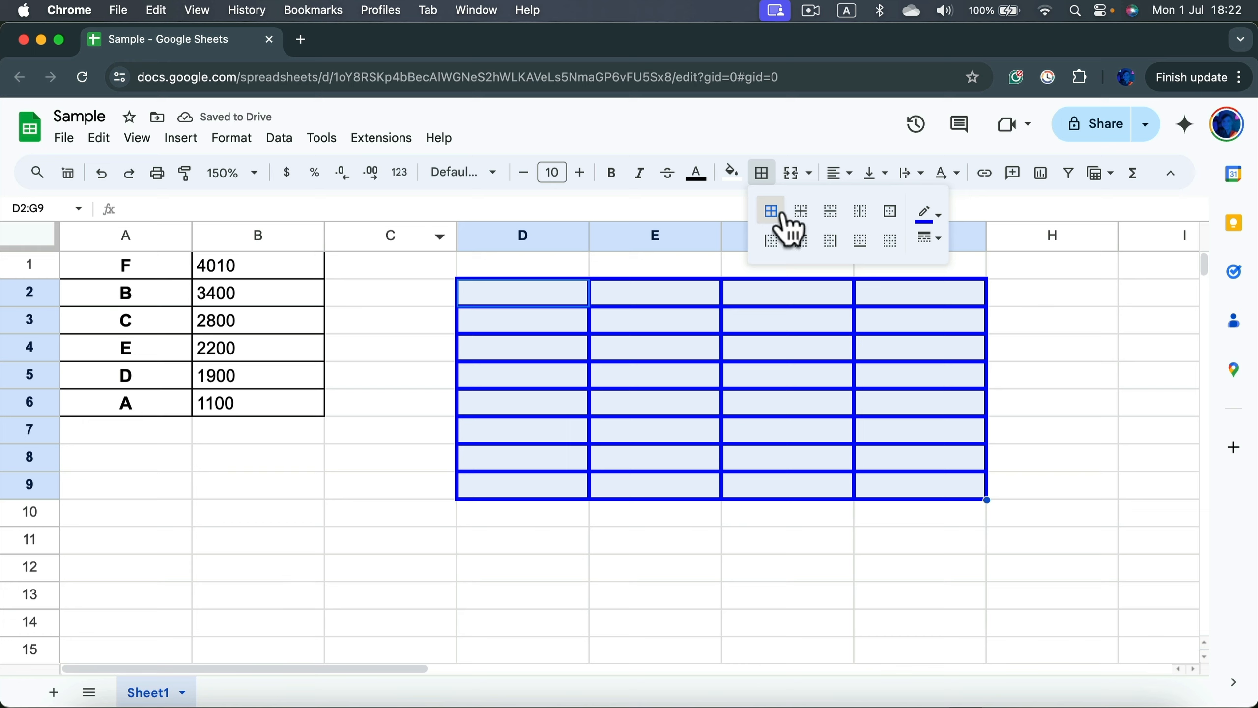
Step: Clear the borders of D2:G9 and redraw all of them with the thin solid line style
left_click(890, 240)
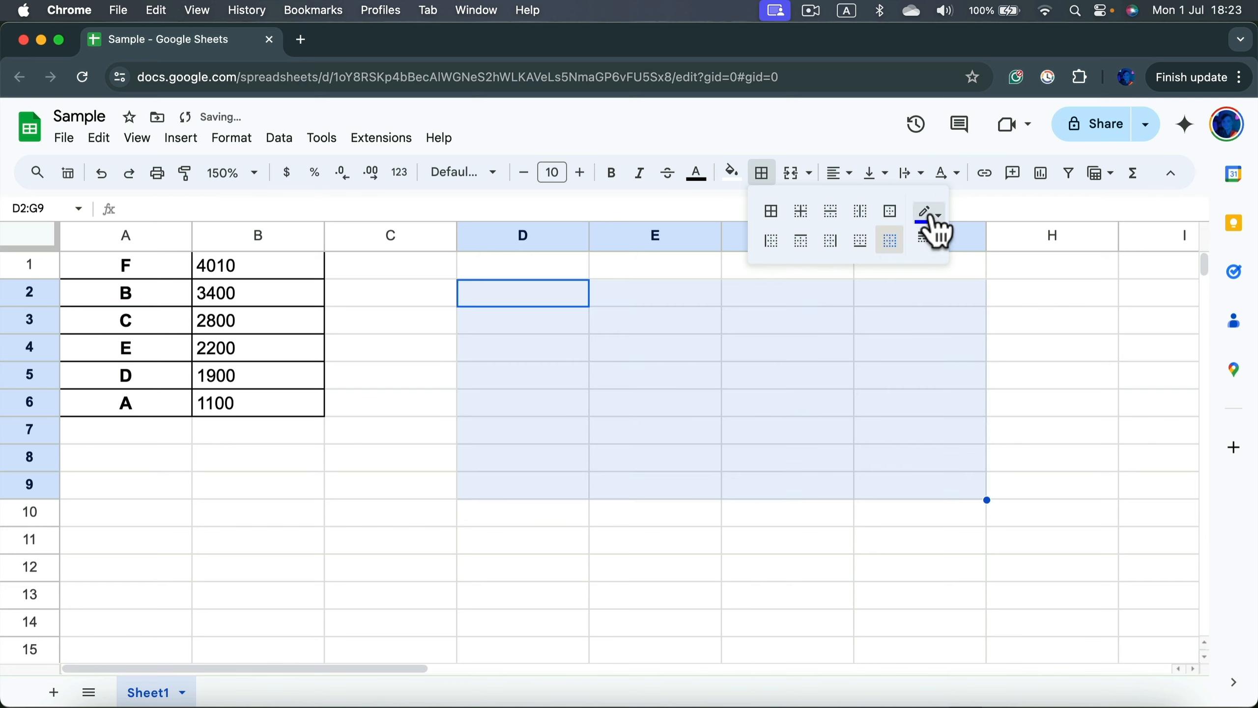
left_click(932, 238)
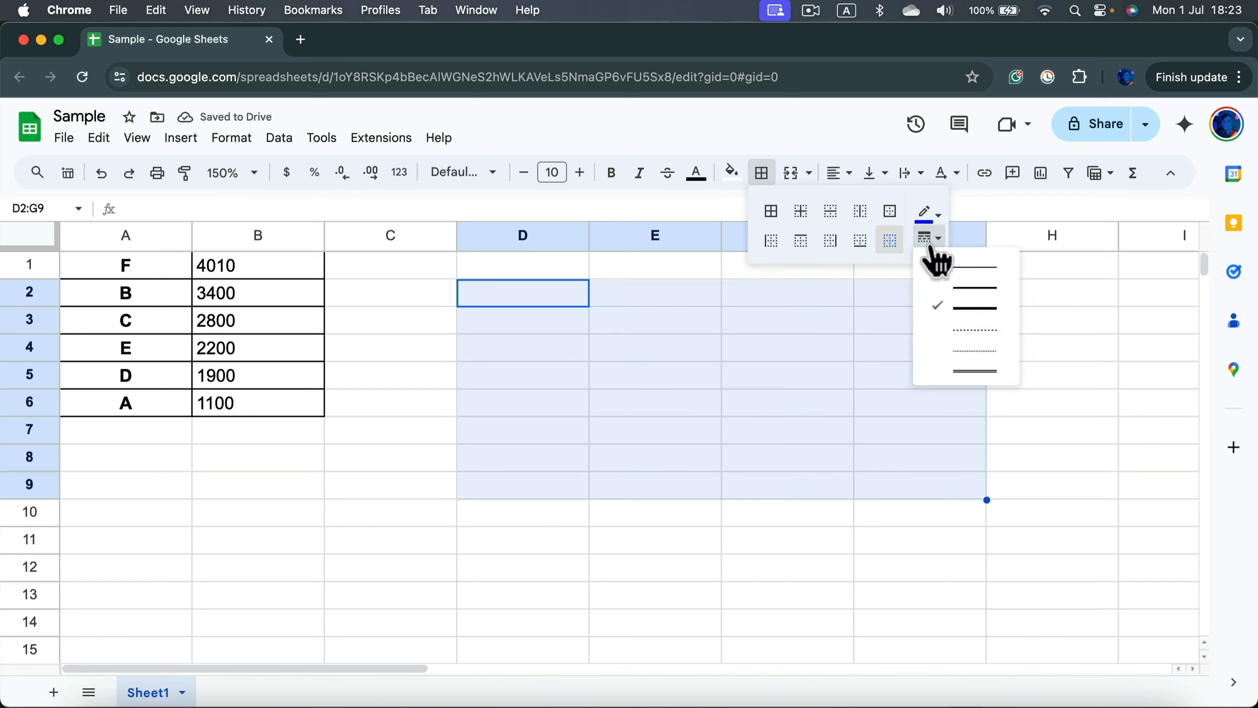
left_click(941, 268)
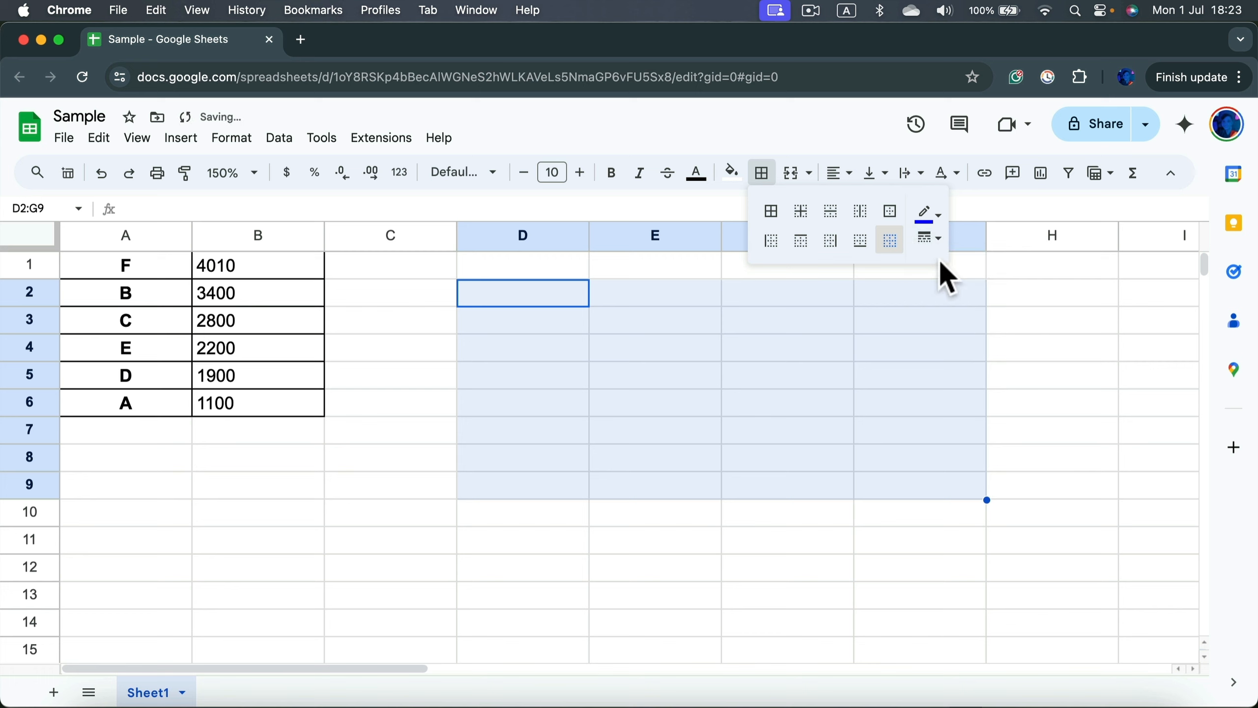
left_click(771, 211)
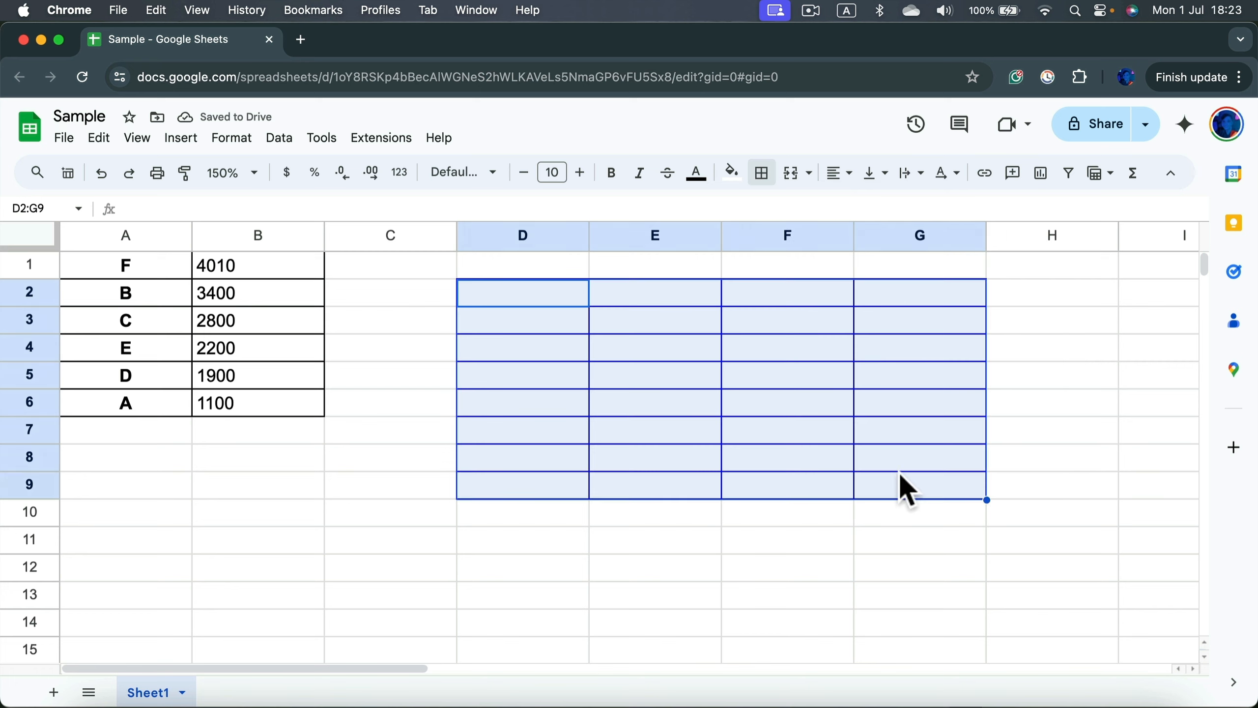
Step: Add a thick solid outer border around the range D2:G9
left_click(762, 174)
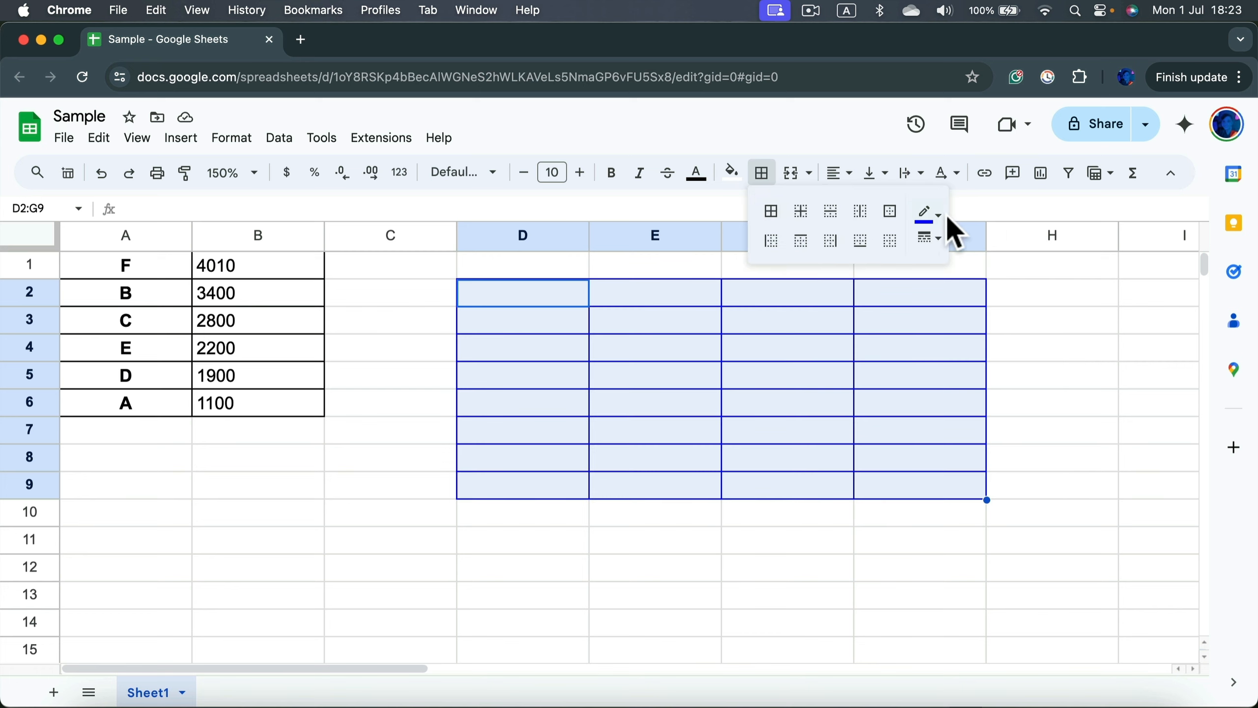
left_click(935, 239)
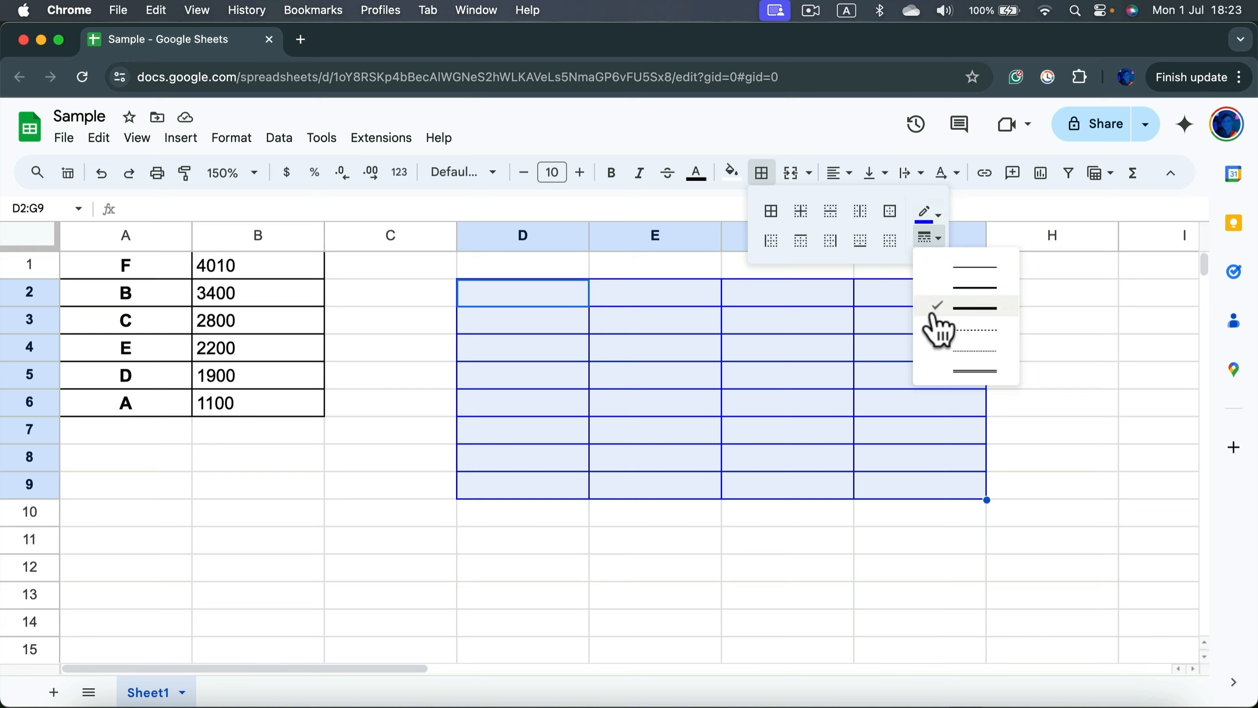
left_click(971, 307)
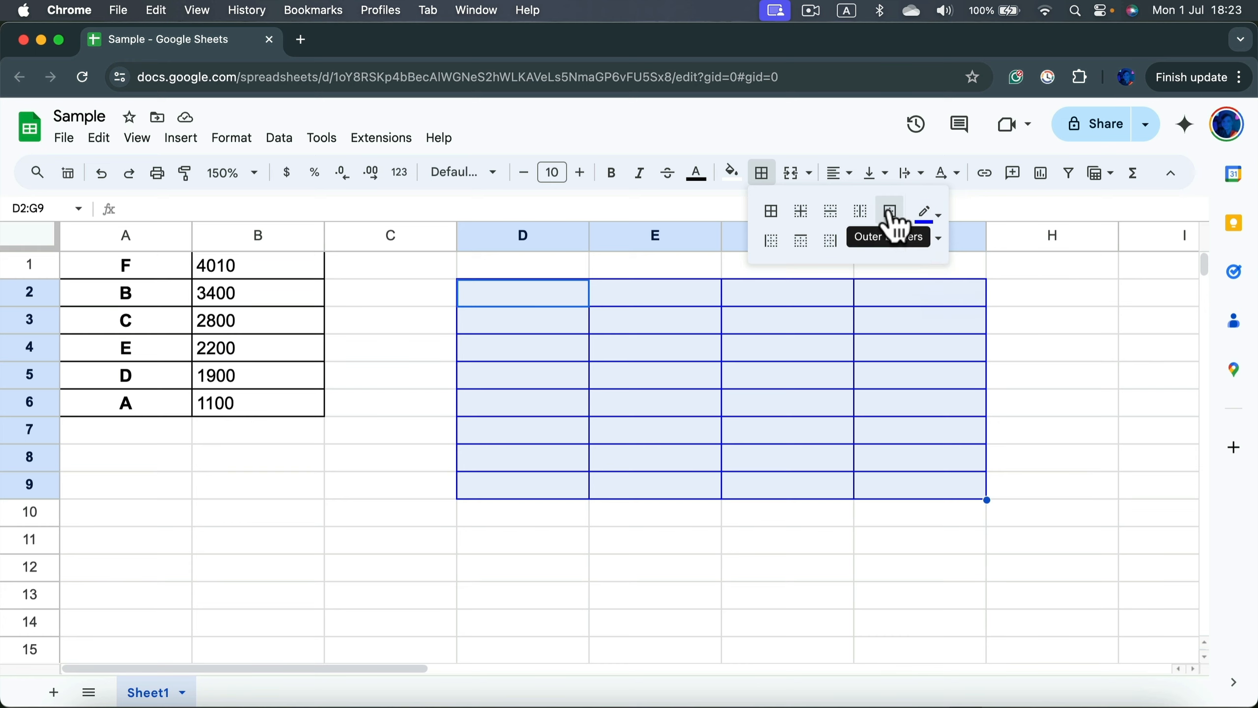
left_click(891, 213)
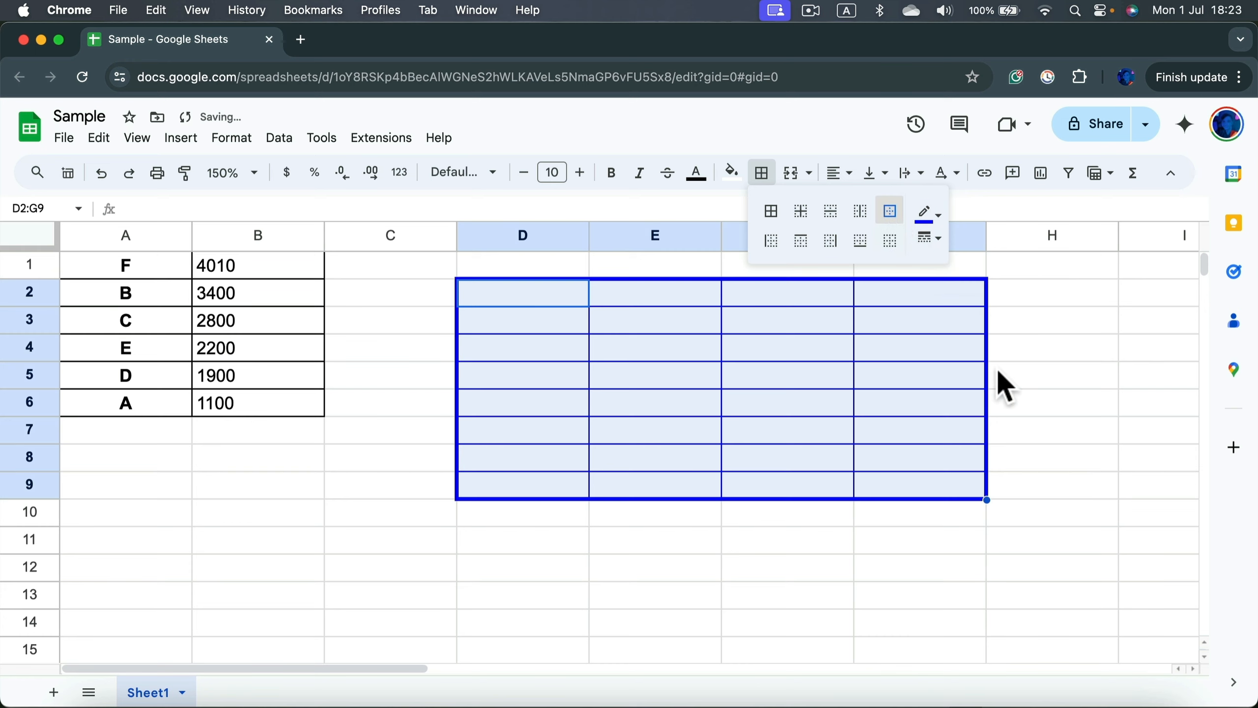
left_click(890, 408)
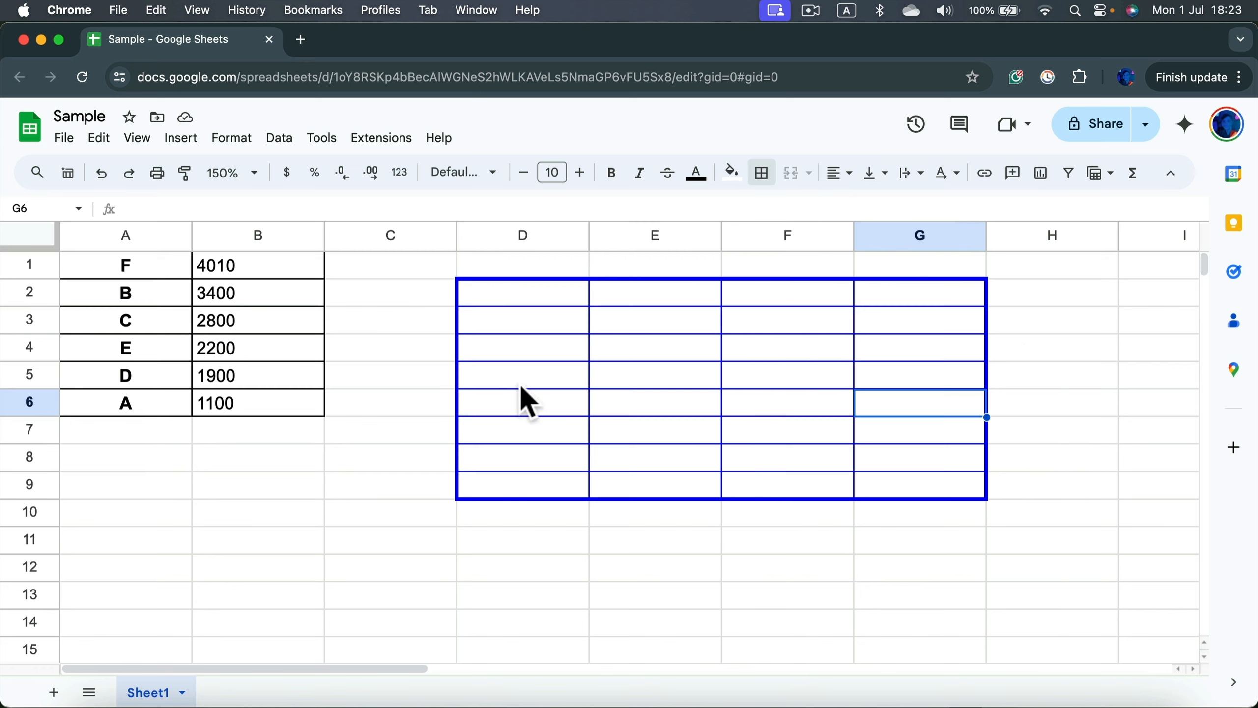
Step: Add a thick blue bottom border to the cells D11:G11
left_click(529, 541)
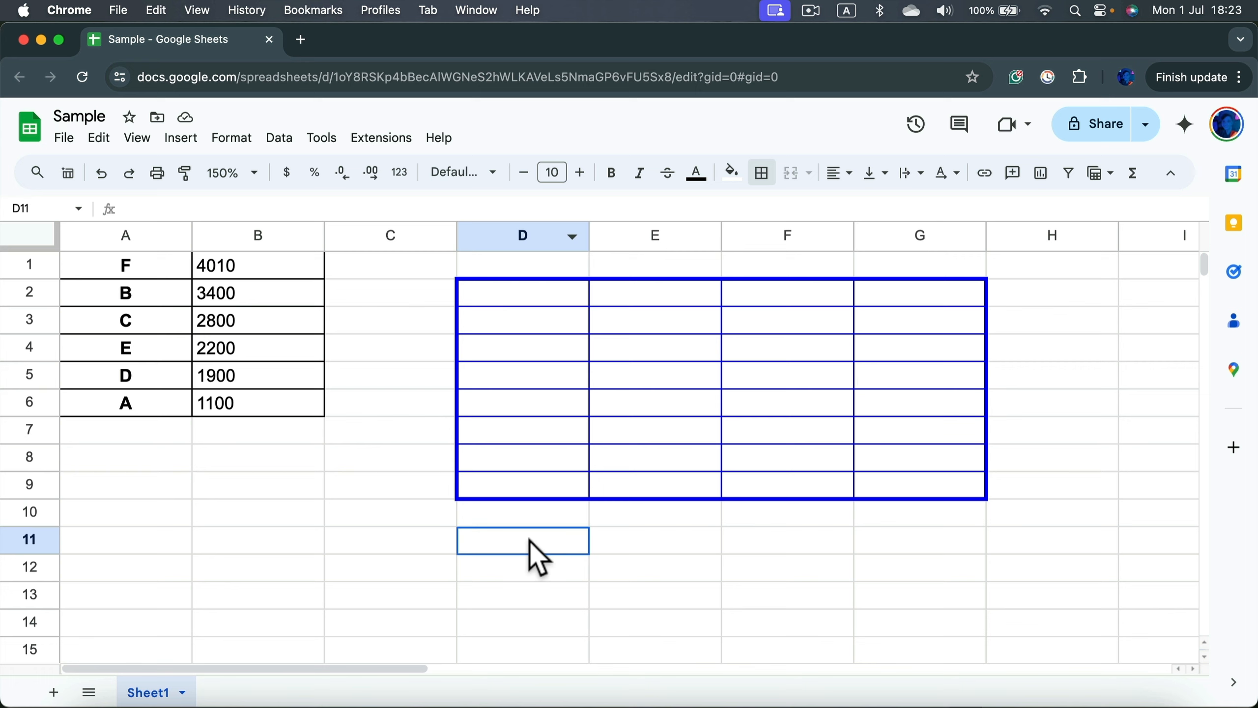
left_click_drag(530, 541, 956, 542)
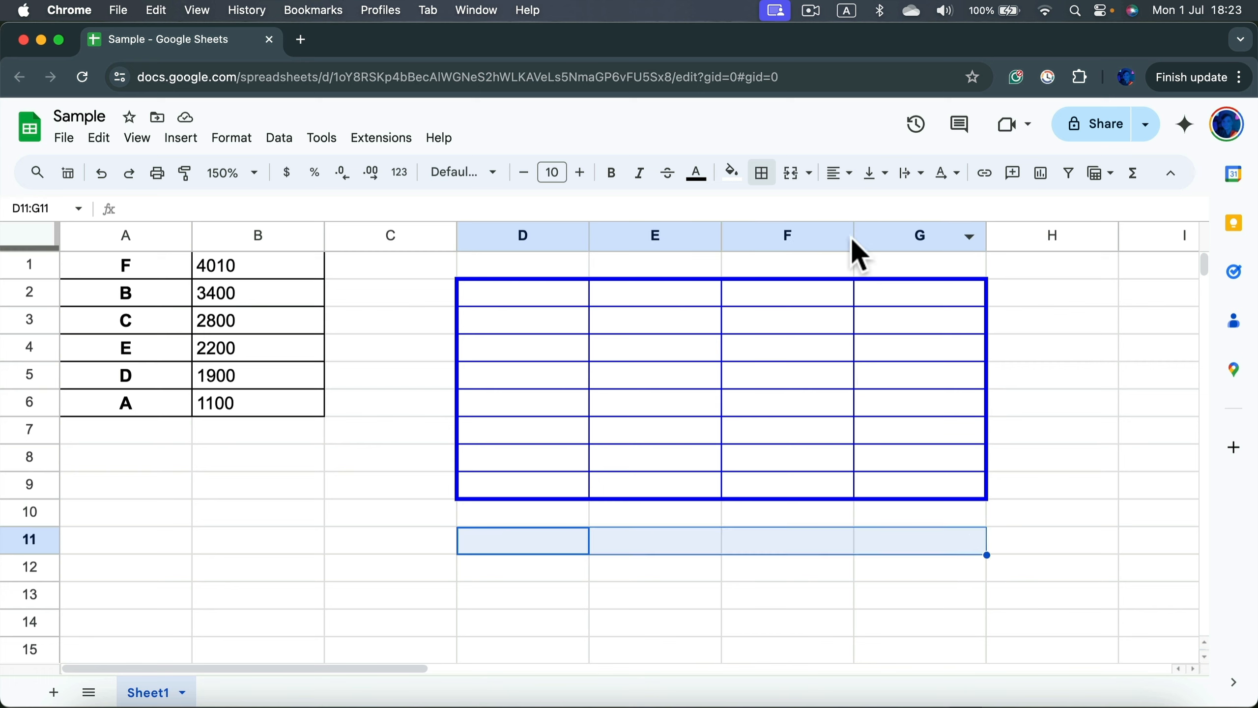
left_click(760, 176)
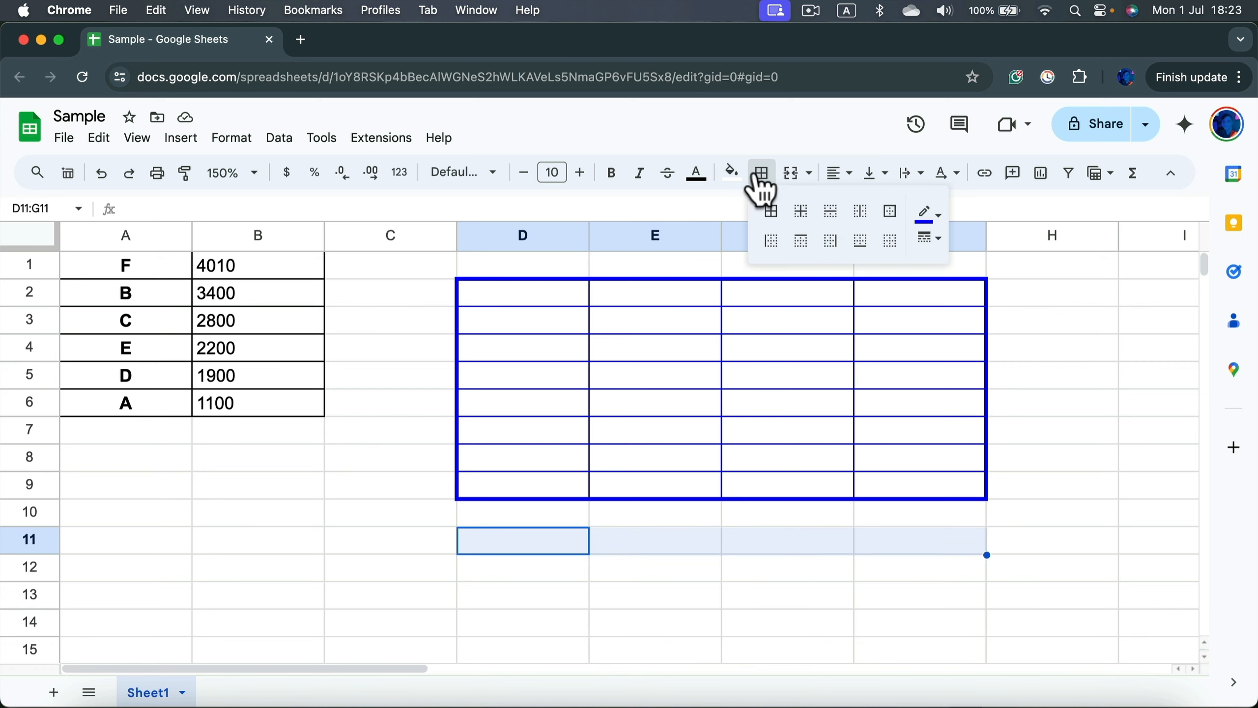
left_click(930, 239)
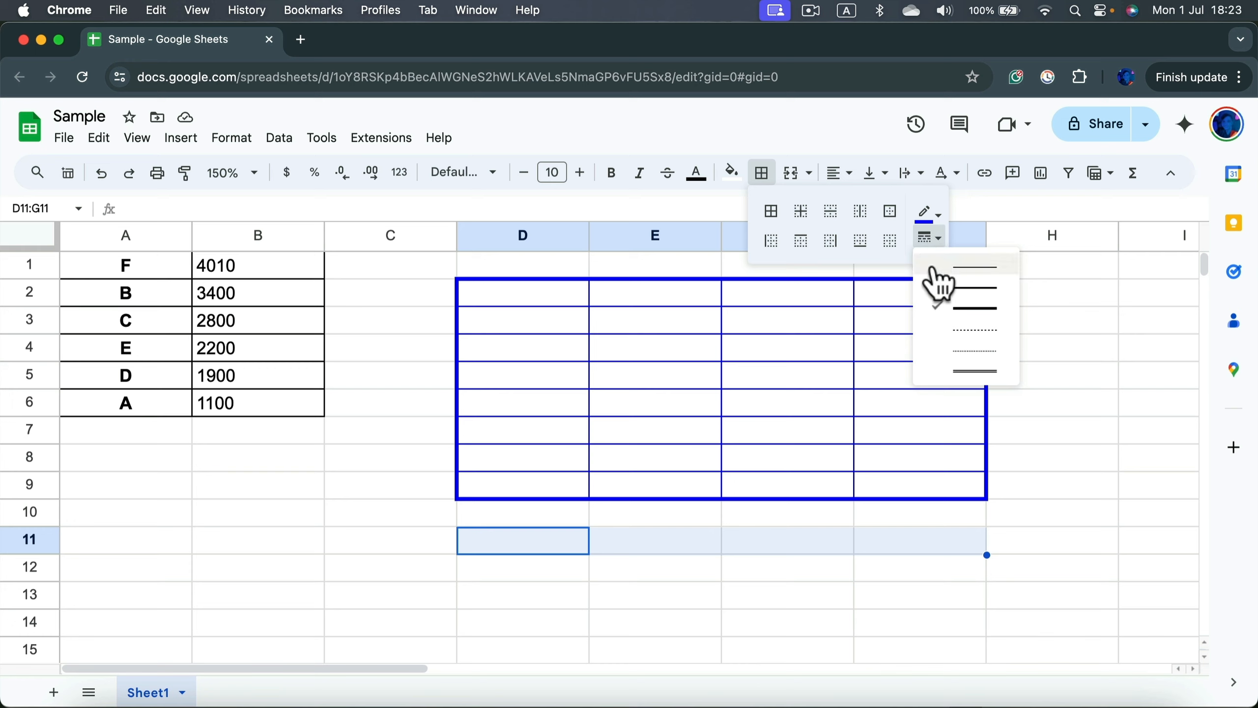
left_click(971, 312)
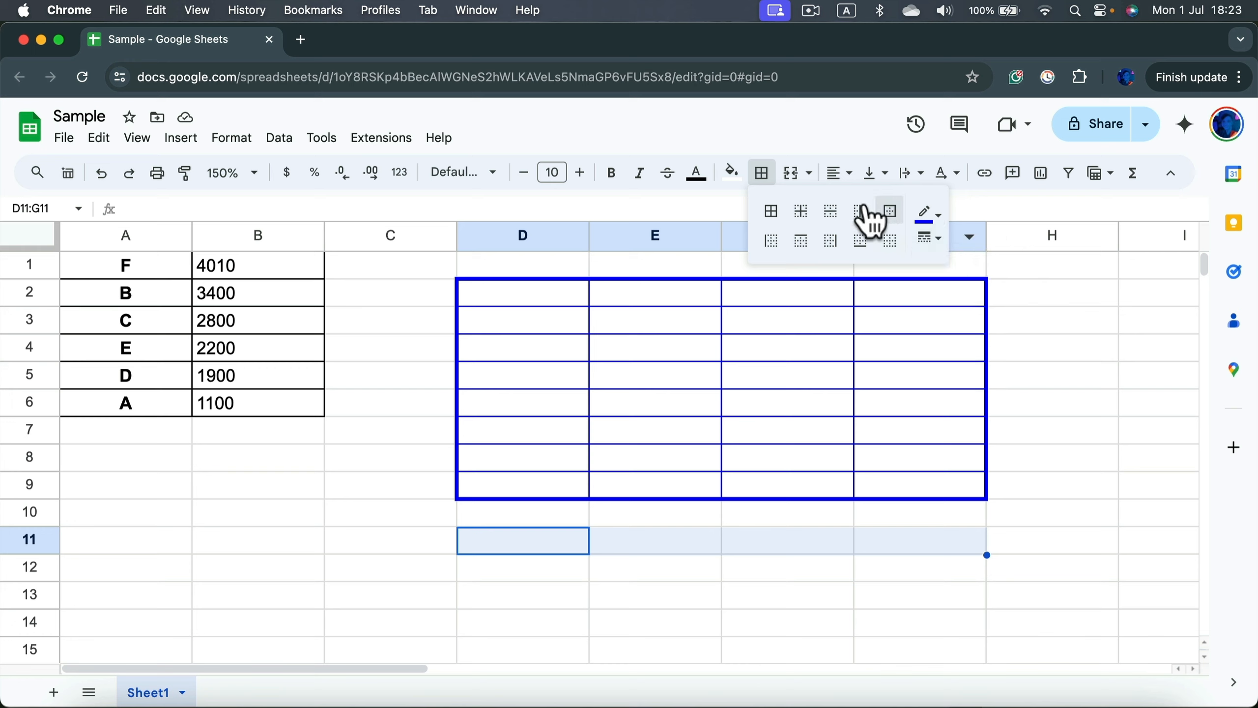
left_click(872, 245)
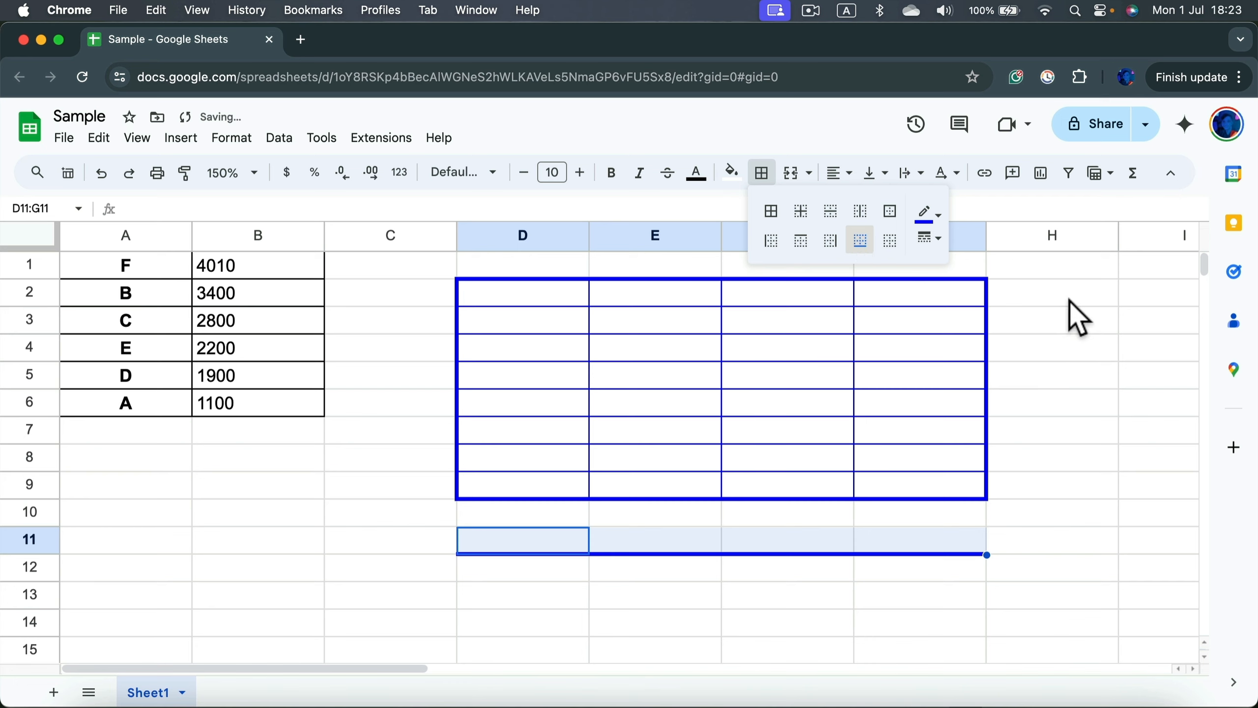
Step: Add a right border to the cells H2:H9 beside the bordered table
left_click_drag(1074, 300, 1077, 496)
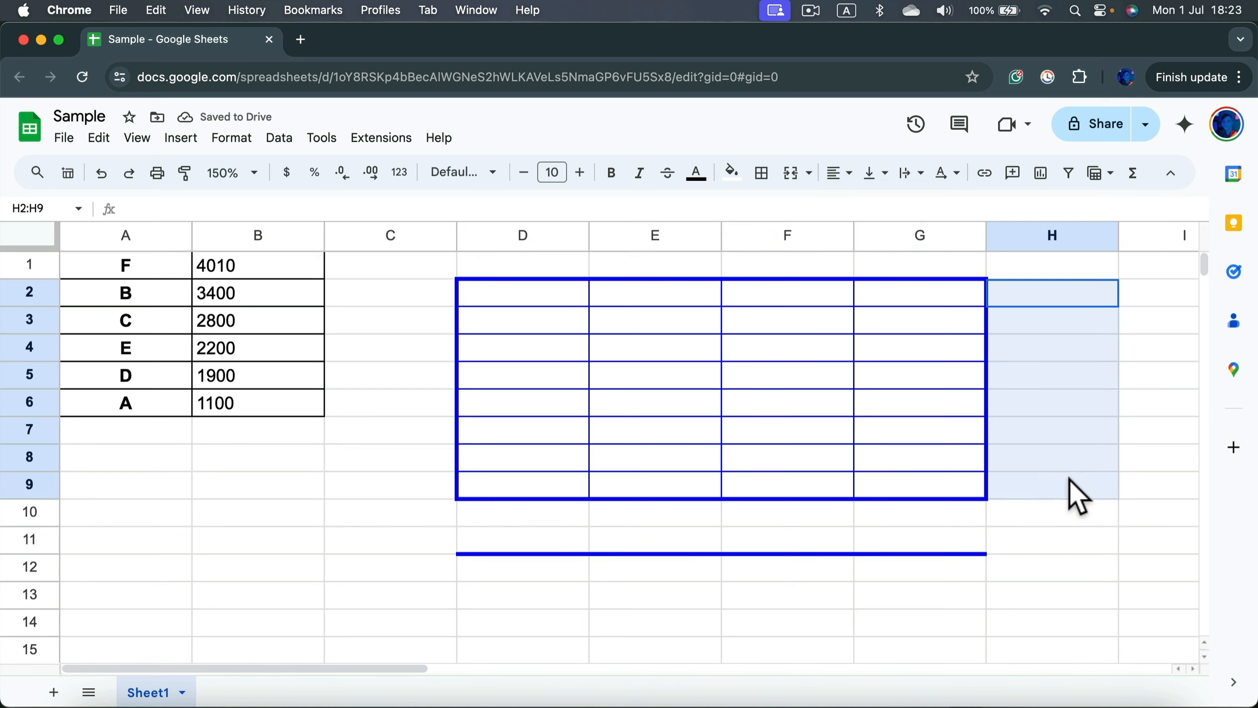
left_click(761, 173)
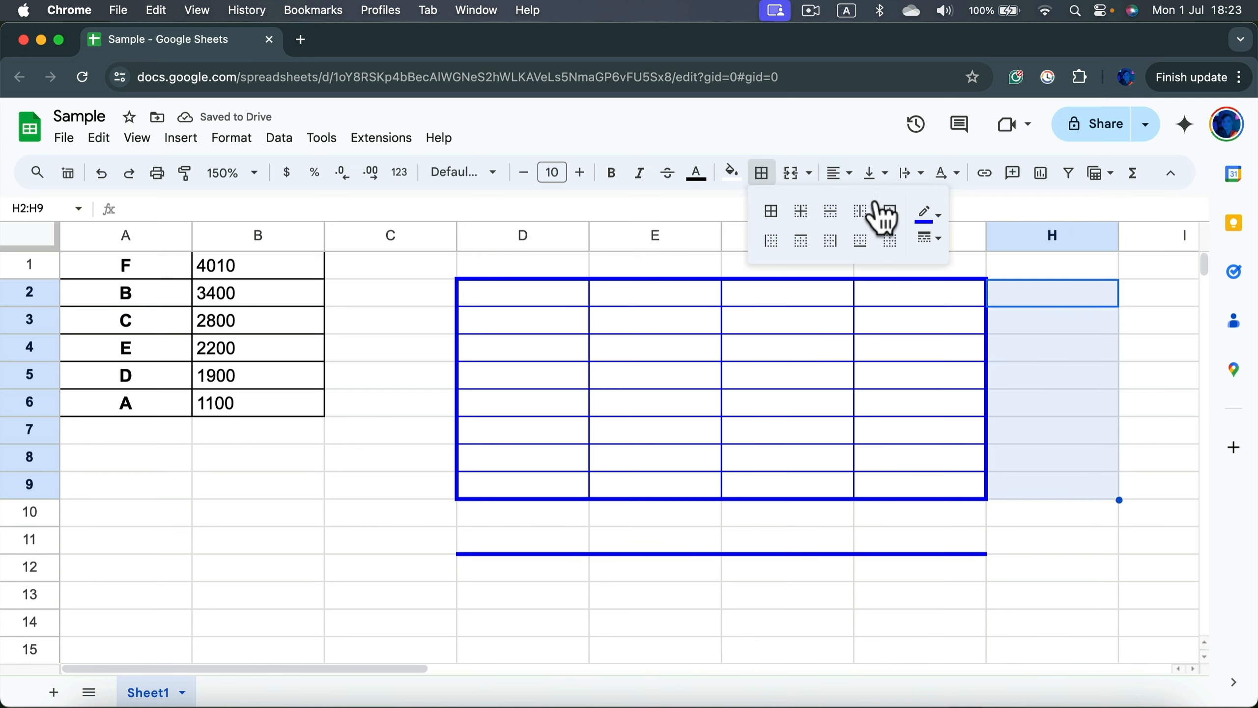
left_click(830, 242)
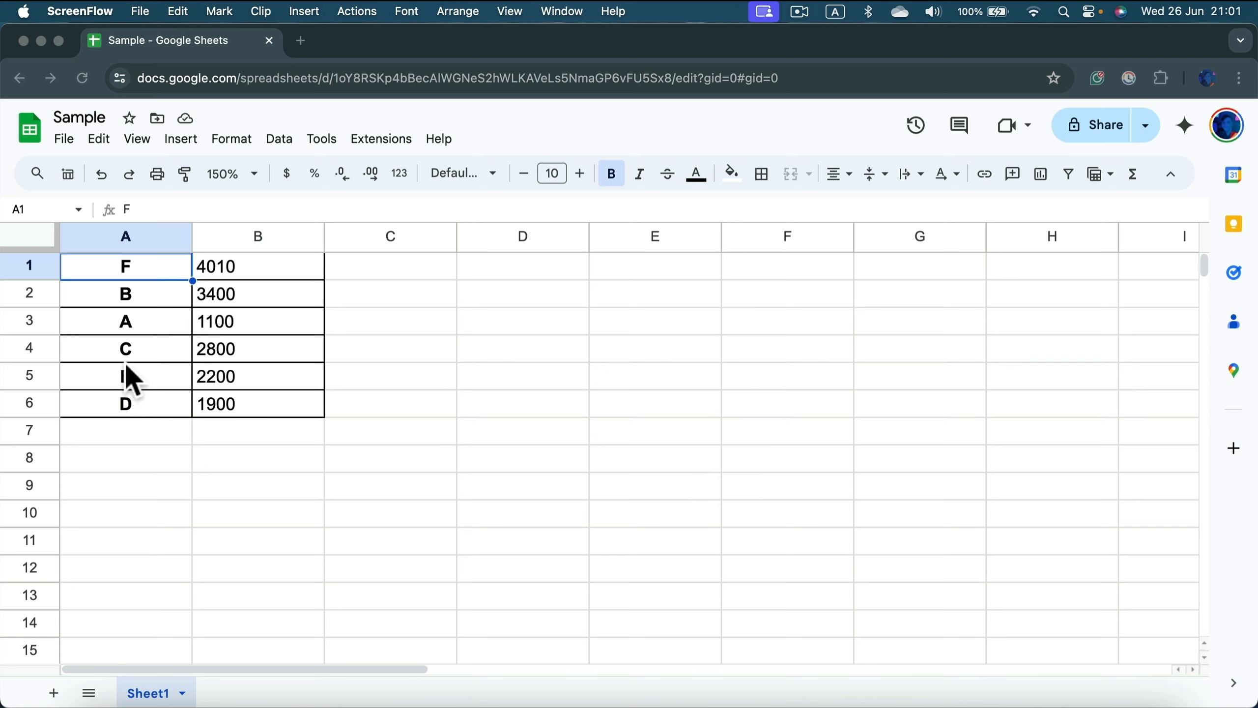
Step: Sort the sheet by column A, first A to Z and finally Z to A
left_click(125, 234)
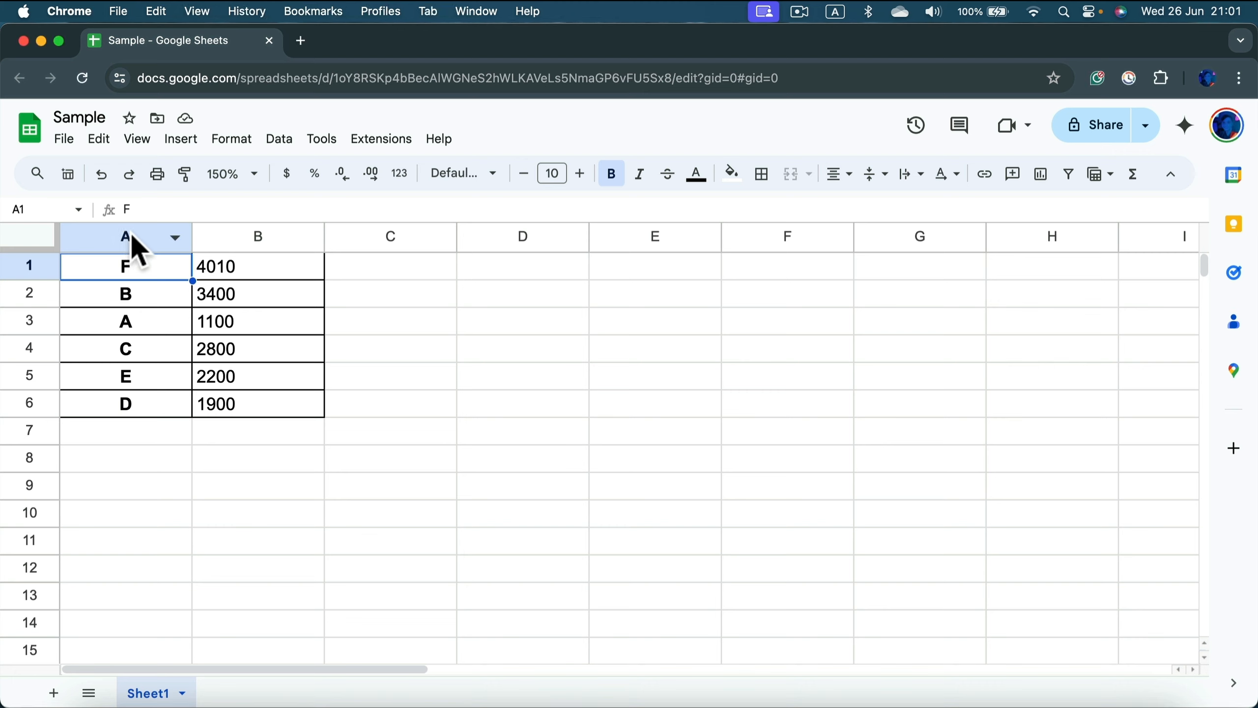
left_click(175, 237)
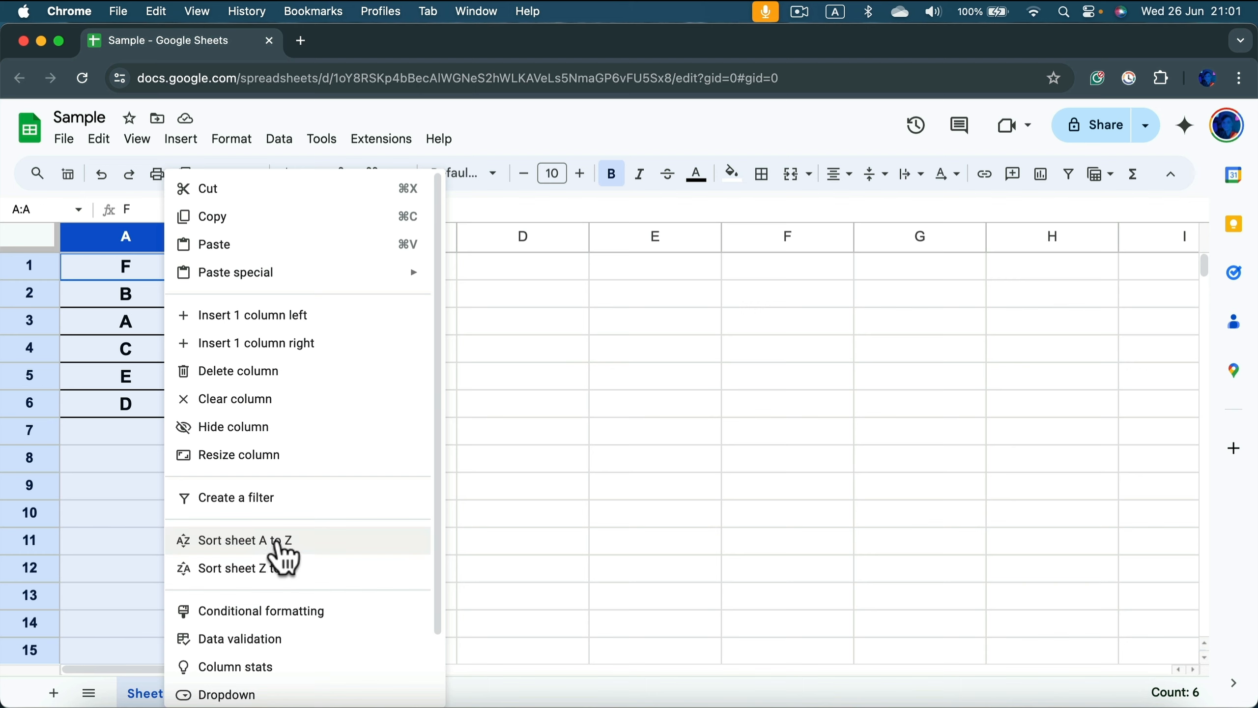
left_click(280, 545)
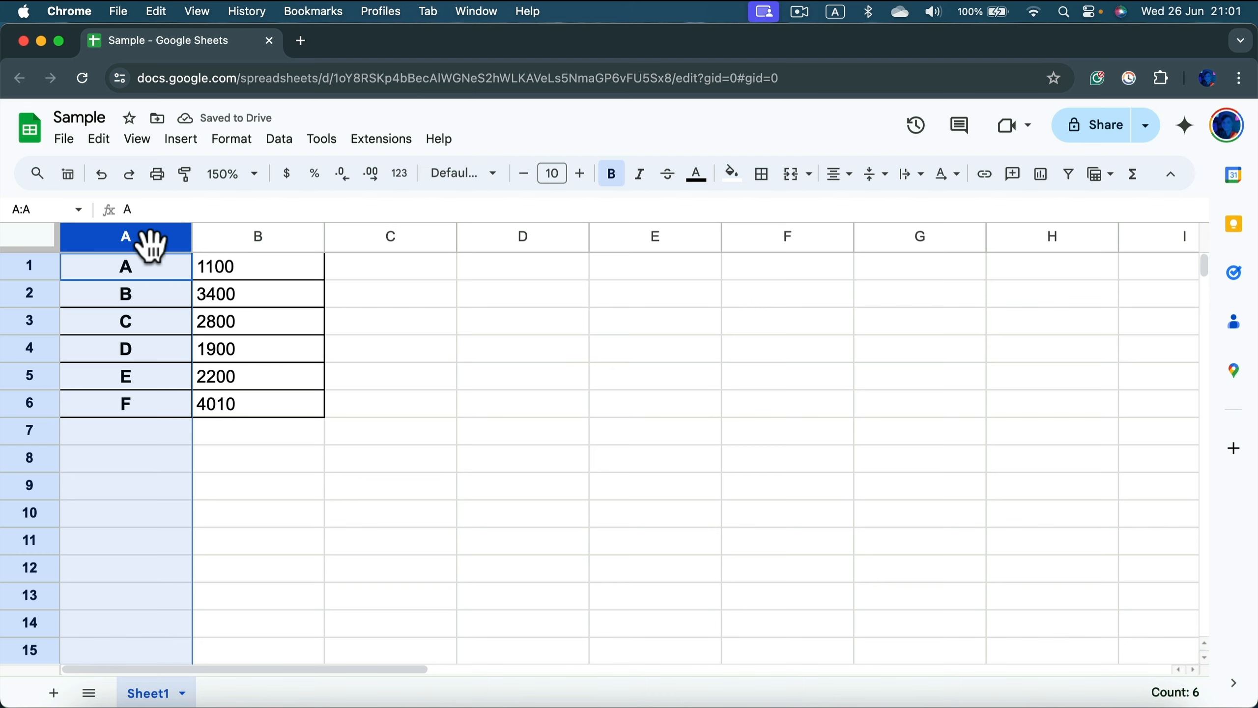
left_click(176, 239)
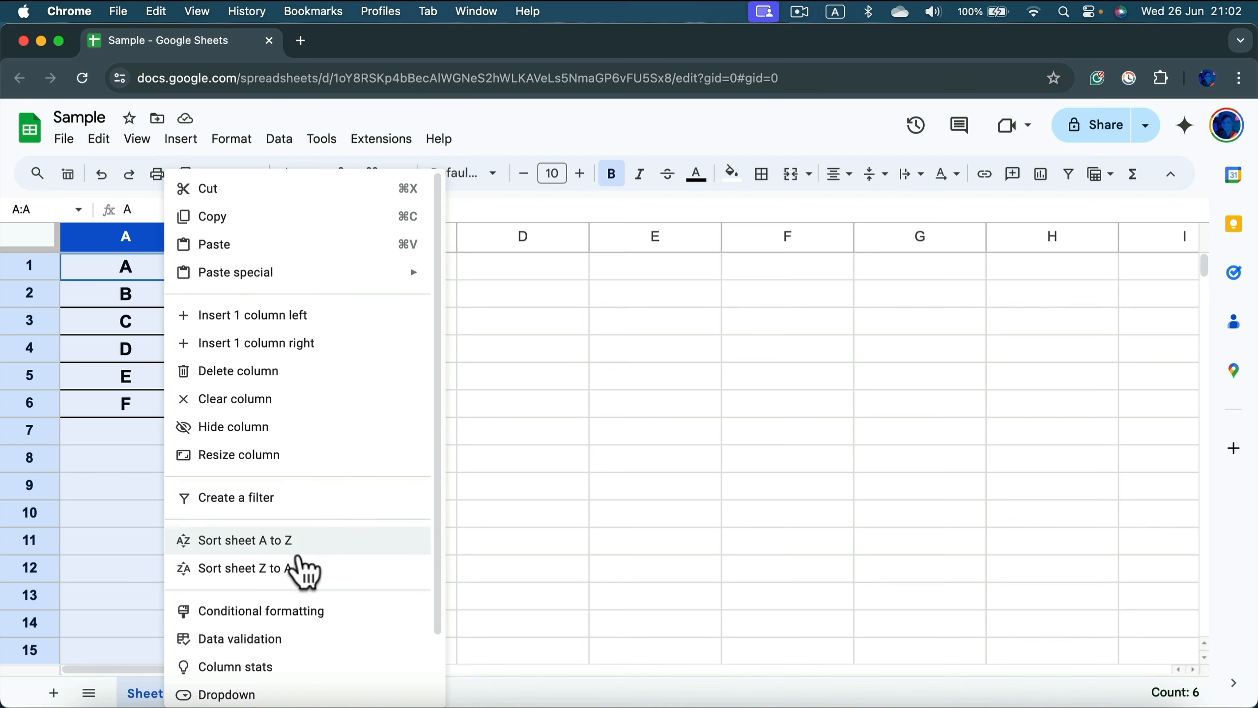
left_click(304, 570)
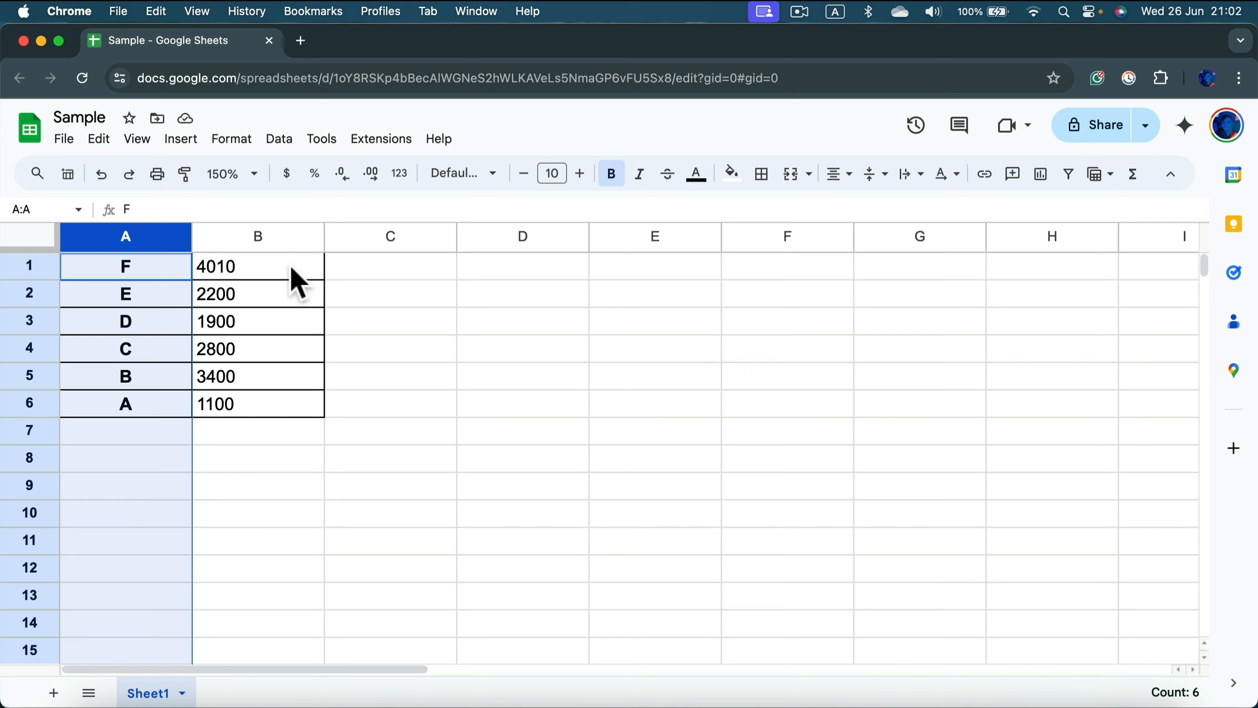
Step: Sort the sheet by column B, first in ascending order (A to Z) and finally in descending order (Z to A)
left_click(282, 238)
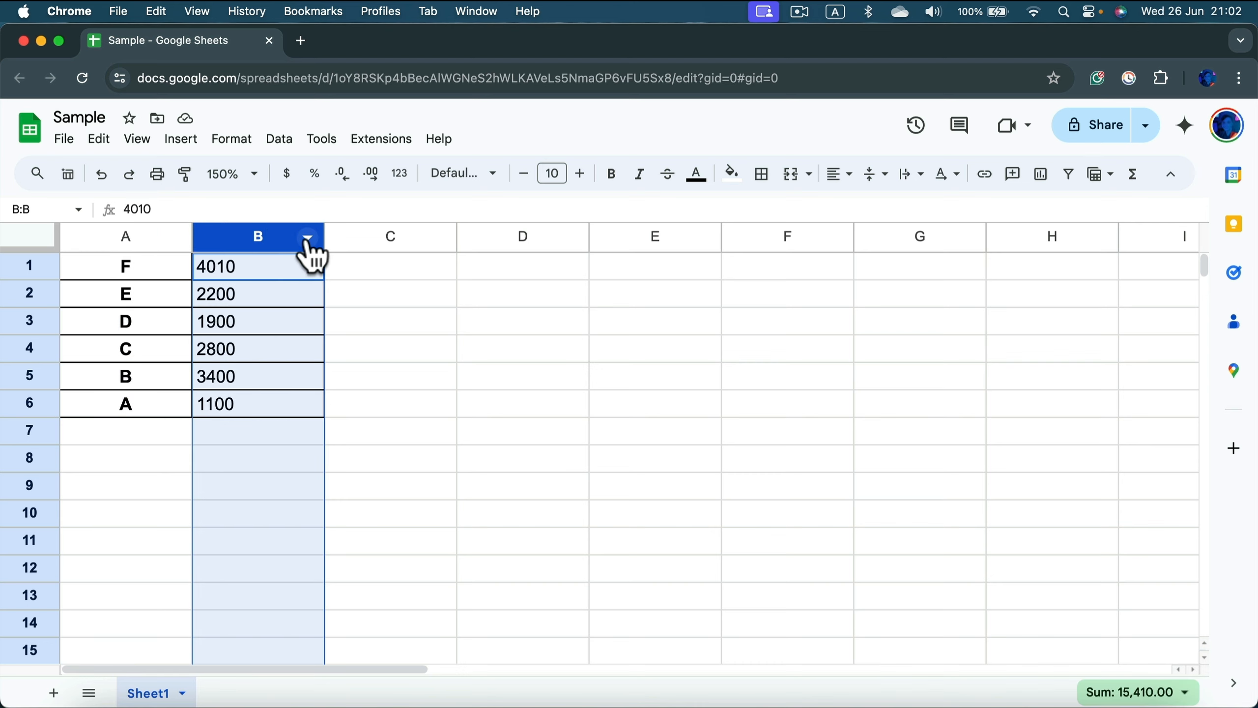
left_click(308, 239)
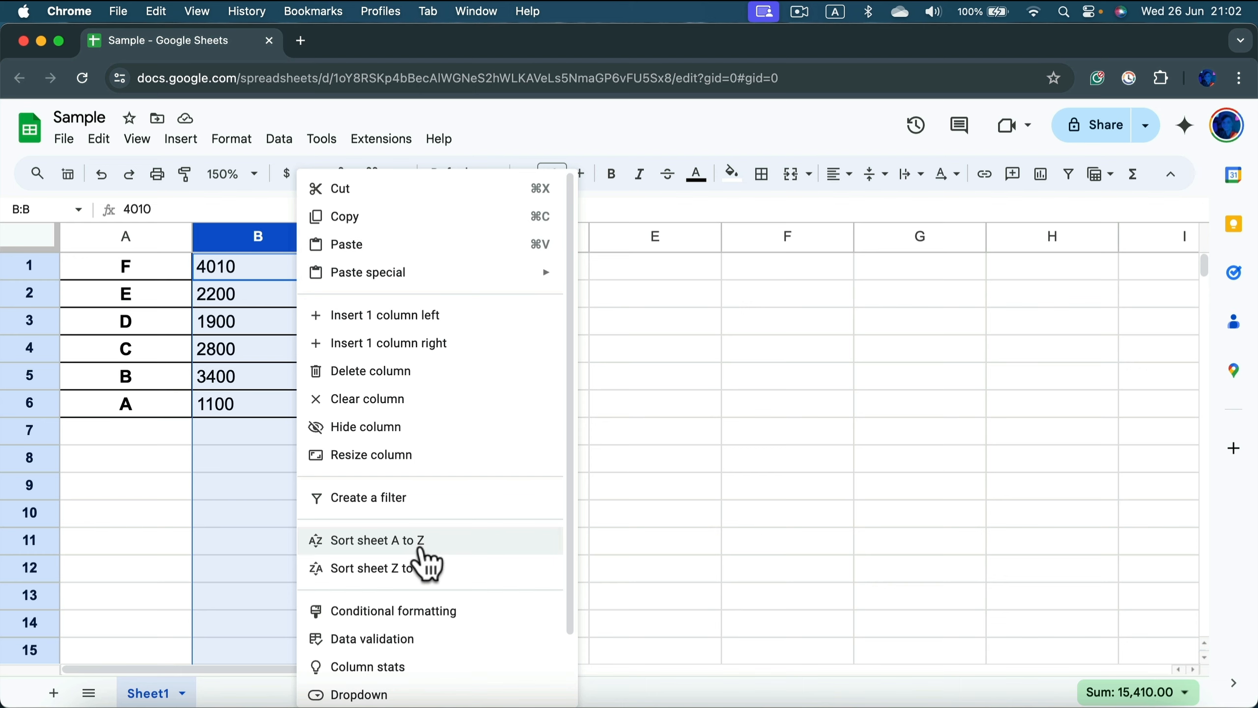
left_click(423, 541)
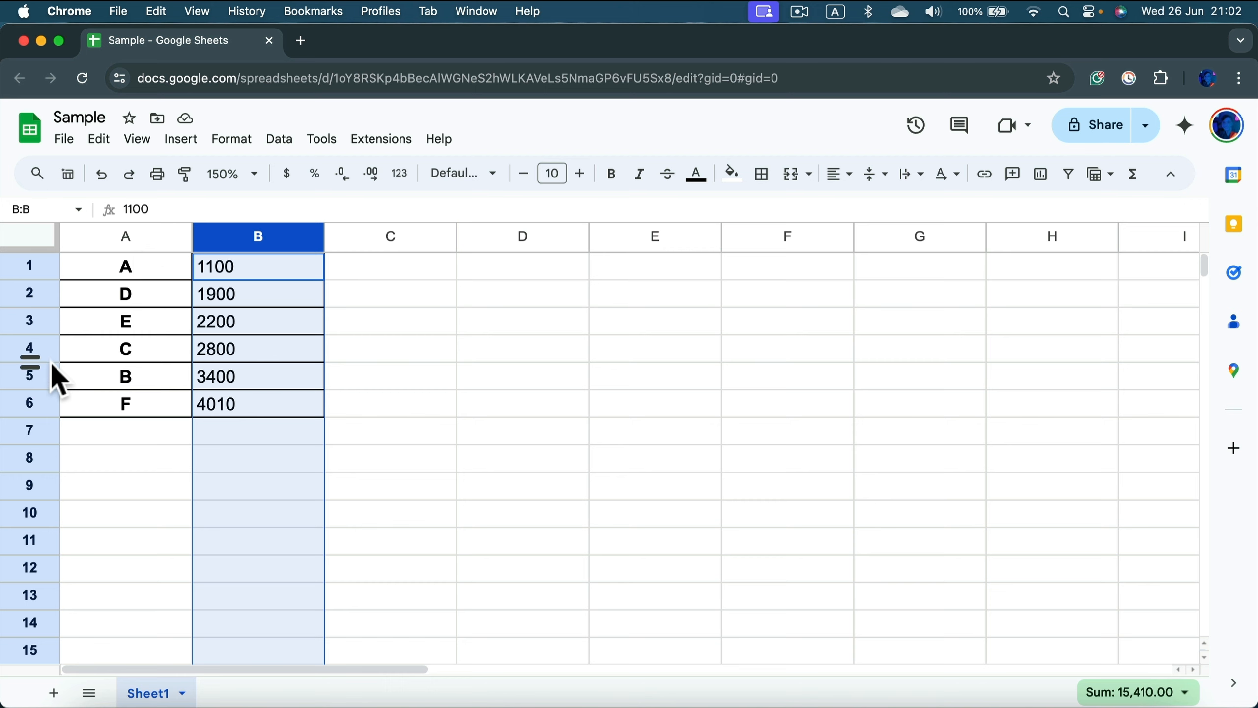
left_click(311, 238)
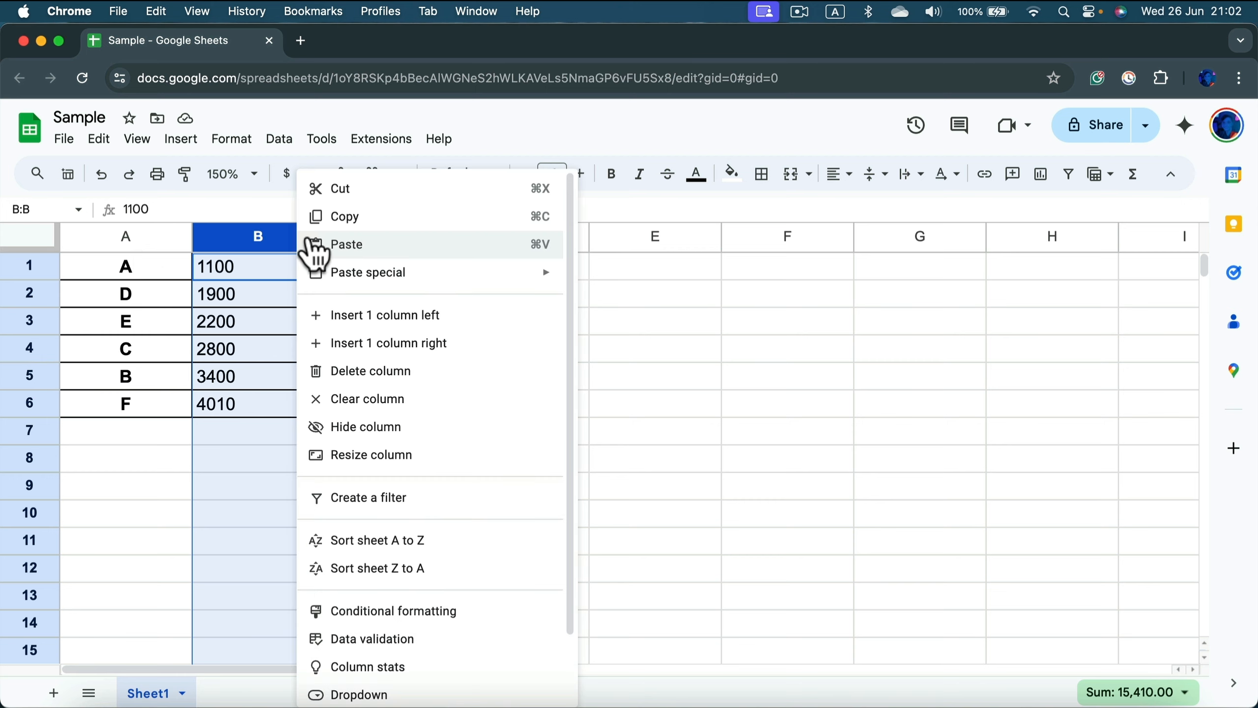
left_click(427, 570)
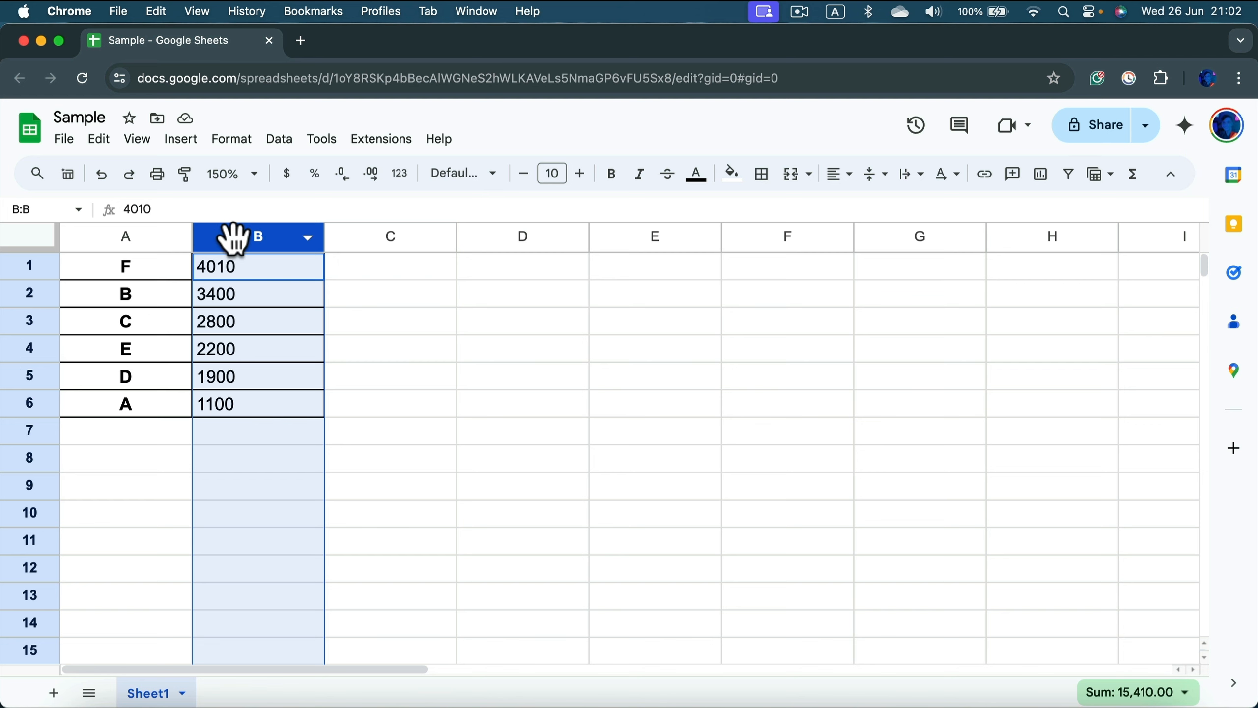
left_click(309, 239)
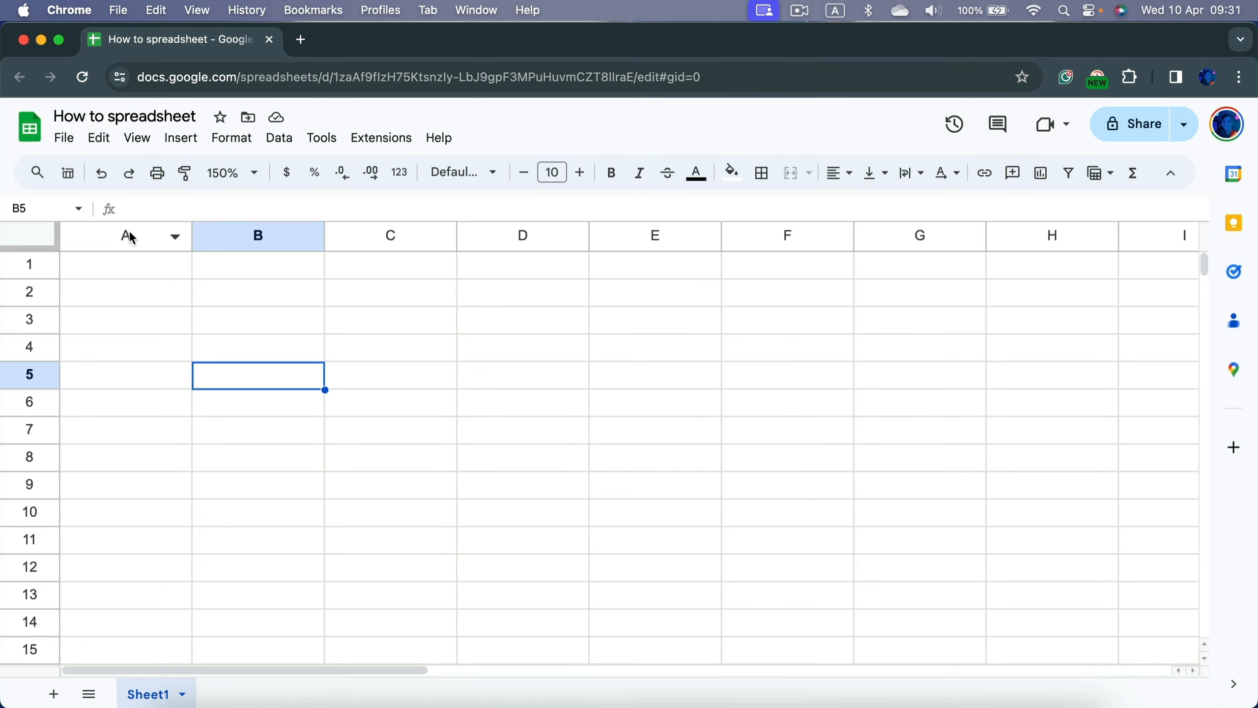
Step: Insert one new column directly to the right of column A
right_click(129, 230)
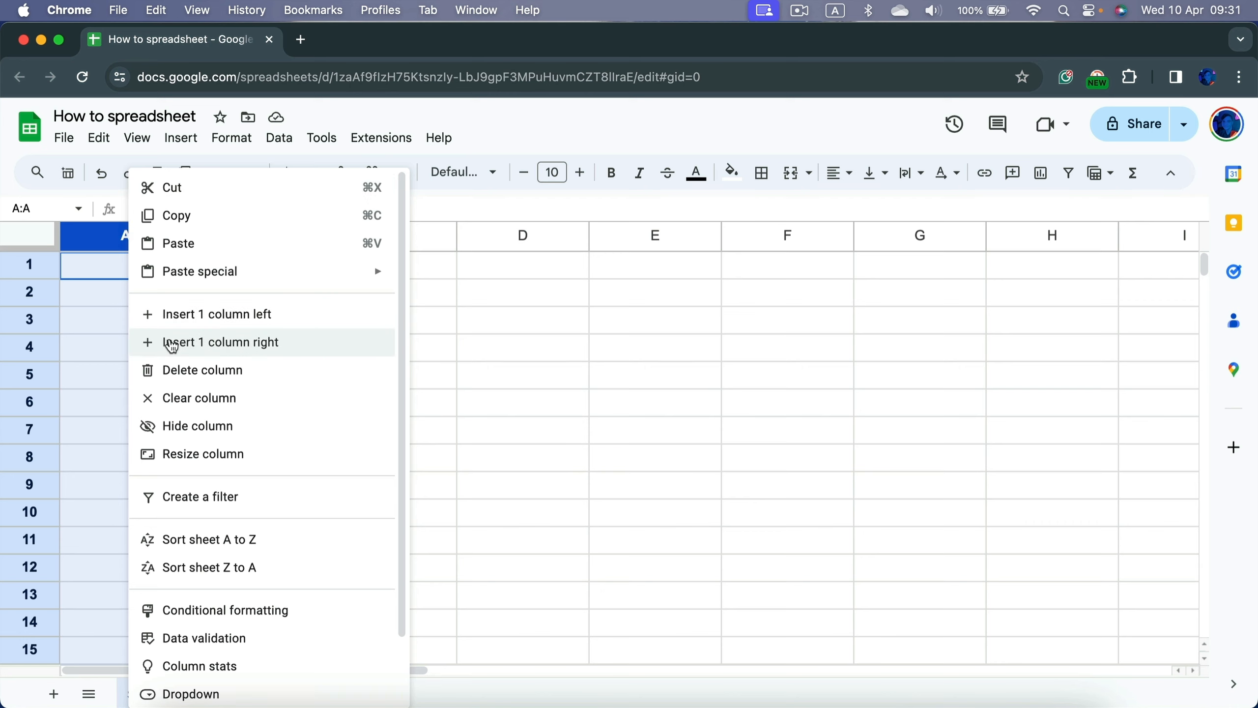
left_click(172, 346)
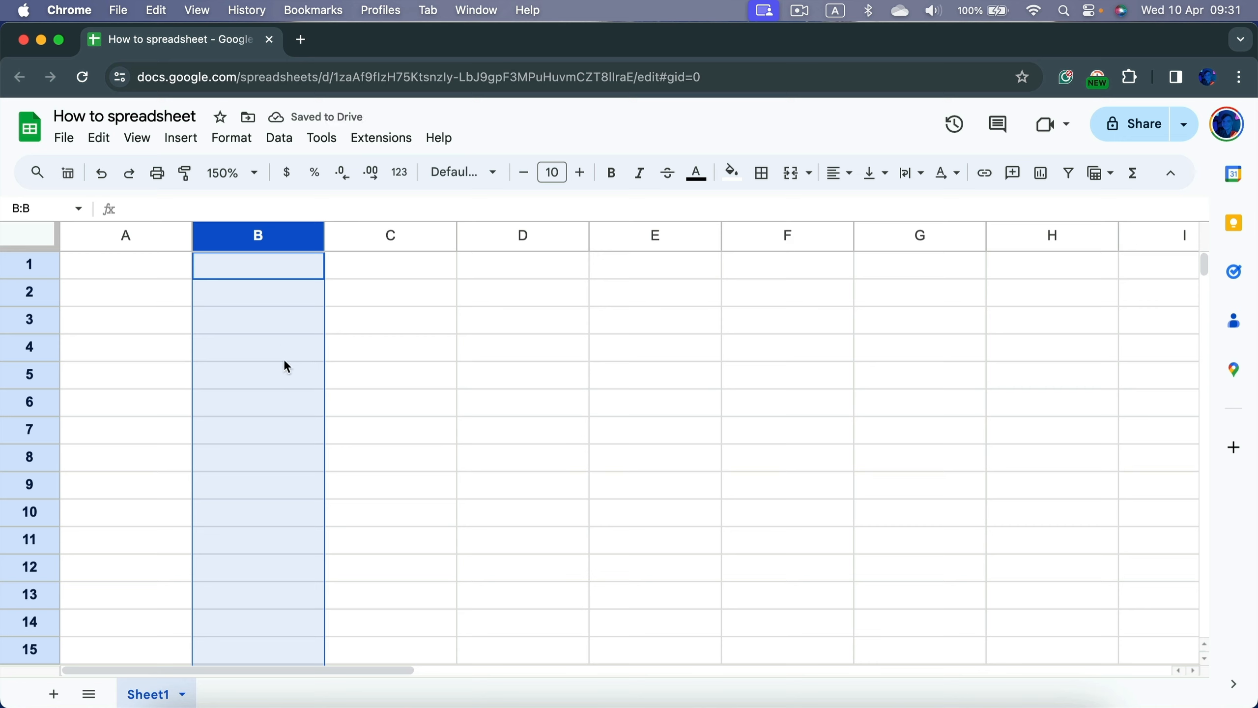
left_click(281, 381)
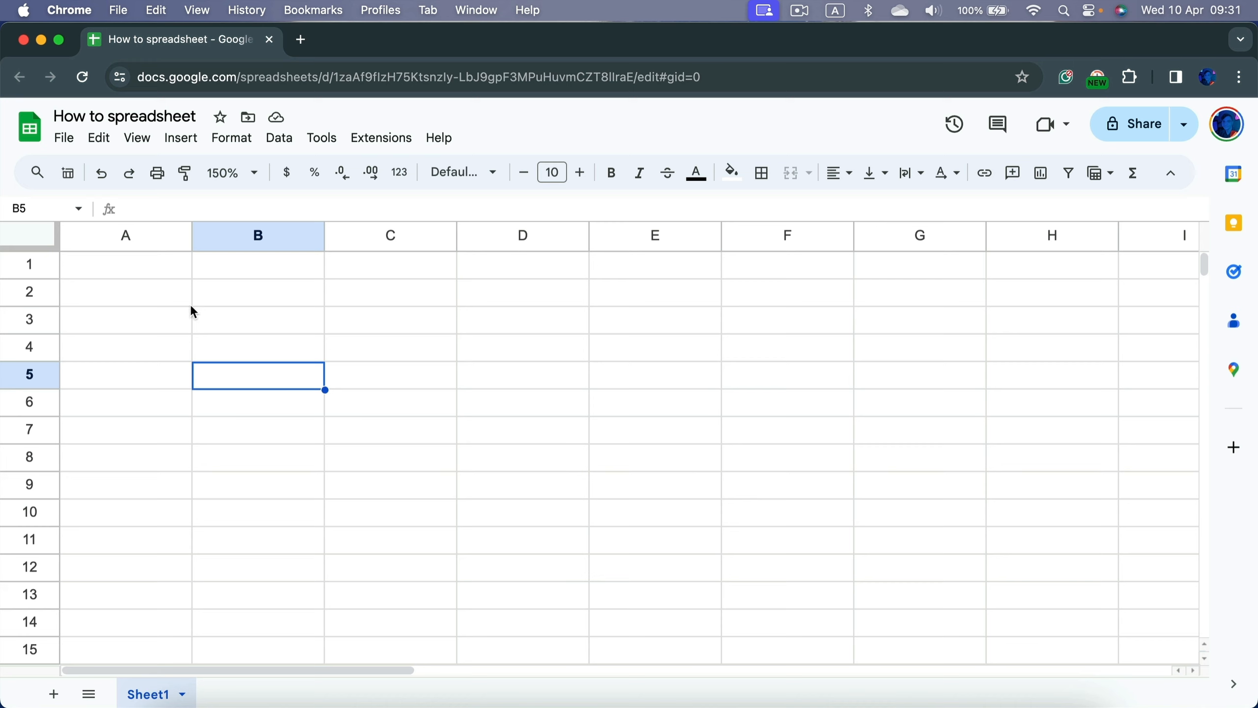
Step: Insert three new columns to the right of columns A to C in a single operation
left_click_drag(154, 244, 345, 240)
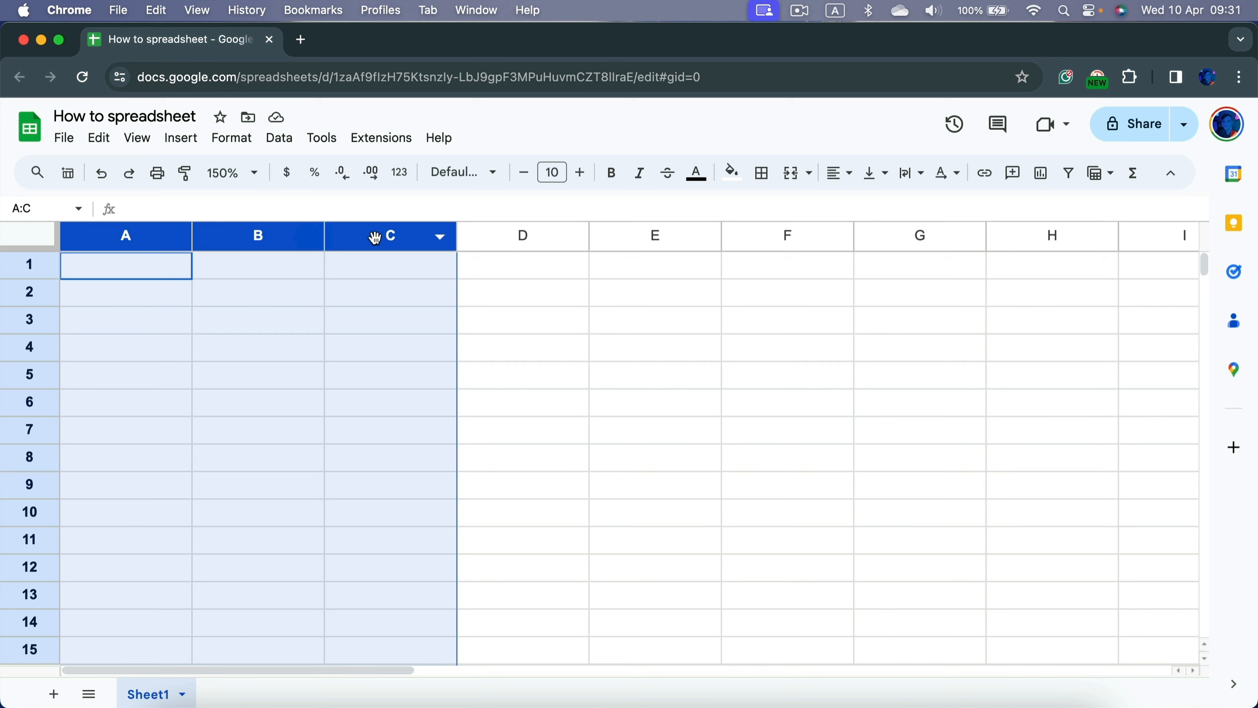
right_click(375, 238)
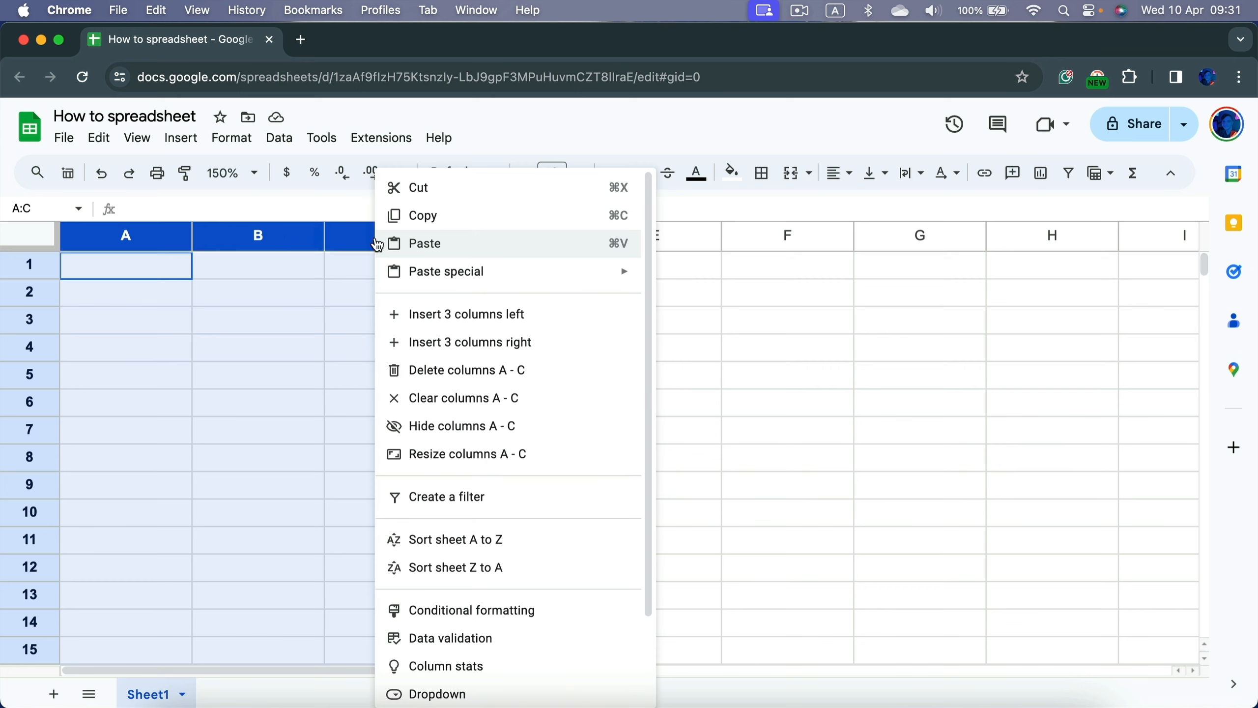
left_click(415, 343)
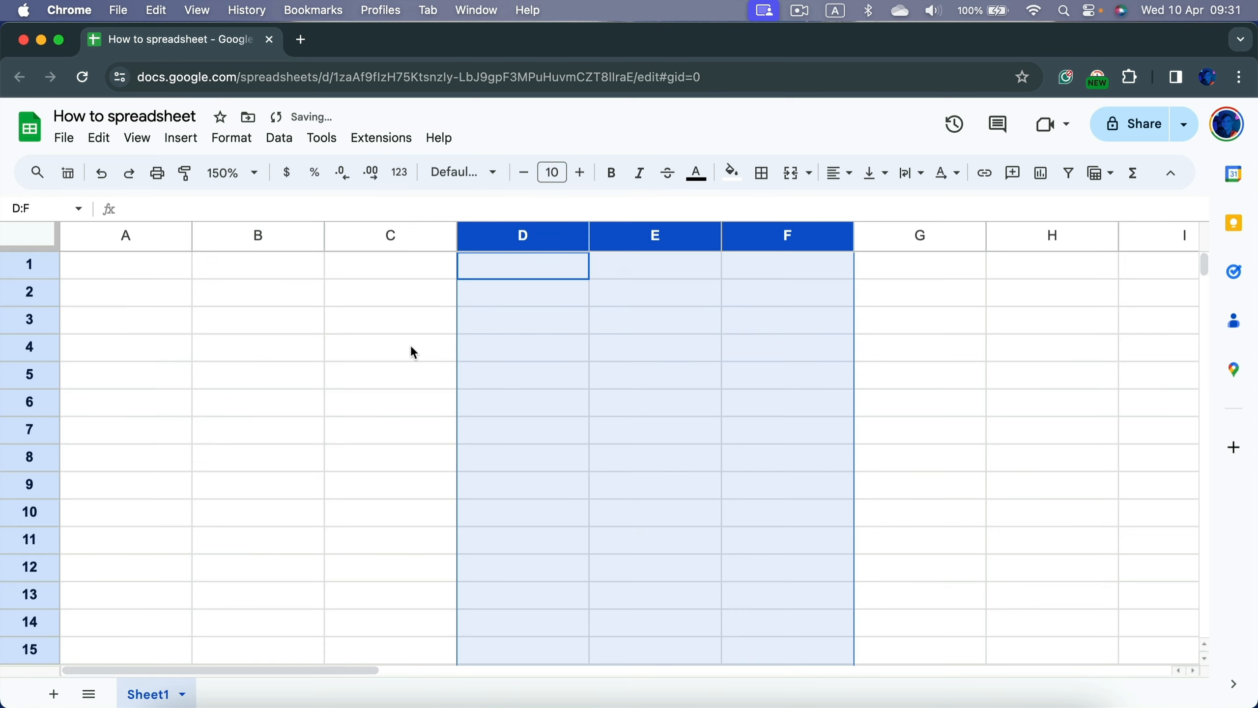
left_click(159, 299)
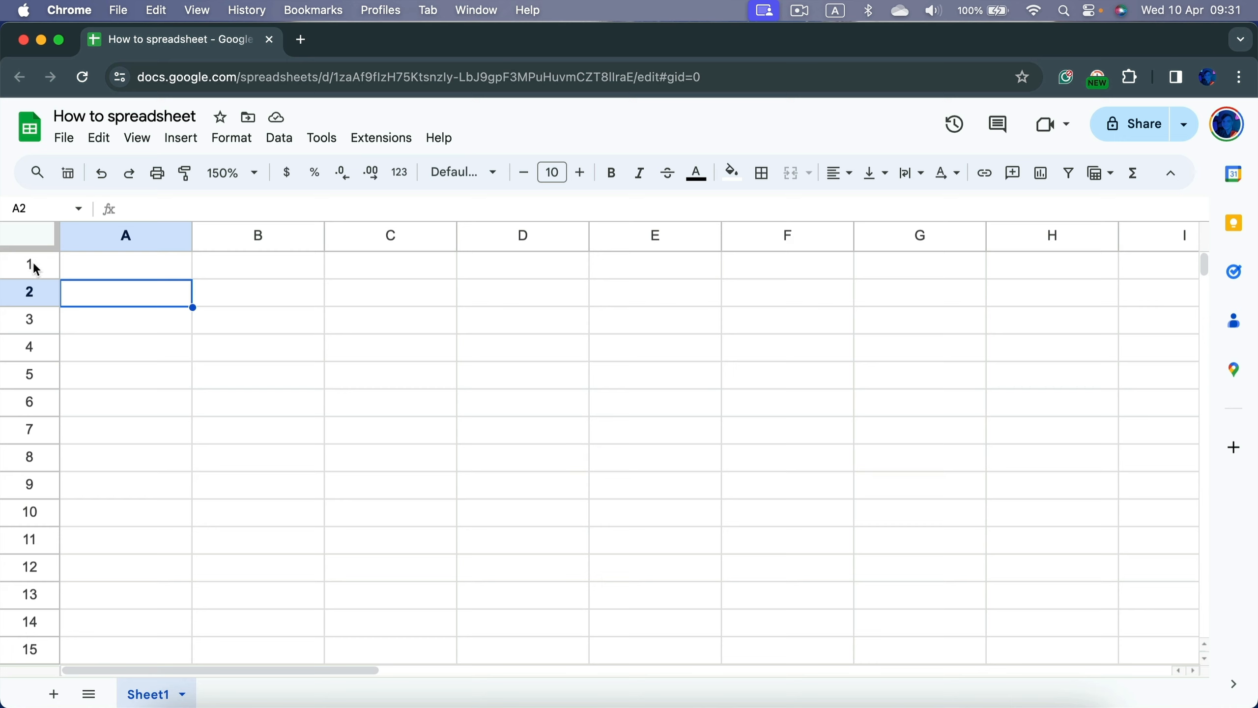
Step: Insert 10 new rows below rows 1 to 10 in a single operation
left_click_drag(35, 270, 42, 515)
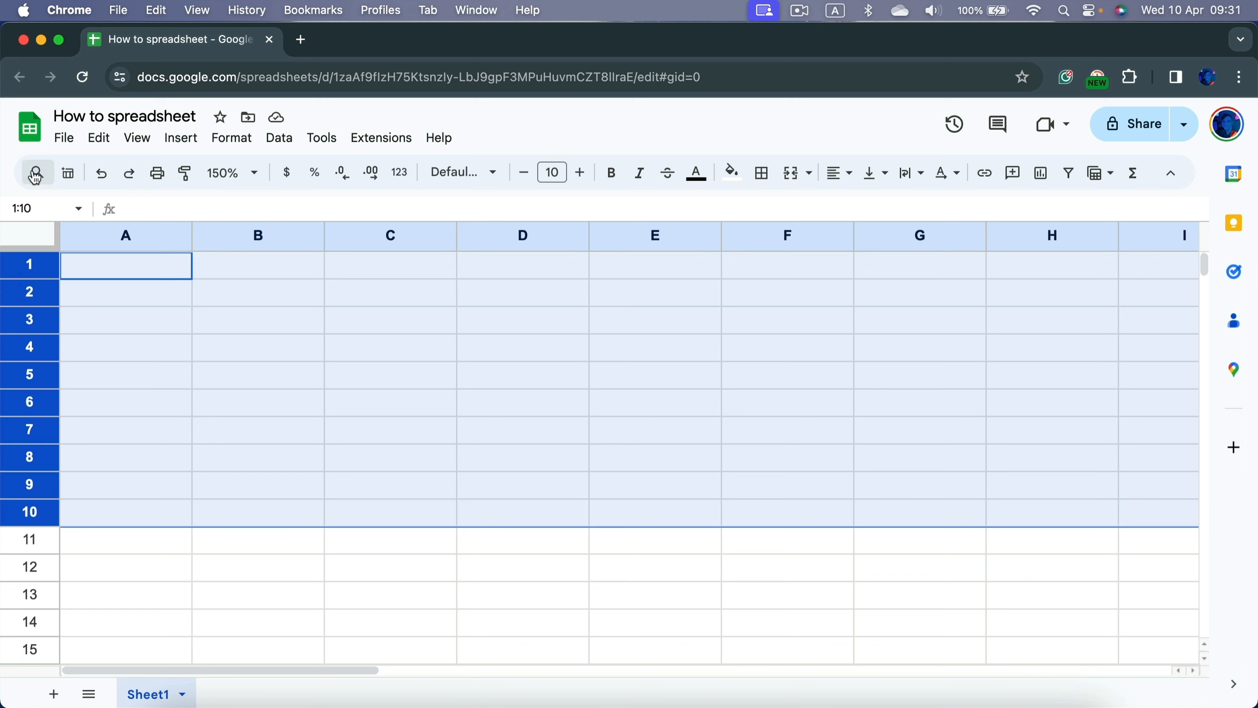
right_click(34, 518)
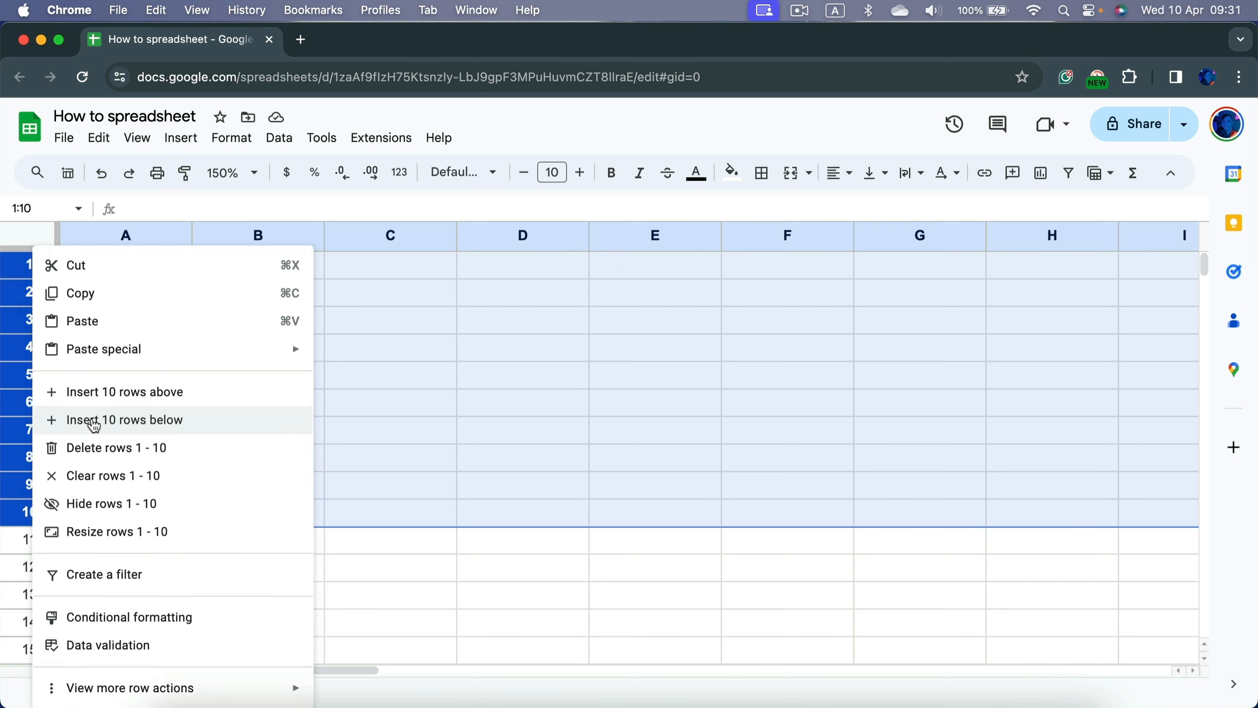
left_click(94, 425)
left_click(91, 387)
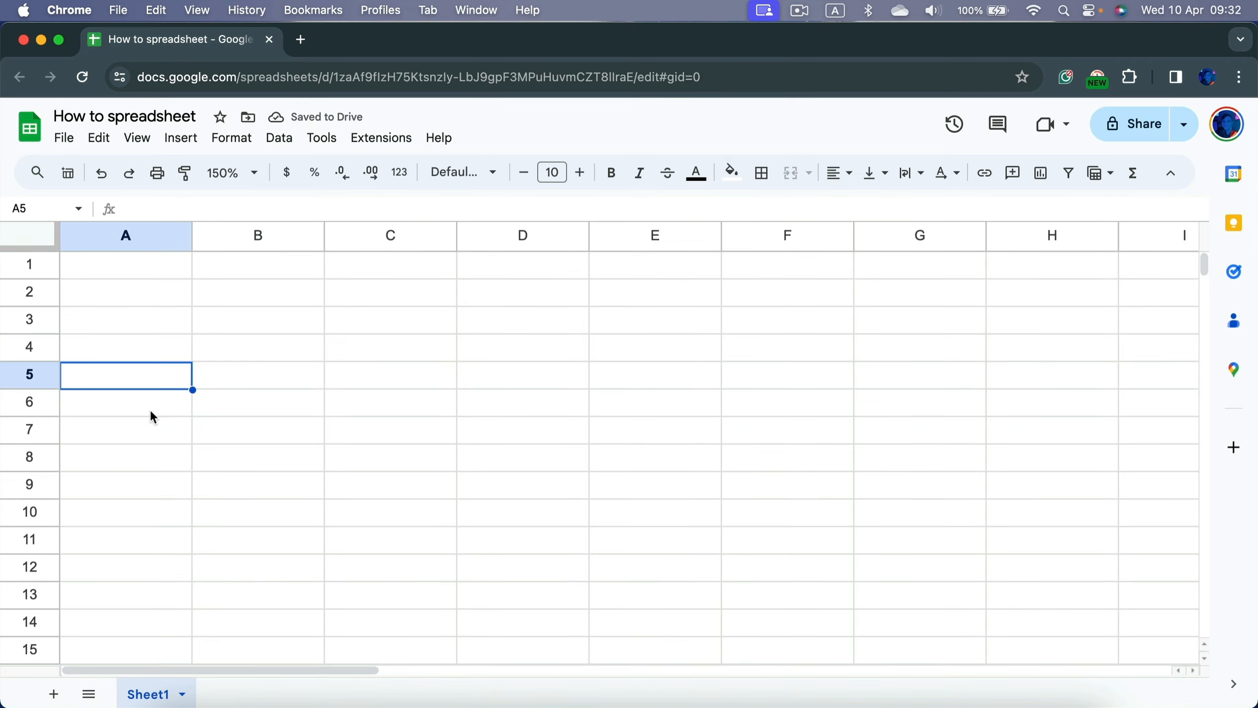
left_click(29, 264)
left_click(180, 141)
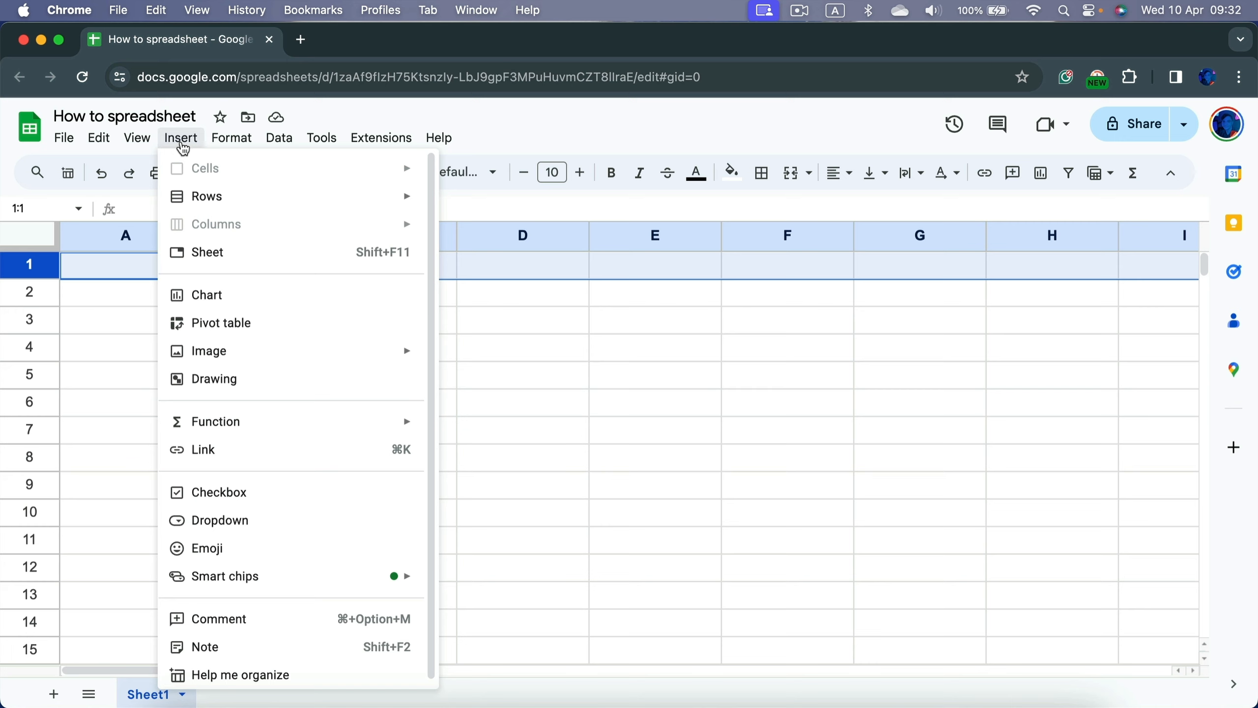
mouse_move(214, 208)
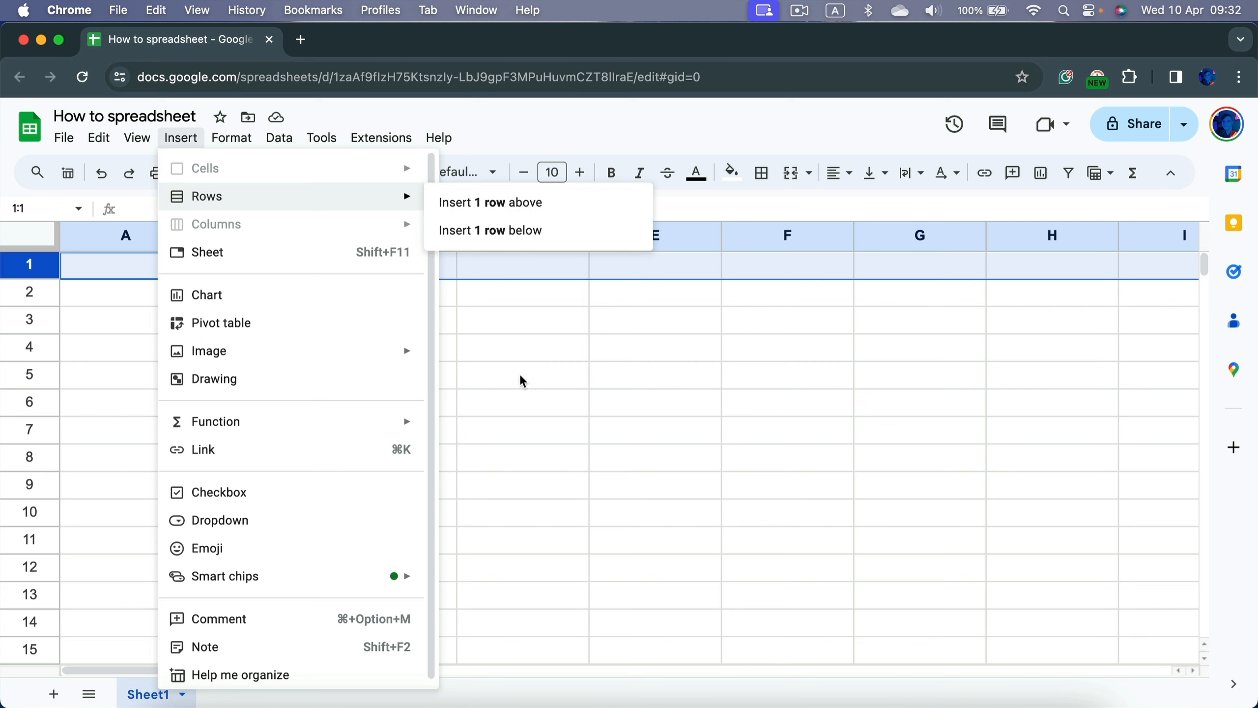
left_click(69, 299)
Step: Insert 10 new rows above rows 1 to 10 in a single operation
left_click(42, 268)
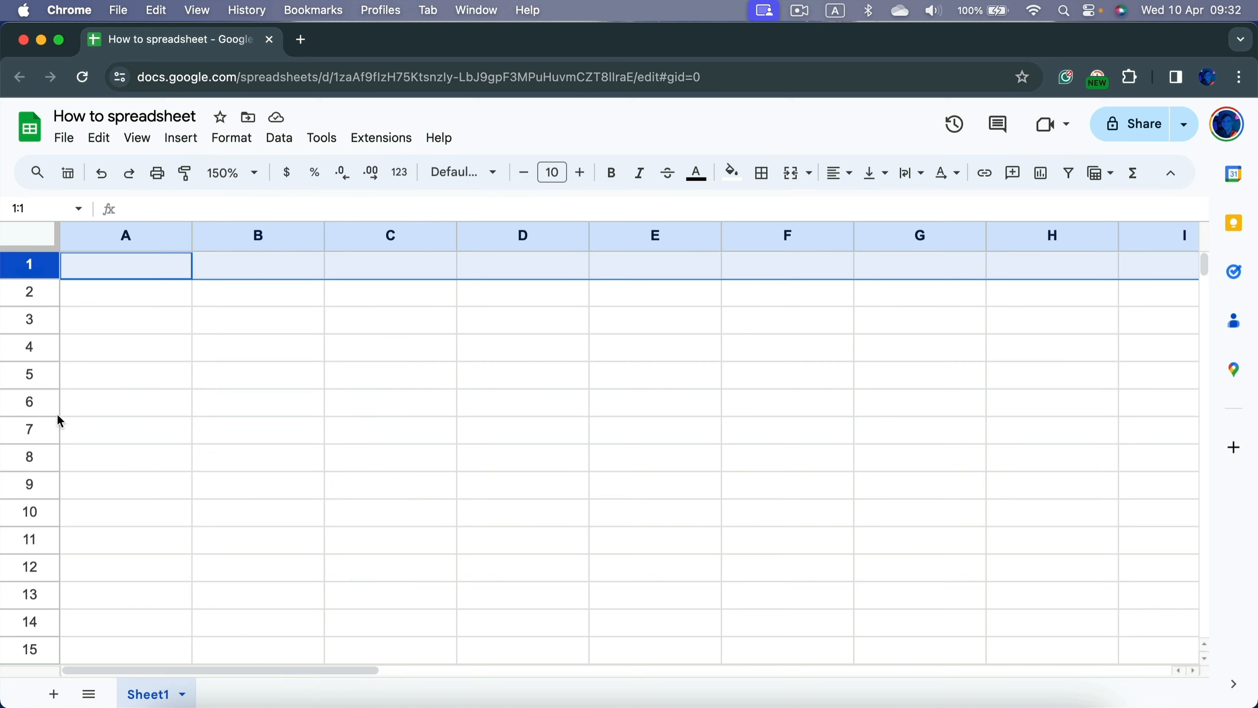
left_click(30, 515, "shift")
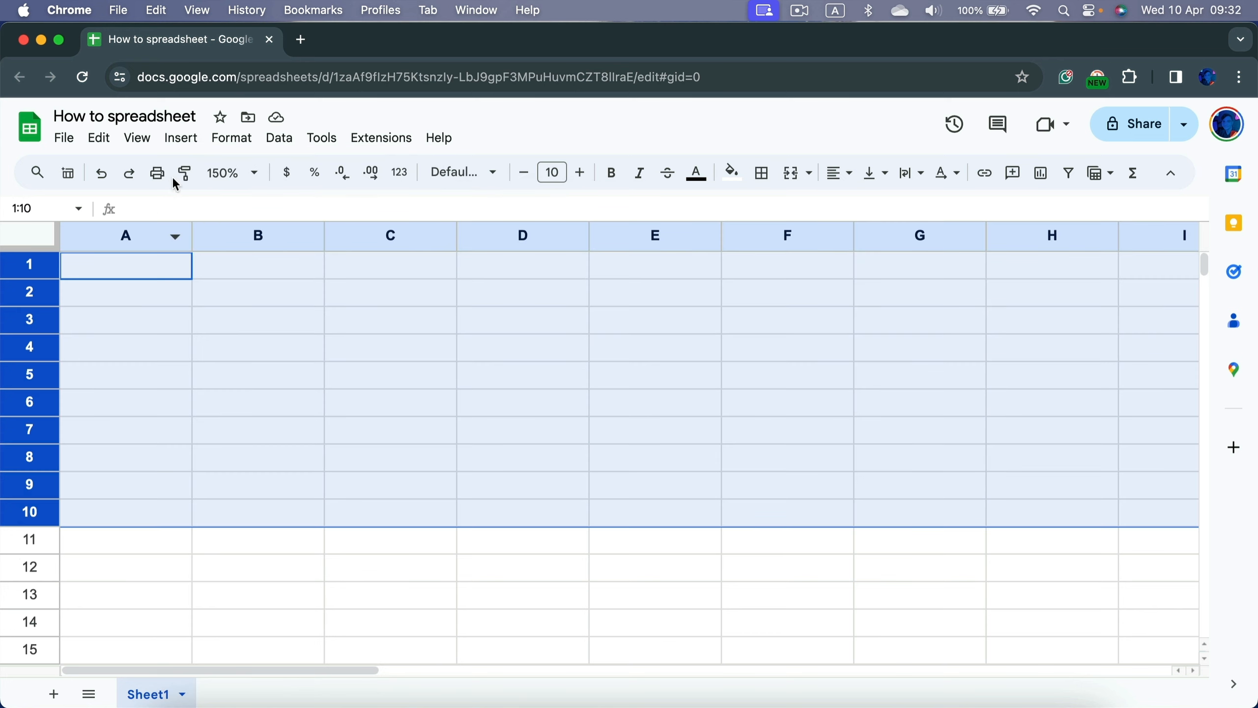
left_click(192, 140)
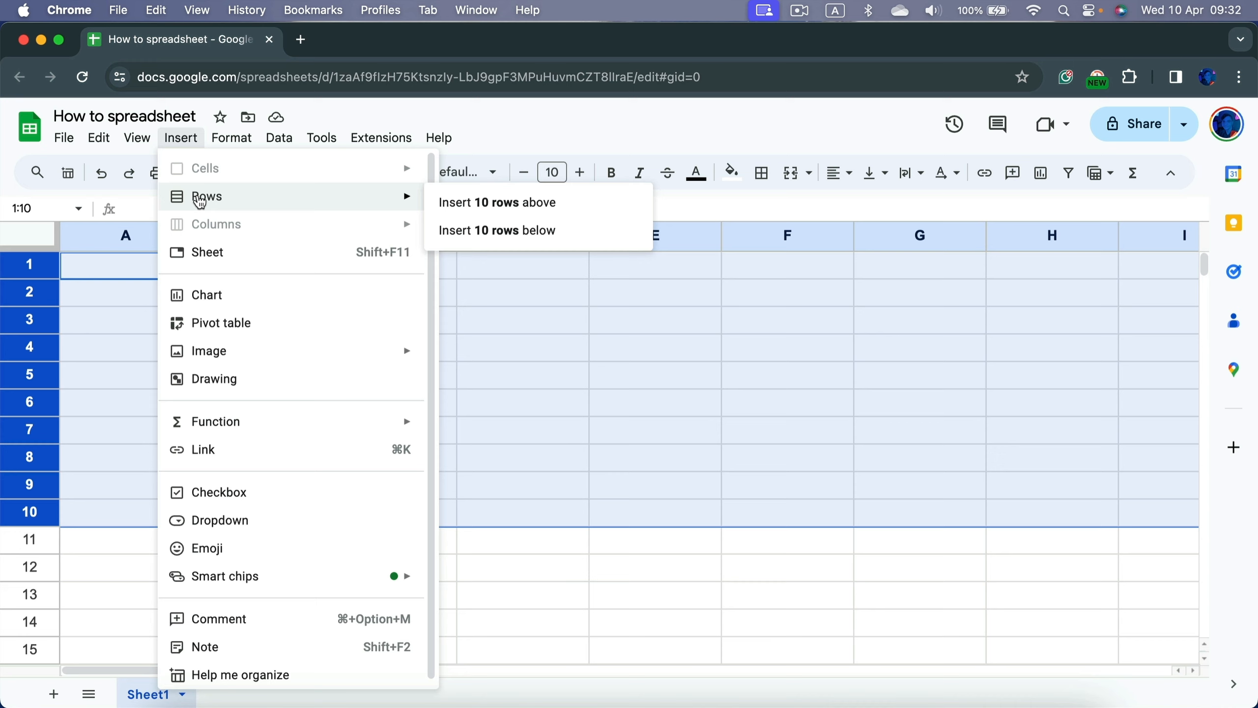
left_click(553, 214)
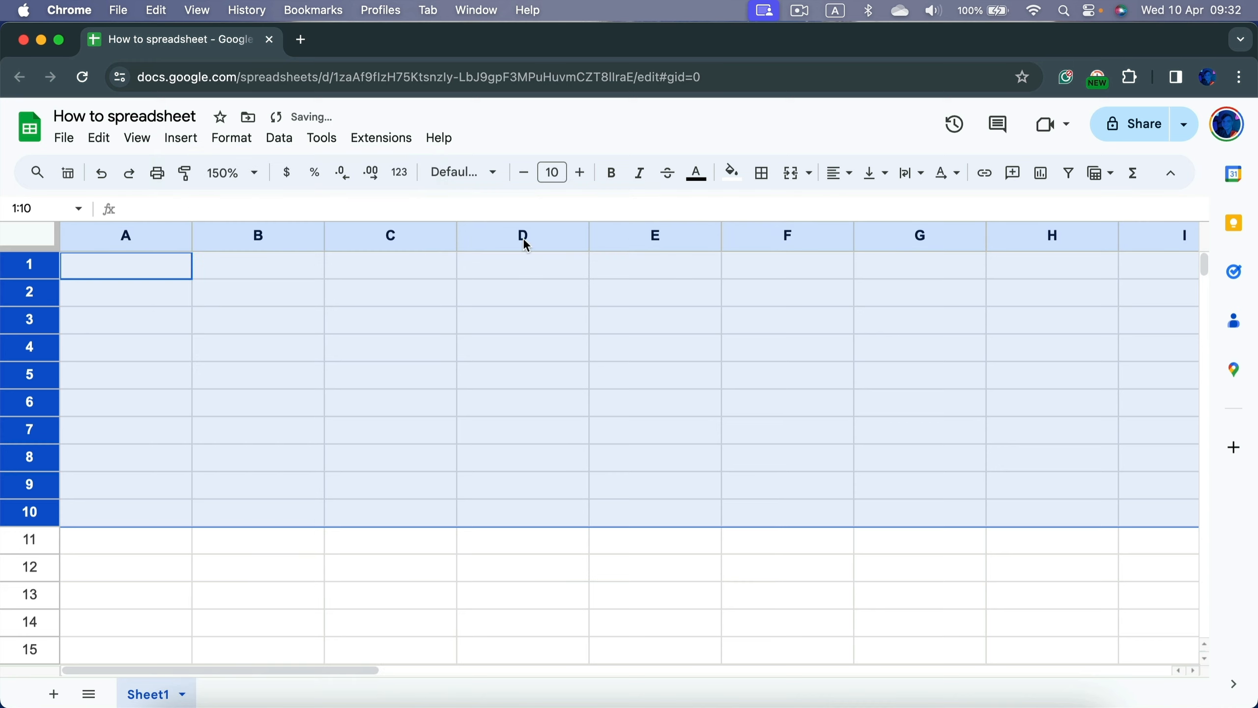
left_click(389, 436)
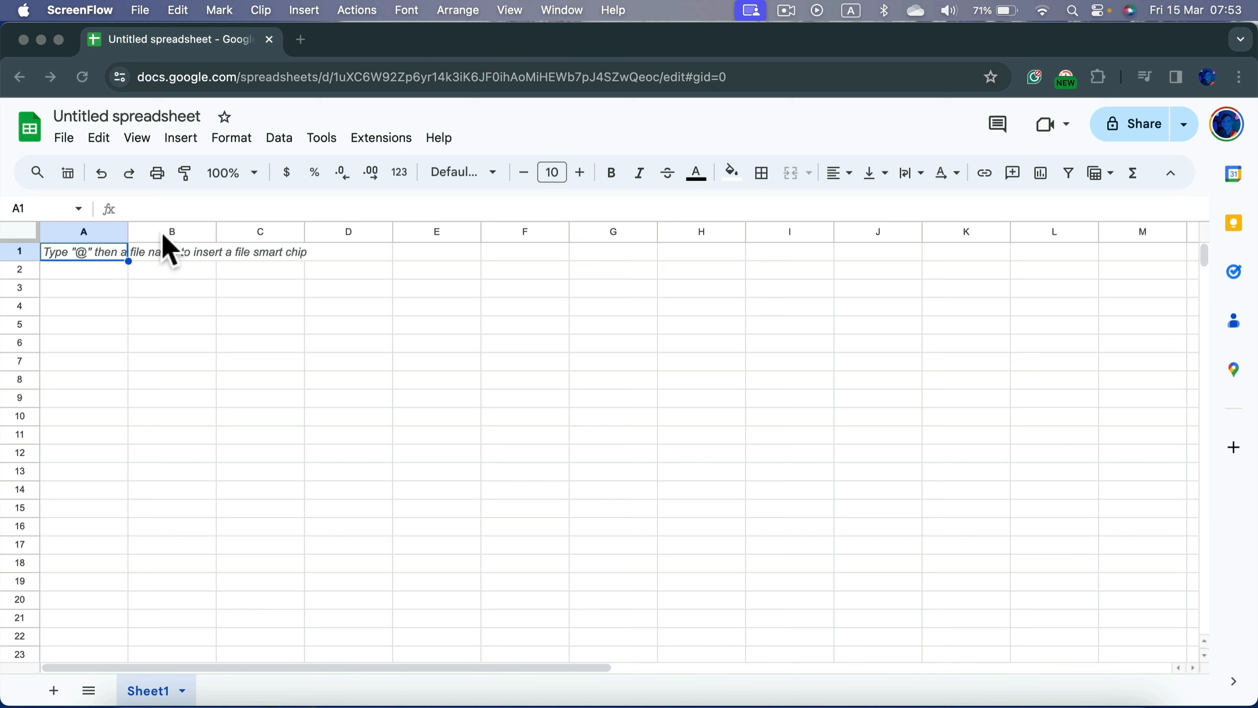
Step: Enter the date 1 March 2024 in cell B1 of the untitled spreadsheet
left_click(143, 255)
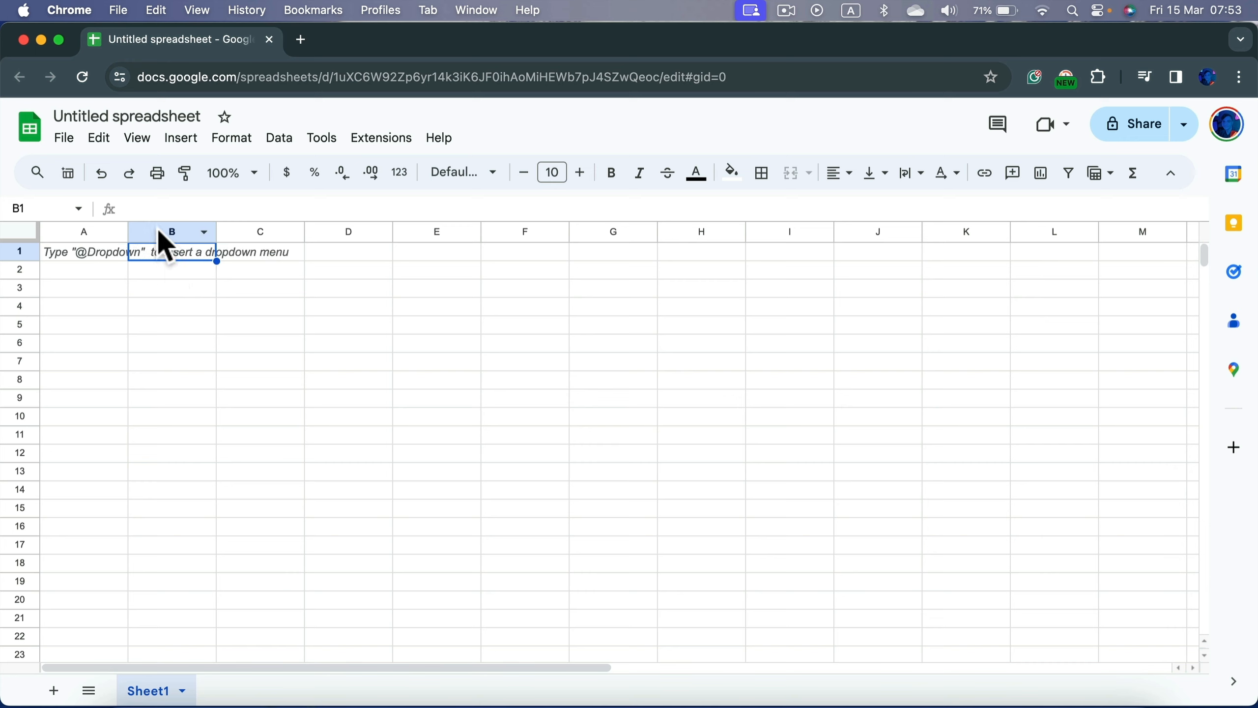
left_click(153, 209)
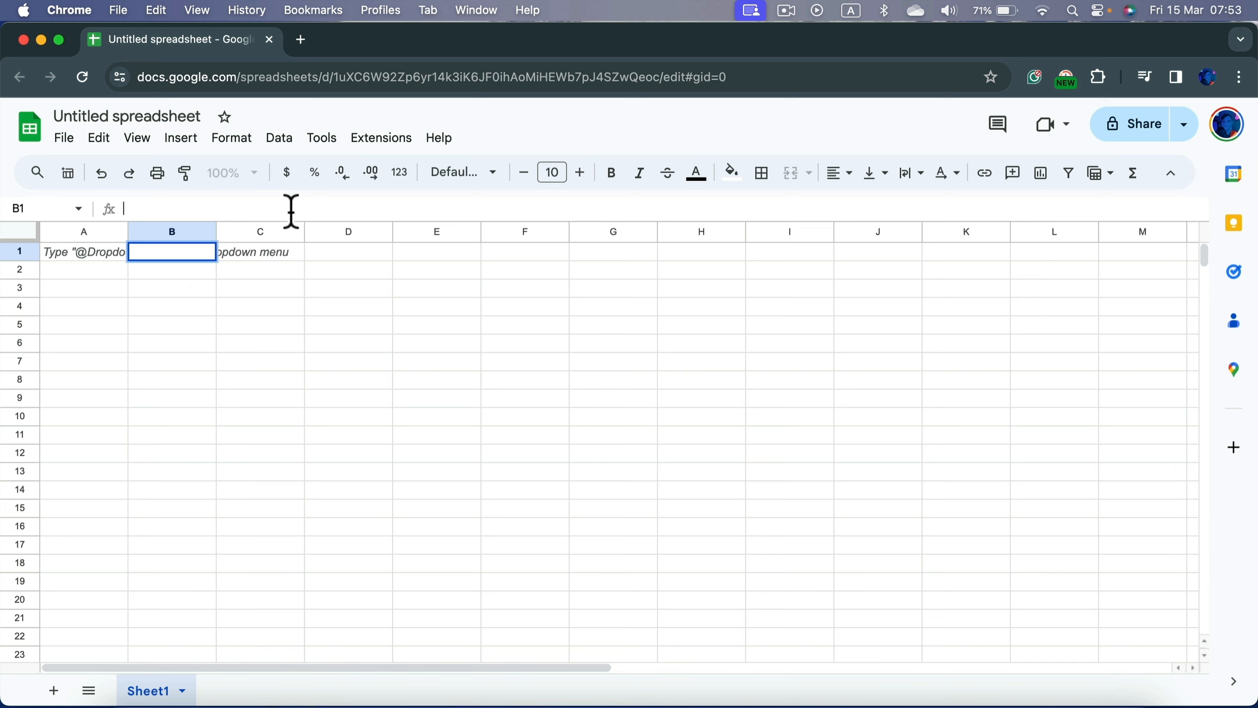
type("1 March")
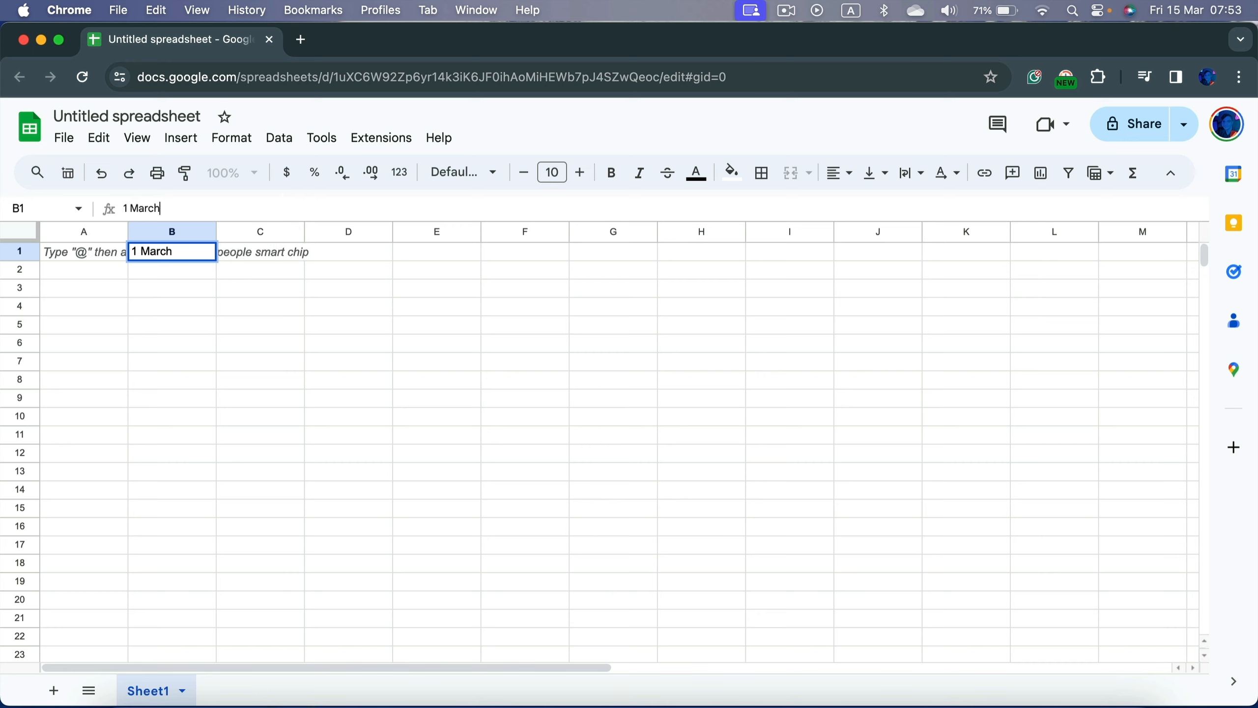
type(" 2024")
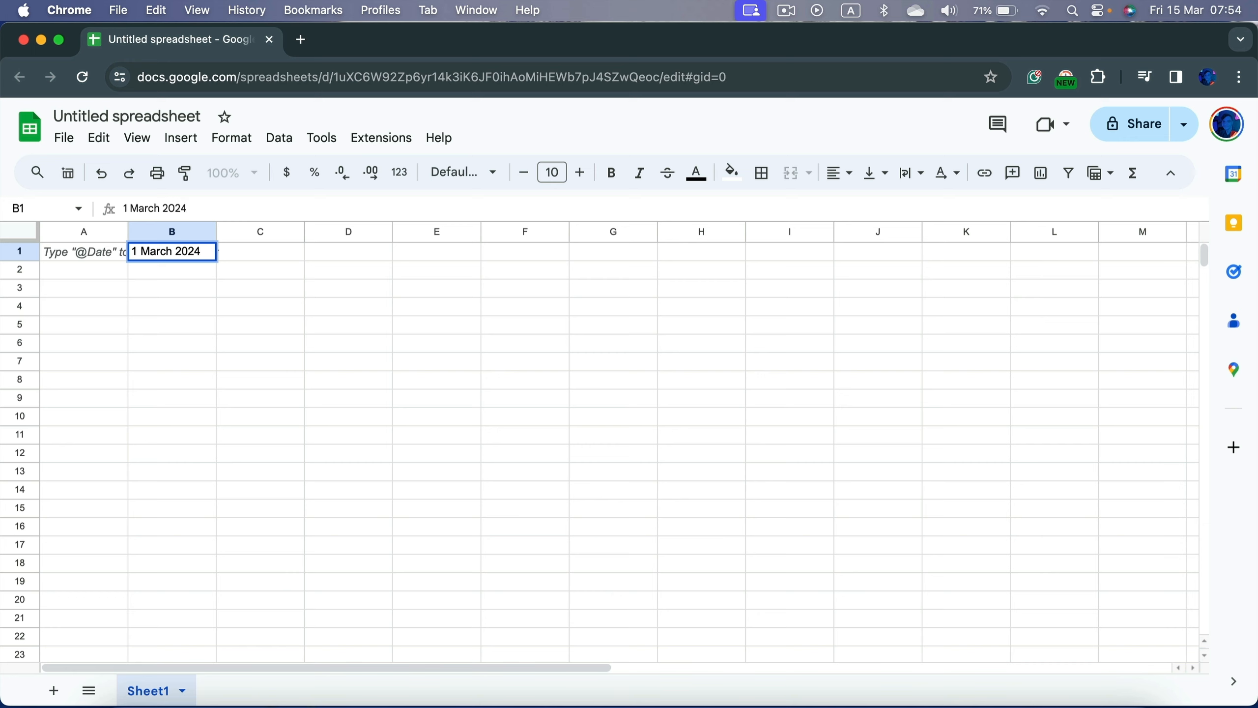
left_click(166, 306)
Step: Apply a custom date format of day, full month name and four-digit year to cell B1
left_click(175, 250)
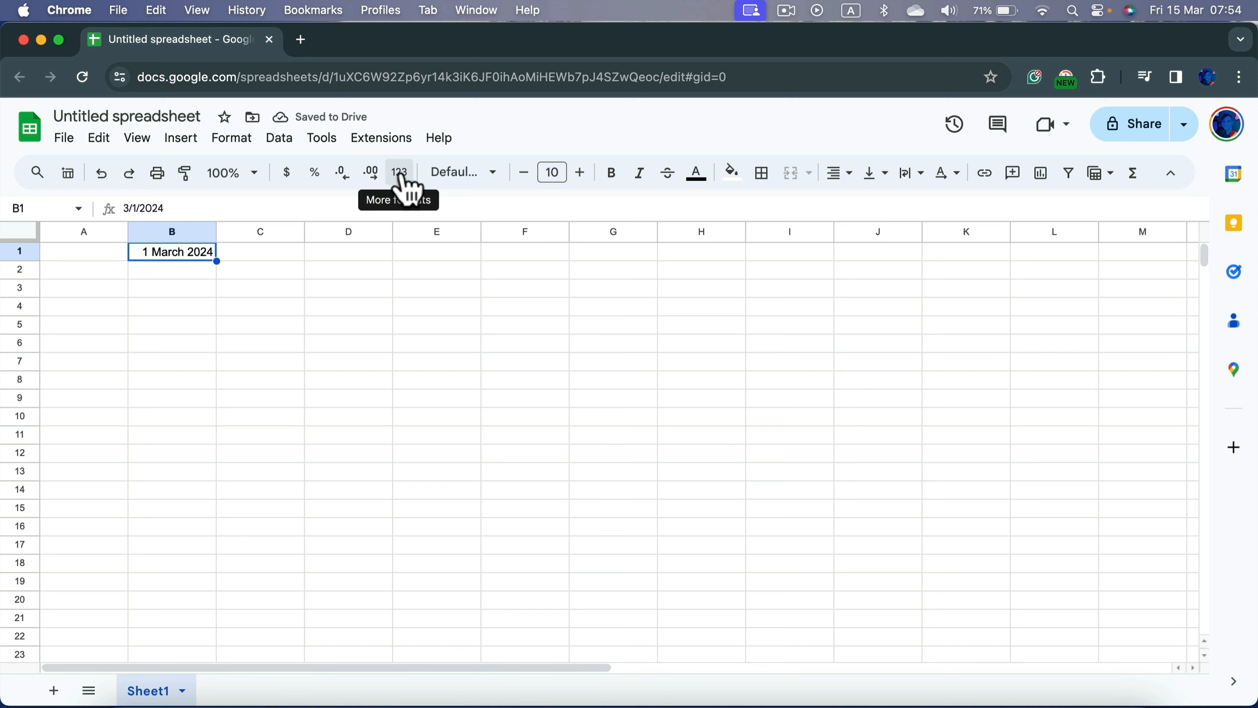
left_click(400, 174)
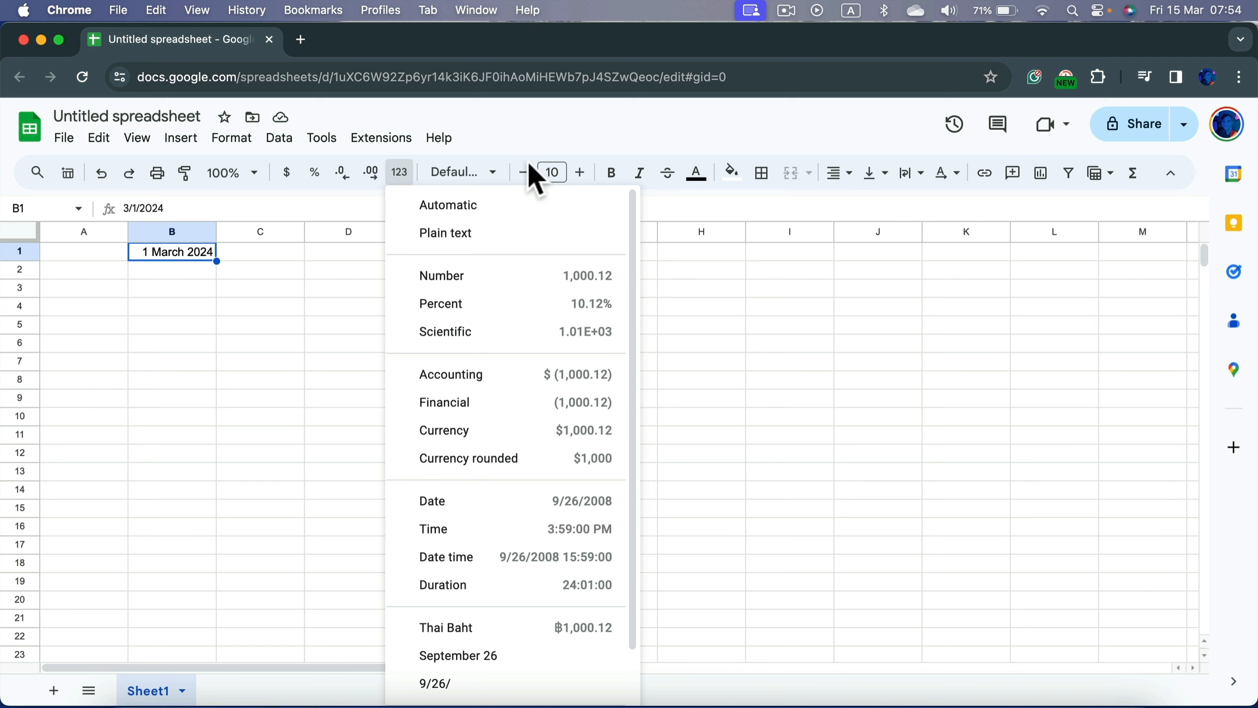
scroll(473, 515, "down", 2)
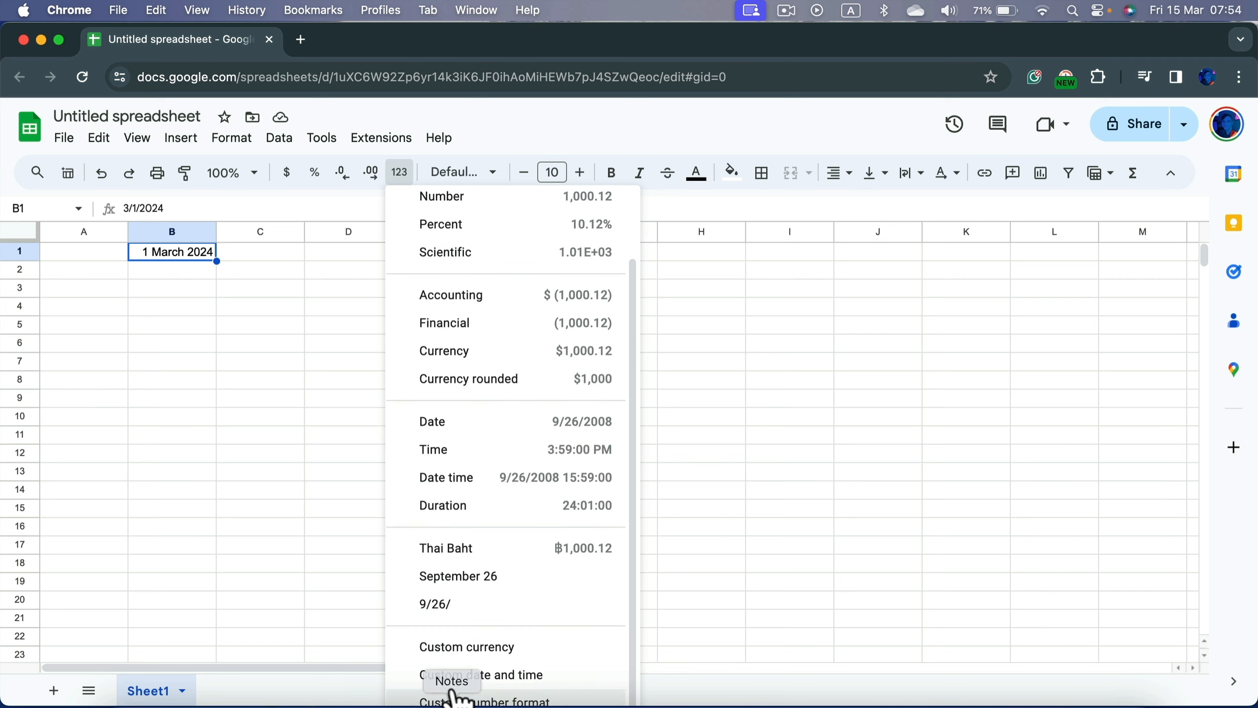
left_click(501, 675)
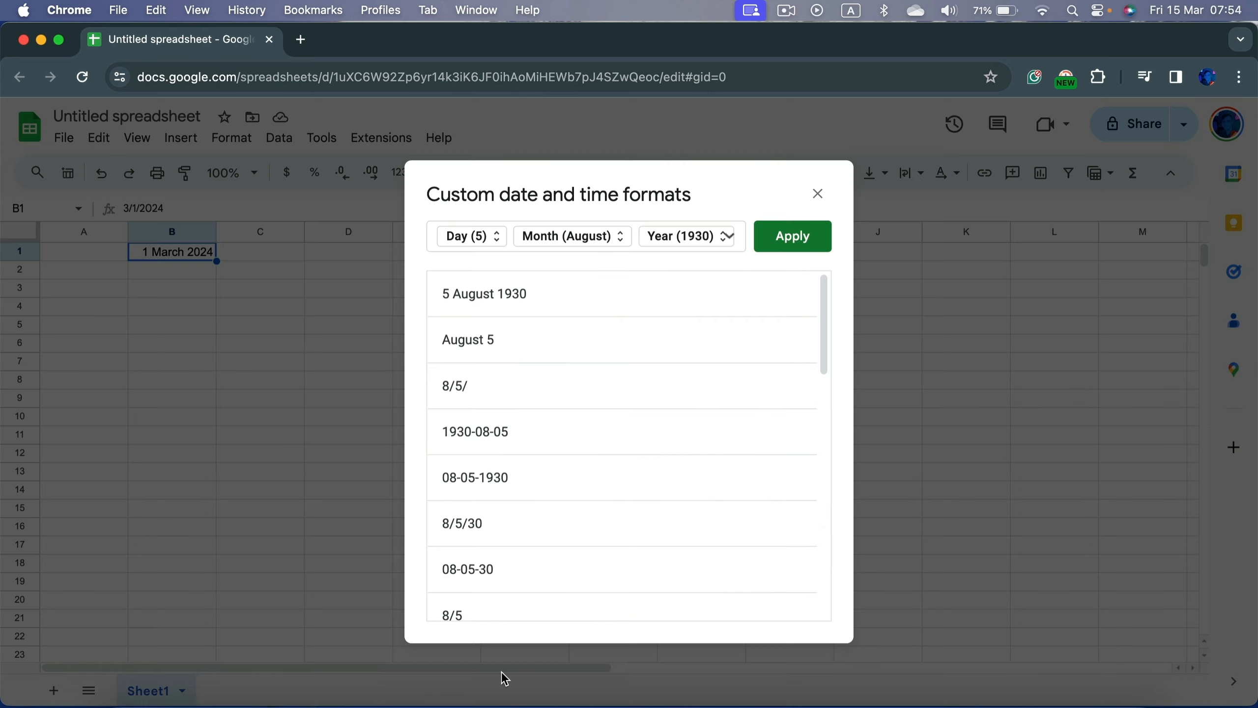
scroll(513, 331, "down", 5)
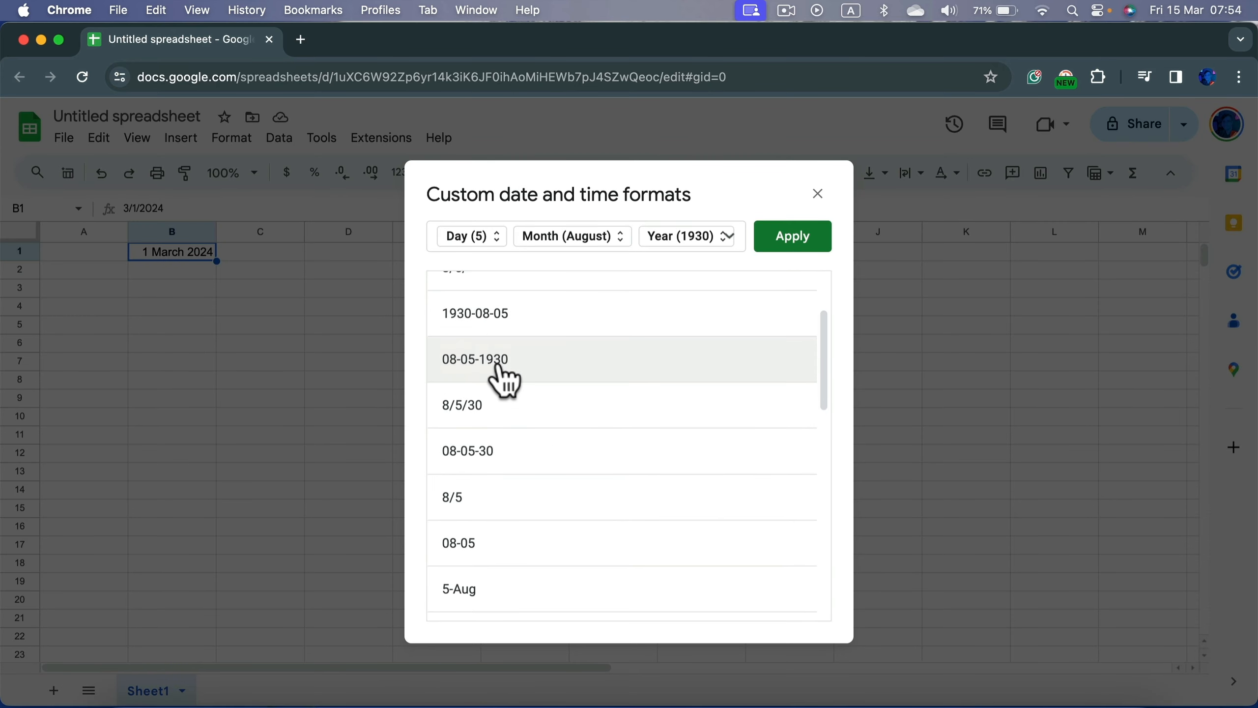
scroll(525, 560, "down", 3)
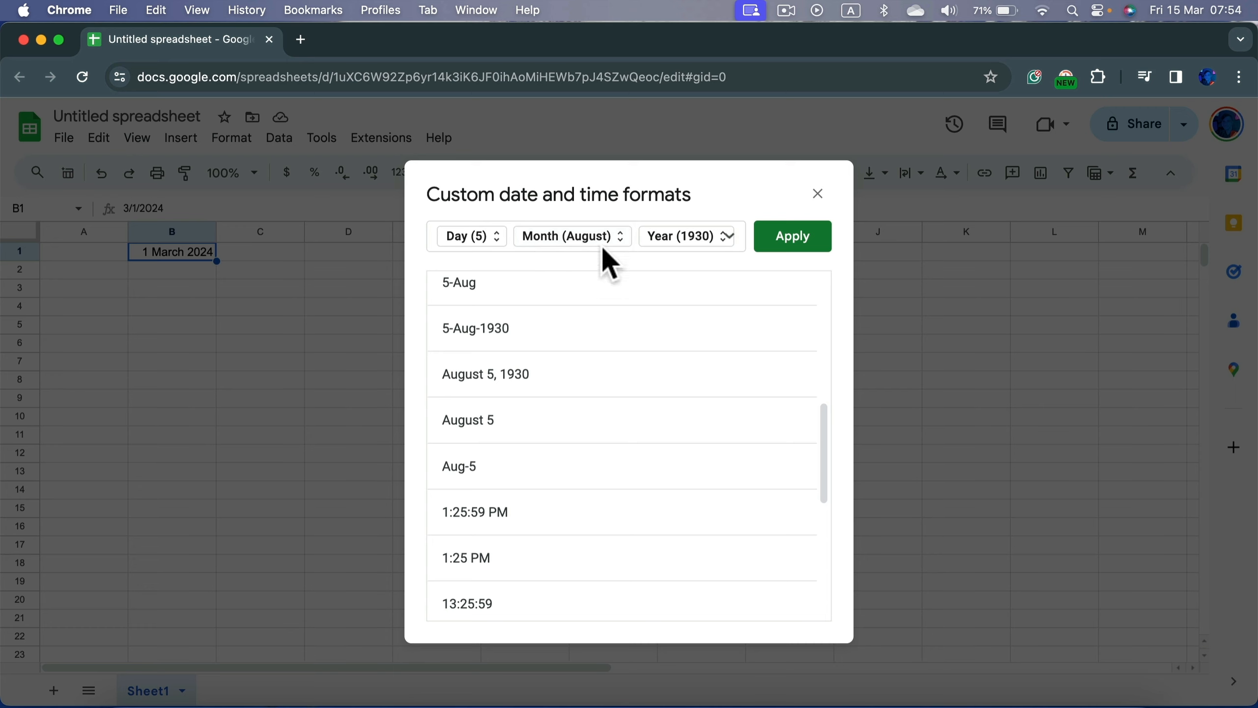
scroll(438, 436, "down", 1)
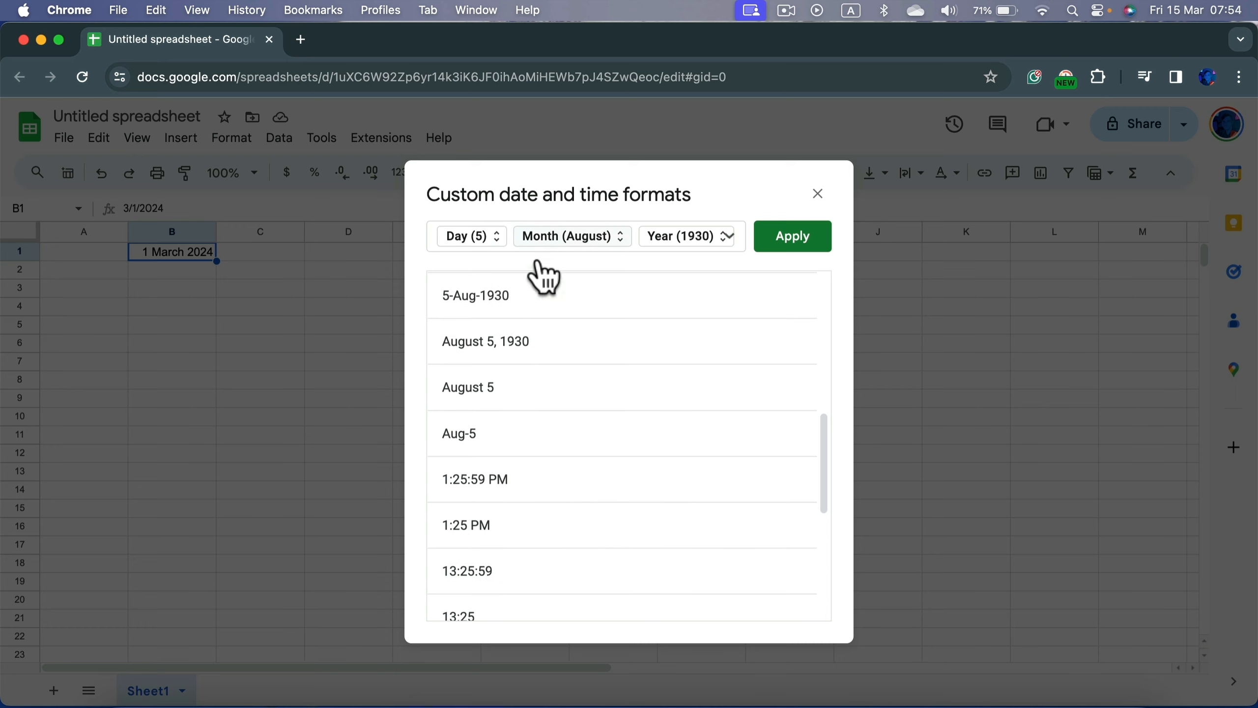
scroll(536, 443, "down", 5)
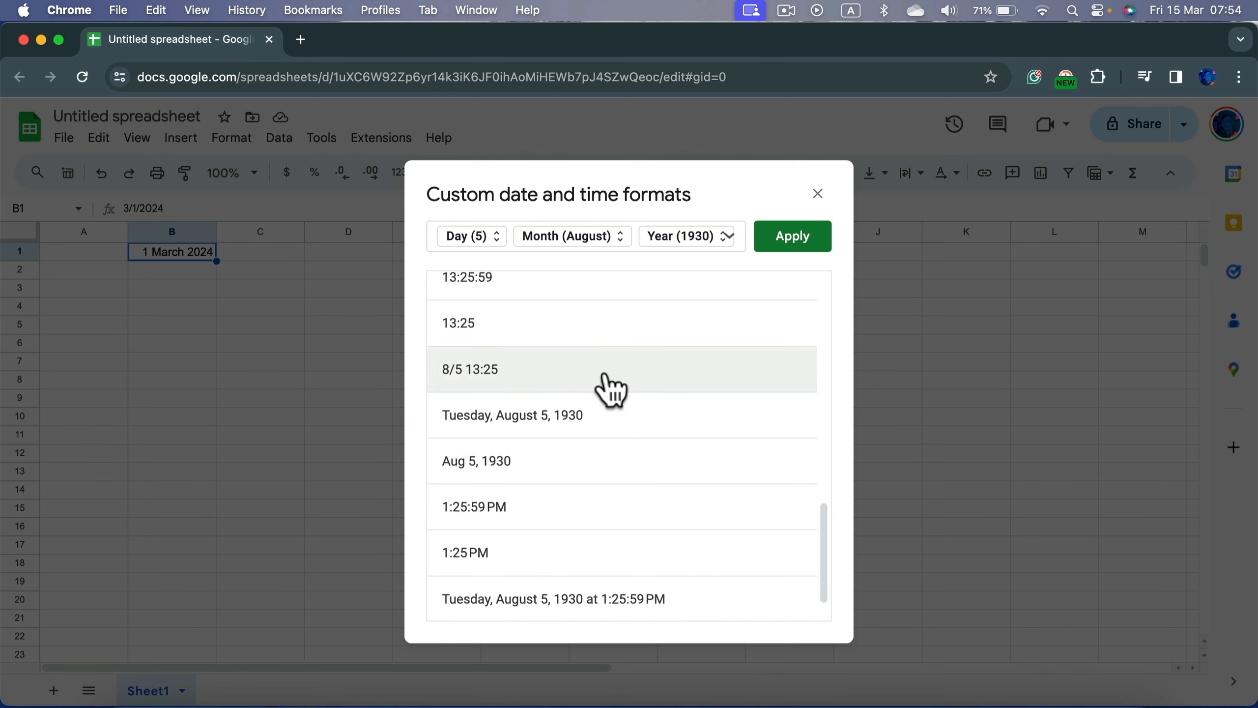
scroll(609, 388, "up", 6)
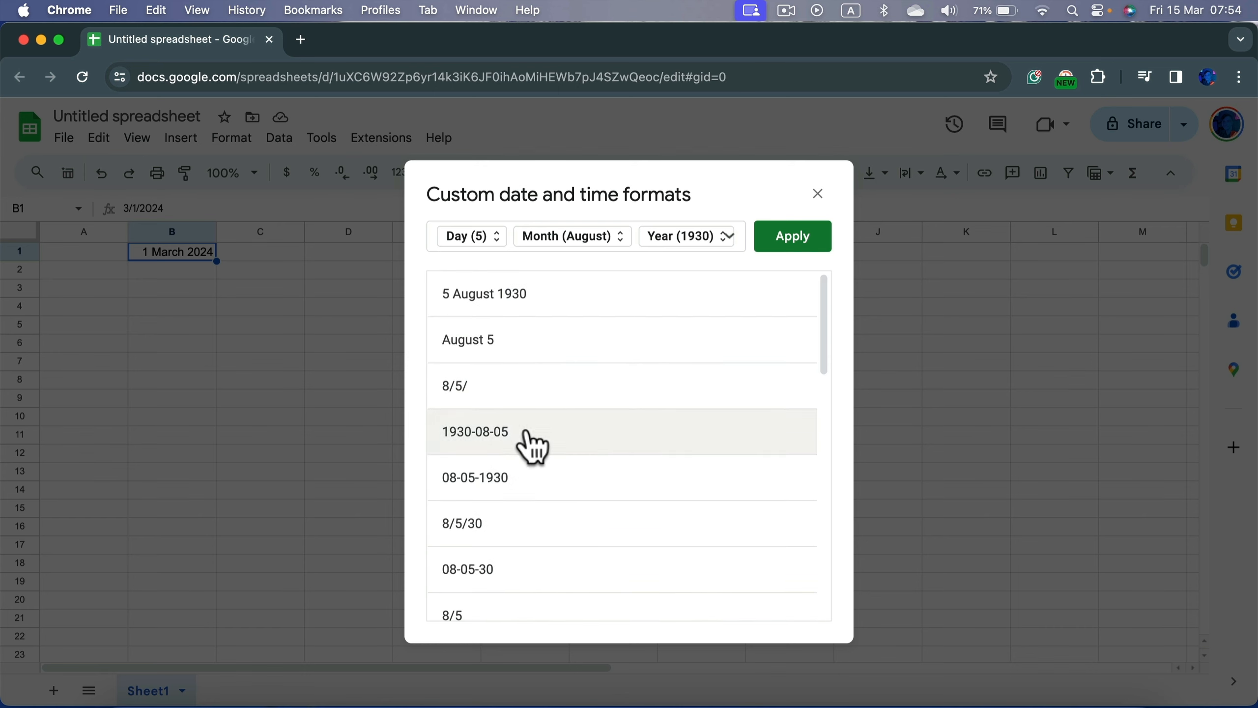
left_click(817, 242)
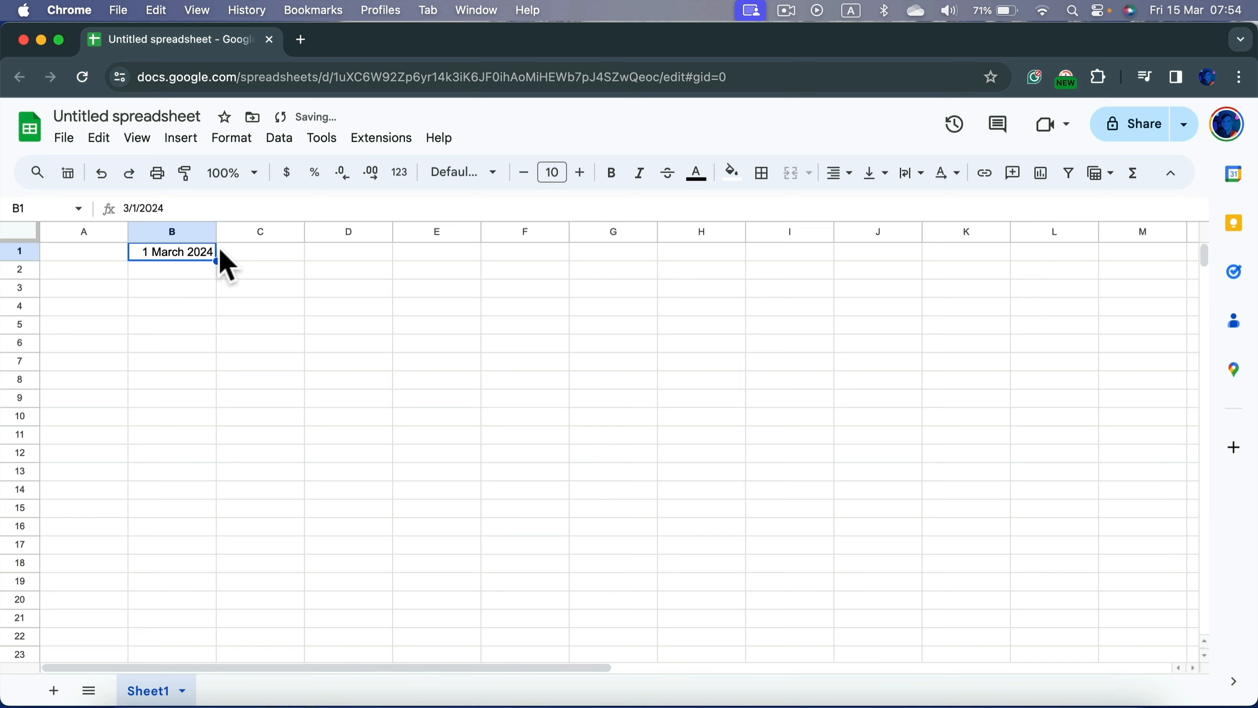
Step: Centre the date in B1 horizontally and vertically, and make it bold at font size 12
left_click(842, 173)
left_click(867, 205)
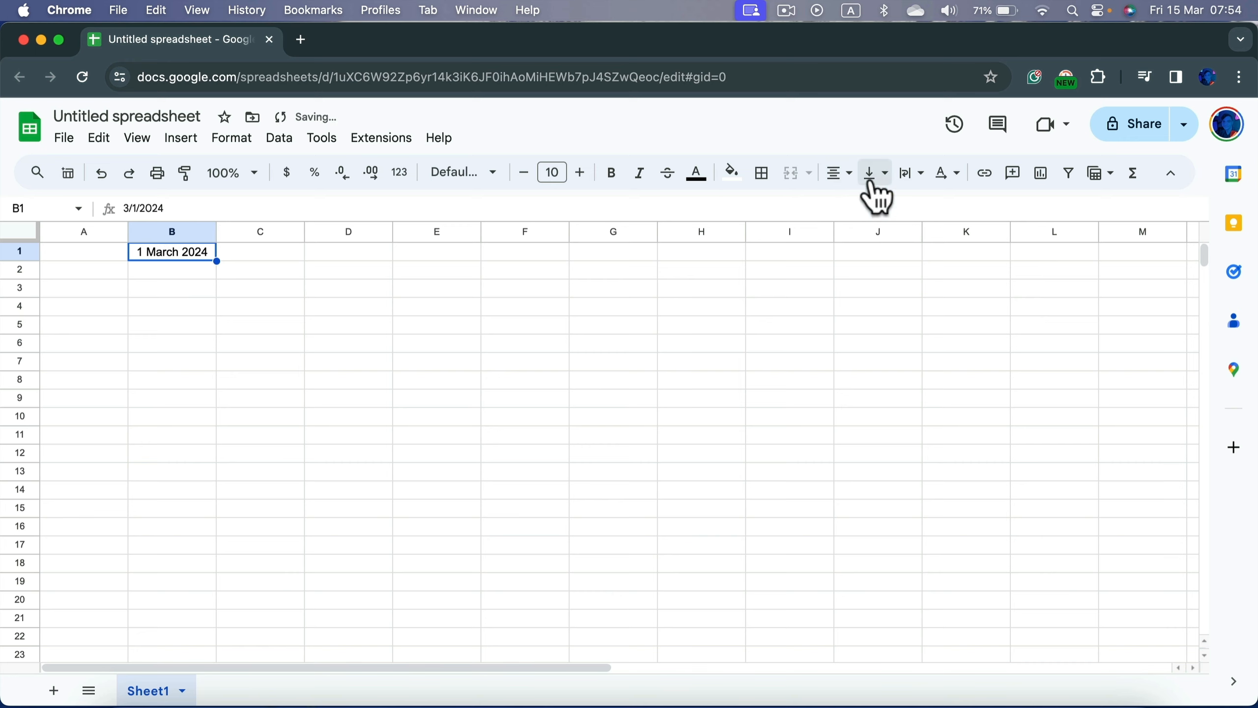
left_click(875, 174)
left_click(904, 208)
left_click(611, 173)
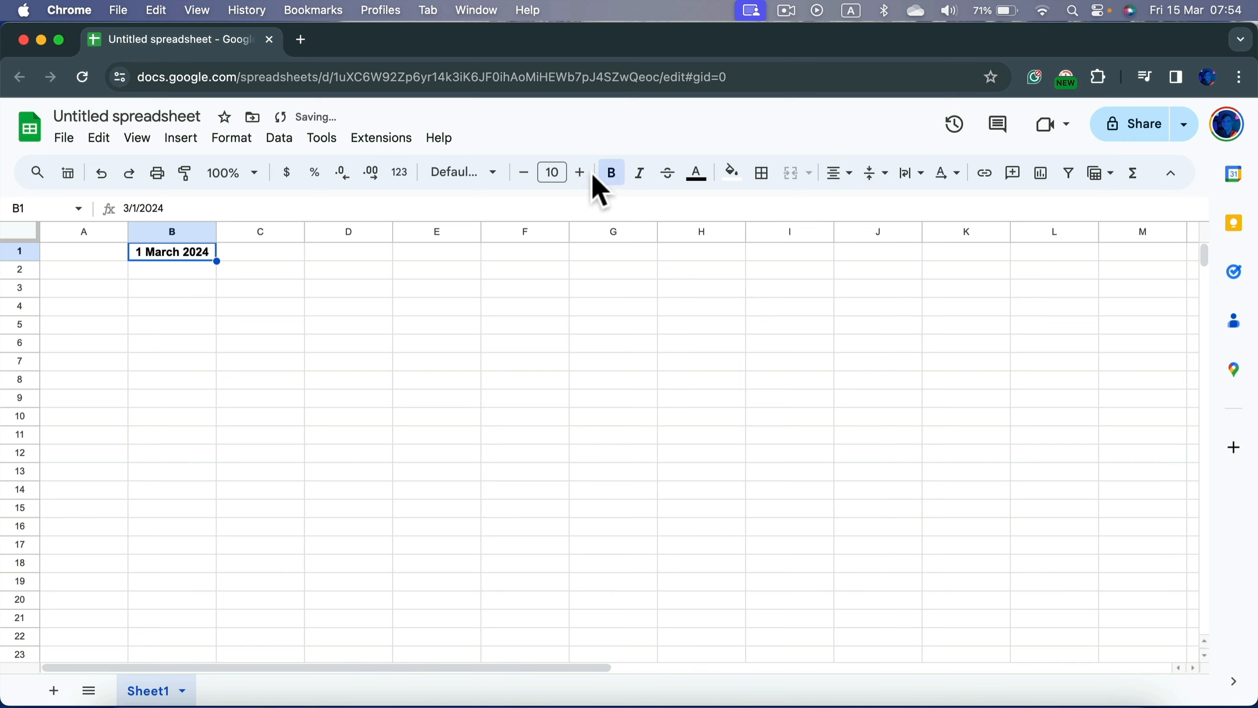
left_click(580, 173)
left_click(580, 172)
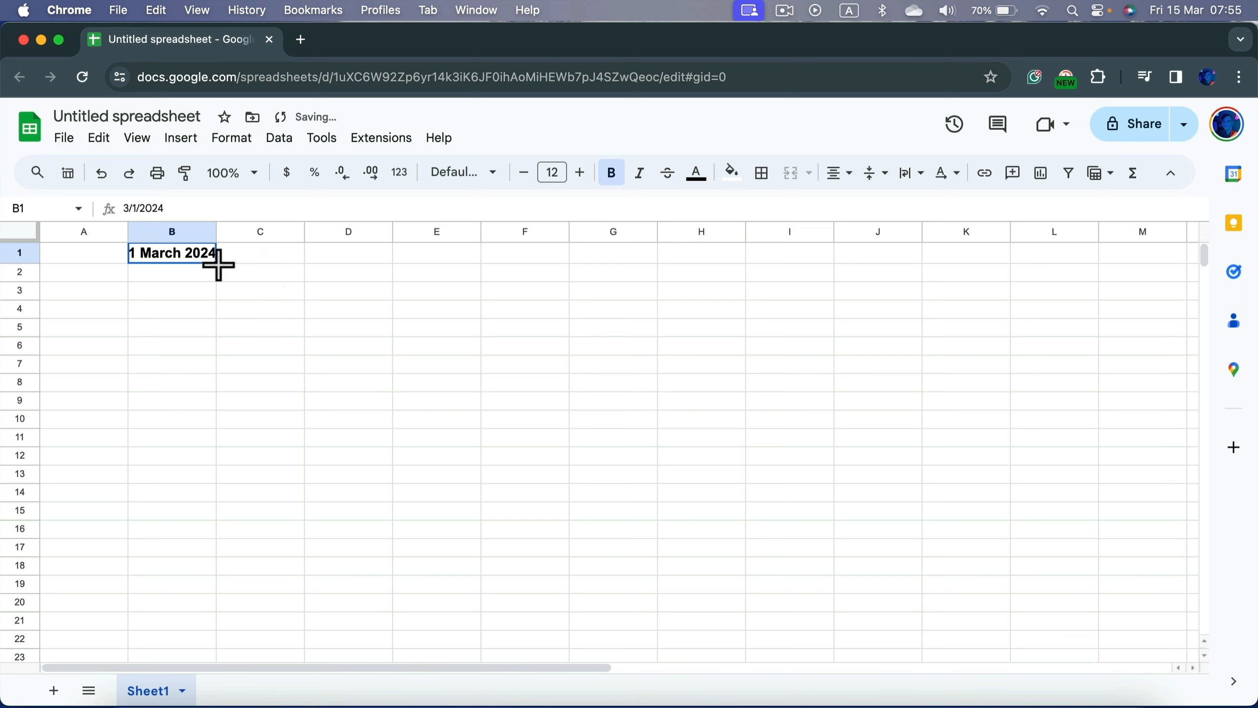
Step: Try filling the date from B1 across row 1 to E1, and undo the fill
left_click_drag(218, 264, 471, 258)
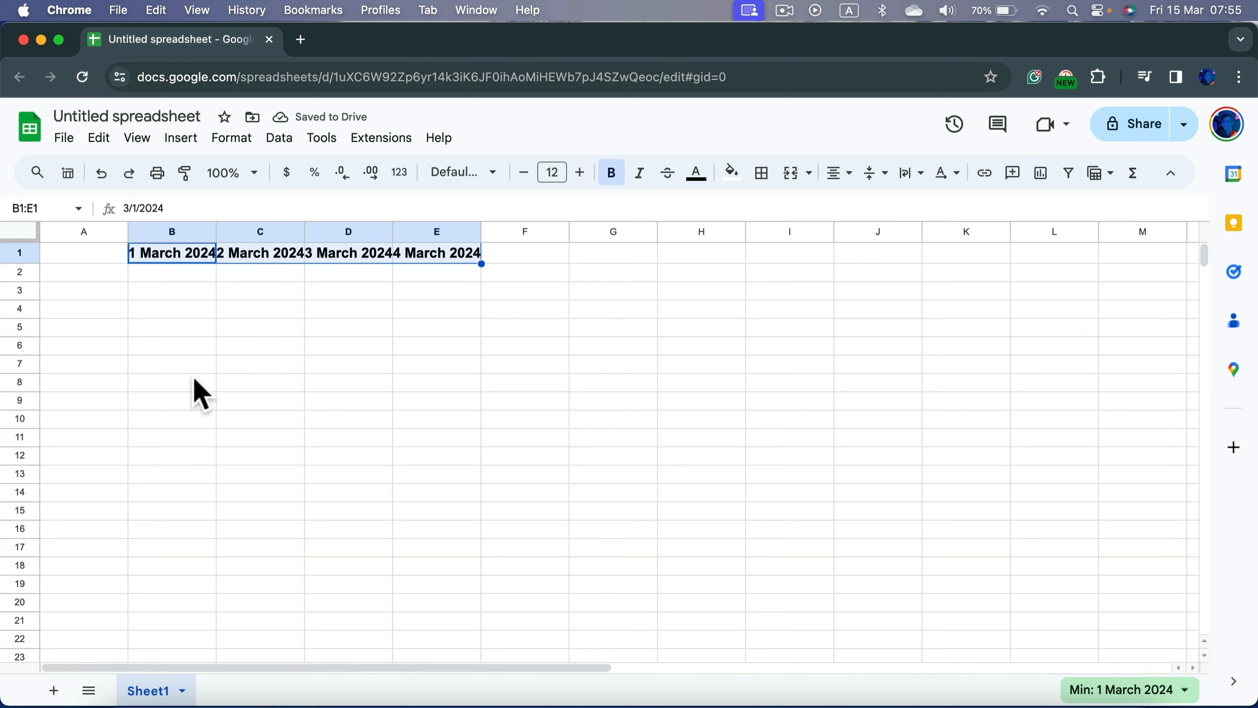
key("super+z")
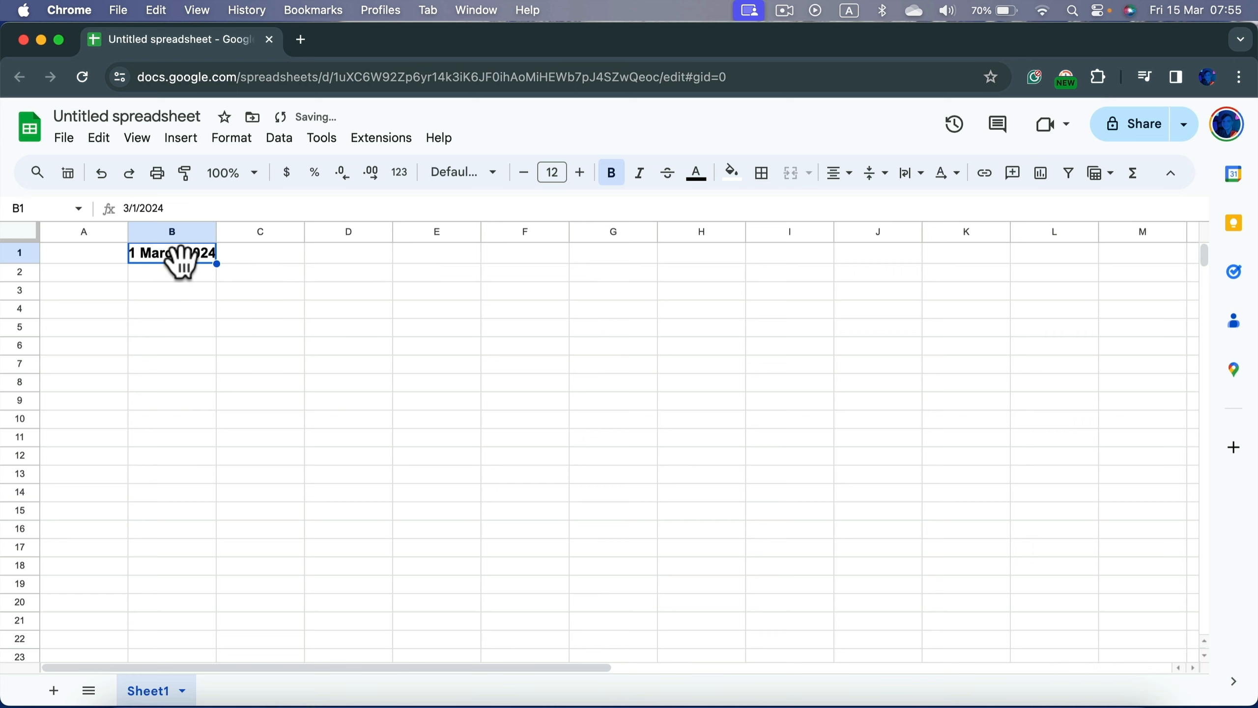
Step: Enter the formula =B1+1 in cell C1 to produce the following day's date
left_click(252, 258)
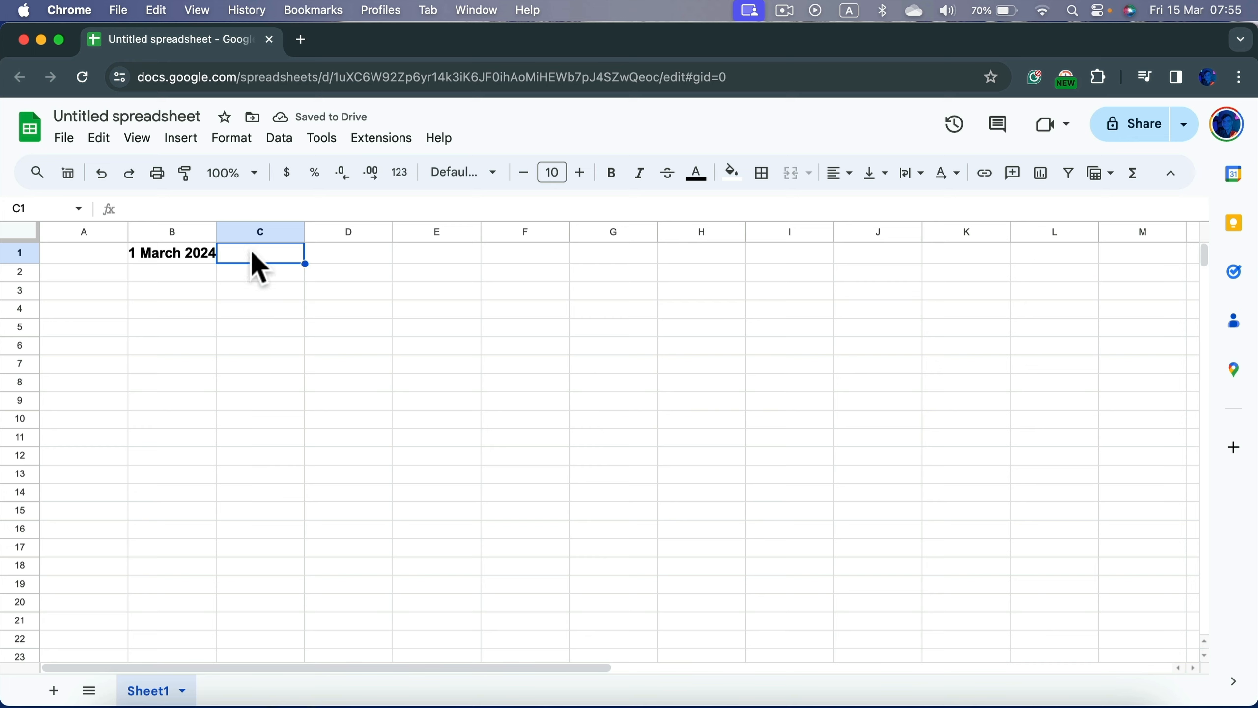
type("=")
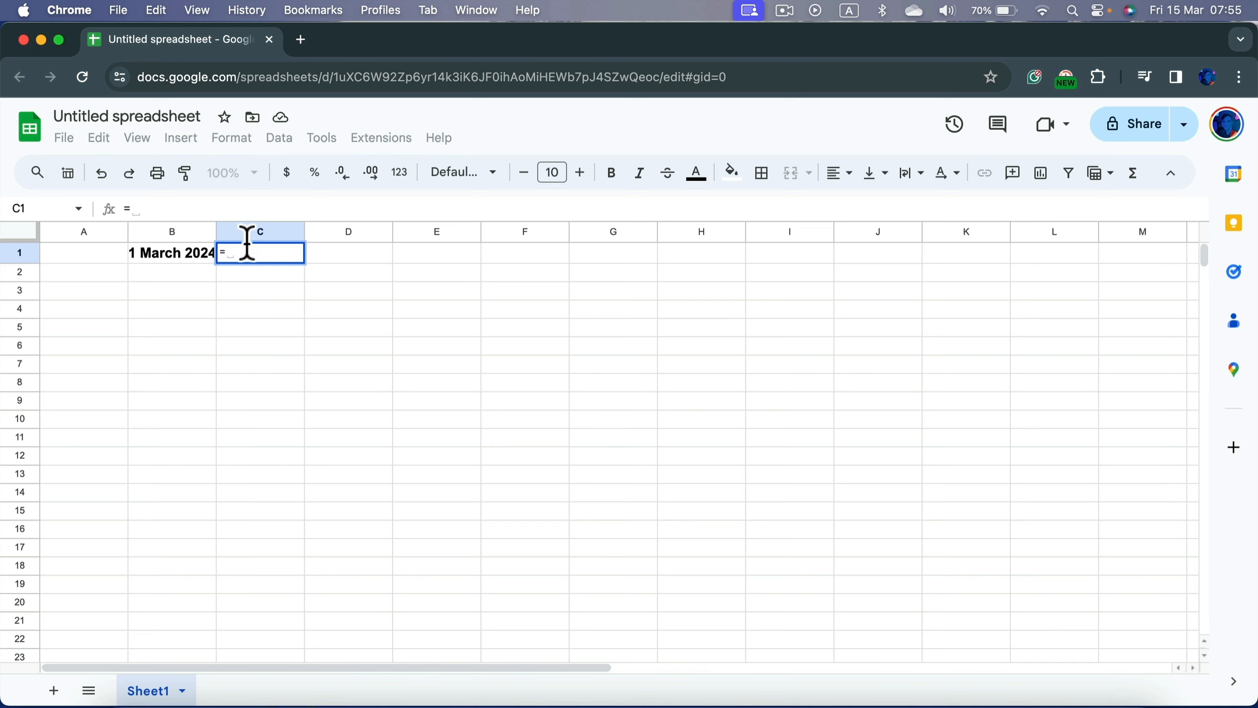
left_click(182, 258)
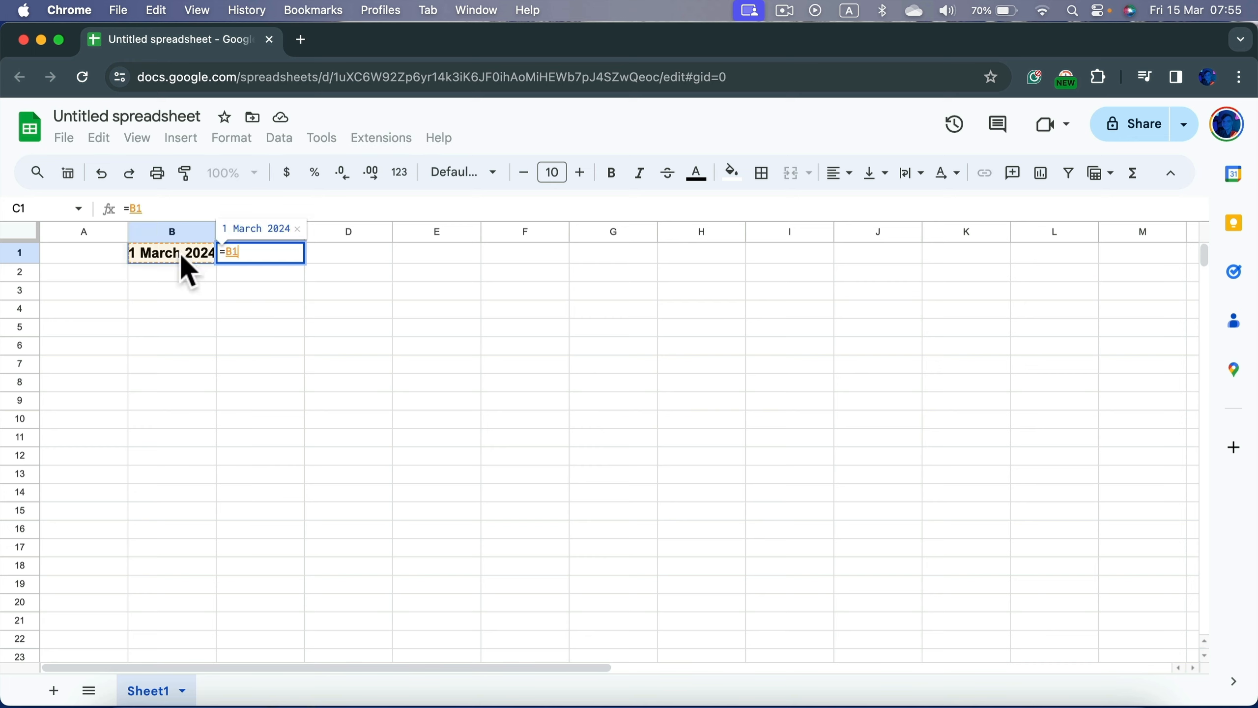
left_click(171, 209)
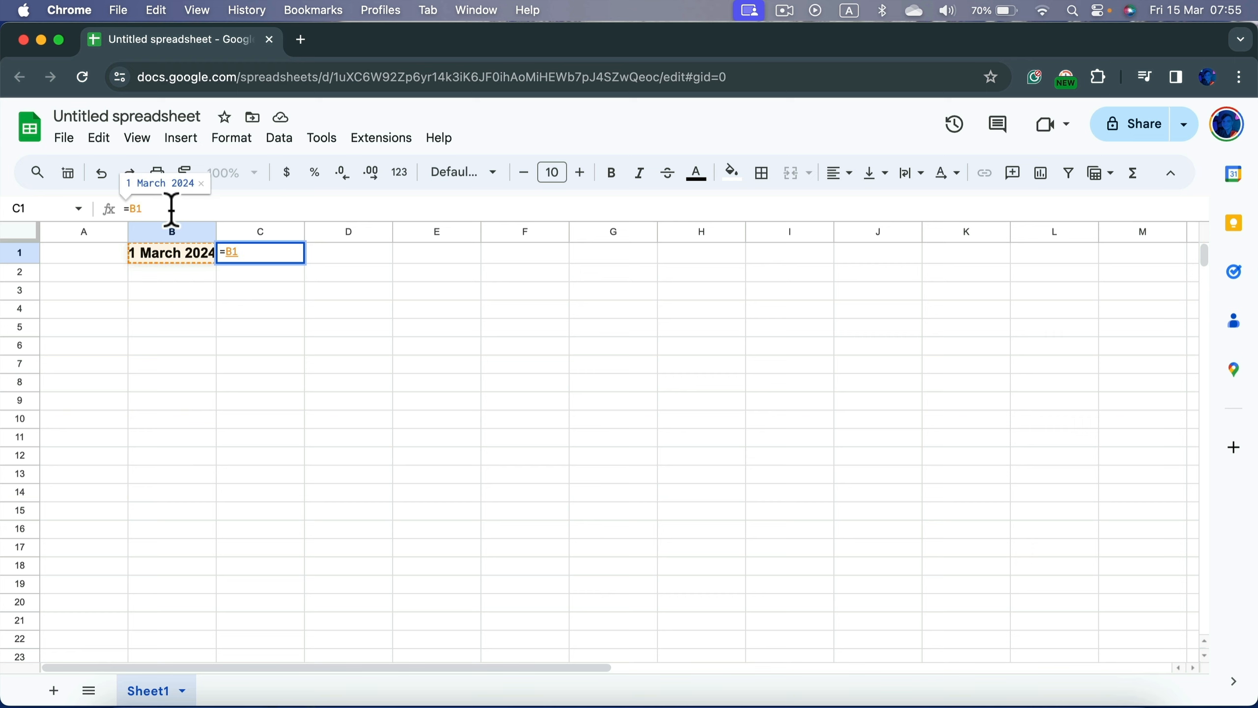
type("+1")
key("Return")
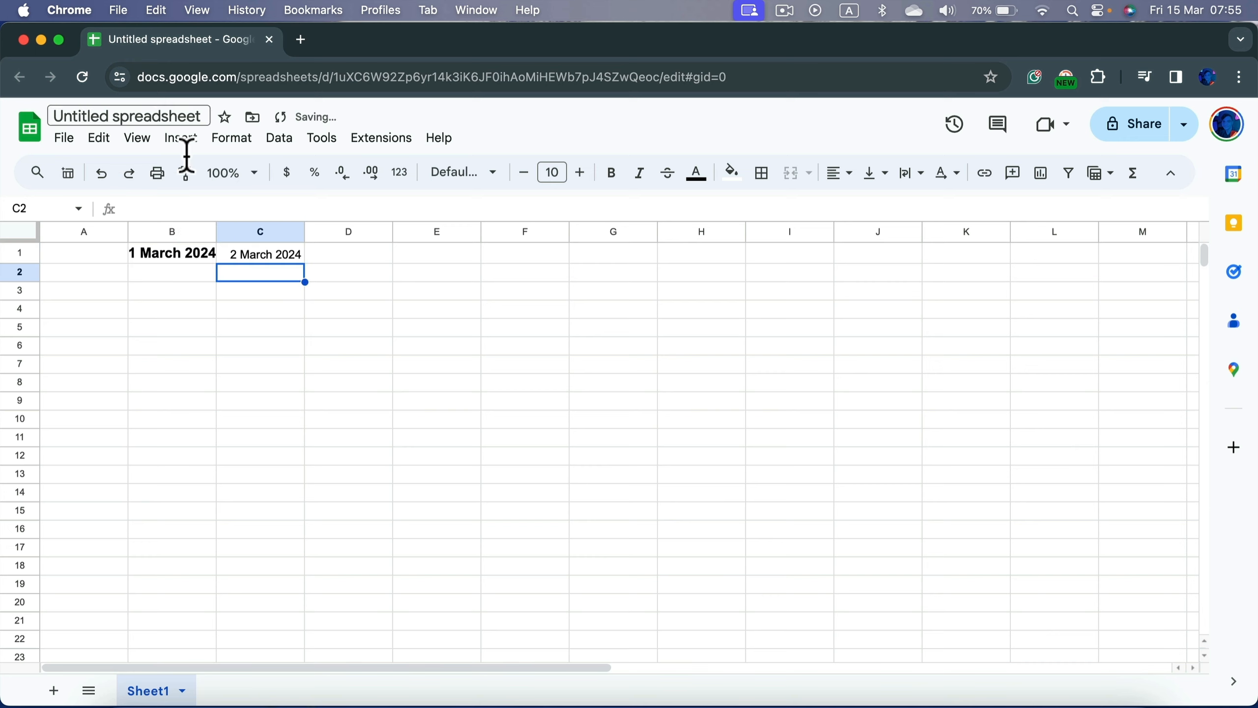
Step: Fill the next-day formula from C1 across row 1 to Z1
left_click(269, 253)
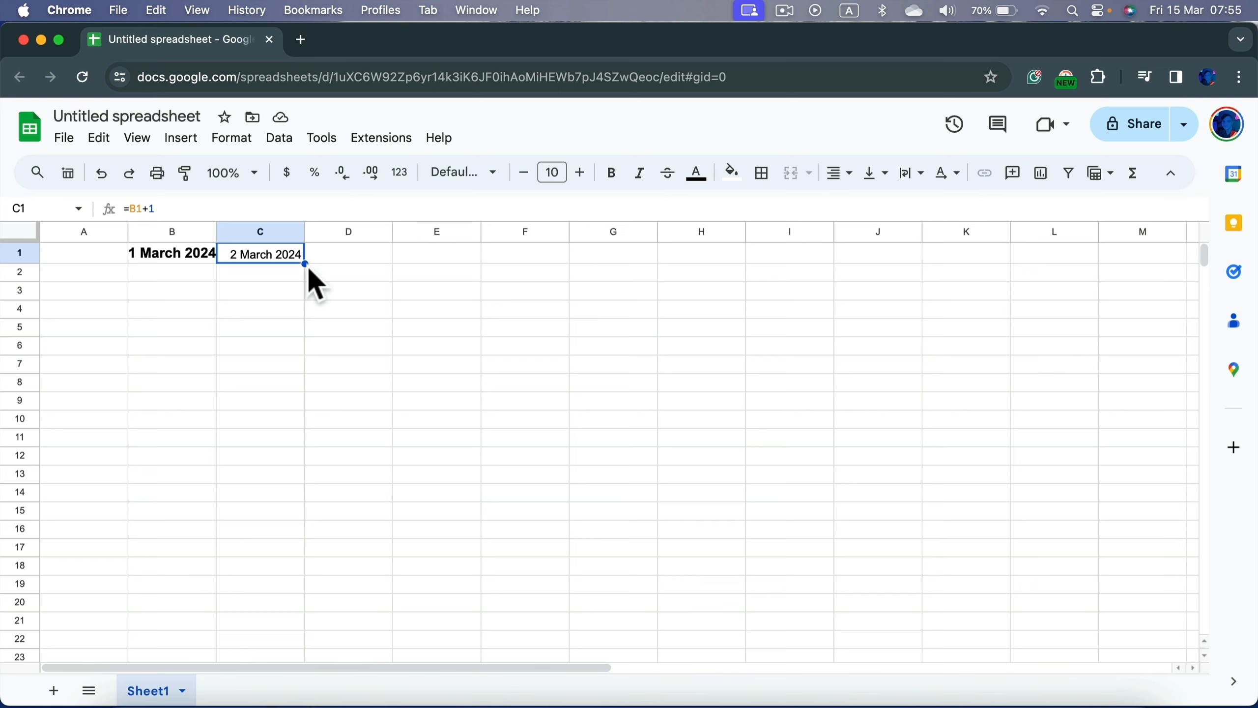
left_click_drag(305, 263, 913, 262)
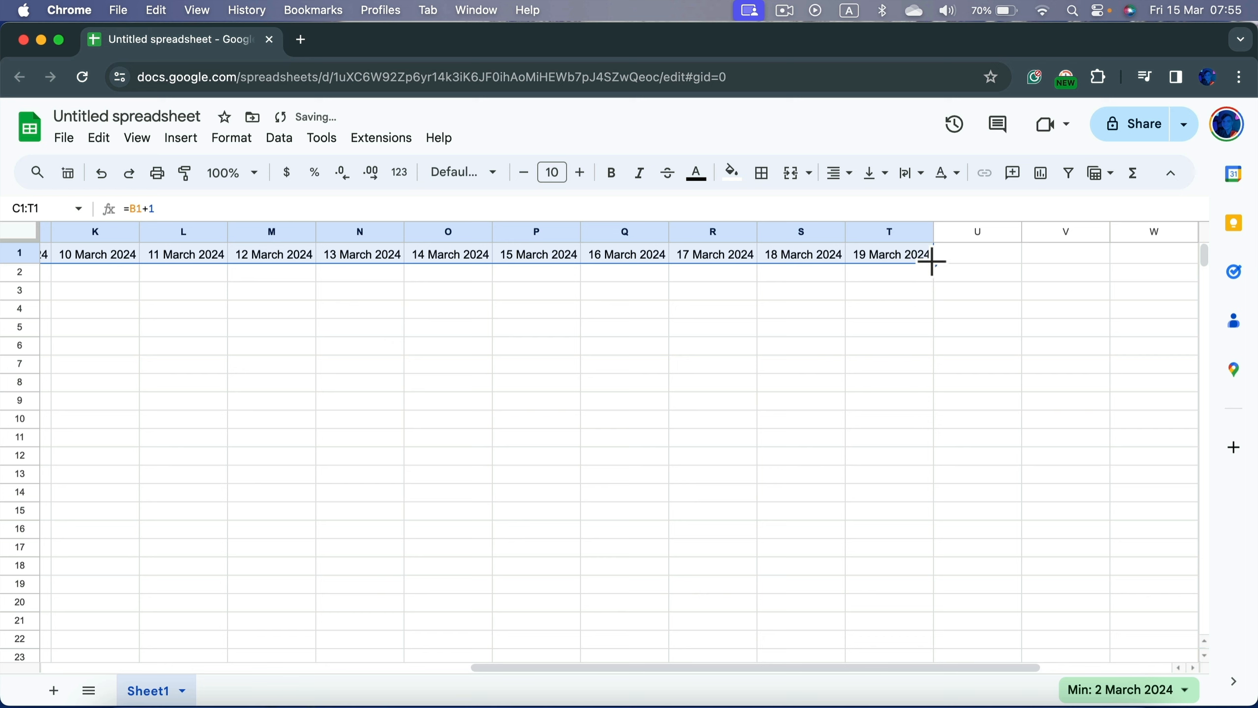
left_click_drag(1198, 268, 1129, 273)
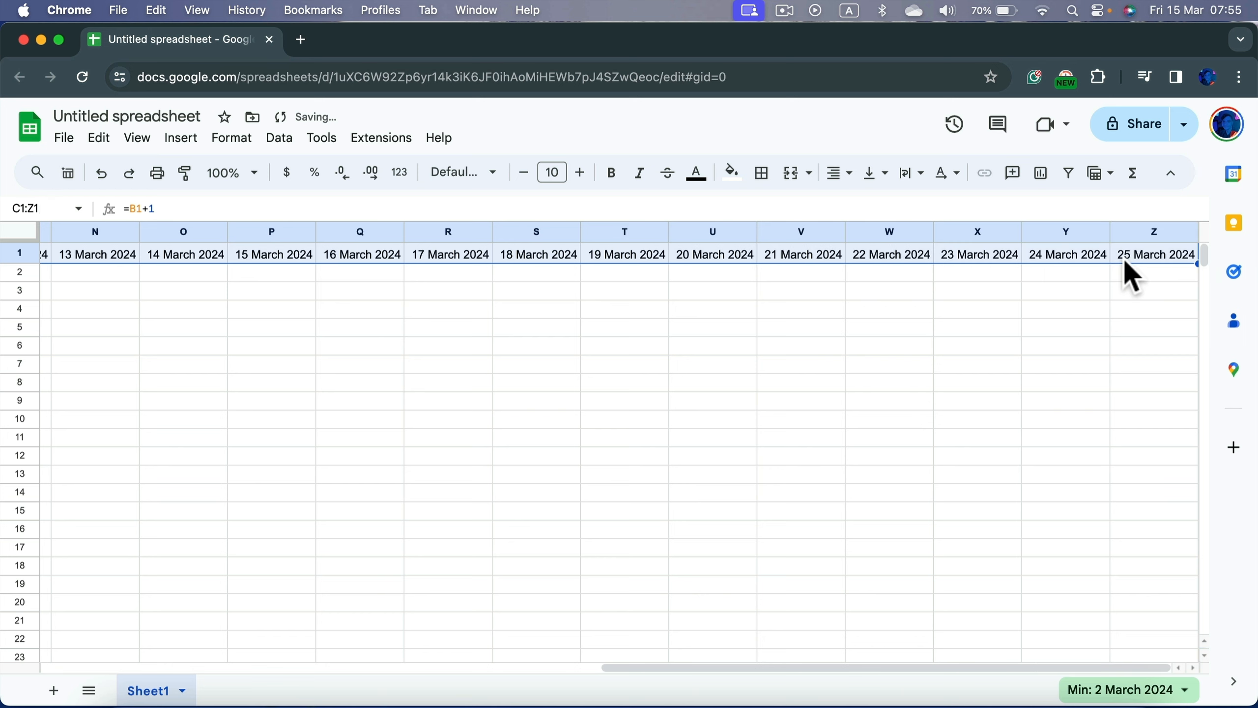
left_click(1099, 333)
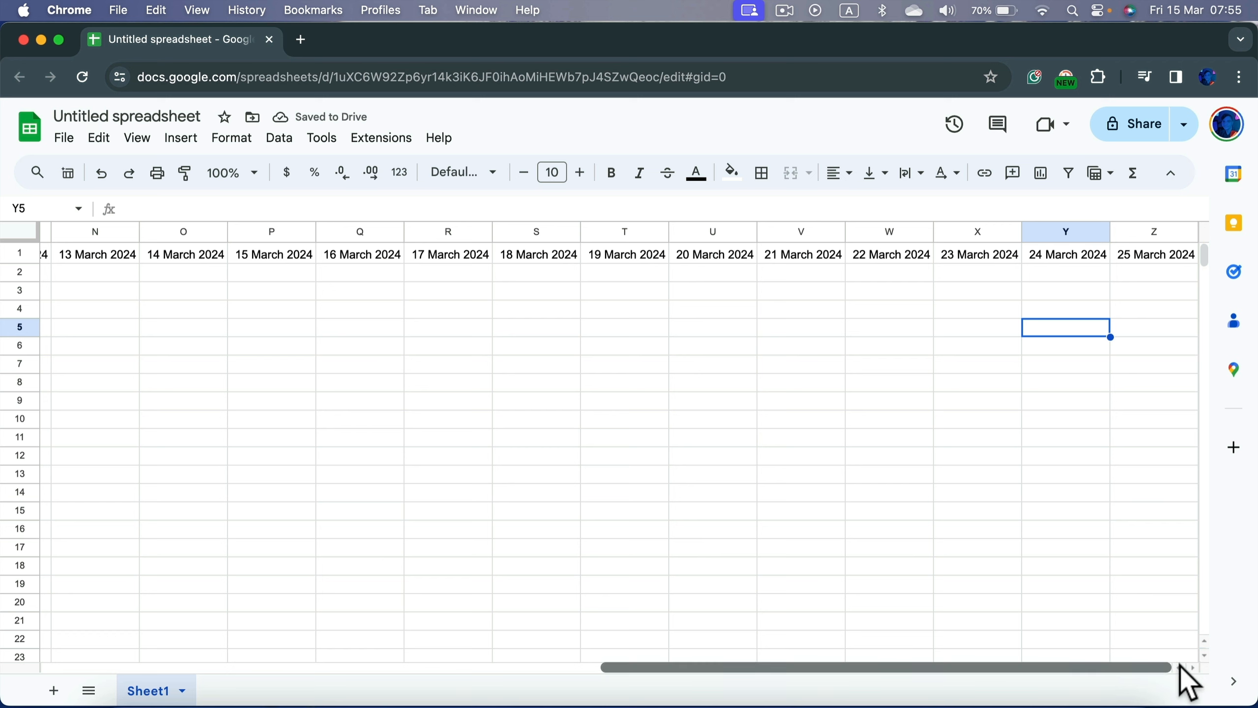
left_click(1148, 232)
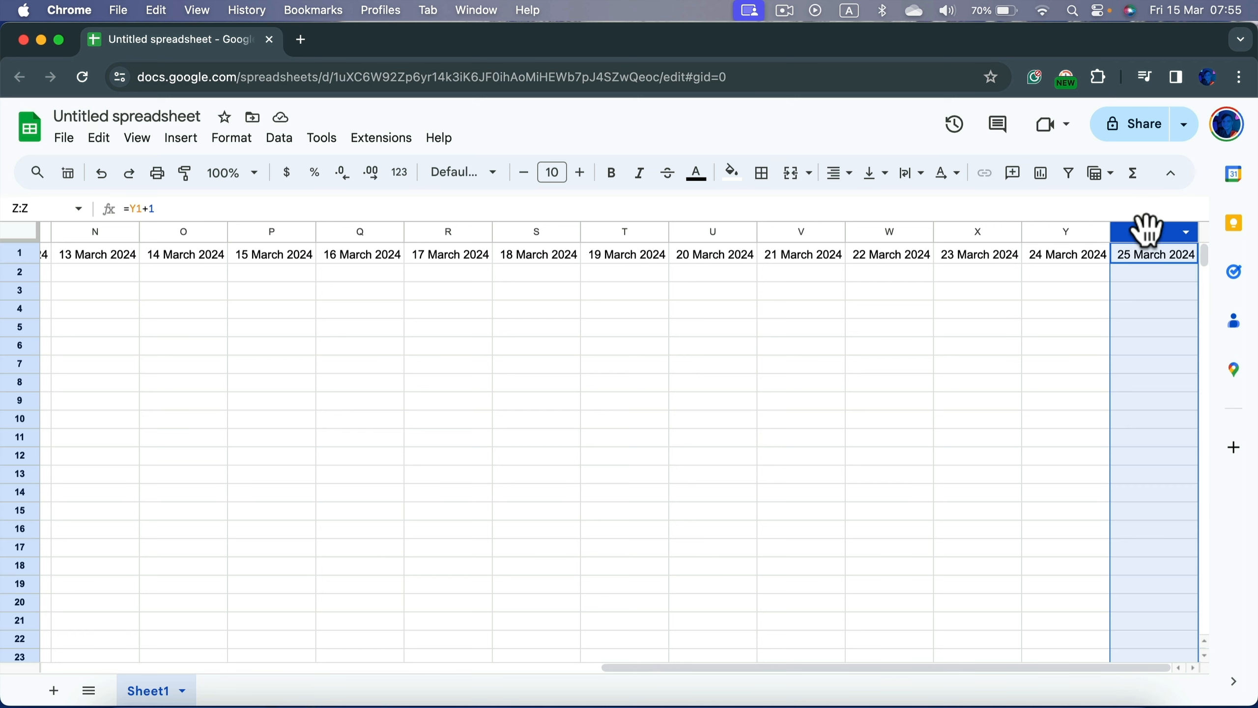
right_click(1148, 233)
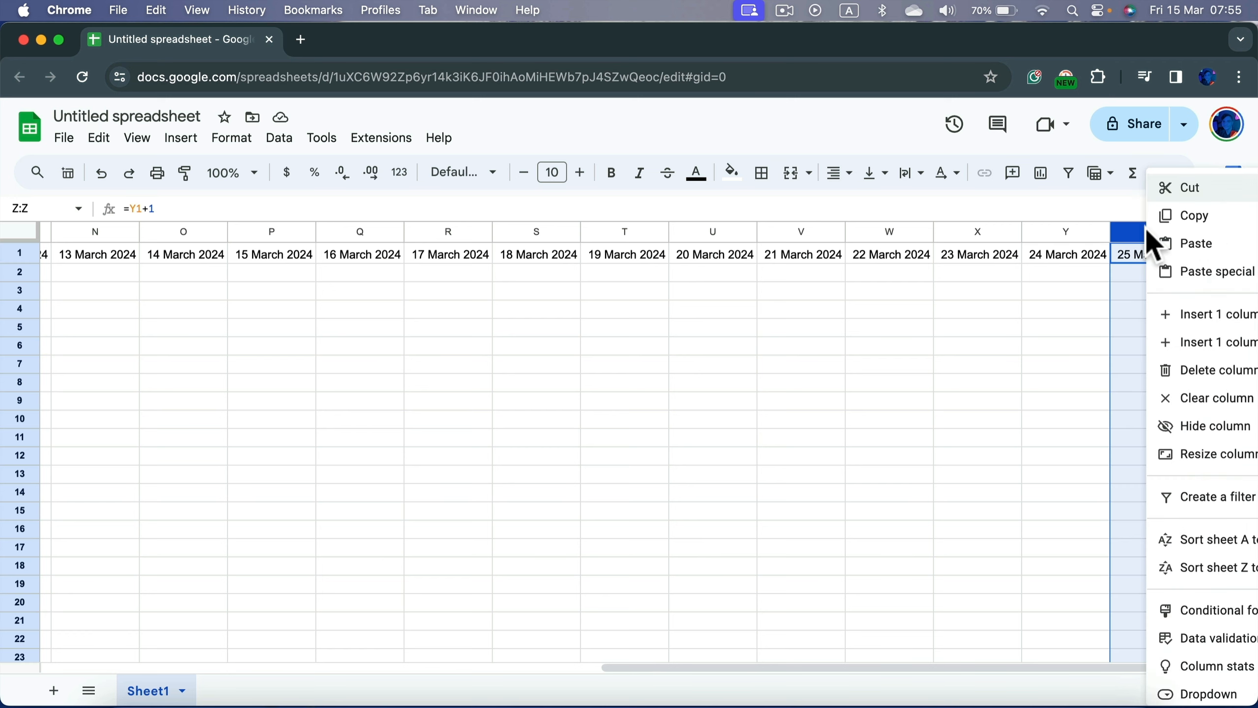
left_click(997, 332)
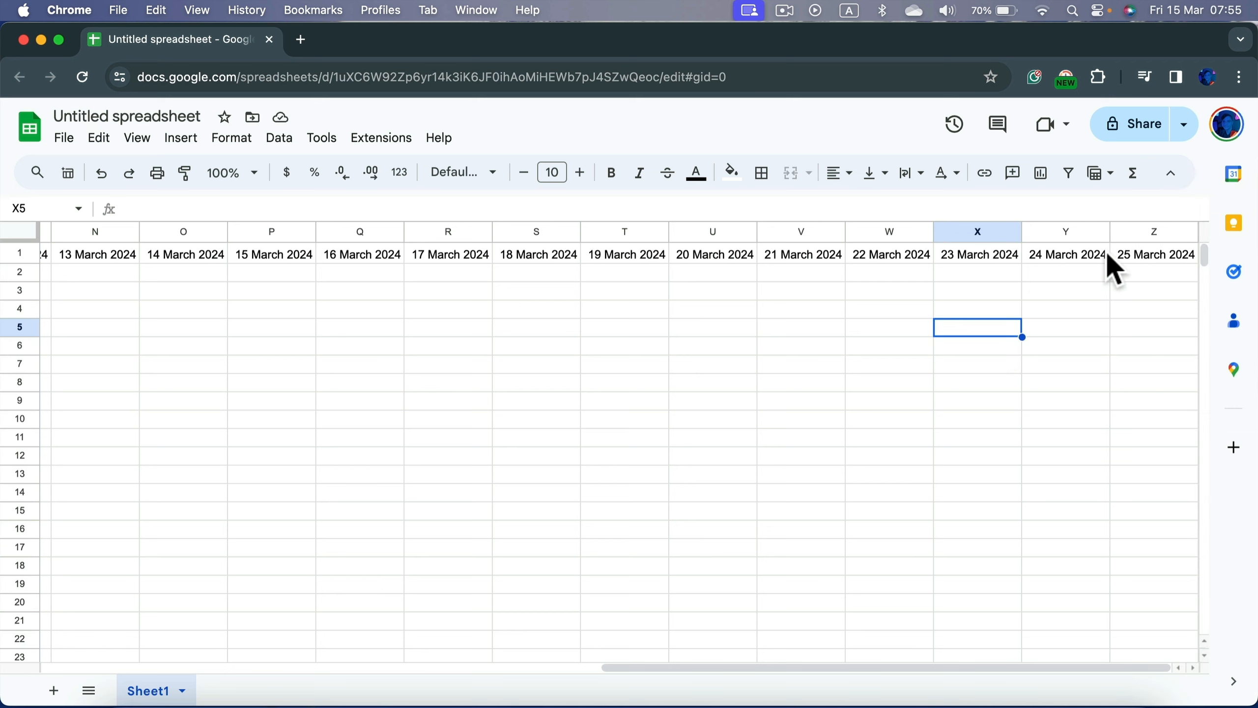
Step: Insert six columns to the right of columns U to Z in a single operation
left_click(1136, 232)
left_click(708, 232, "shift")
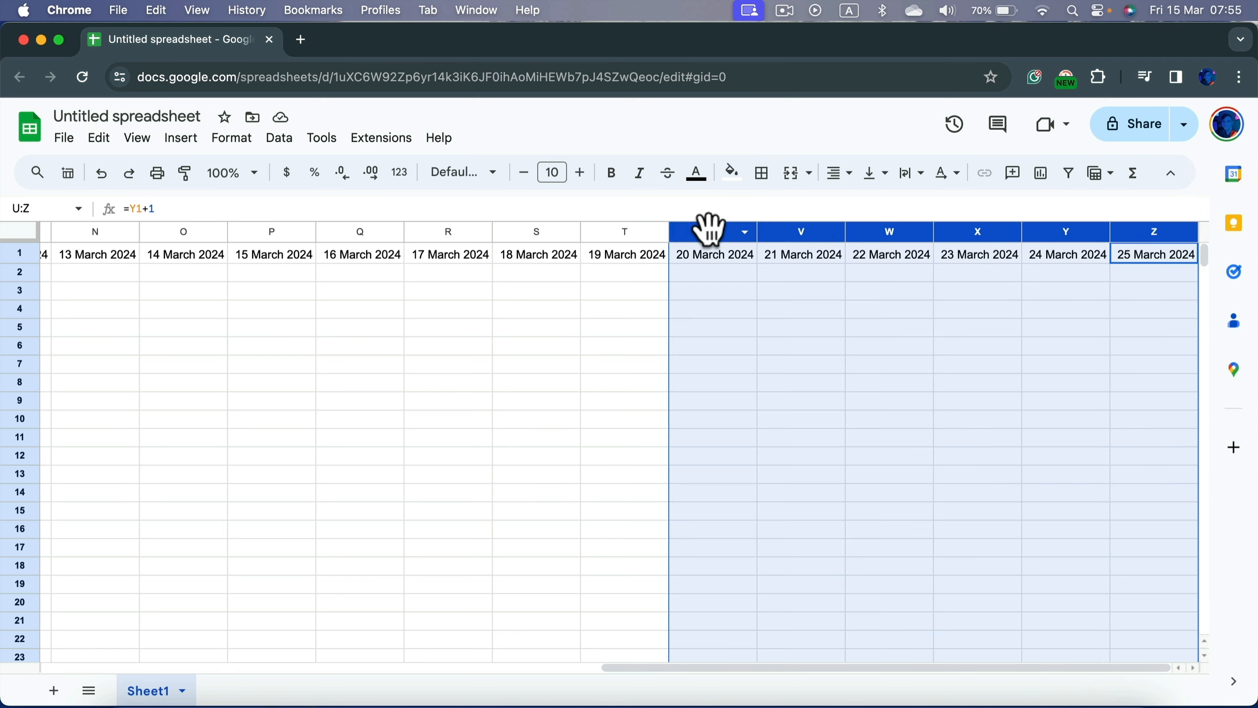
right_click(723, 232)
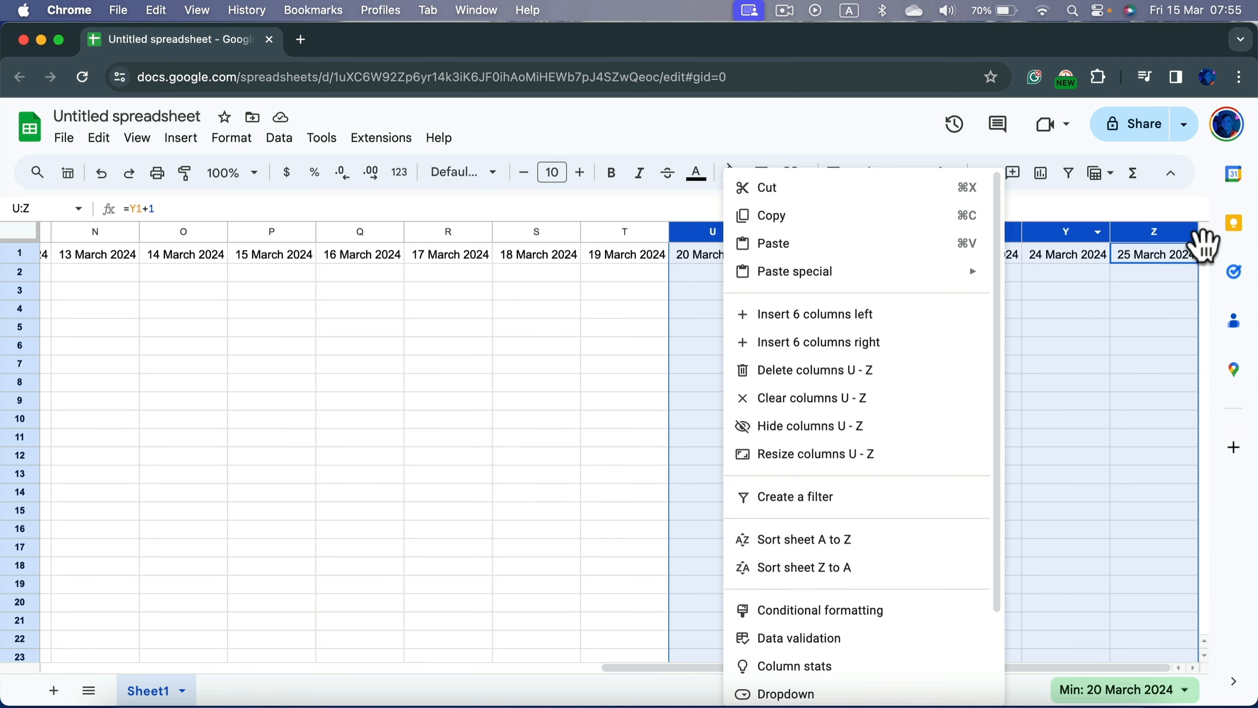
right_click(1159, 232)
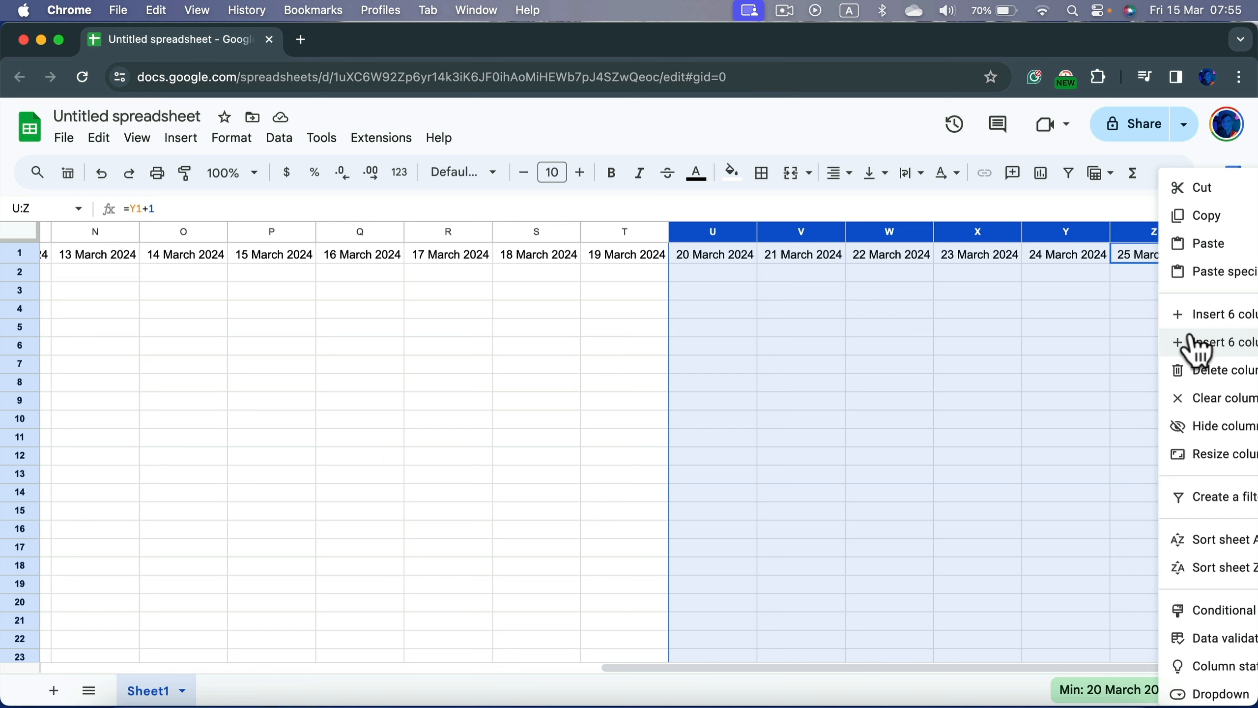
left_click(1177, 344)
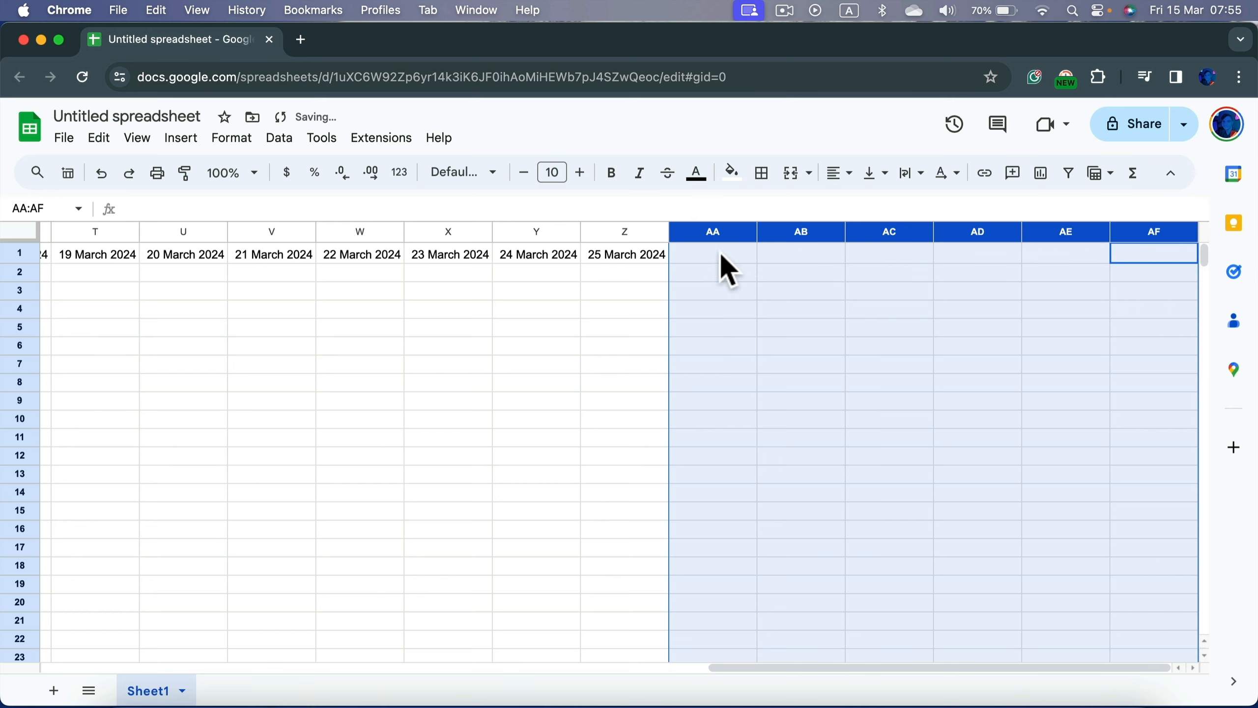
Step: Extend the date formula from Z1 across the new columns to AF1, ending at 31 March 2024
left_click(664, 258)
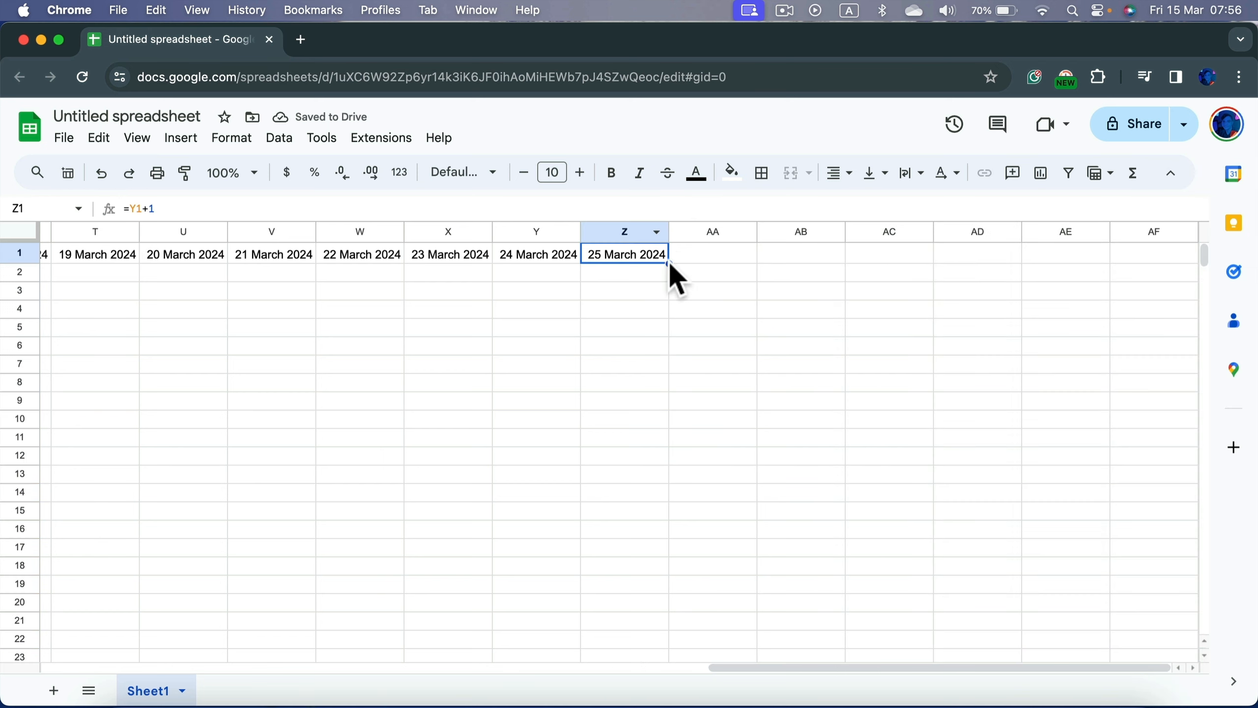
left_click_drag(682, 265, 1169, 269)
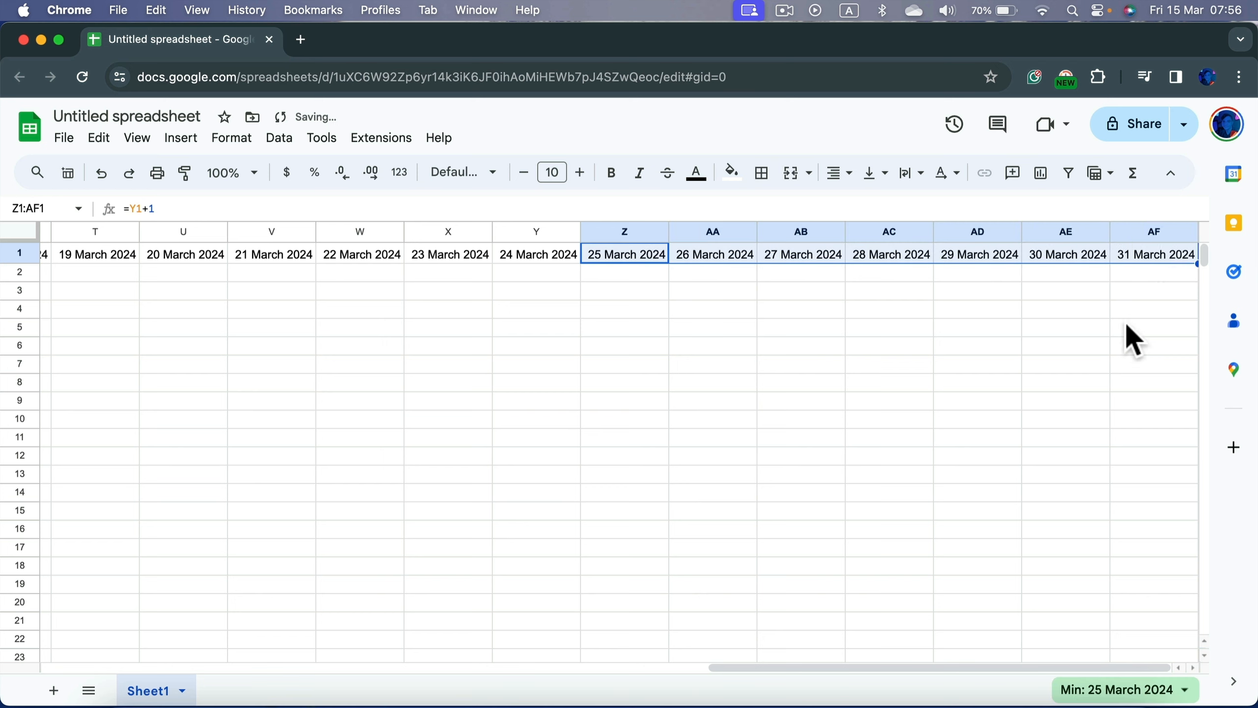
left_click(1122, 327)
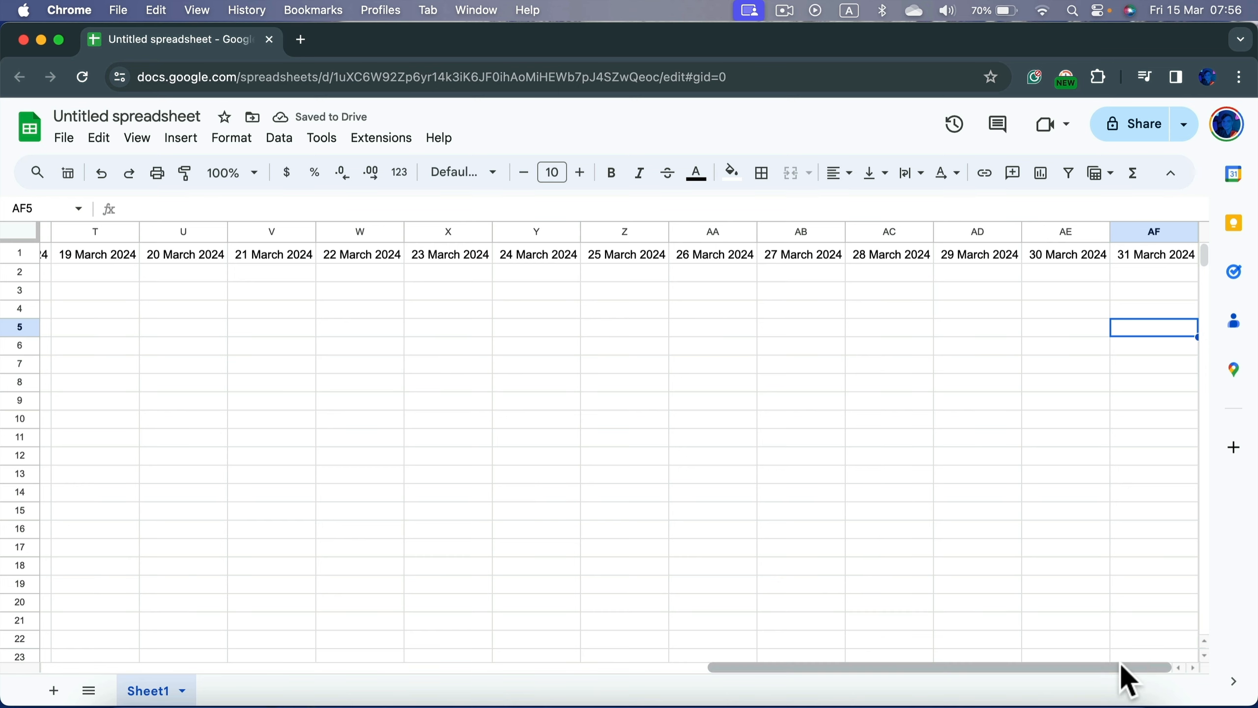
left_click_drag(1118, 666, 355, 690)
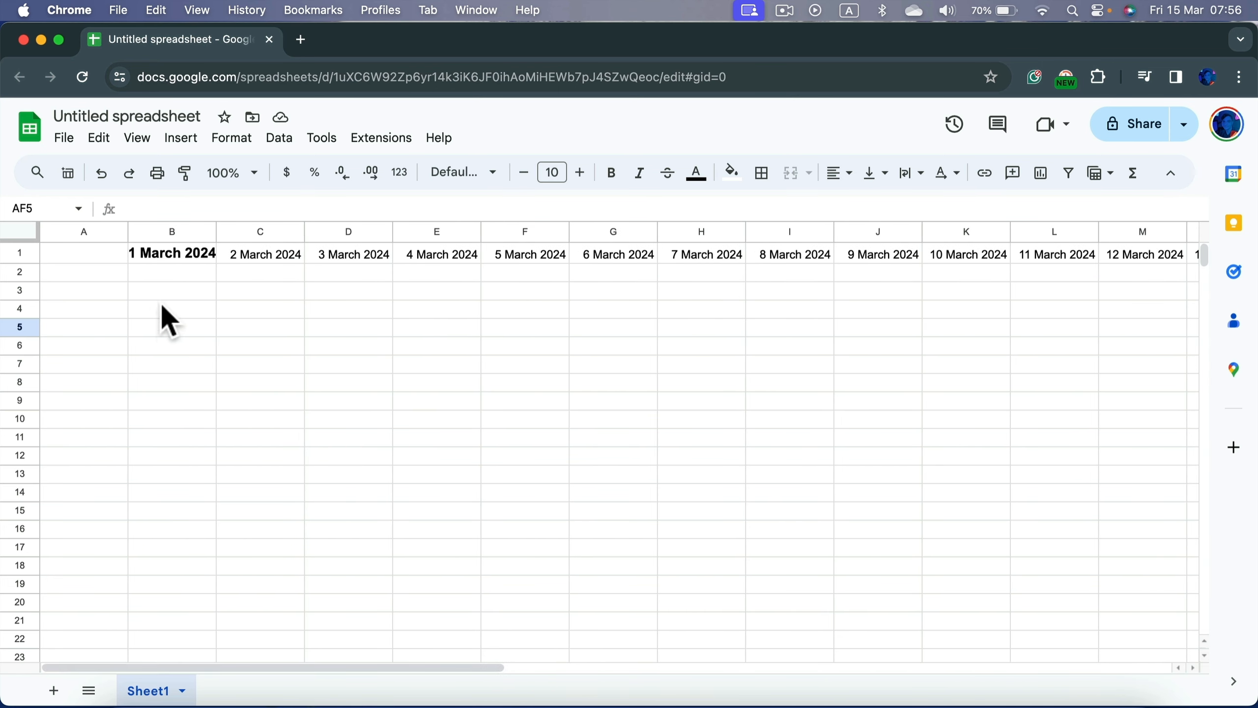
Step: Apply the custom date format in the 5-Aug style to all of row 1
left_click(21, 254)
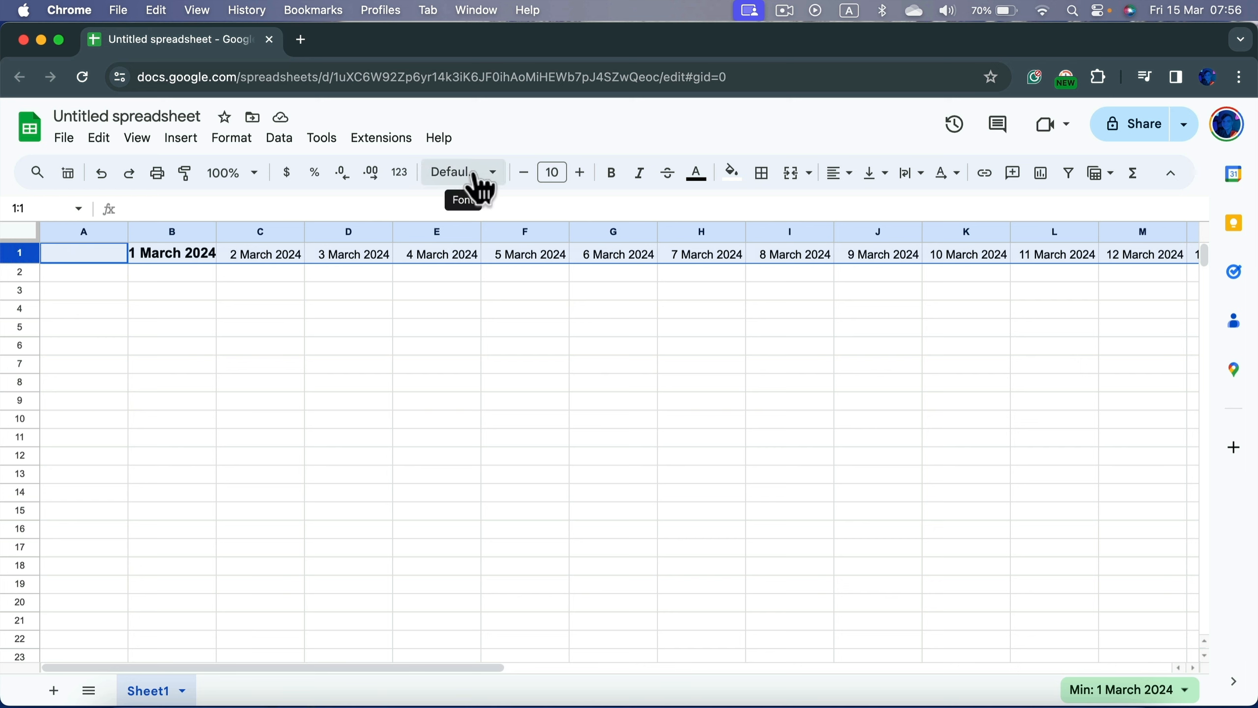
left_click(479, 188)
scroll(533, 604, "down", 1)
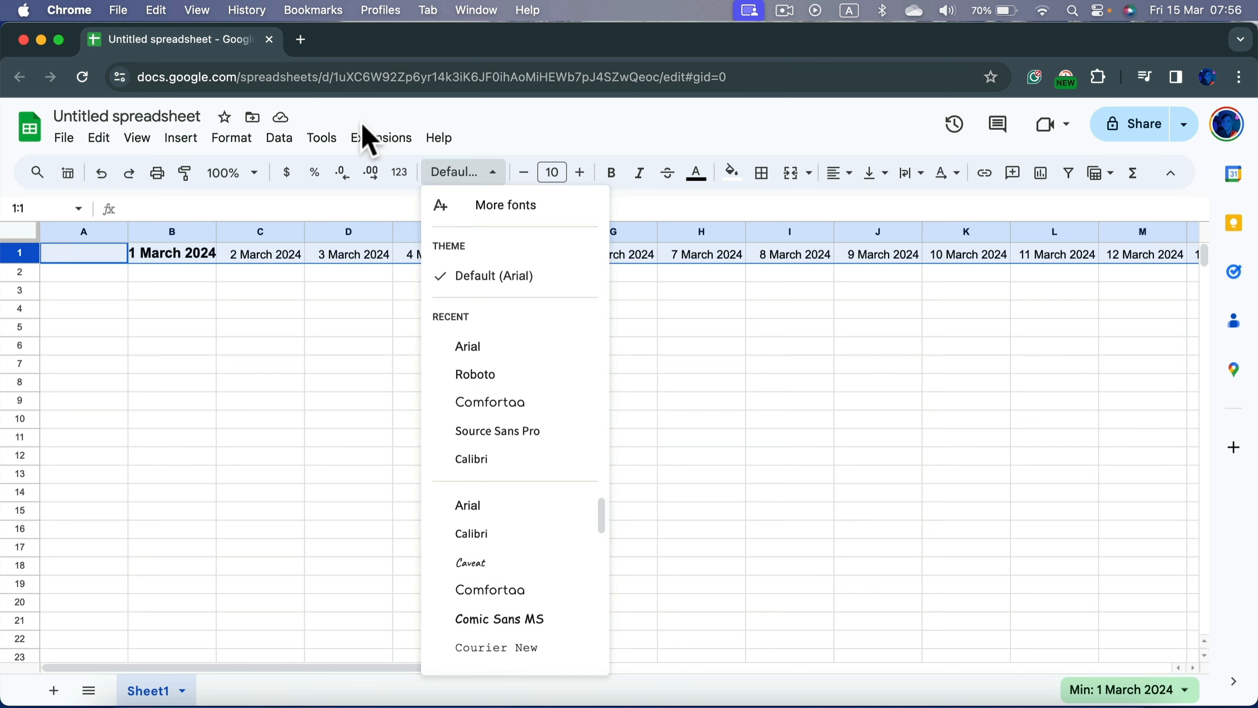
left_click(402, 184)
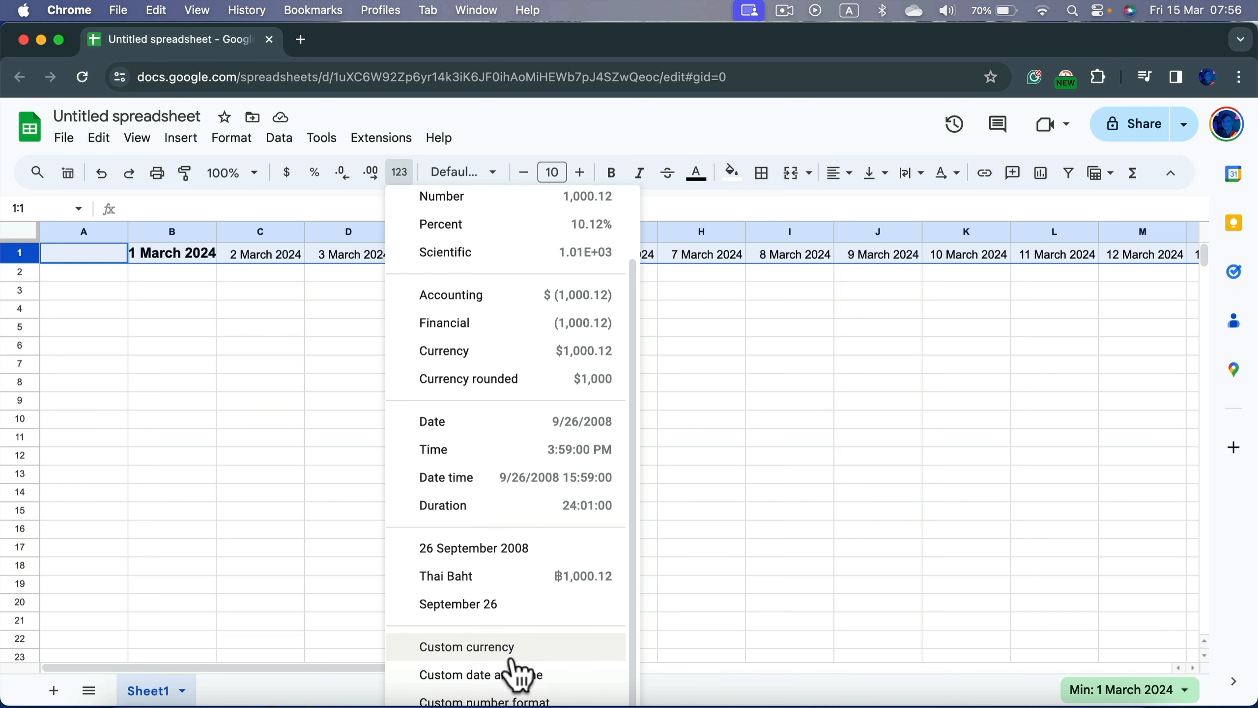
left_click(524, 675)
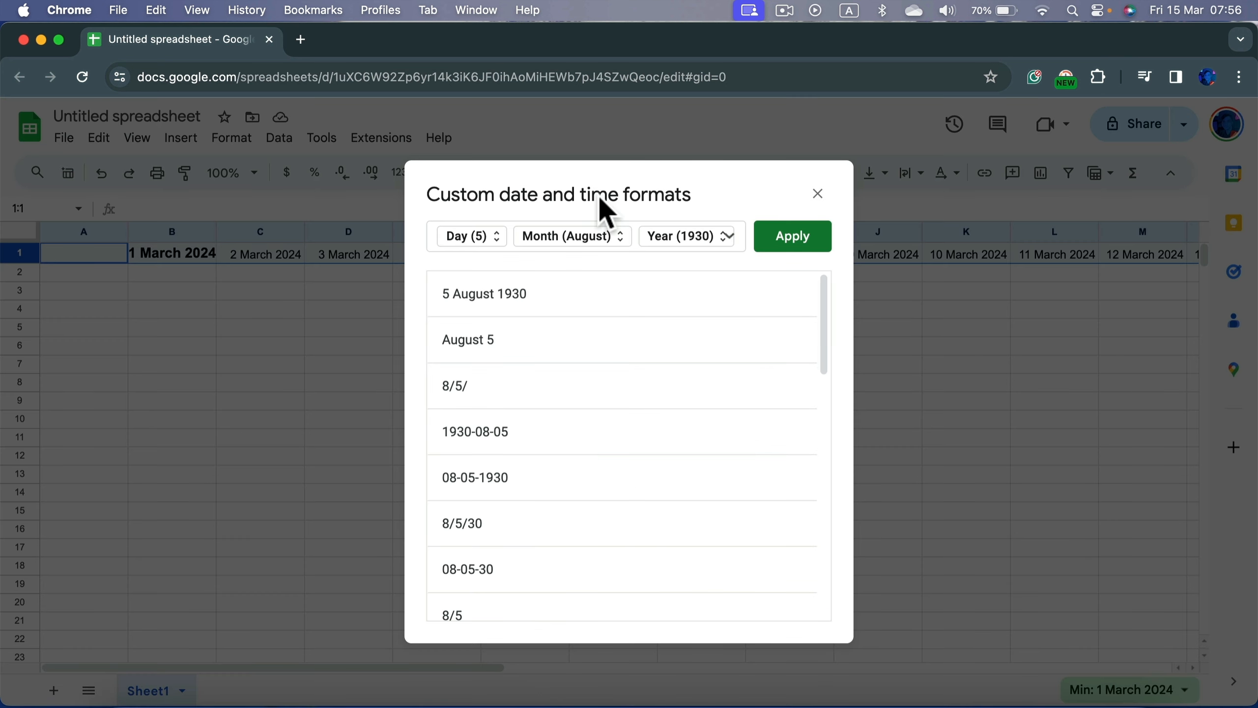
scroll(562, 483, "down", 3)
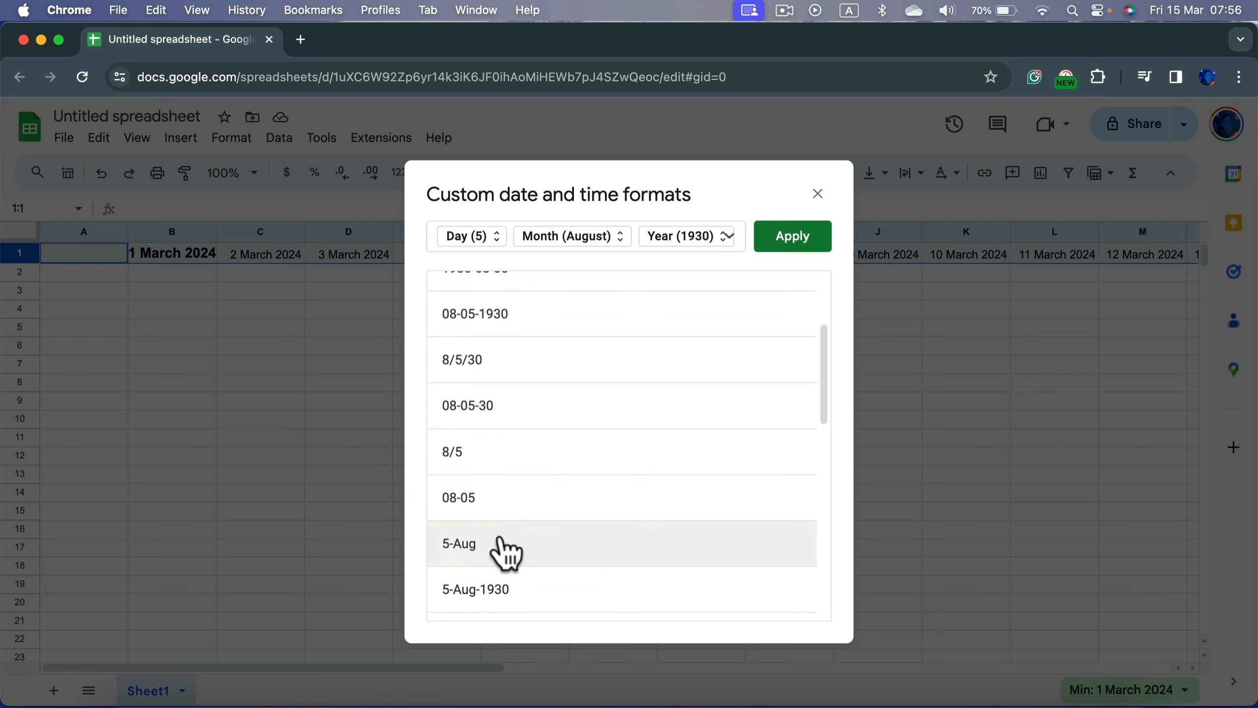
left_click(470, 545)
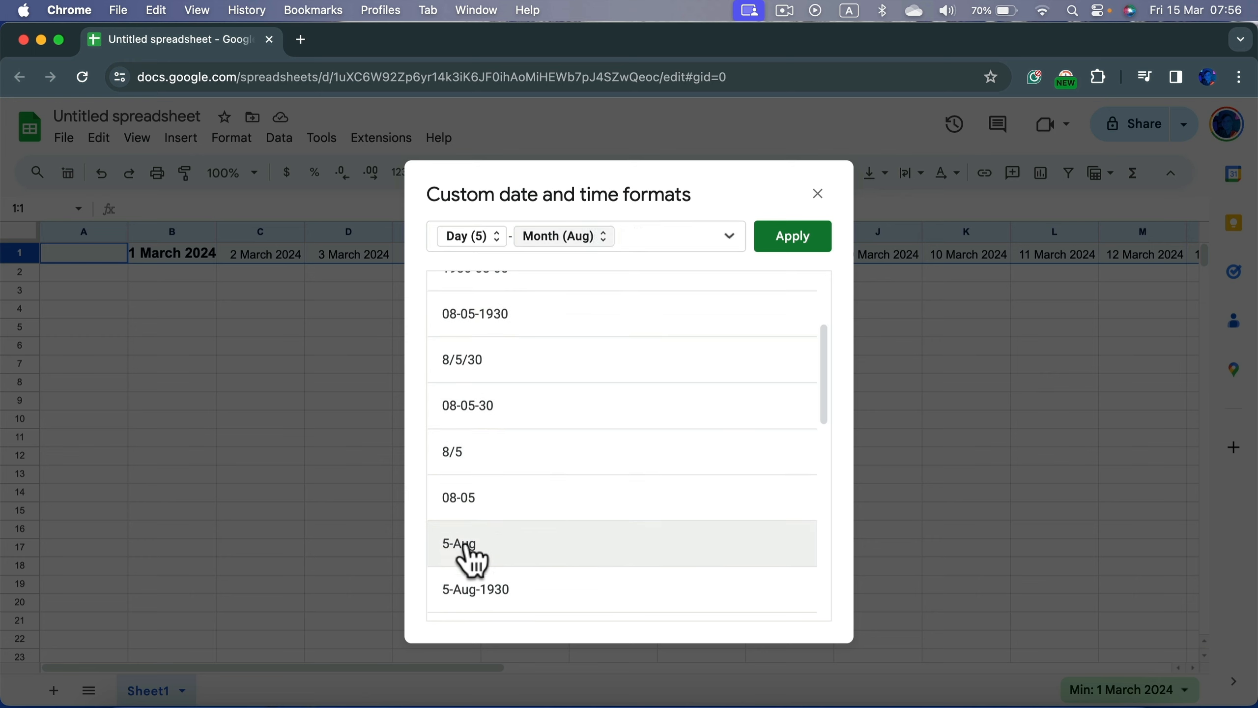
left_click(790, 258)
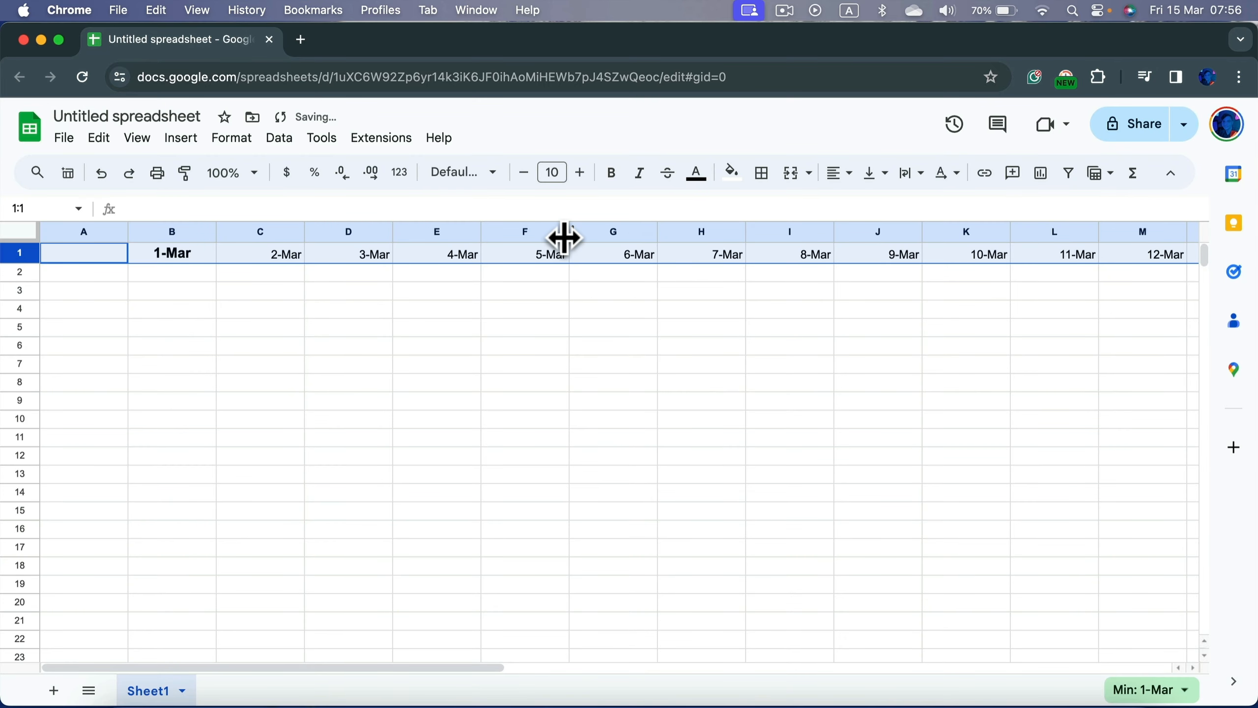
Step: Set the text in row 1 to font size 12 and make it bold
left_click(580, 172)
left_click(581, 172)
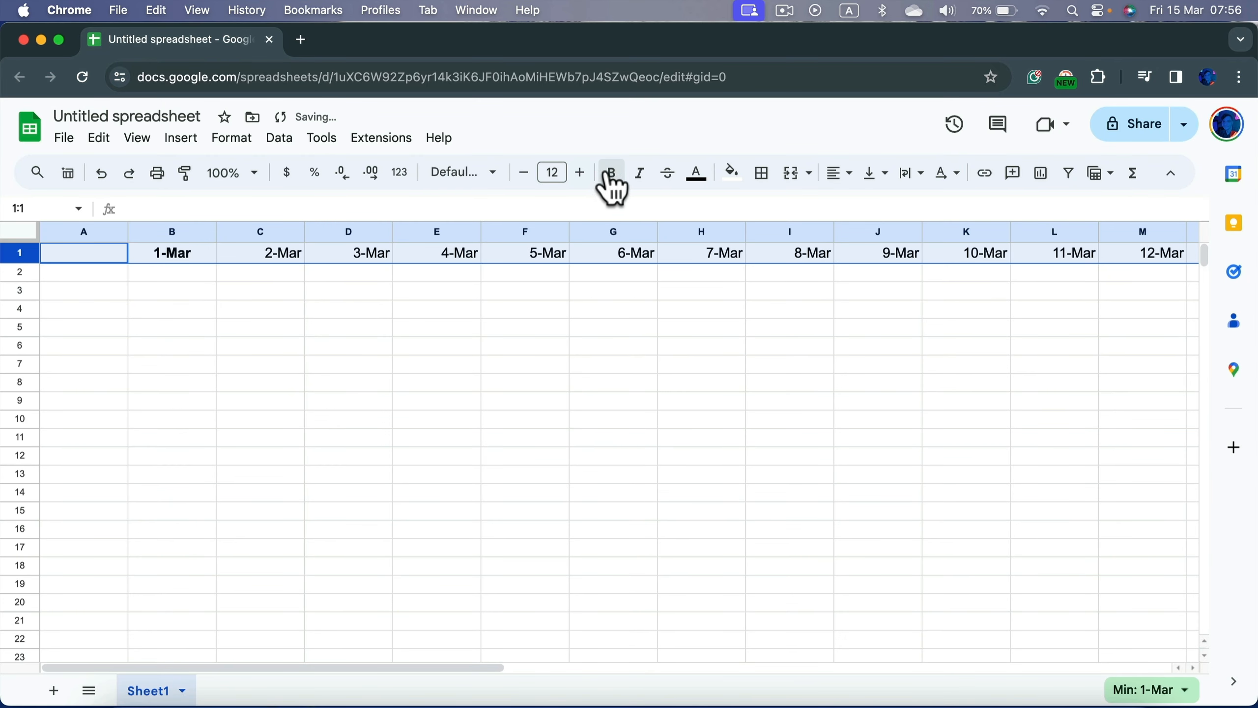
left_click(612, 178)
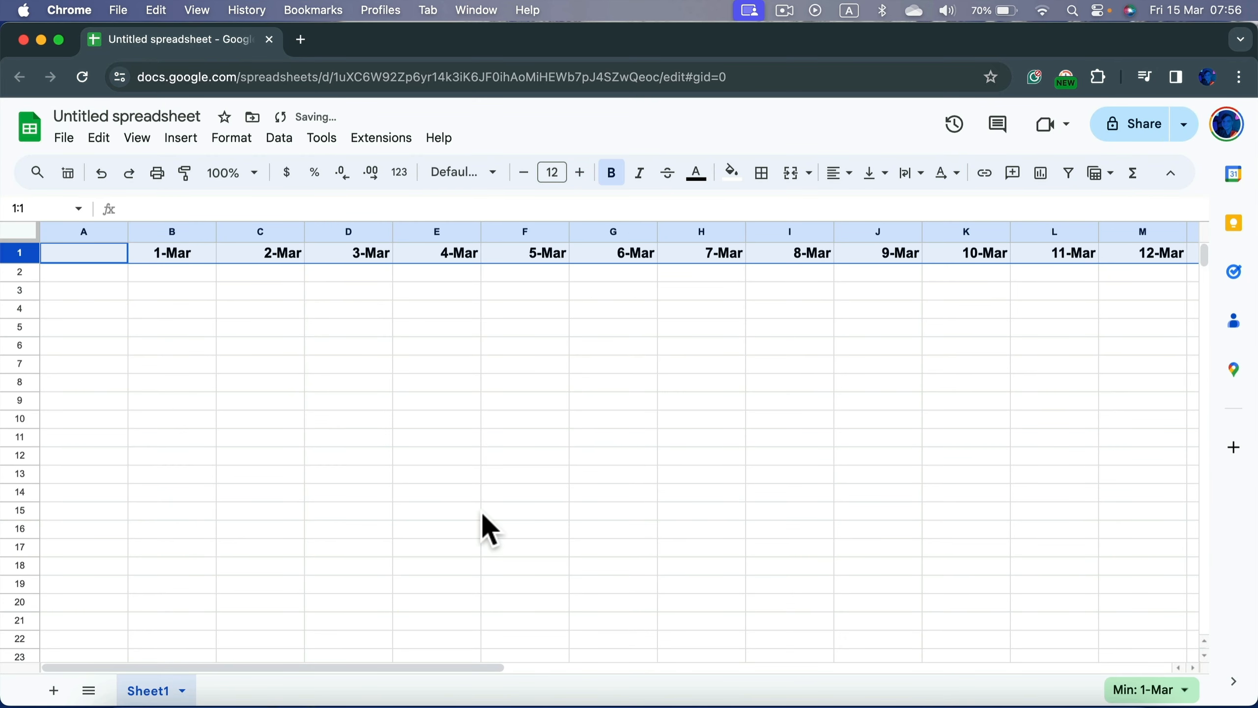
Step: Center the row 1 dates horizontally and vertically, and make row 1 slightly taller
left_click(842, 173)
left_click(870, 206)
left_click(876, 174)
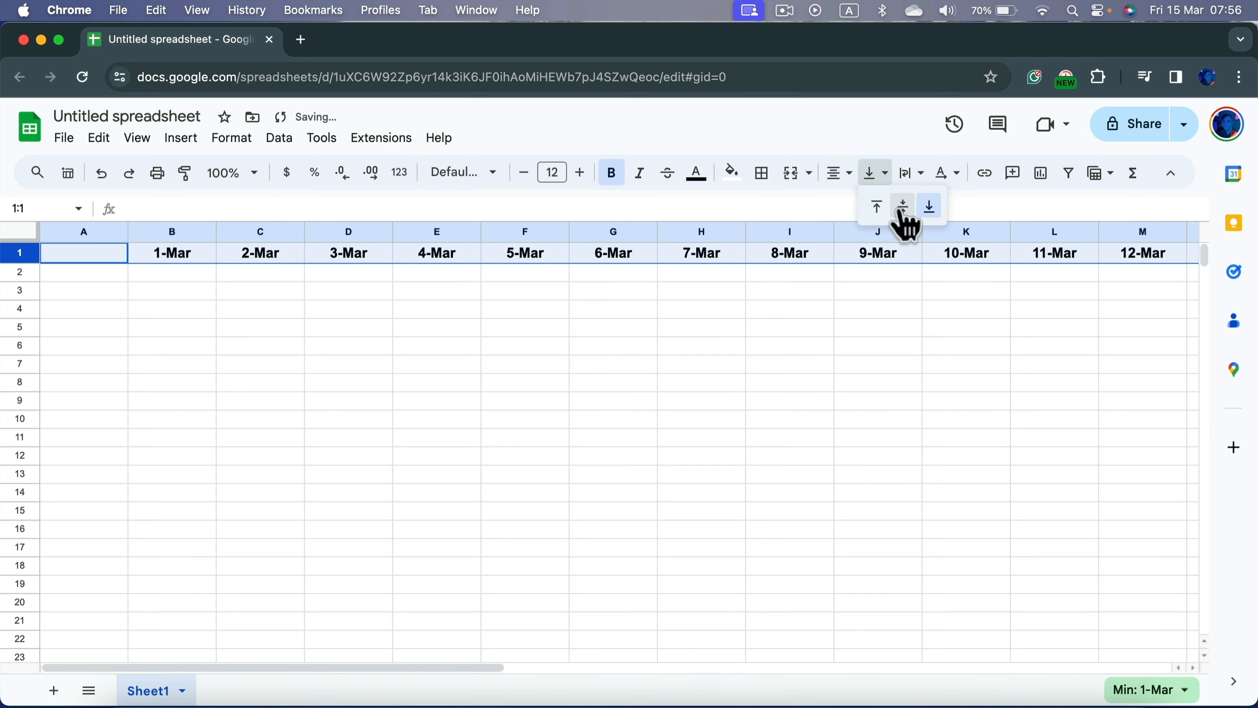
left_click(903, 207)
left_click(275, 421)
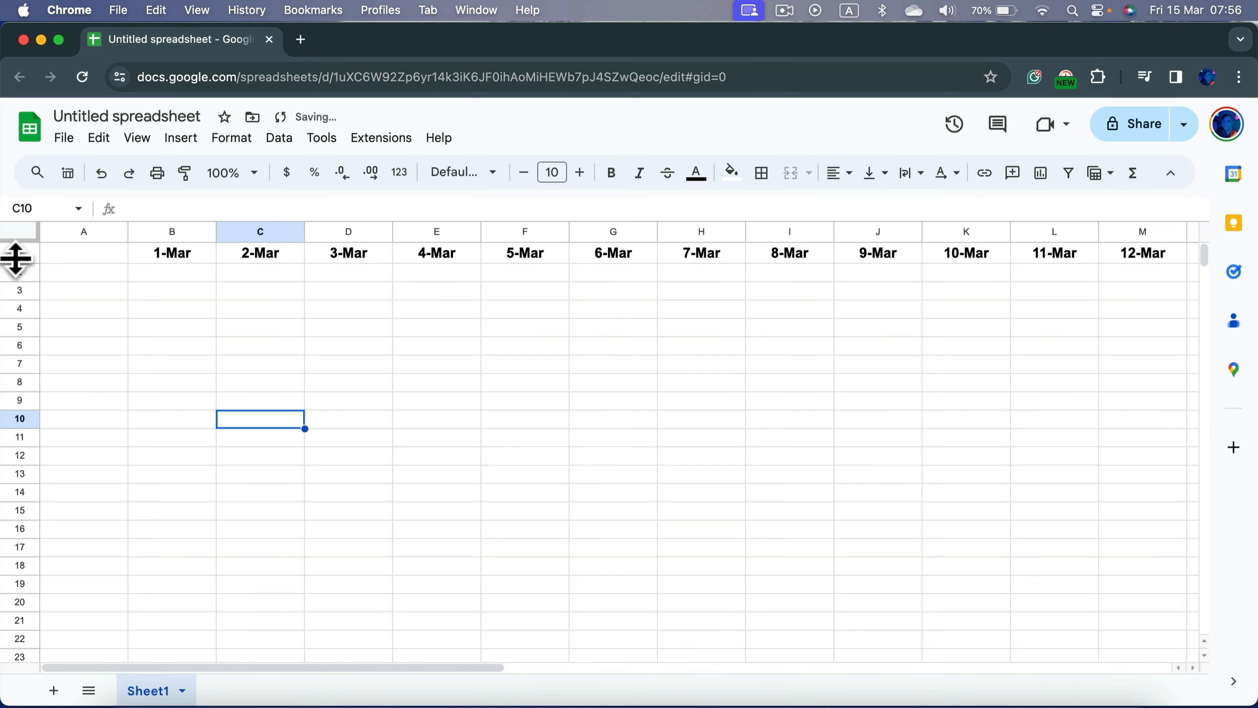
left_click_drag(16, 259, 20, 268)
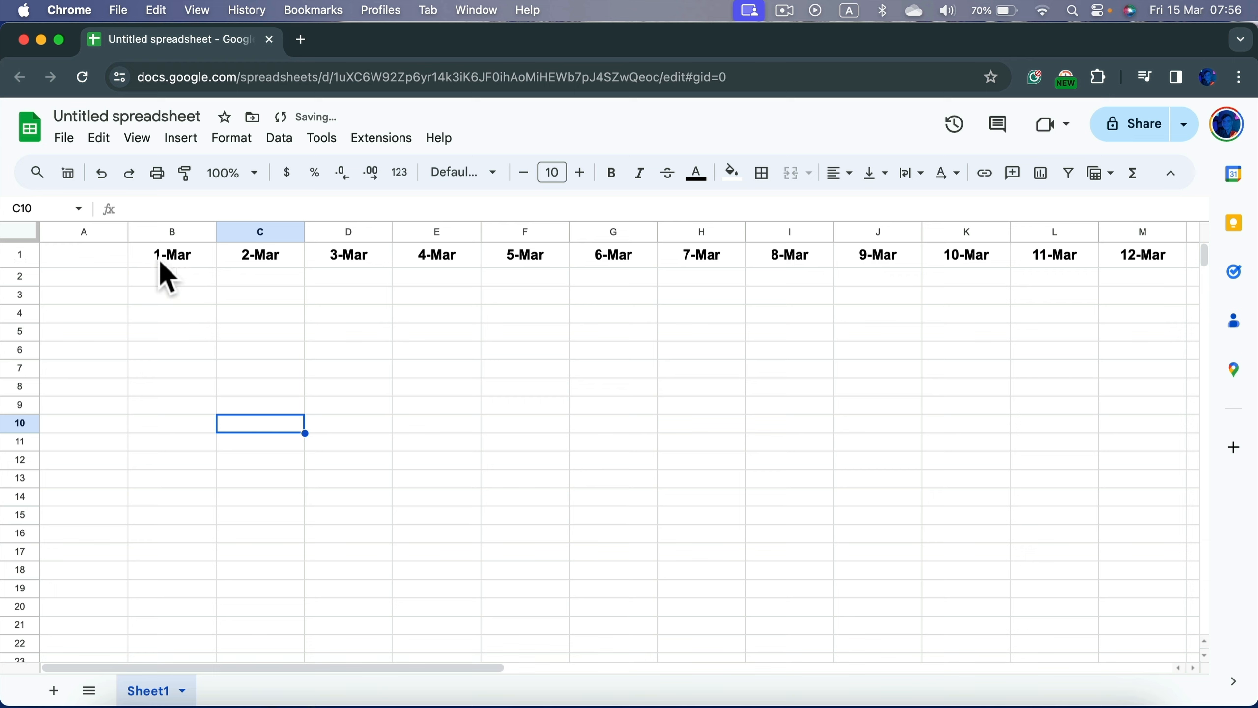
Step: Duplicate Sheet1 and change the start date in cell B1 of the copy to 4/1/2024
right_click(155, 690)
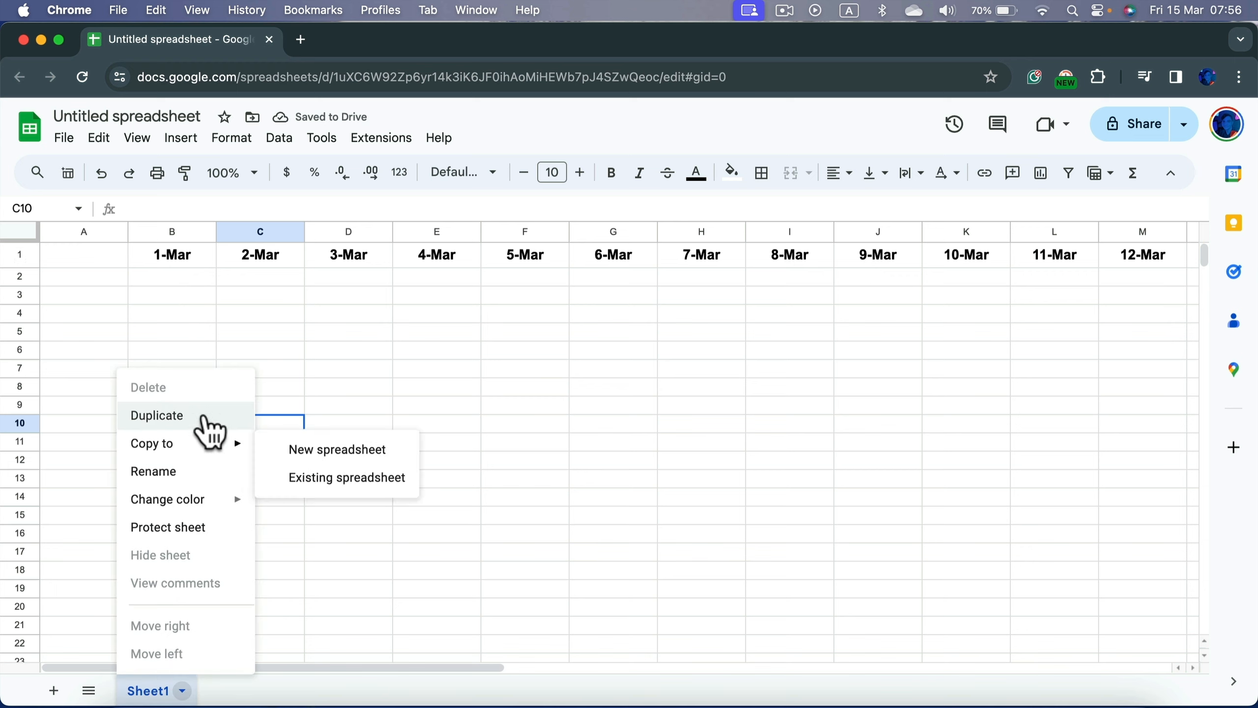
left_click(181, 415)
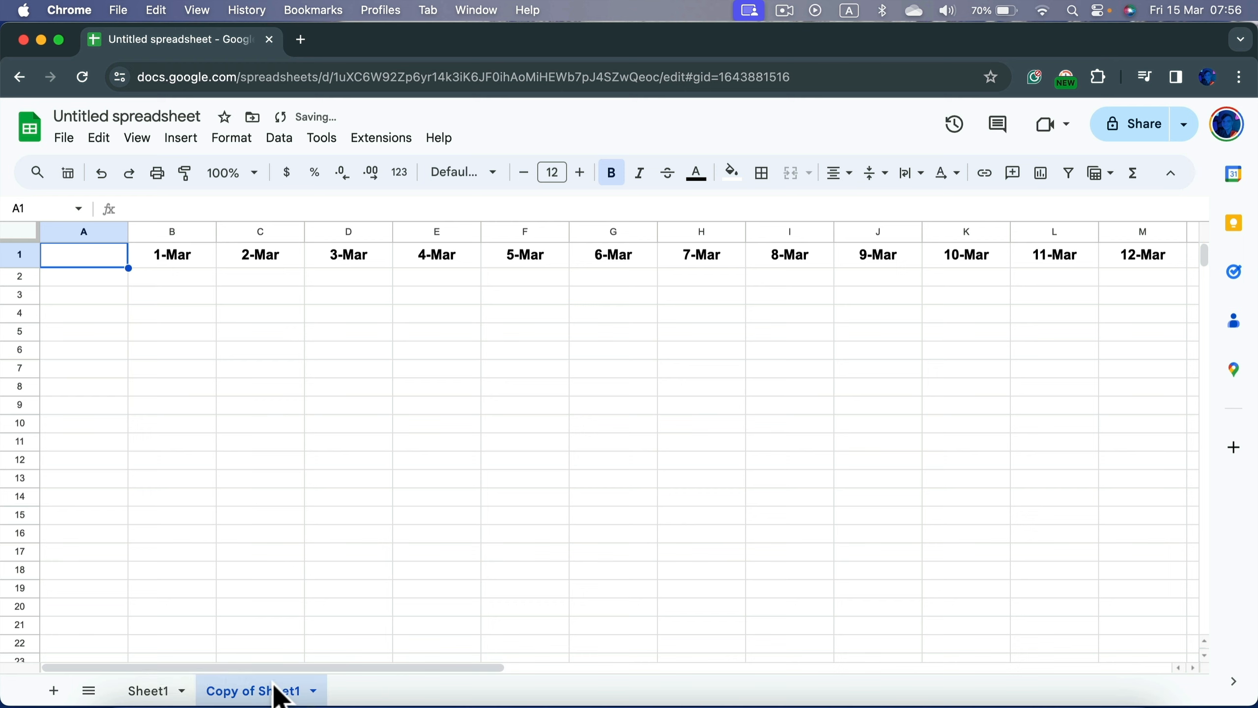
left_click(181, 252)
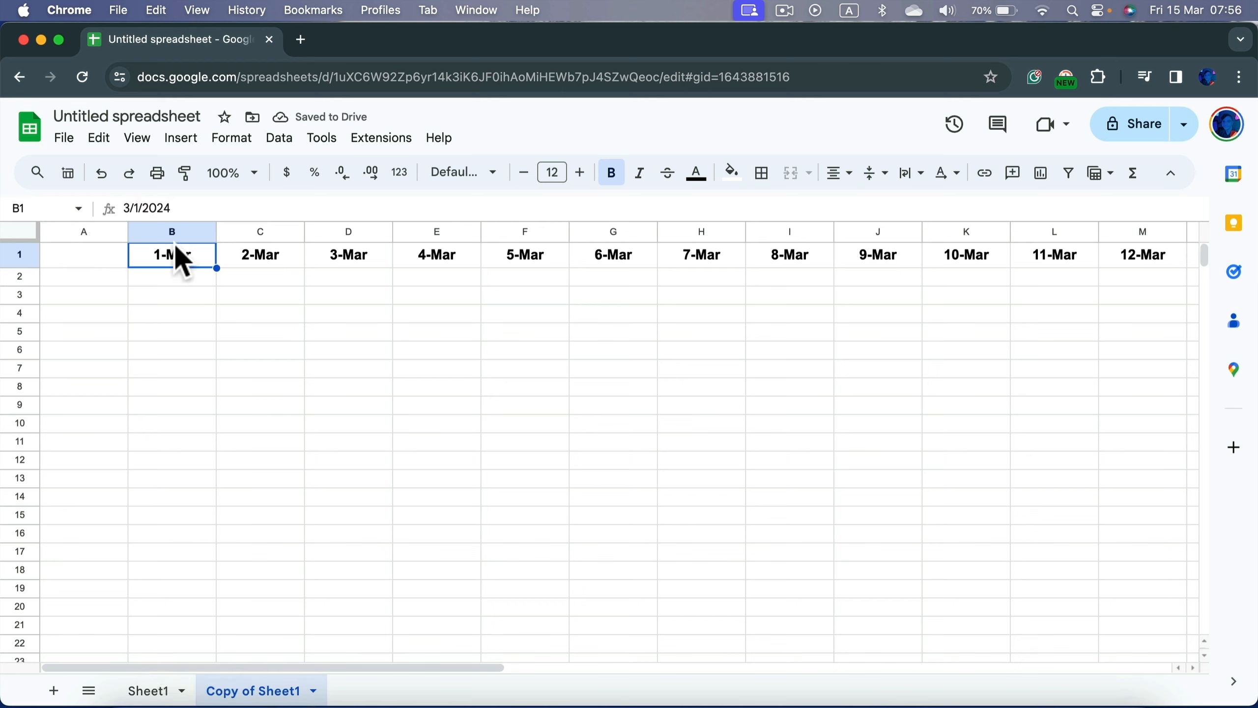
left_click(129, 207)
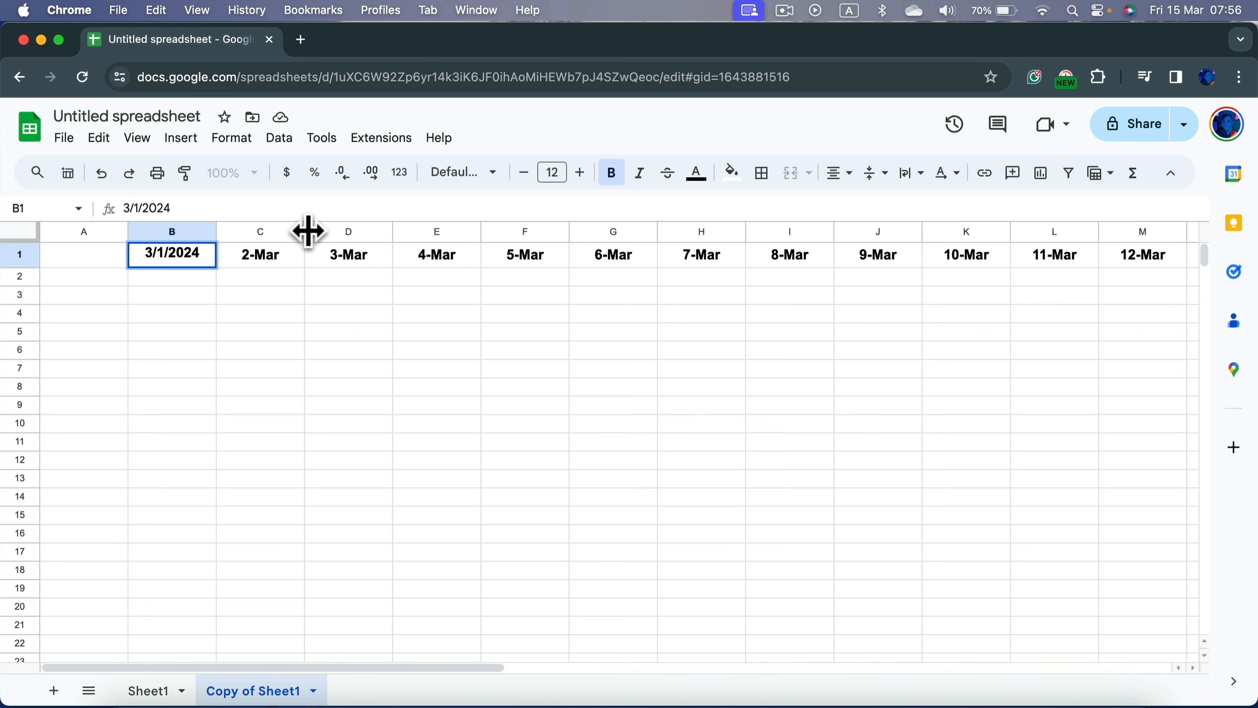
key("BackSpace")
type("4")
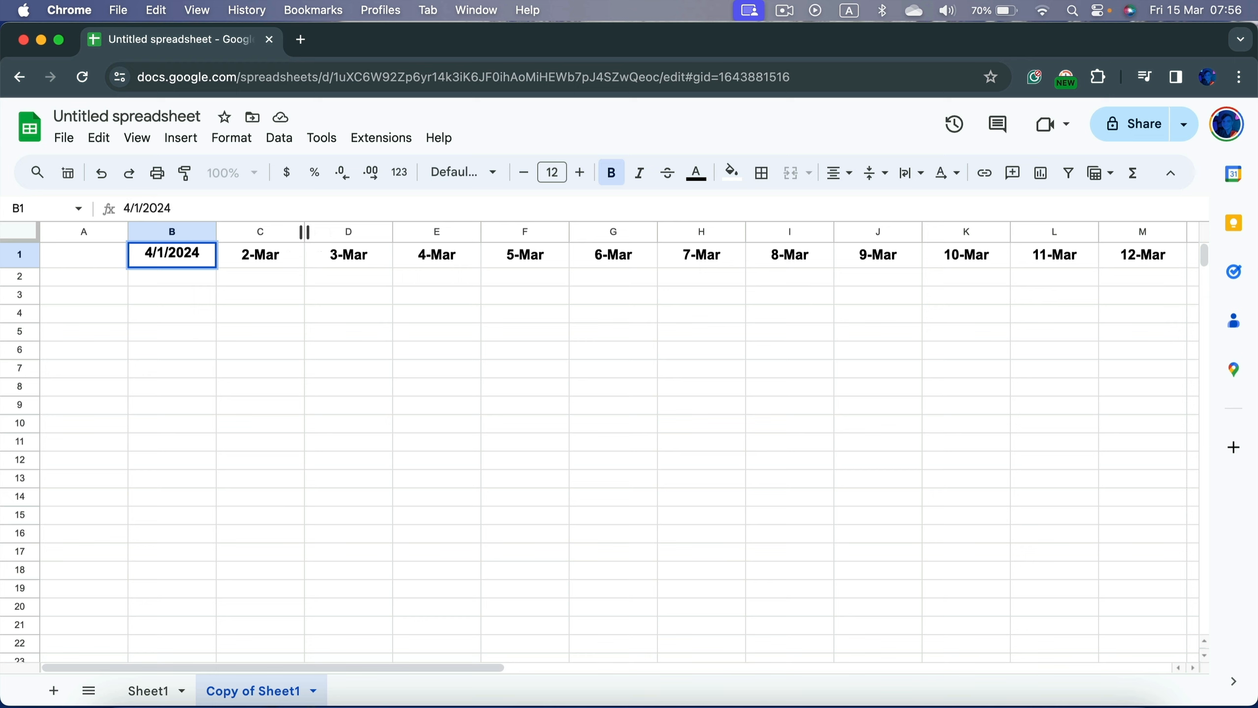
key("Return")
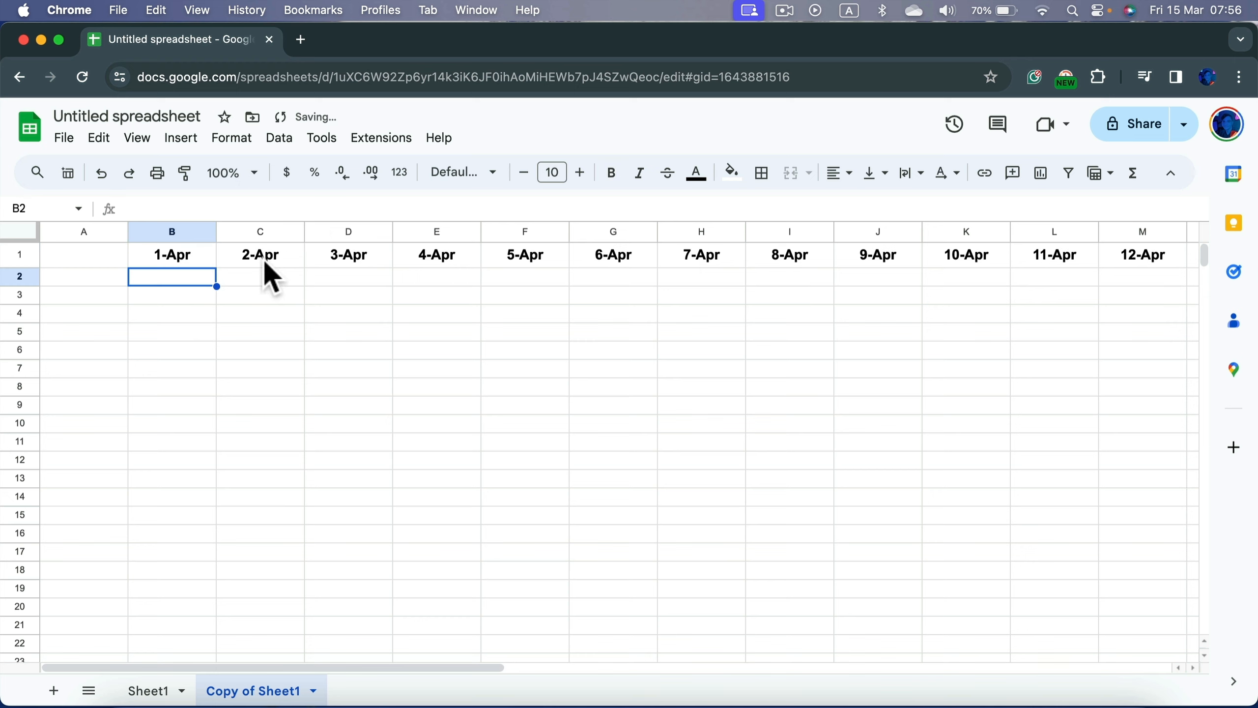
Step: Delete column AF, the surplus 1-May column at the end of the April dates
left_click(237, 256)
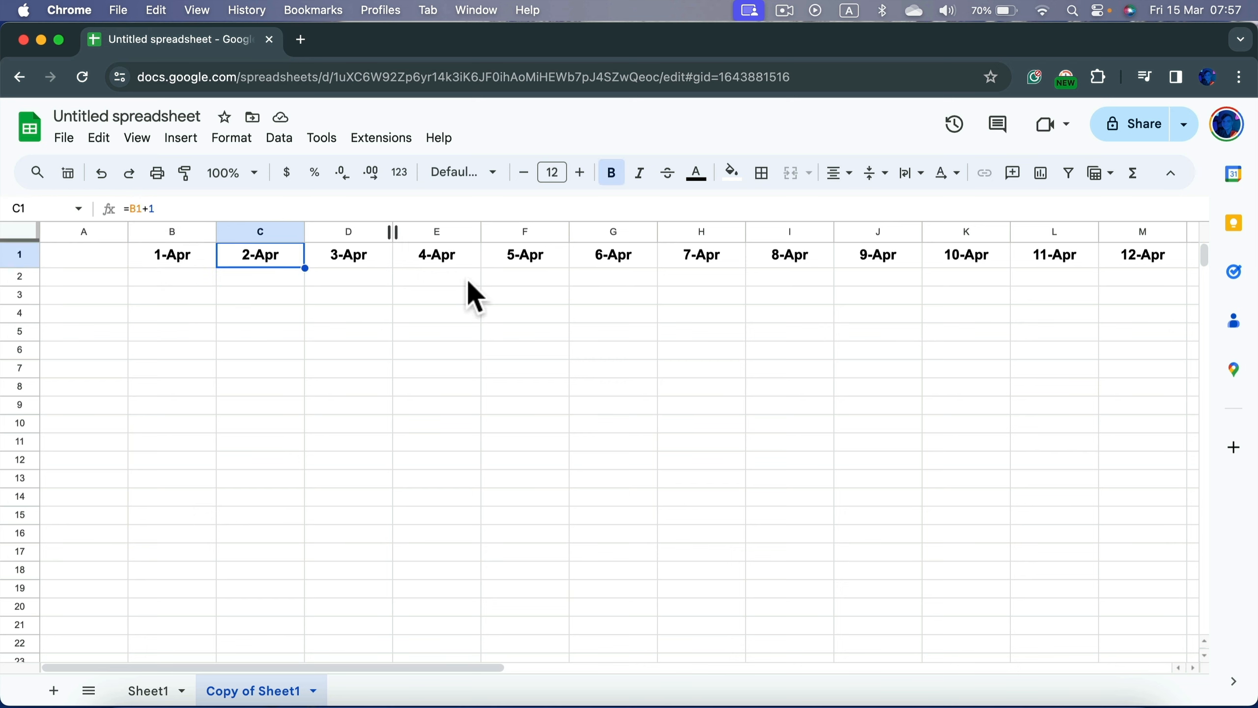
left_click_drag(452, 669, 1165, 672)
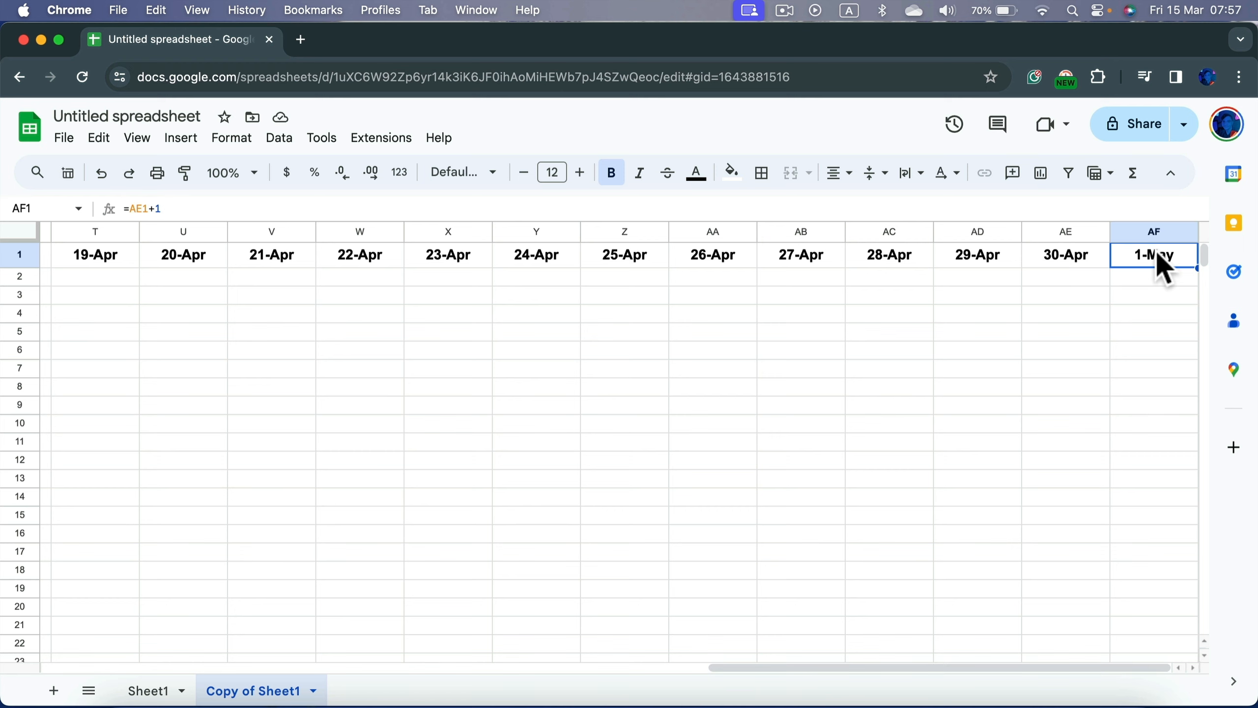
left_click(1138, 226)
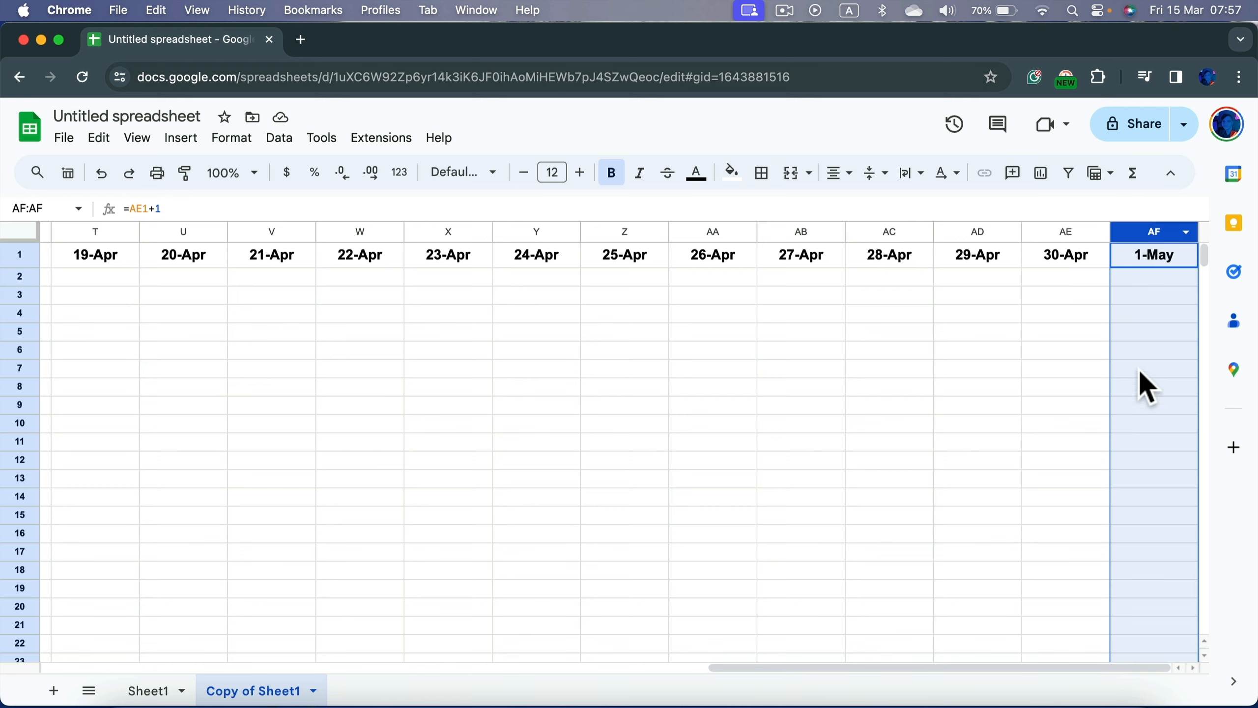
right_click(1132, 233)
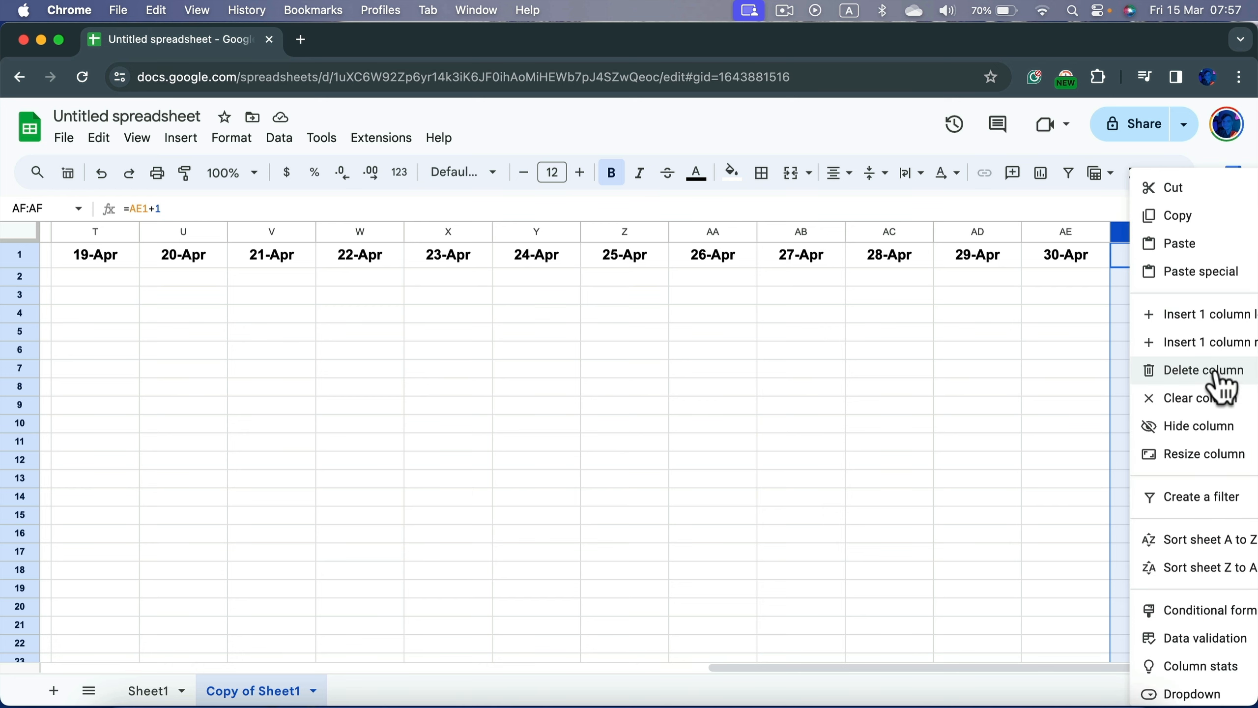
left_click(1154, 370)
scroll(1034, 650, "left", 15)
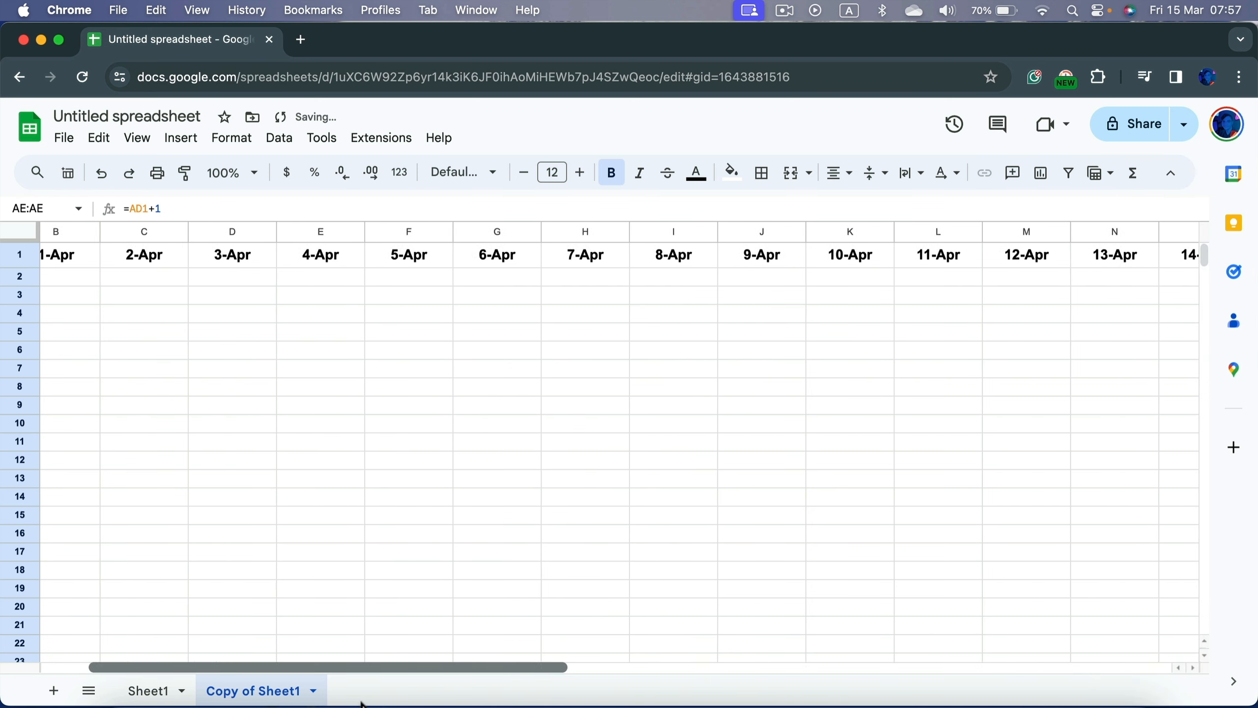
left_click(171, 404)
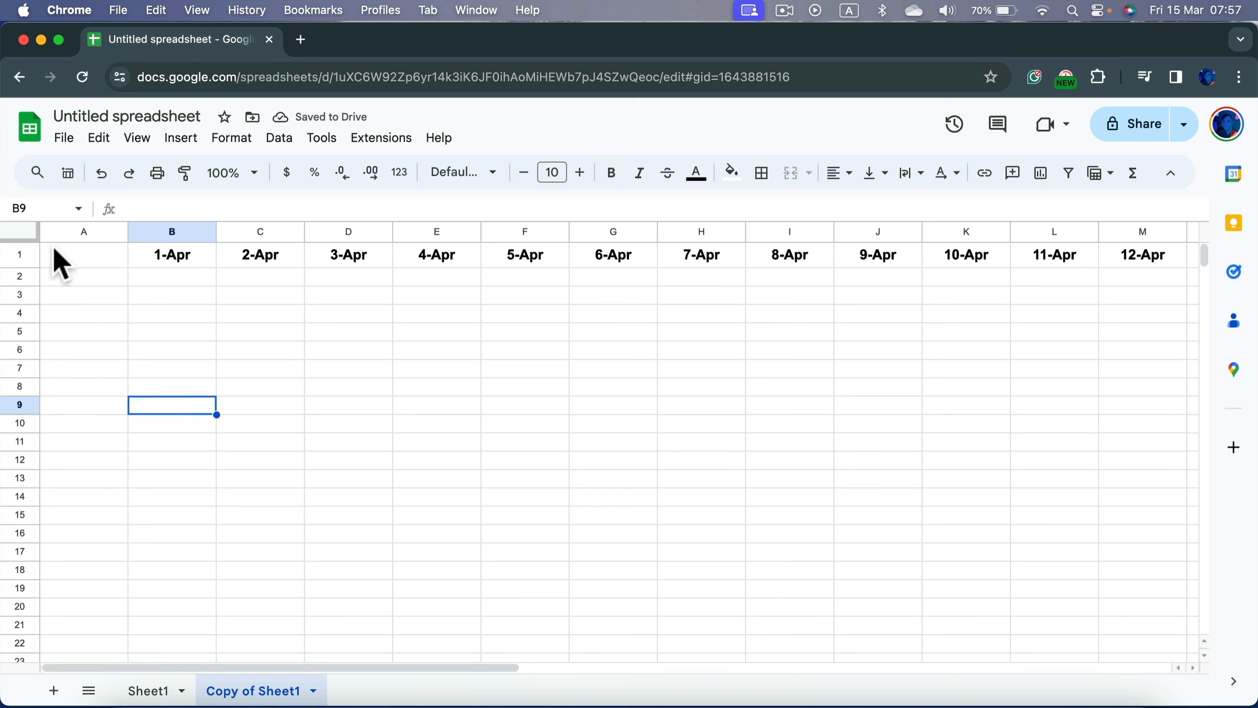
Step: Fill the whole of header row 1 with a light blue background color
left_click(20, 254)
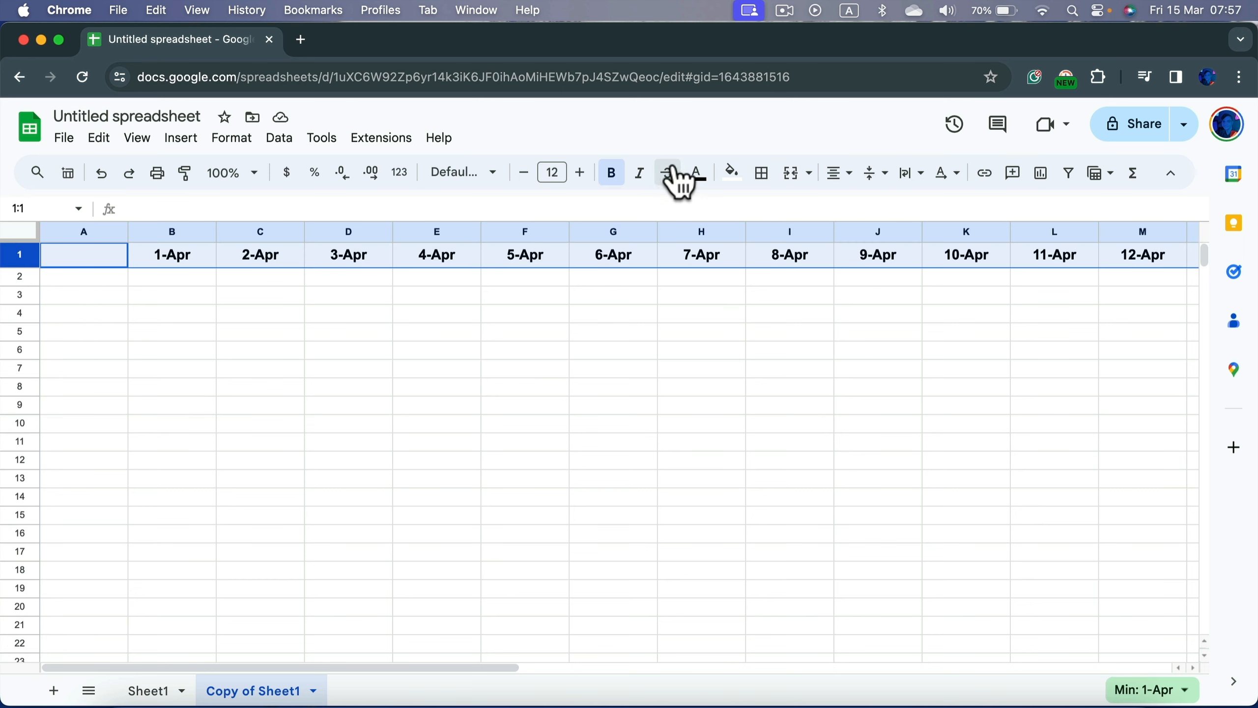
left_click(732, 175)
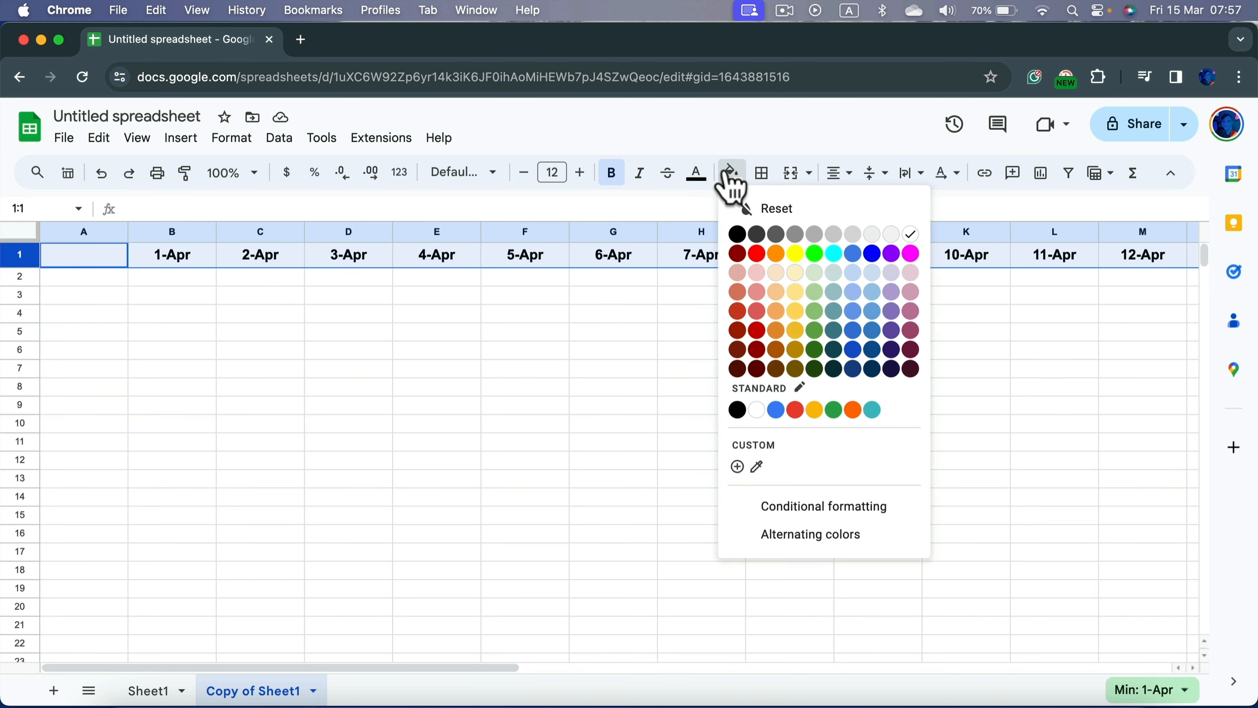
left_click(858, 276)
left_click(470, 313)
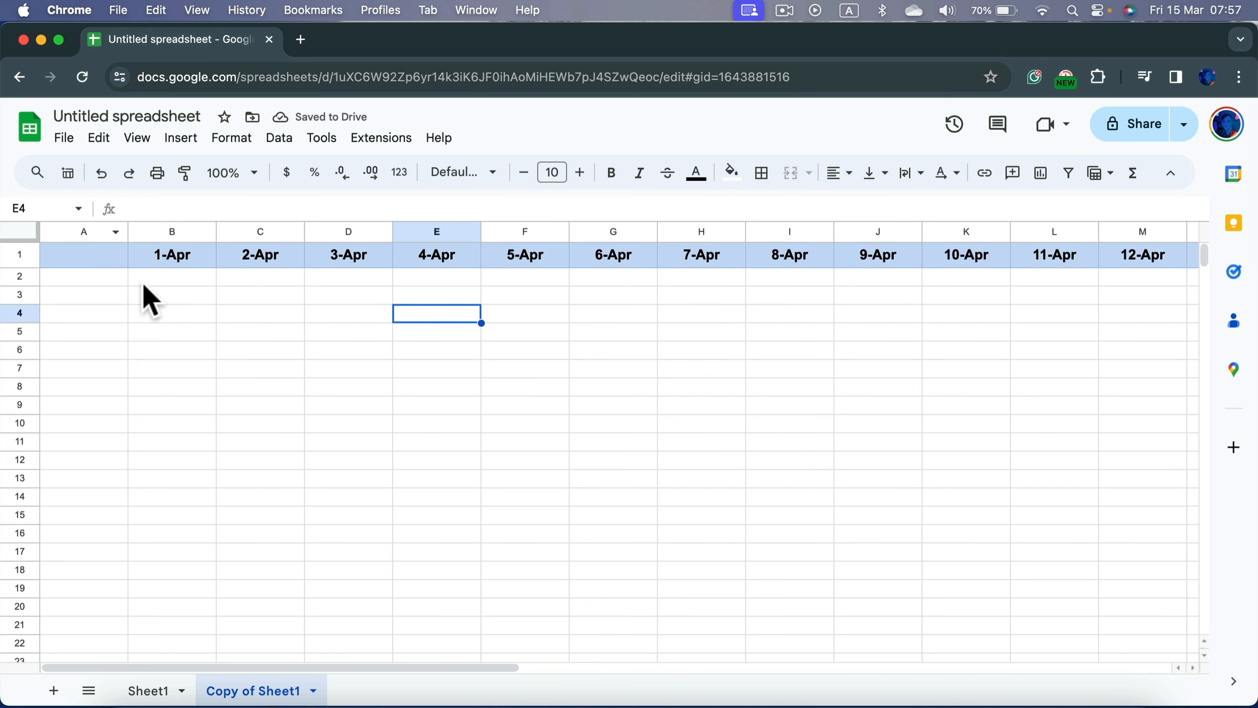
Step: Merge cells A2:A7 into one cell and enter the label Work in it
left_click(80, 280)
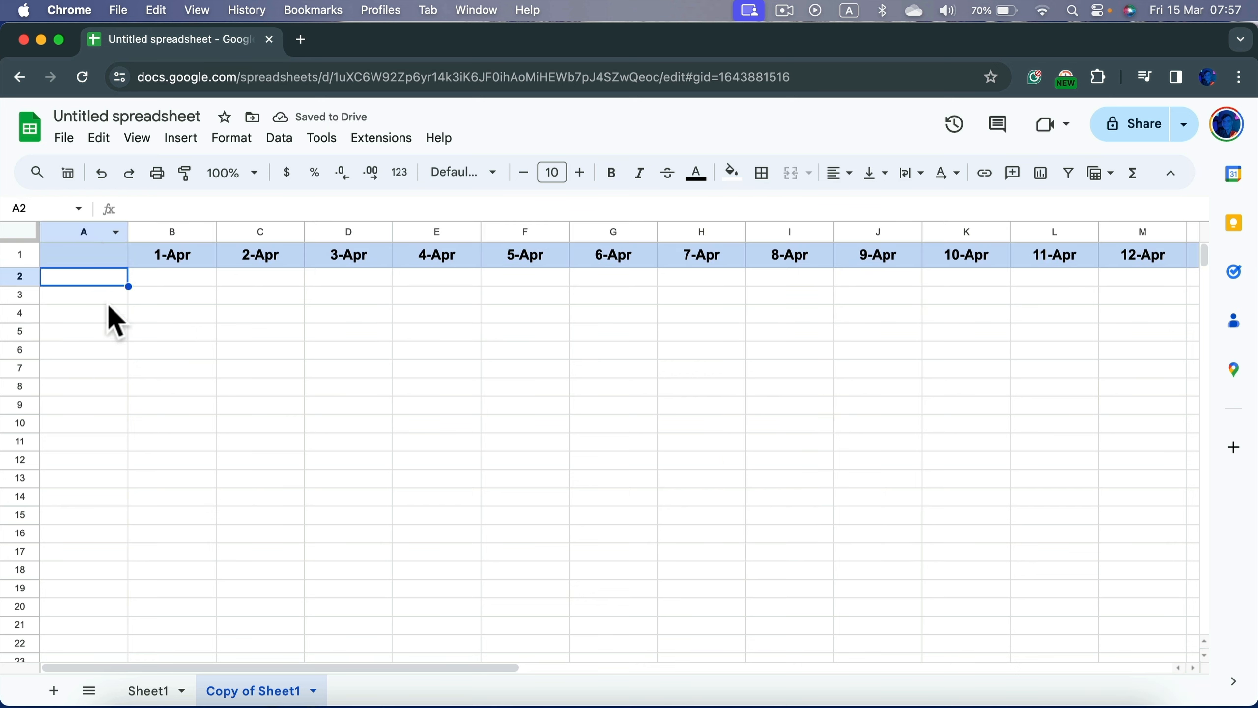
left_click(138, 391)
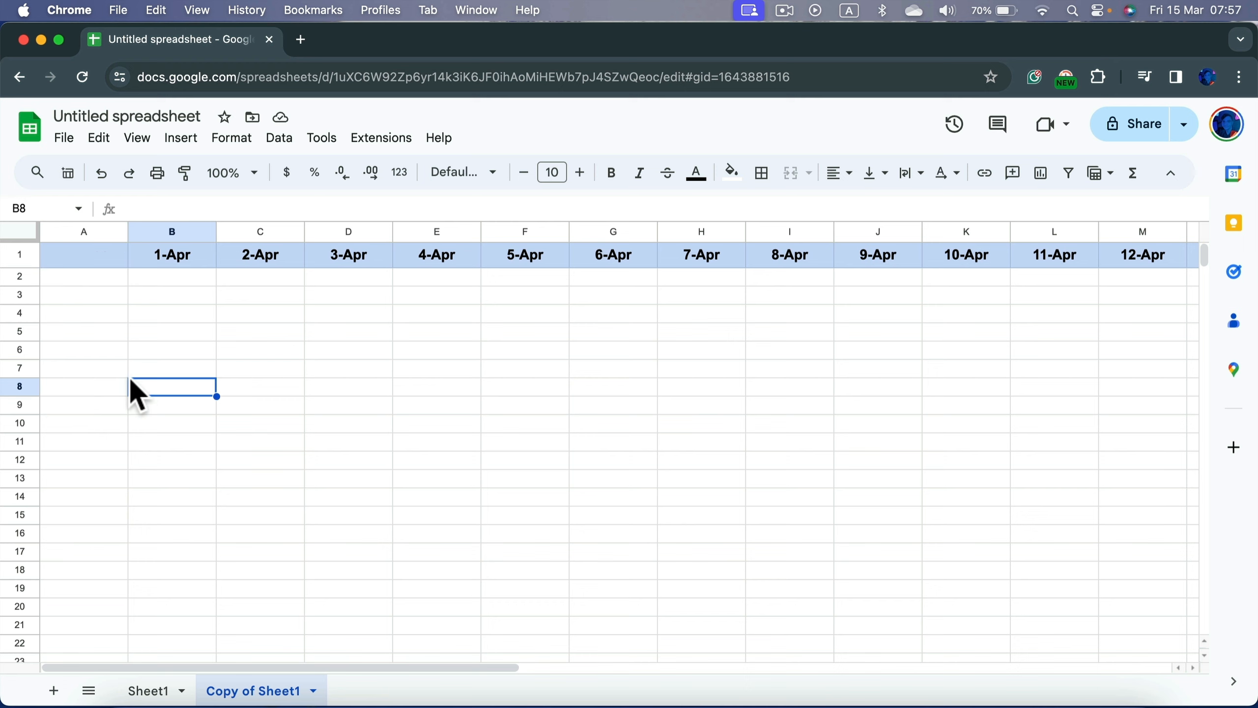
left_click_drag(99, 279, 89, 375)
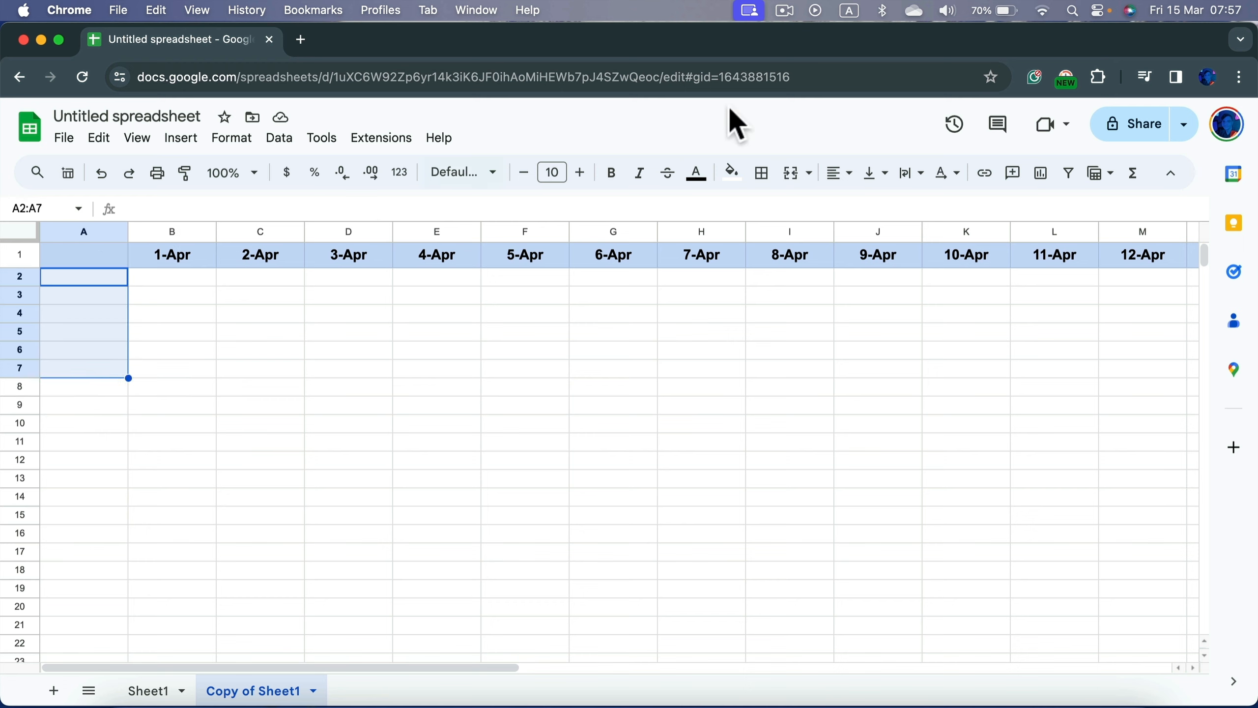
left_click(798, 186)
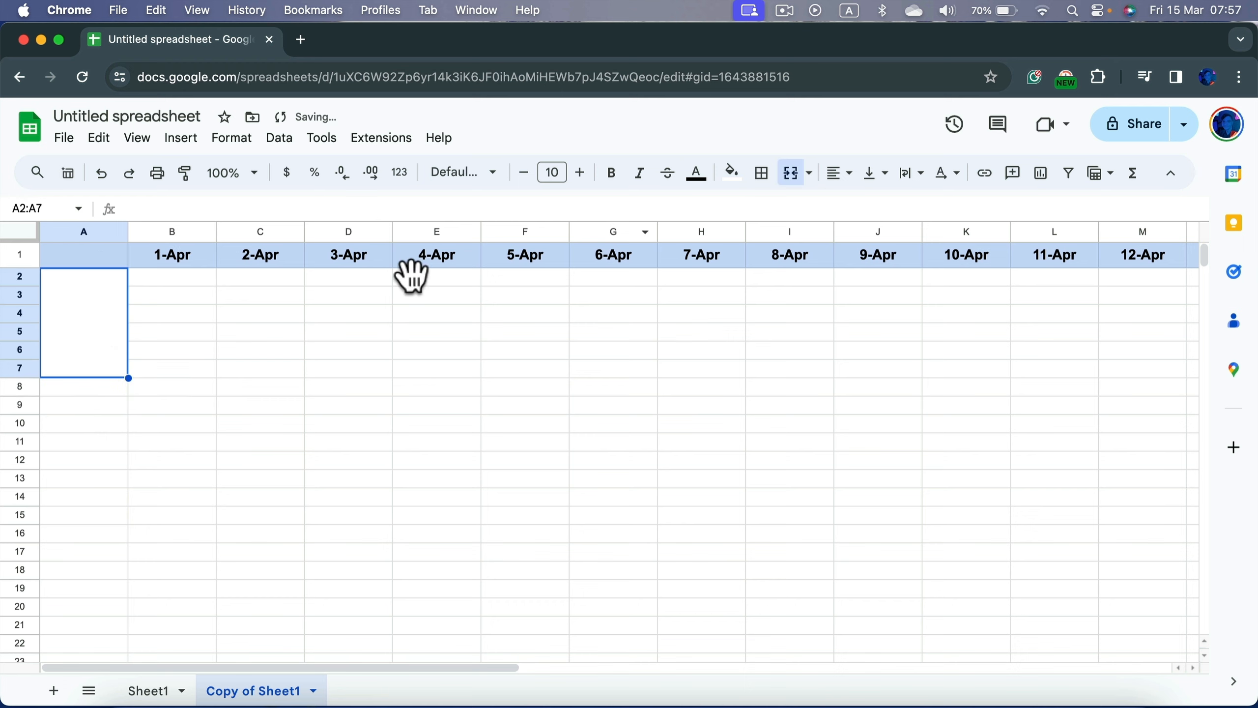
double_click(102, 329)
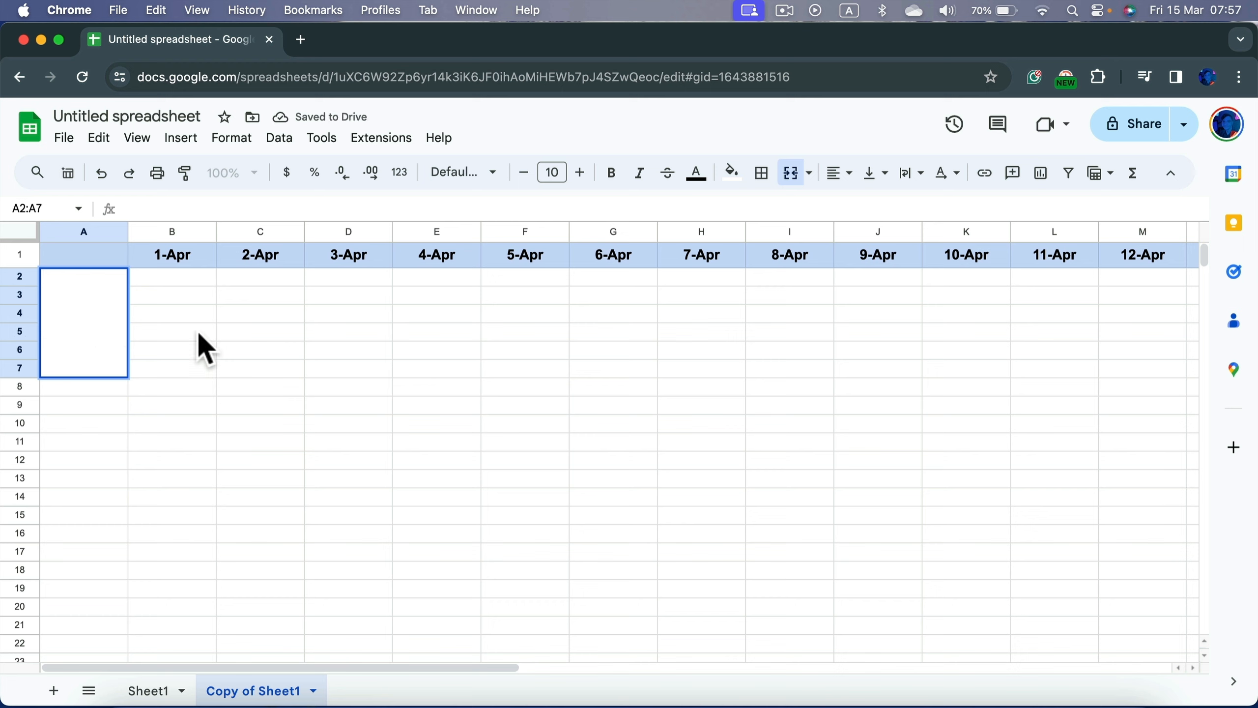
type("Work")
left_click(223, 403)
Step: Fill the whole of rows 2 through 7, the Work section, with a light purple background color
left_click(12, 278)
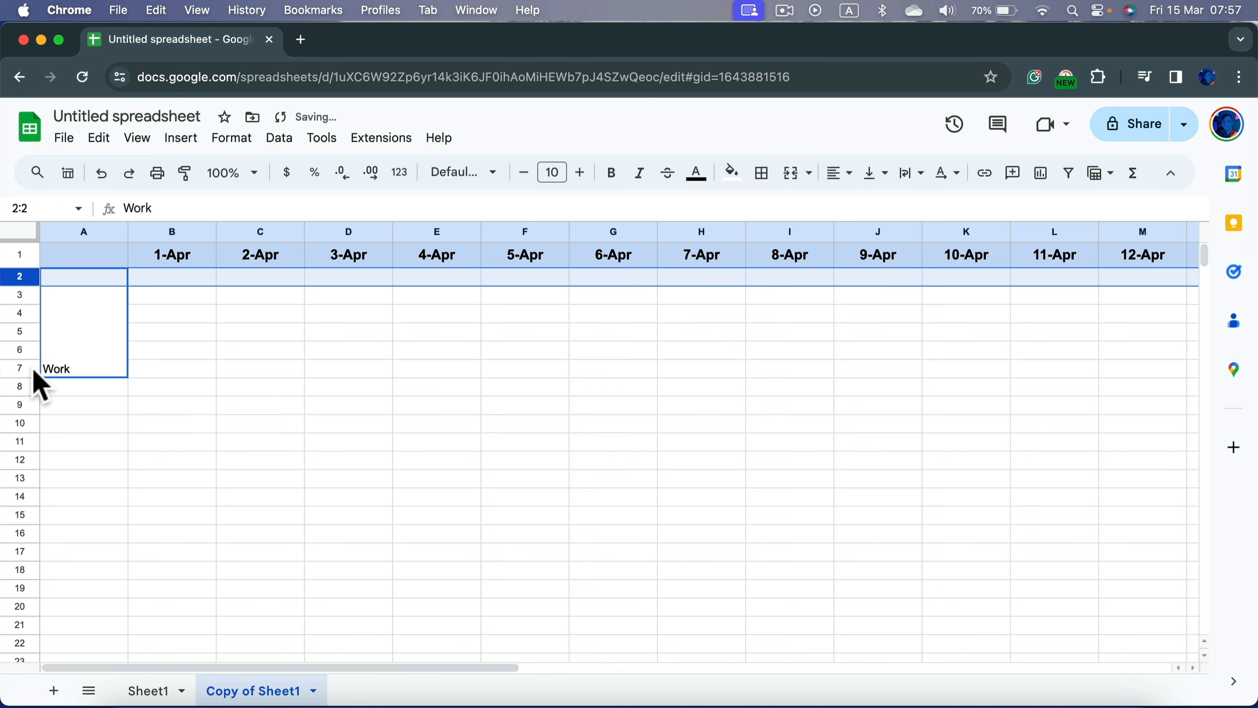
left_click(33, 368, "shift")
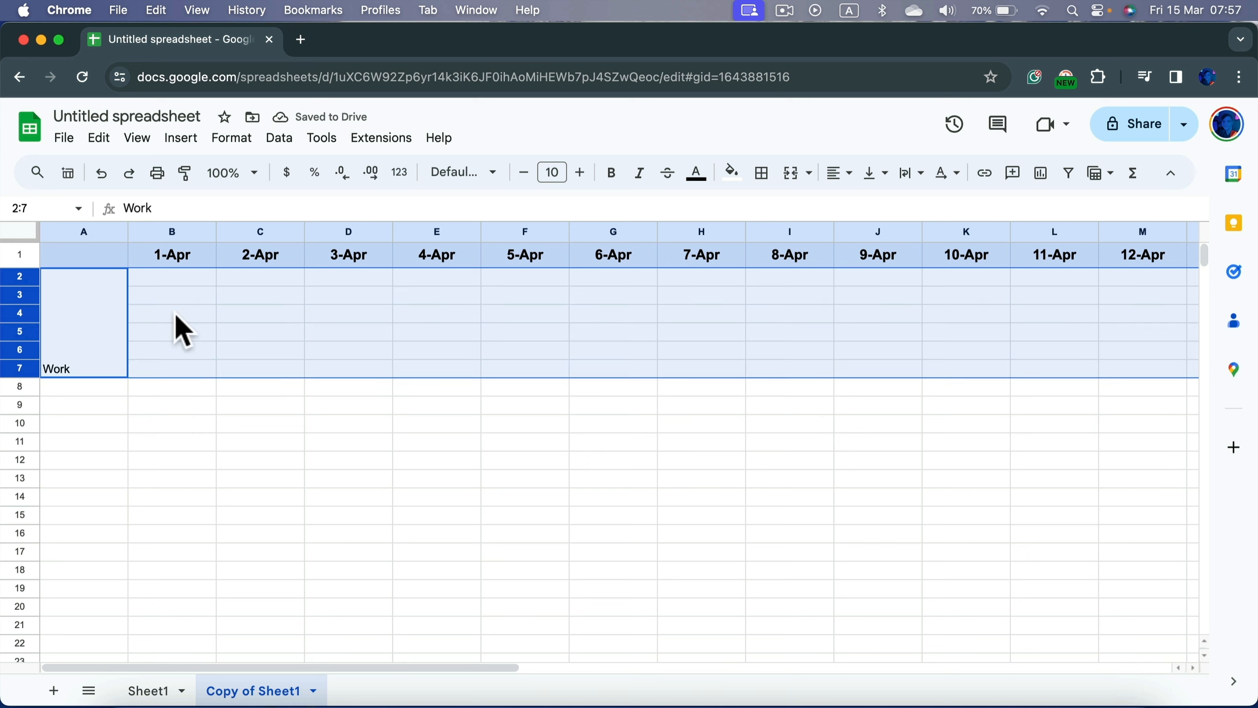
left_click(732, 176)
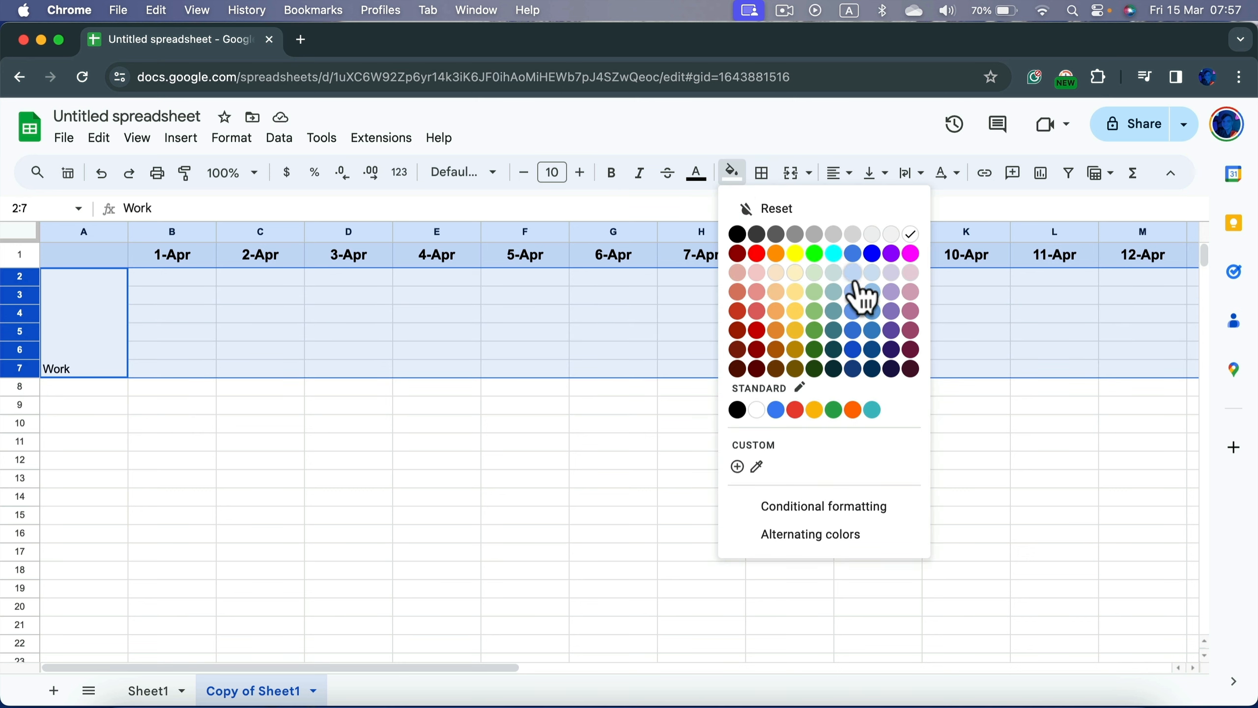
left_click(891, 292)
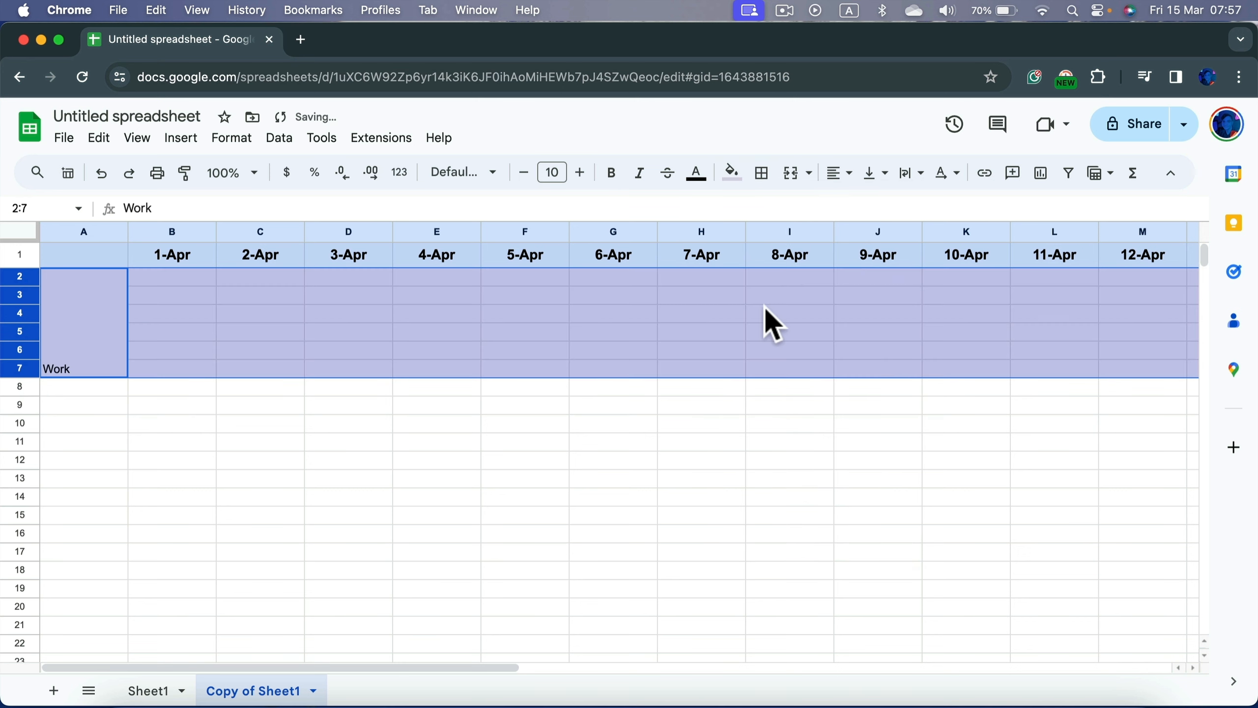
left_click(379, 409)
left_click(113, 347)
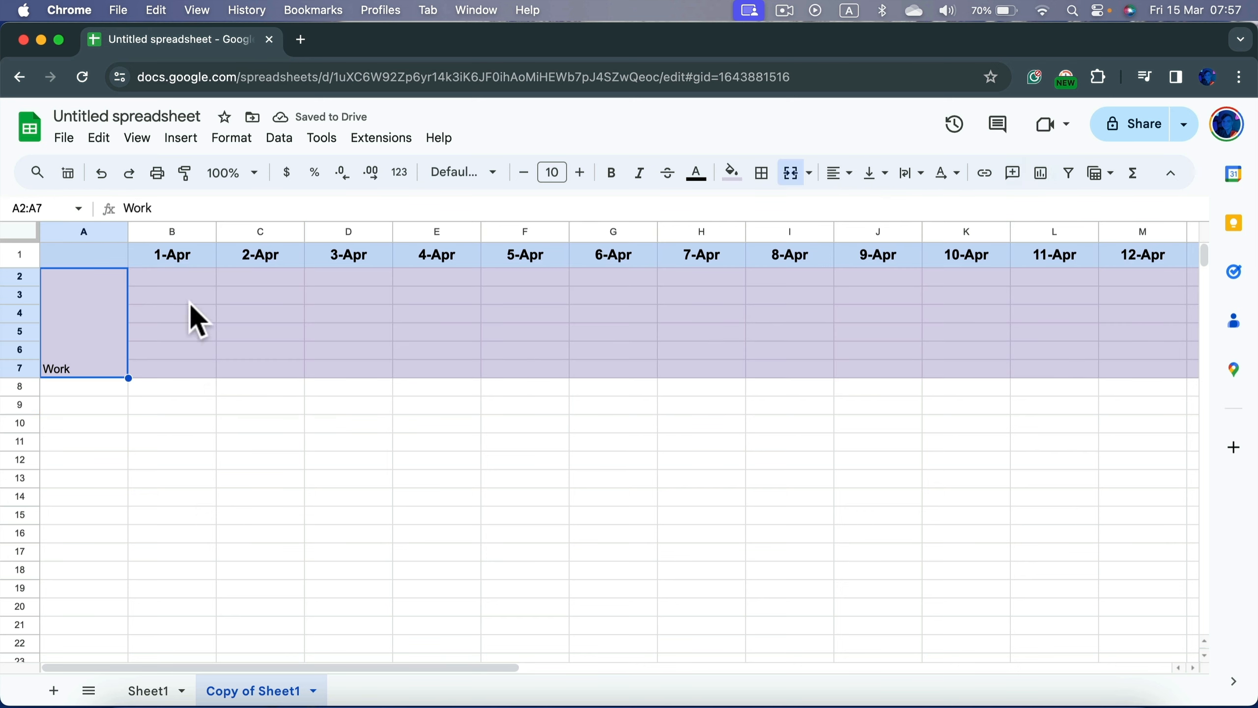
Step: Enter the sample entries dasd, asdas, asdasd and asdas in cells B2 to B5 under 1-Apr
left_click(175, 276)
type("dasd")
key("Return")
type("as")
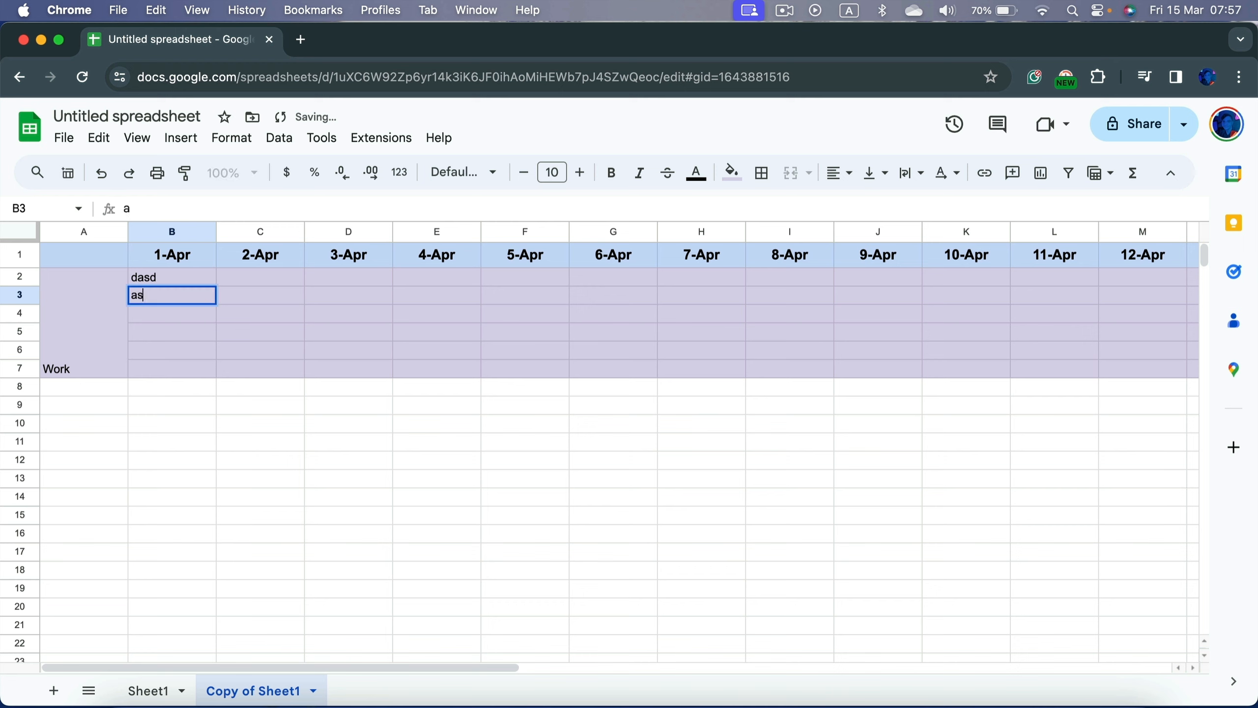
type("das")
key("Return")
type("asdasd")
key("Return")
type("as")
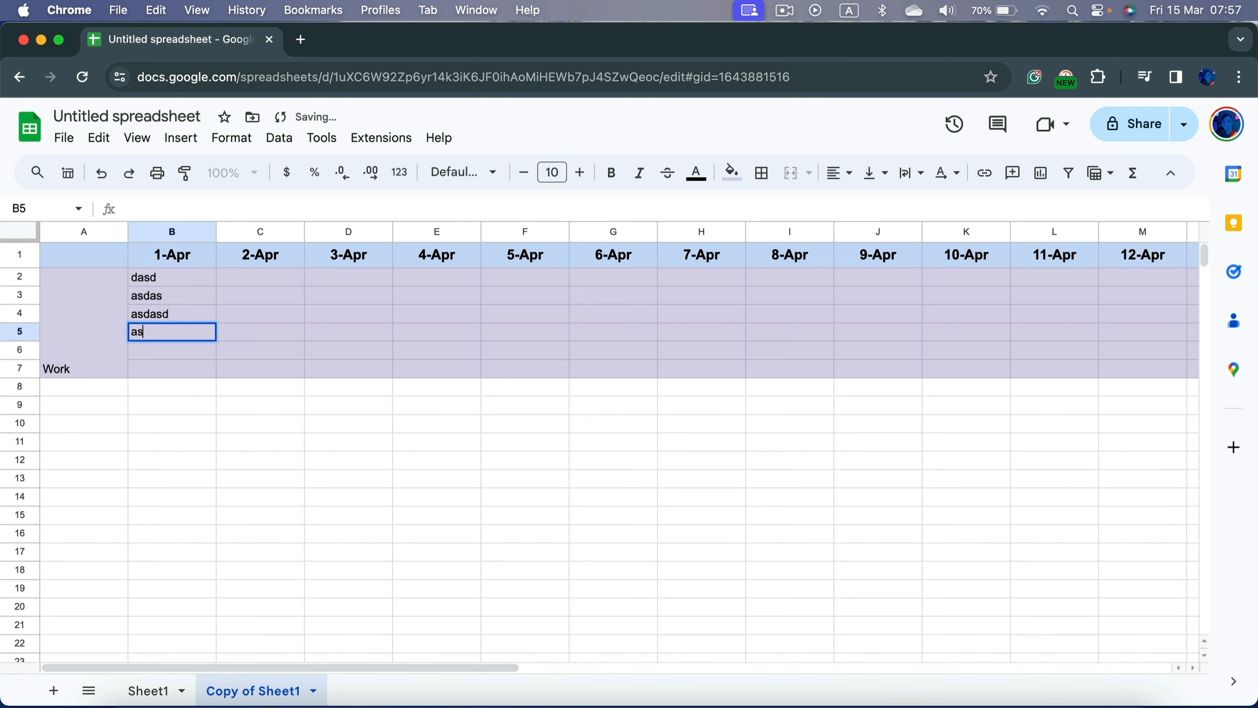
type("das")
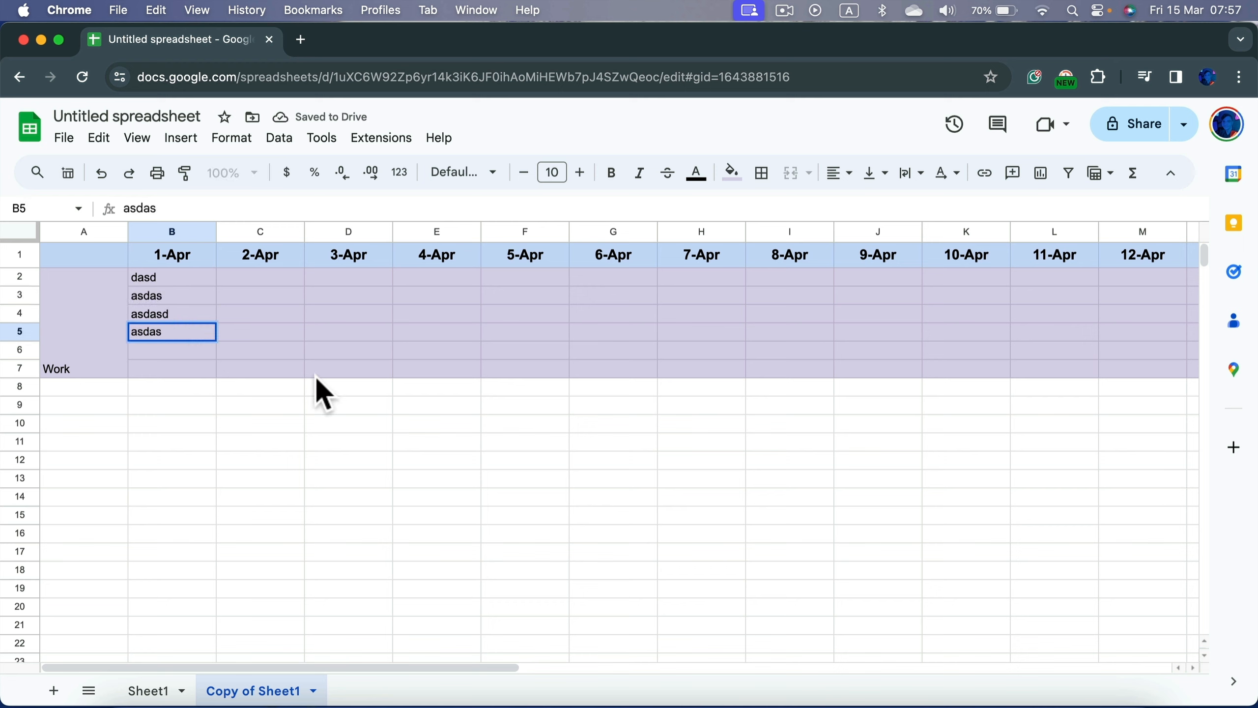
left_click(295, 402)
left_click_drag(100, 387, 100, 497)
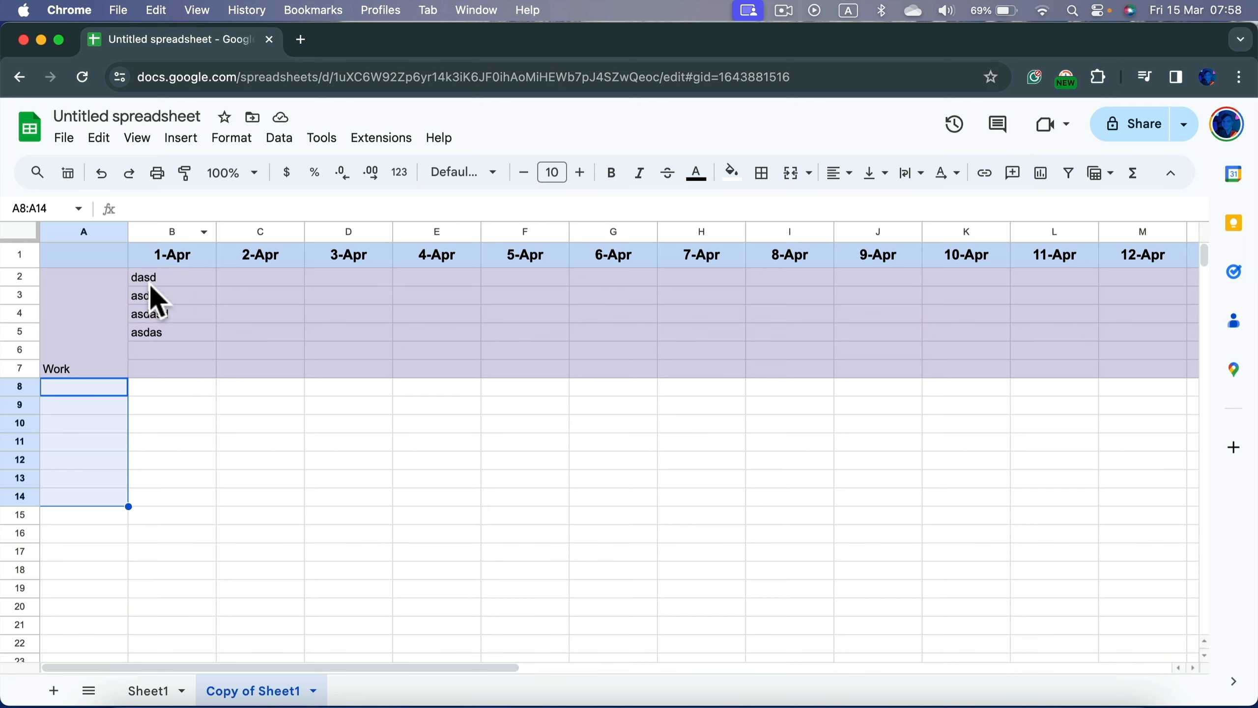
scroll(324, 466, "down", 10)
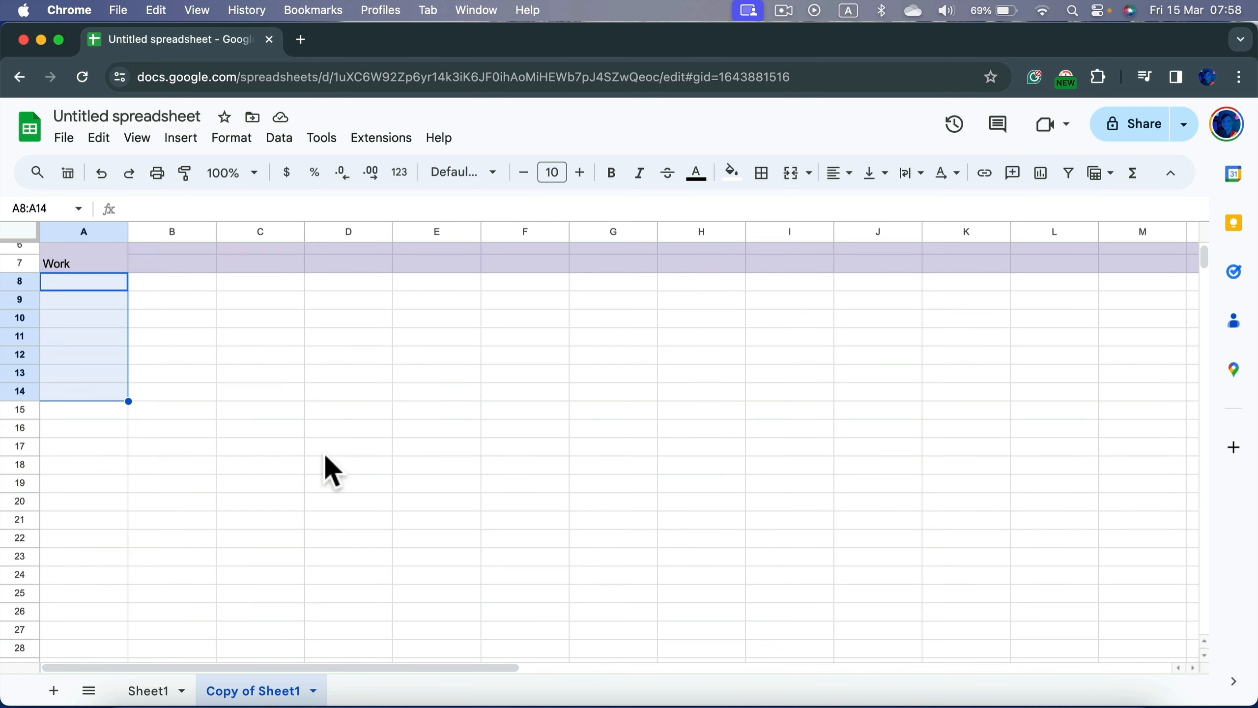
scroll(328, 458, "up", 10)
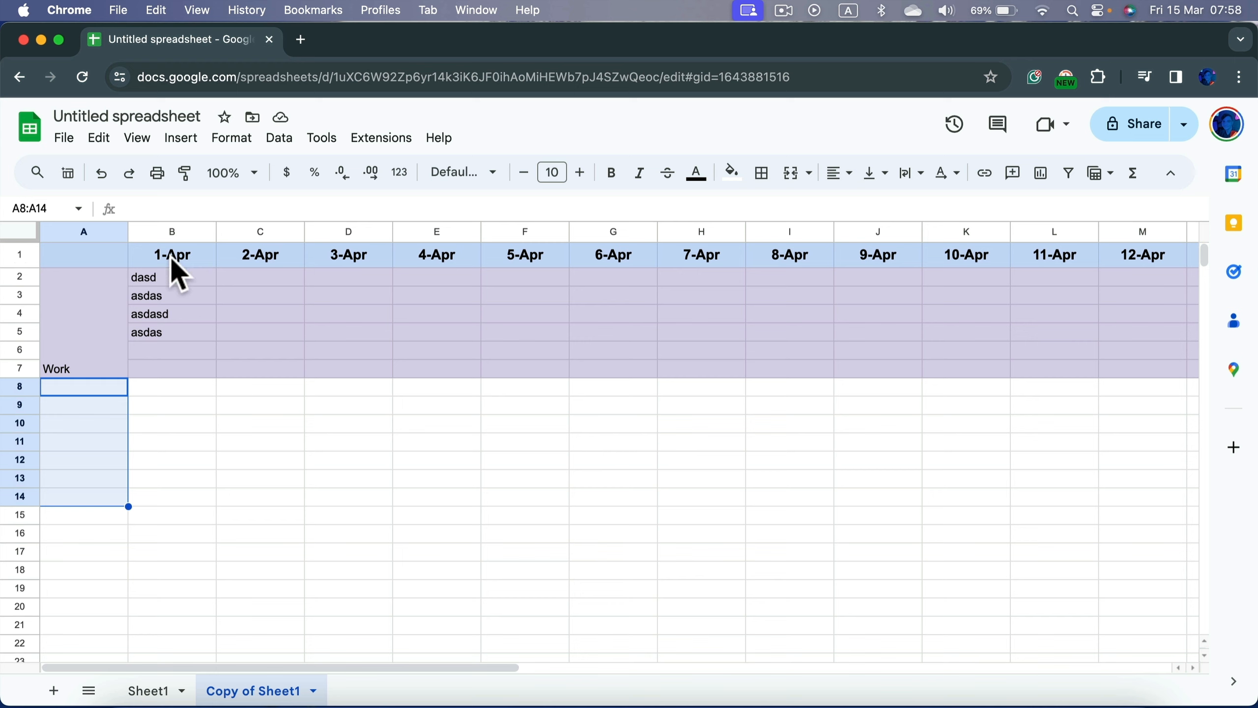
left_click(378, 353)
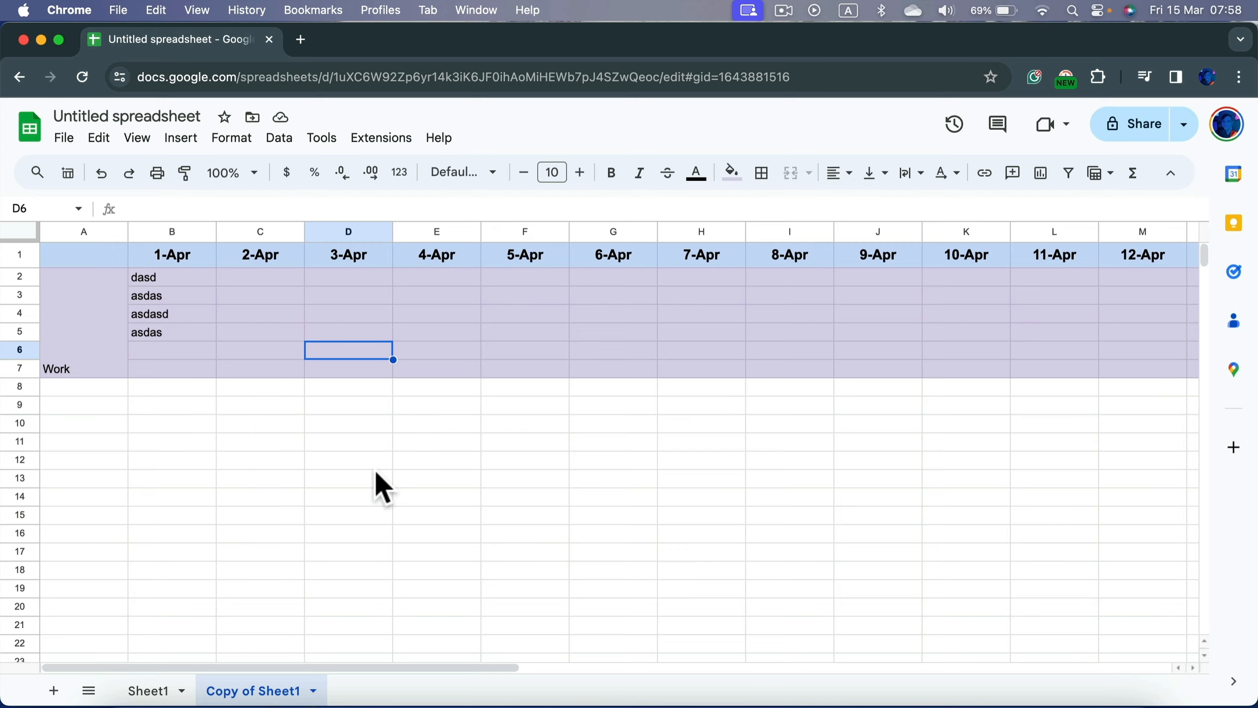